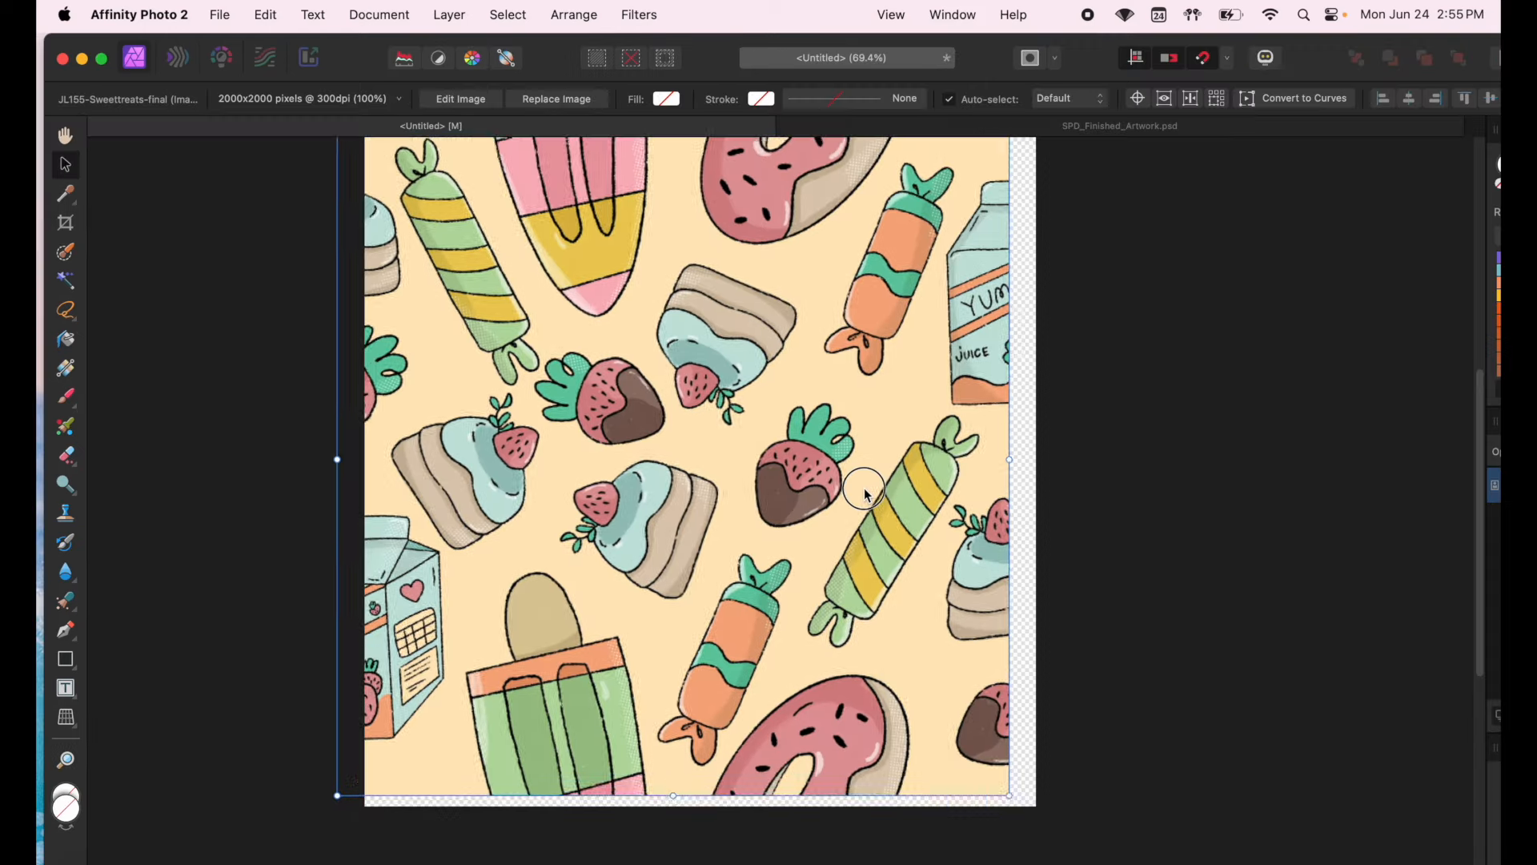
- Align the sweet treats artwork with the canvas edges so it fills the whole canvas
left_click_drag(873, 464, 890, 493)
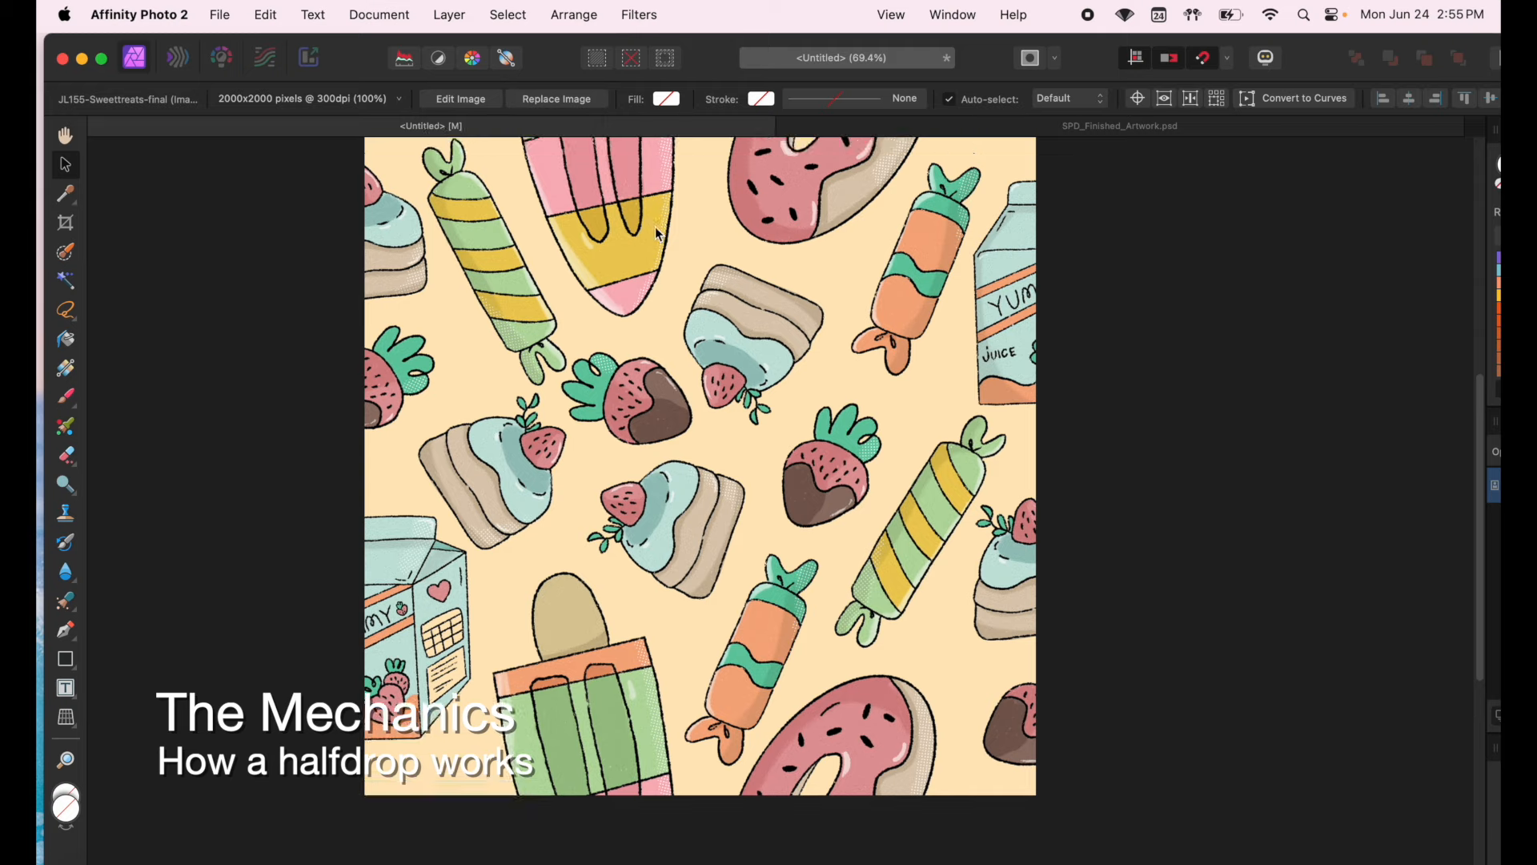
scroll(978, 557, "up", 3)
scroll(978, 557, "down", 3)
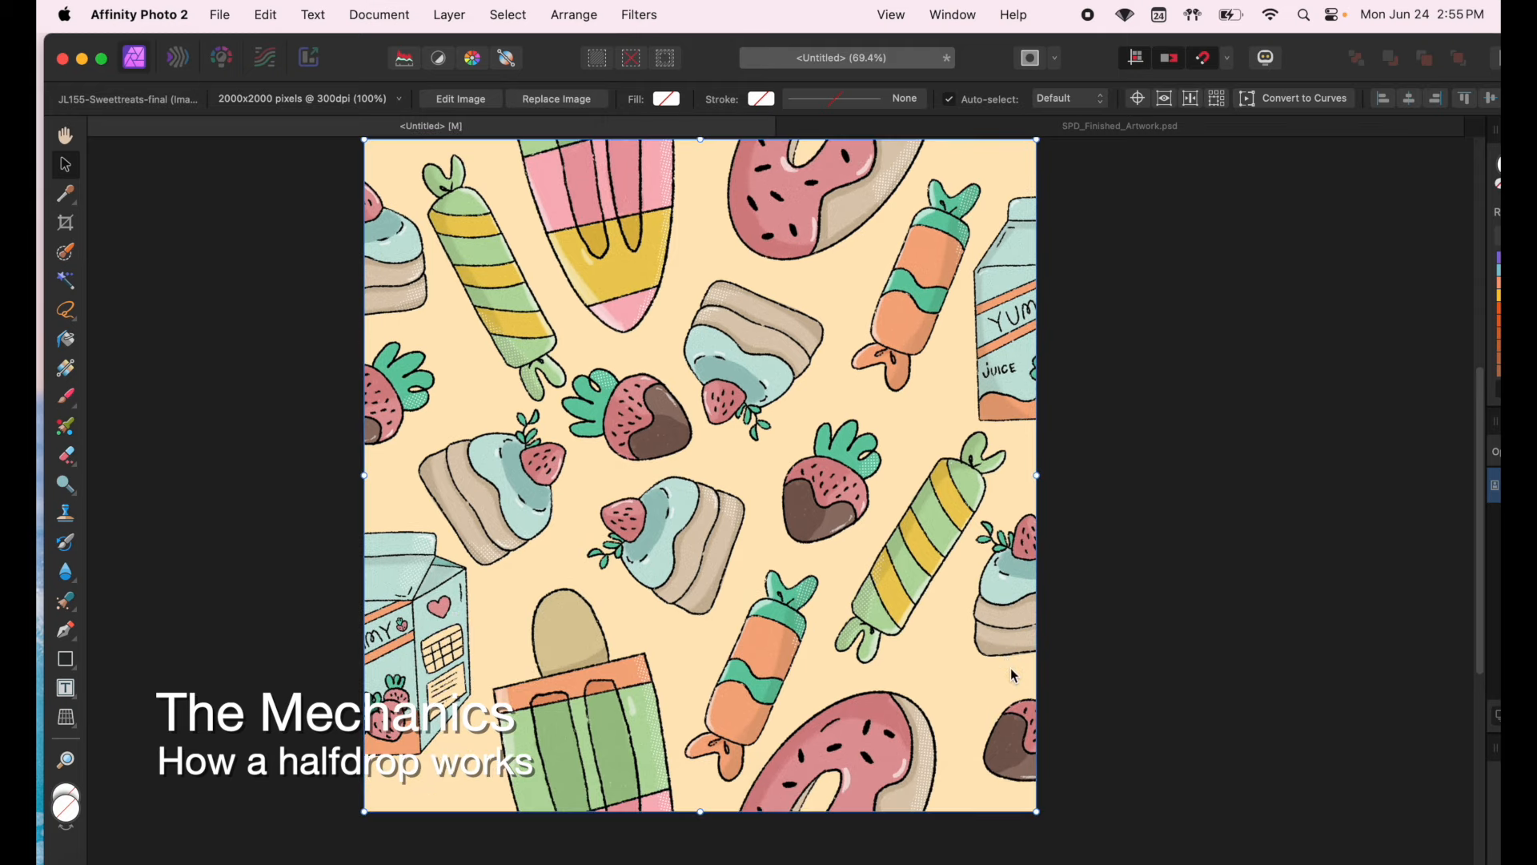
mouse_move(1034, 812)
left_mouse_down()
mouse_move(748, 542)
mouse_move(827, 669)
mouse_move(888, 724)
mouse_move(1047, 804)
left_mouse_up()
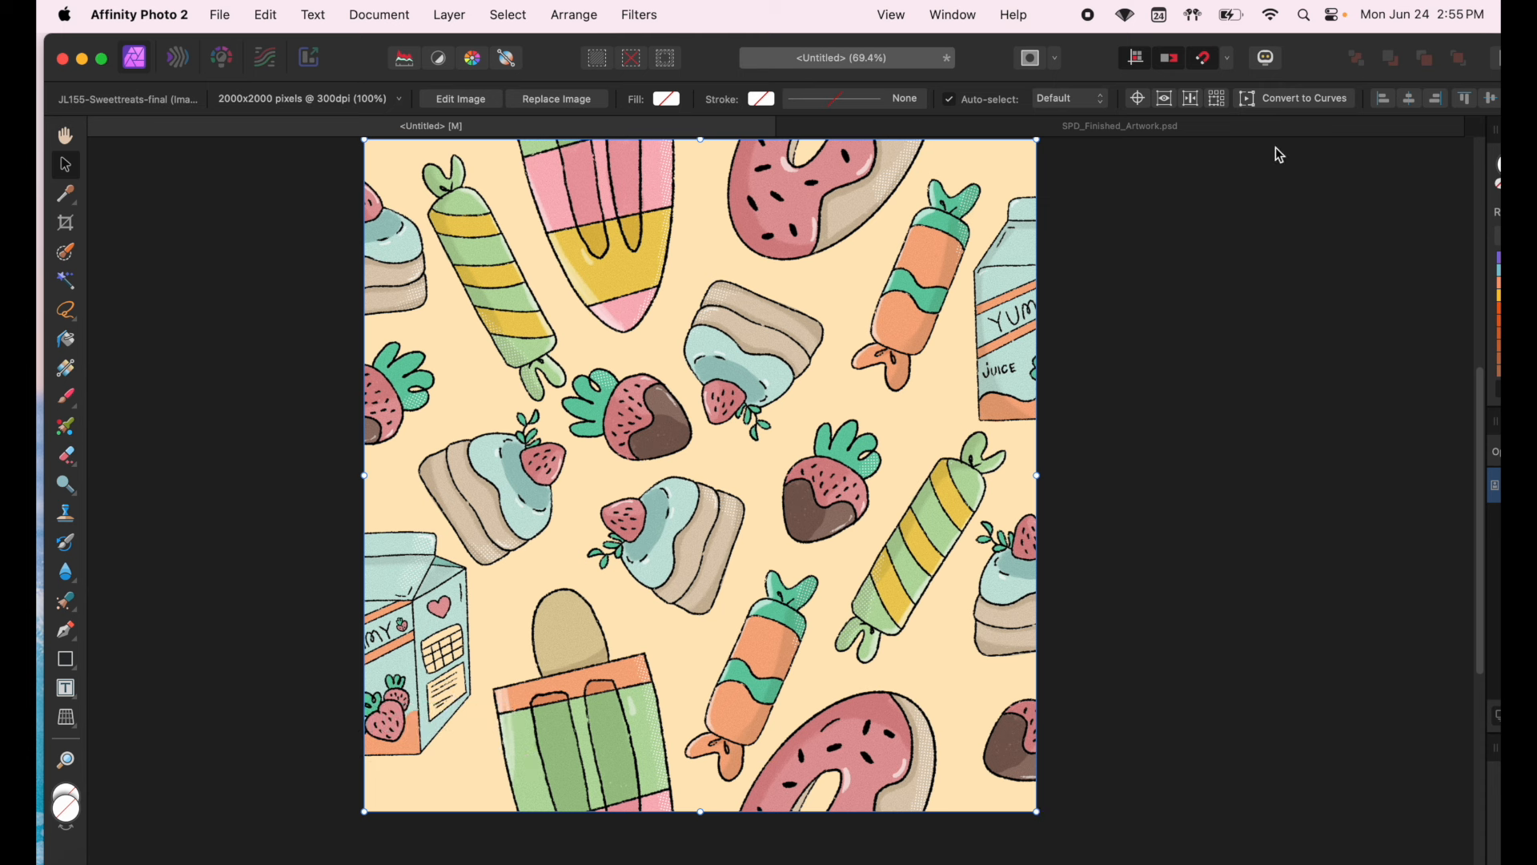
- Move and widen the program window so its side controls are fully visible, and check that Transform is enabled
left_click_drag(1096, 58, 833, 24)
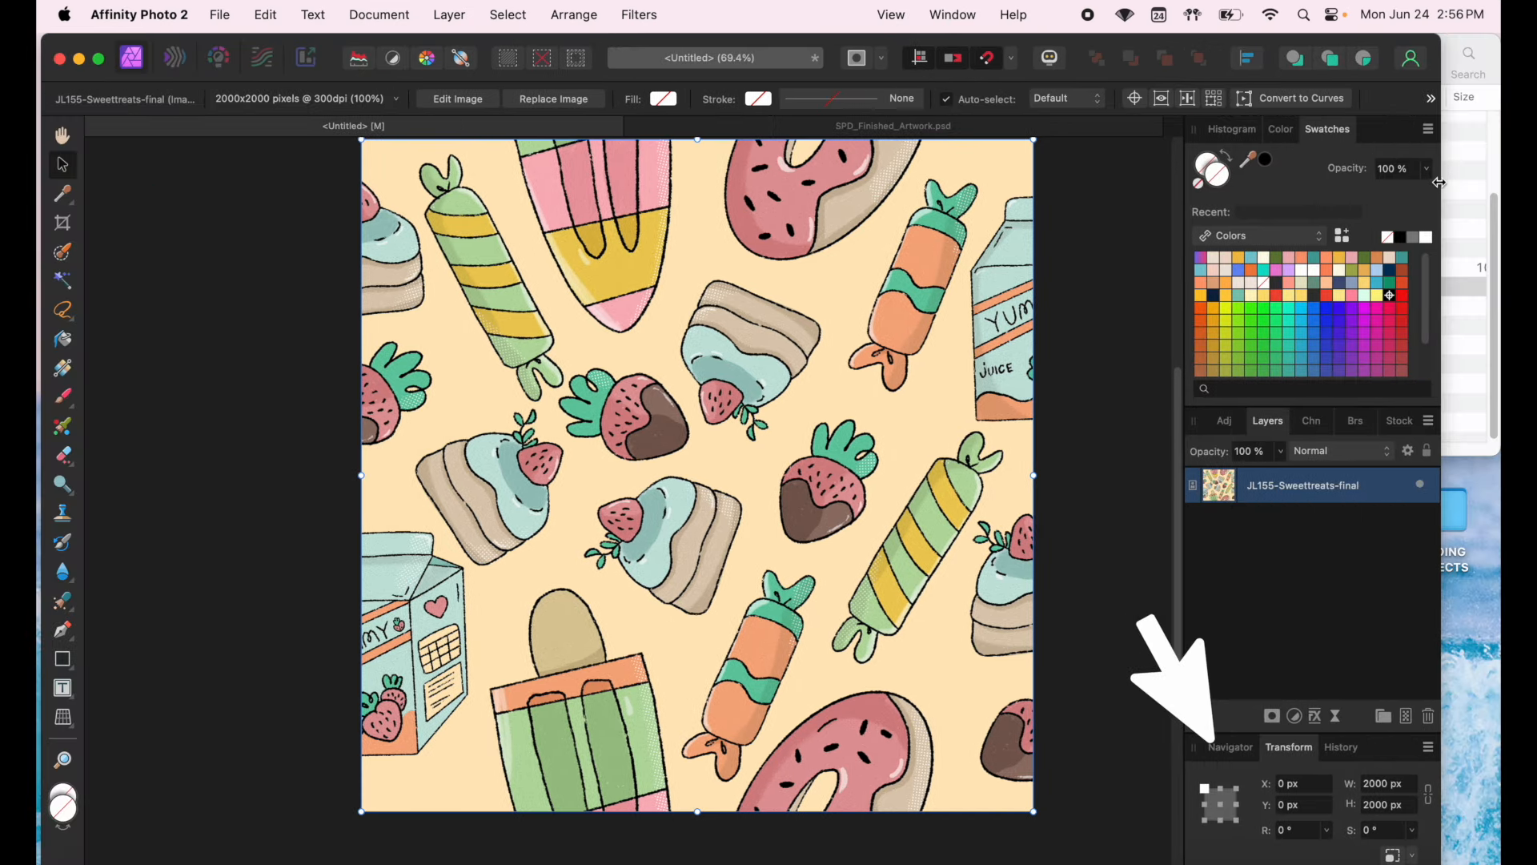
left_click_drag(1438, 183, 1493, 170)
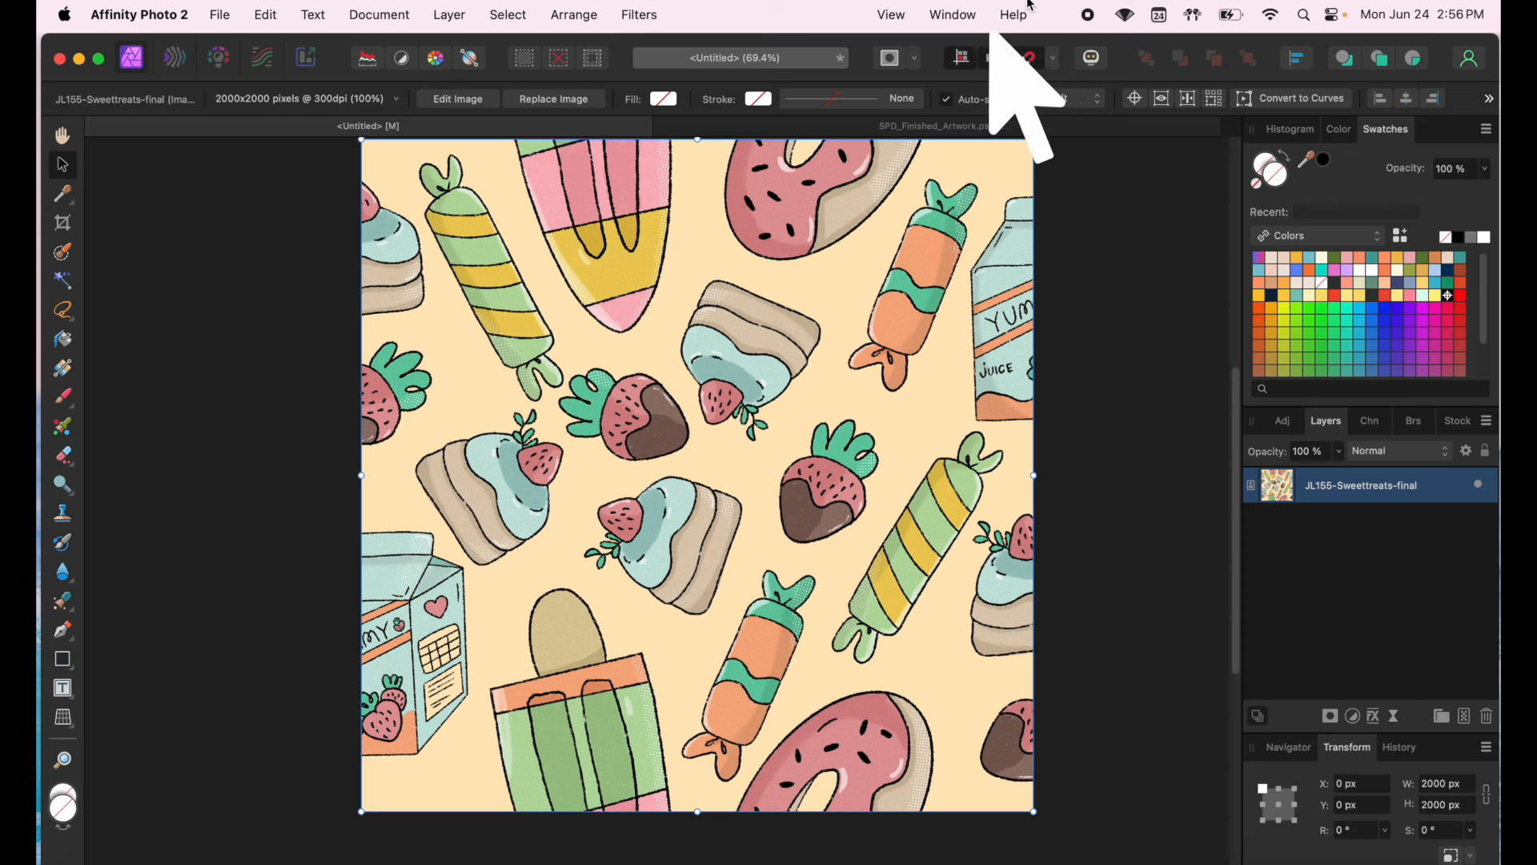
left_click(963, 16)
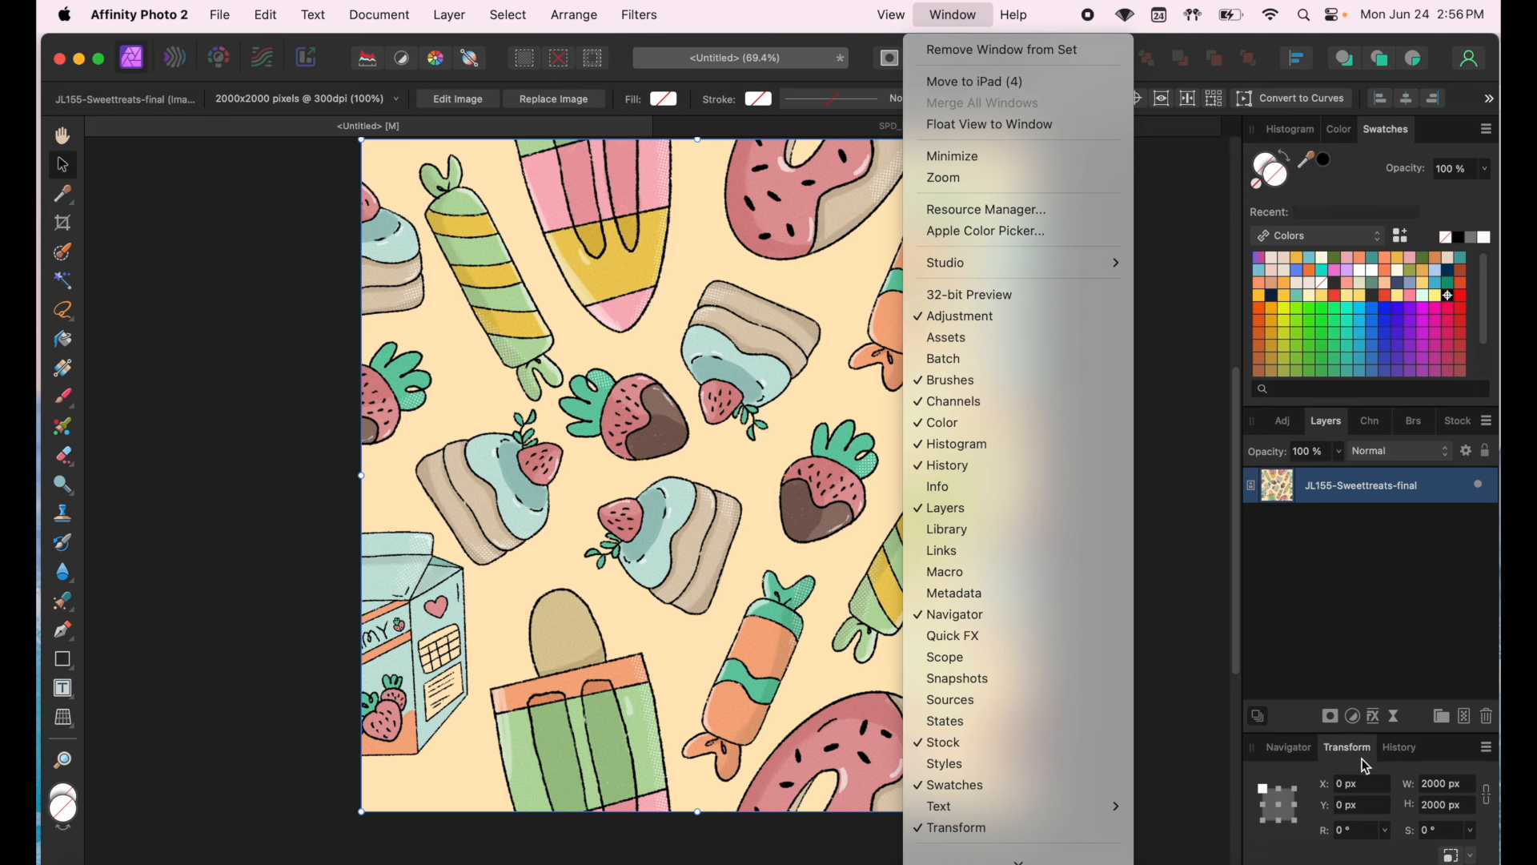
- Resize the artwork to 1000 px wide and 1000 px high, anchored at the canvas's upper-left corner
left_click(1438, 780)
left_click(1435, 788)
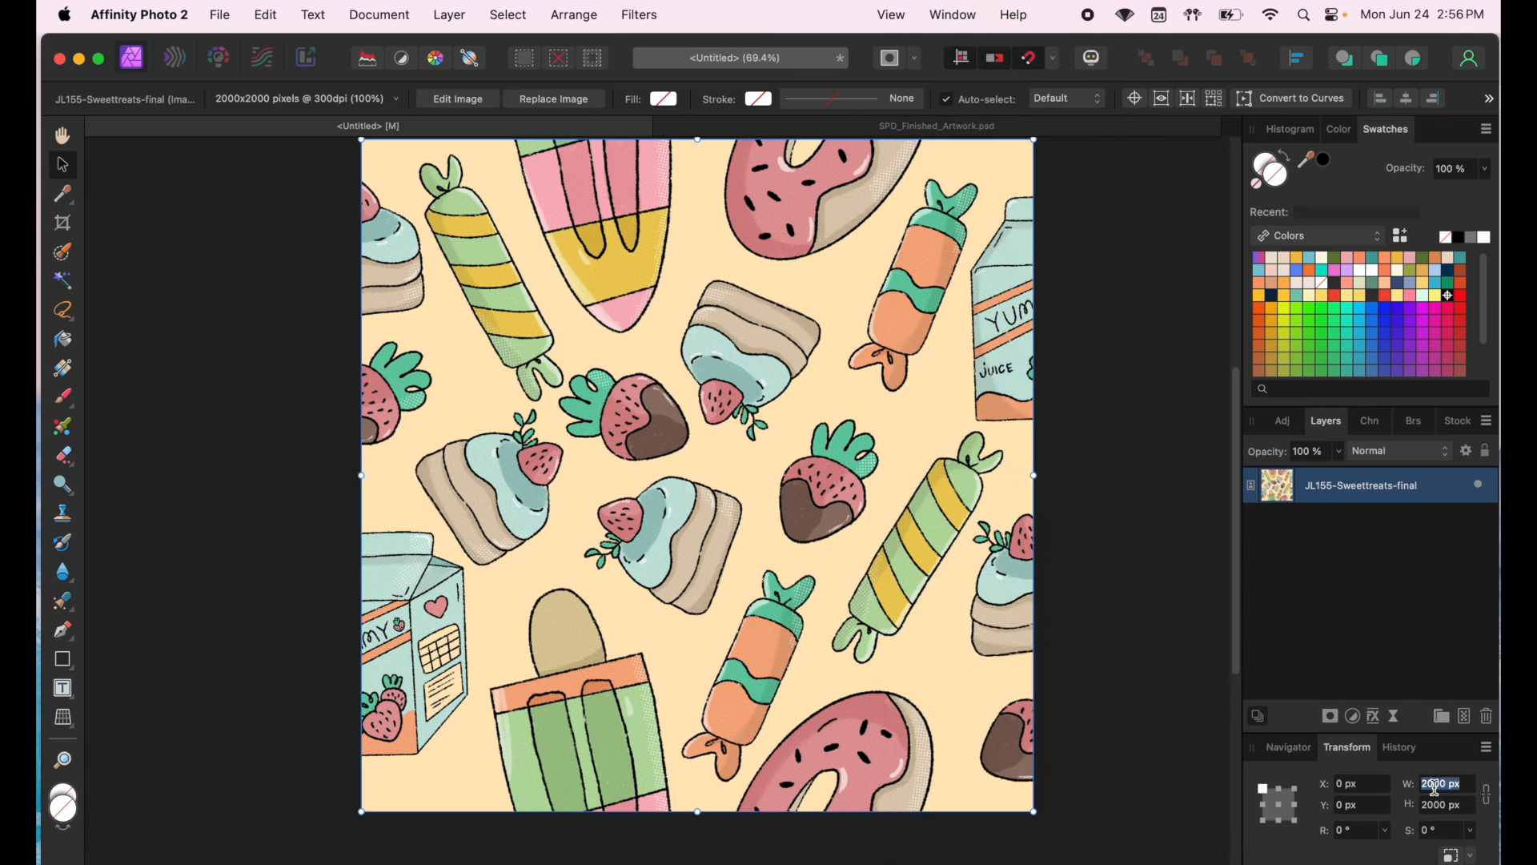
left_click(1424, 781)
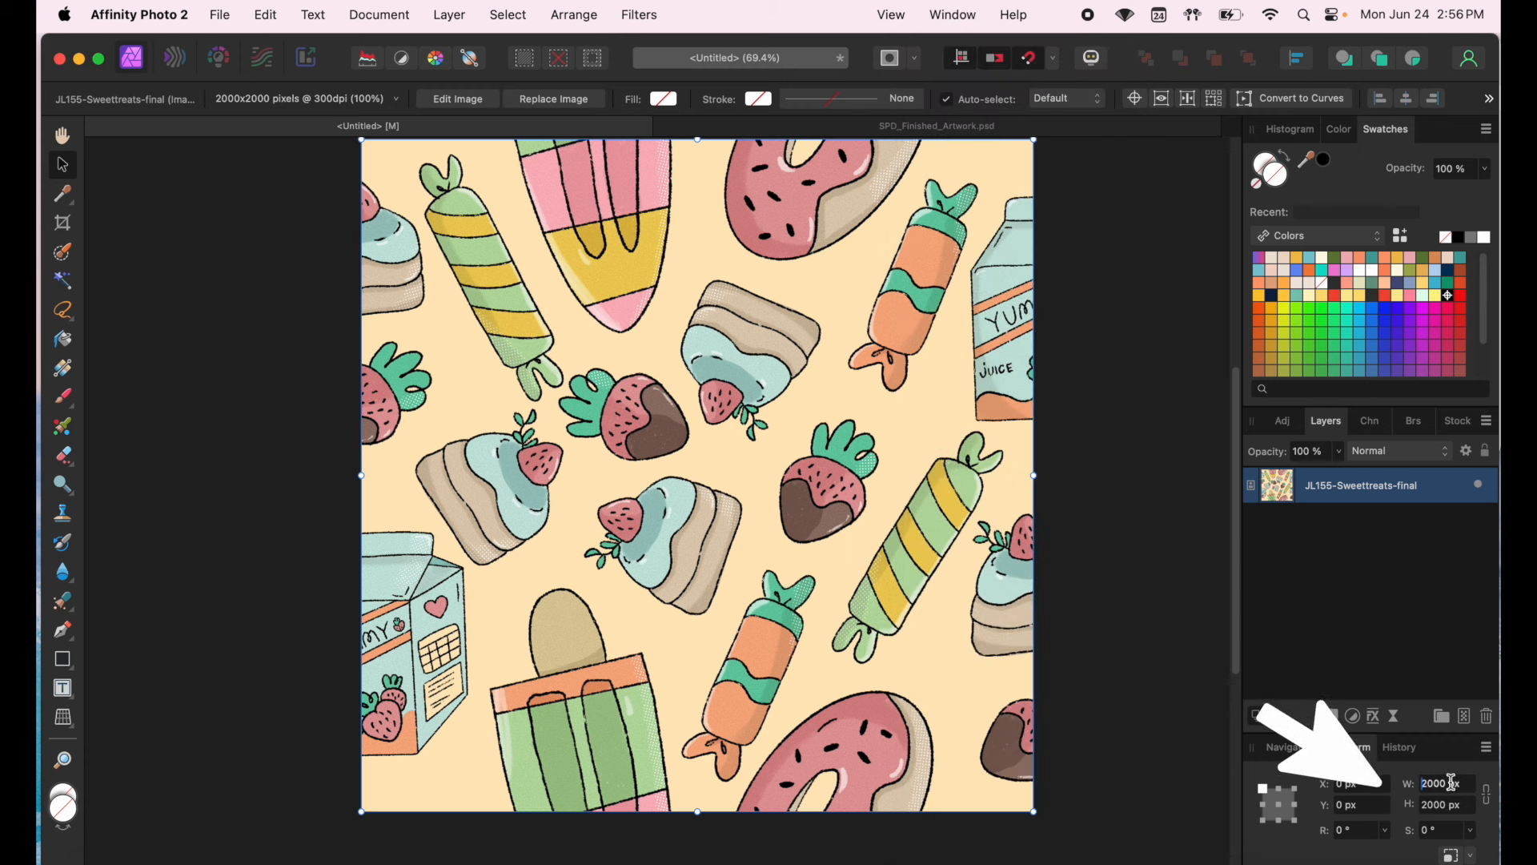
type("1")
key("Tab")
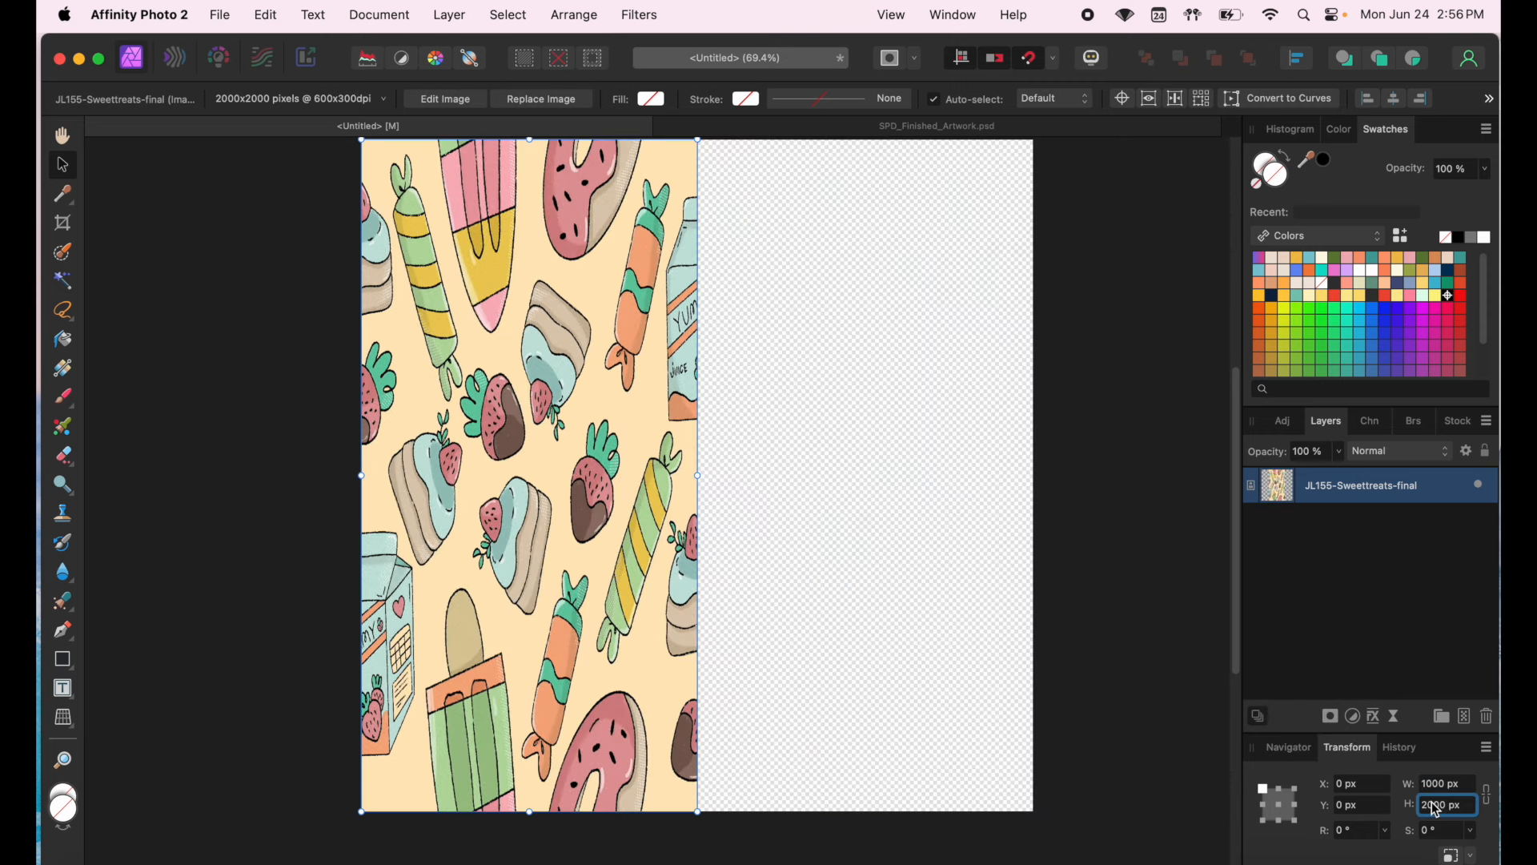
left_click(1429, 805)
key("Return")
type("1")
key("Tab")
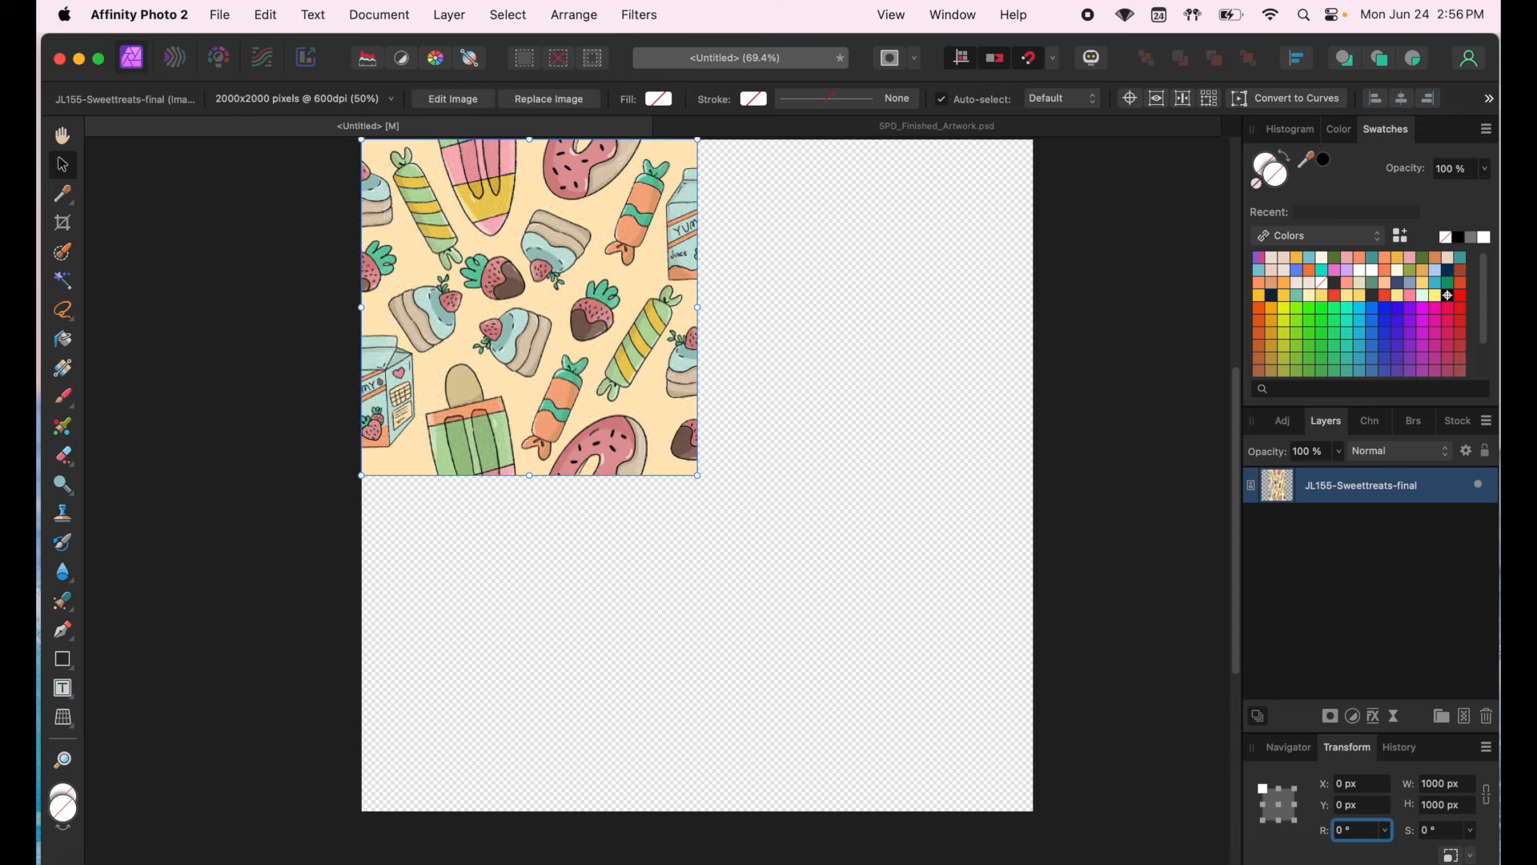
left_click(539, 454)
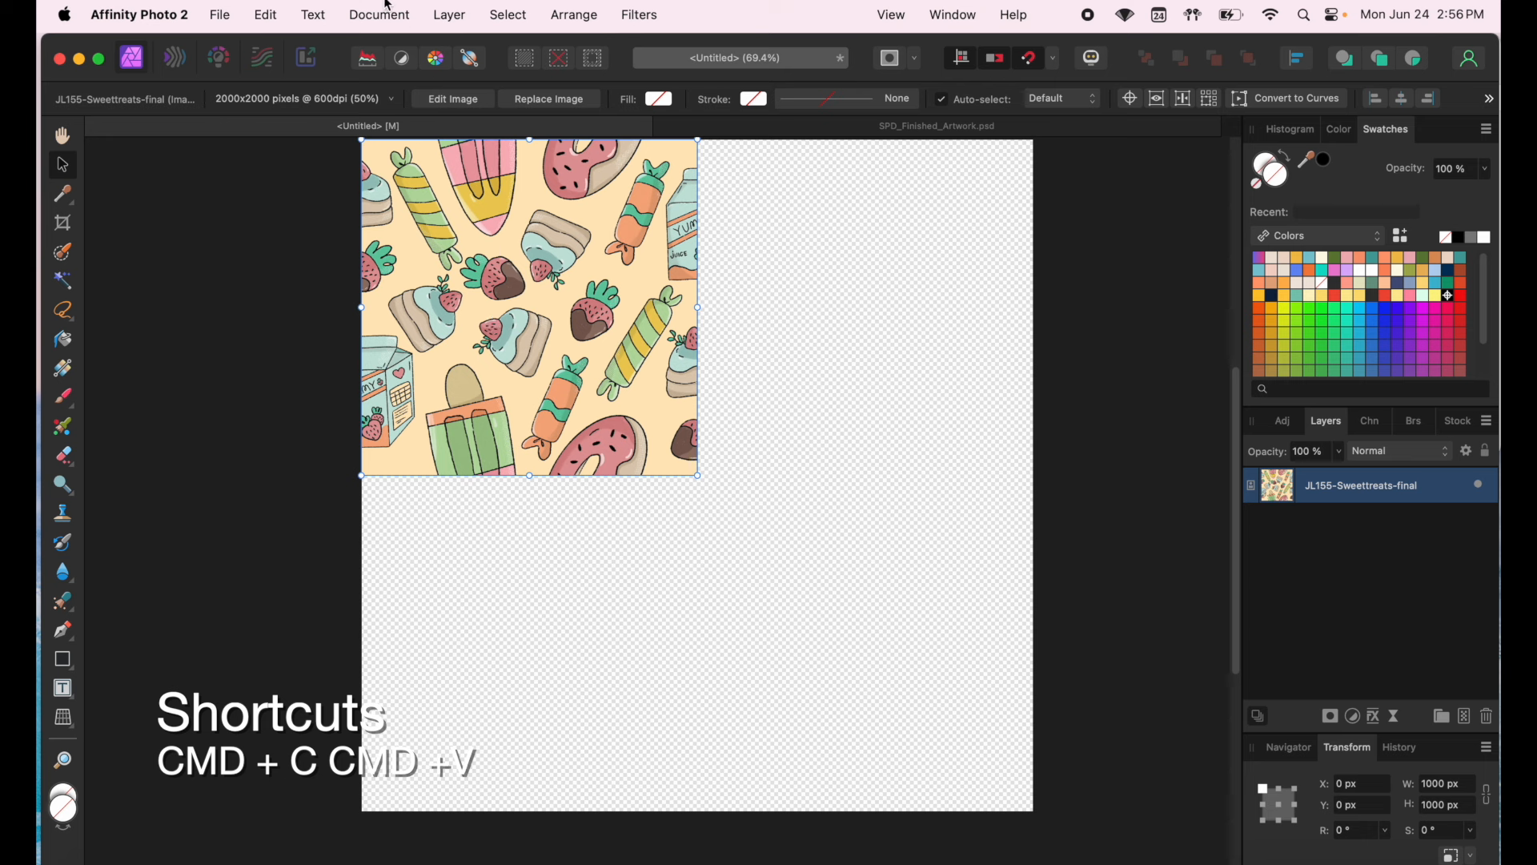
- Copy the resized artwork tile and paste four copies of it in place
left_click(266, 14)
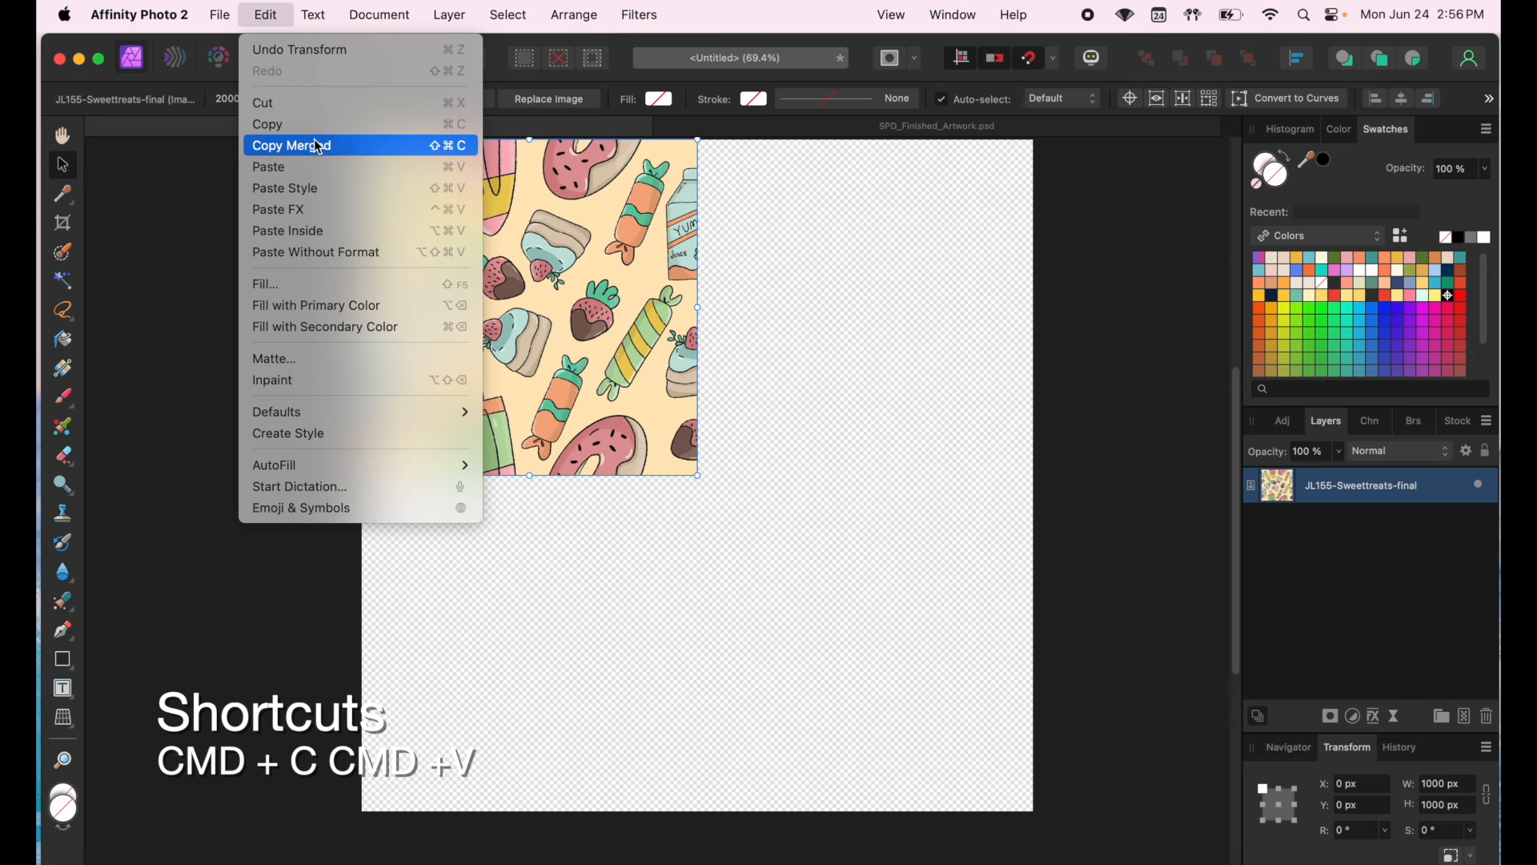
left_click(649, 400)
key("super+v")
key("super+v")
key("super+v")
key("super+v")
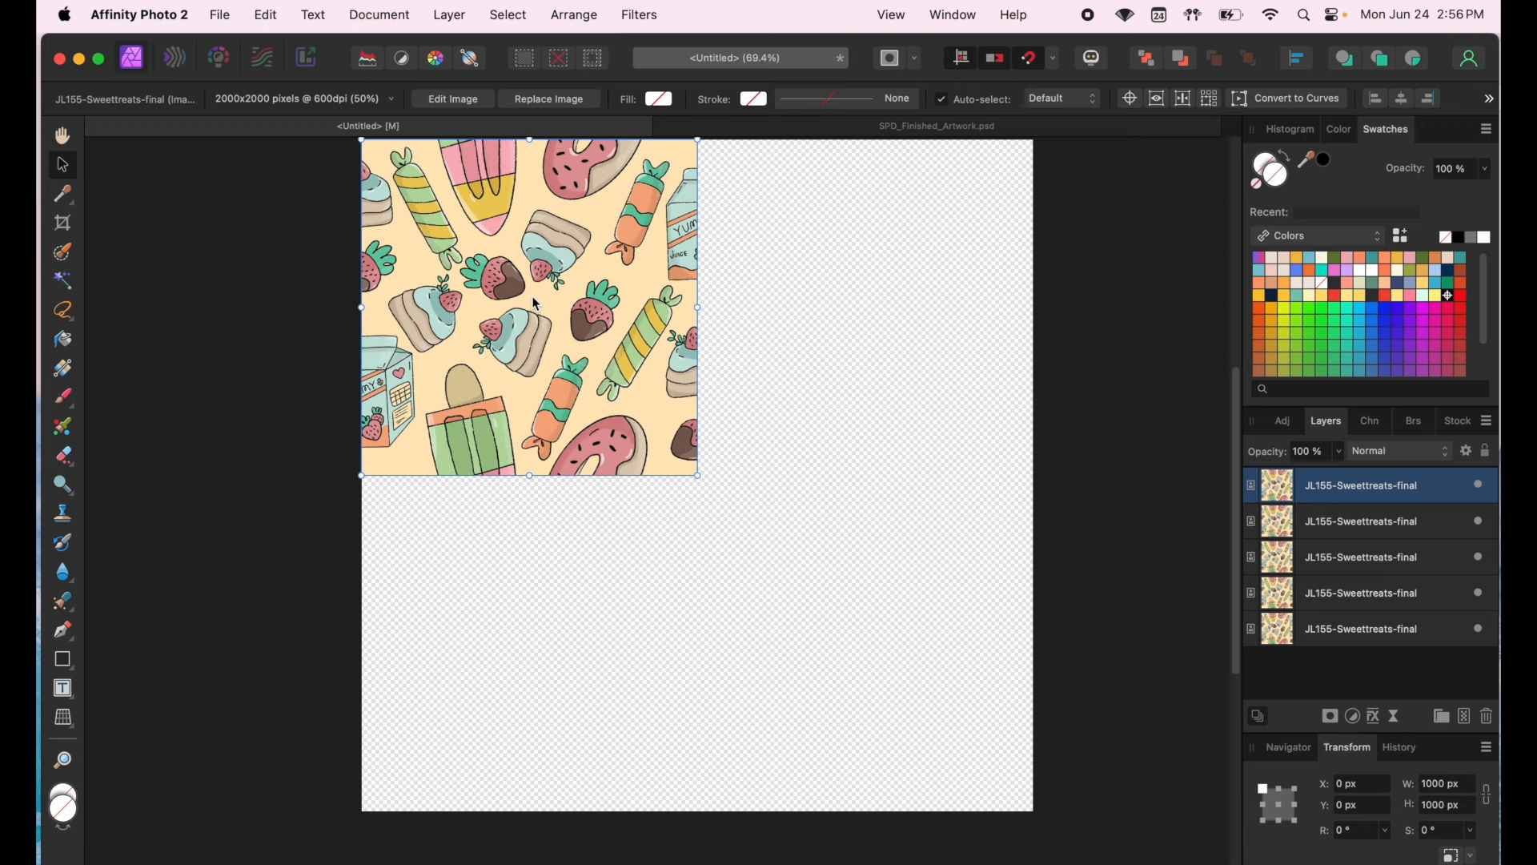
- With snapping on, move one tile copy directly below the original, to X 0 px and Y 1000 px
mouse_move(536, 304)
left_mouse_down()
mouse_move(536, 416)
mouse_move(536, 304)
left_mouse_up()
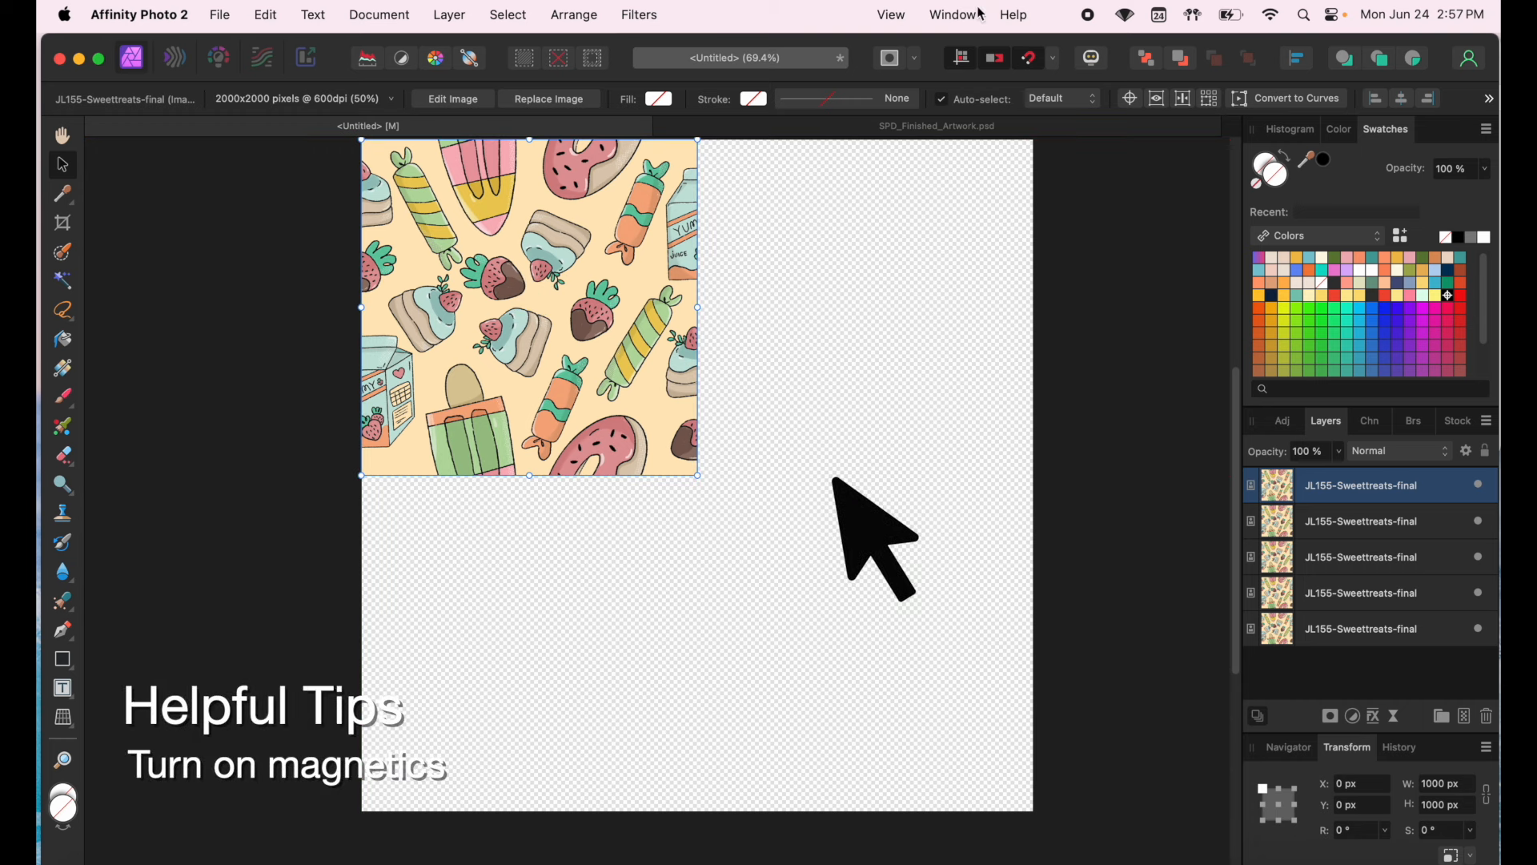
left_click(1032, 61)
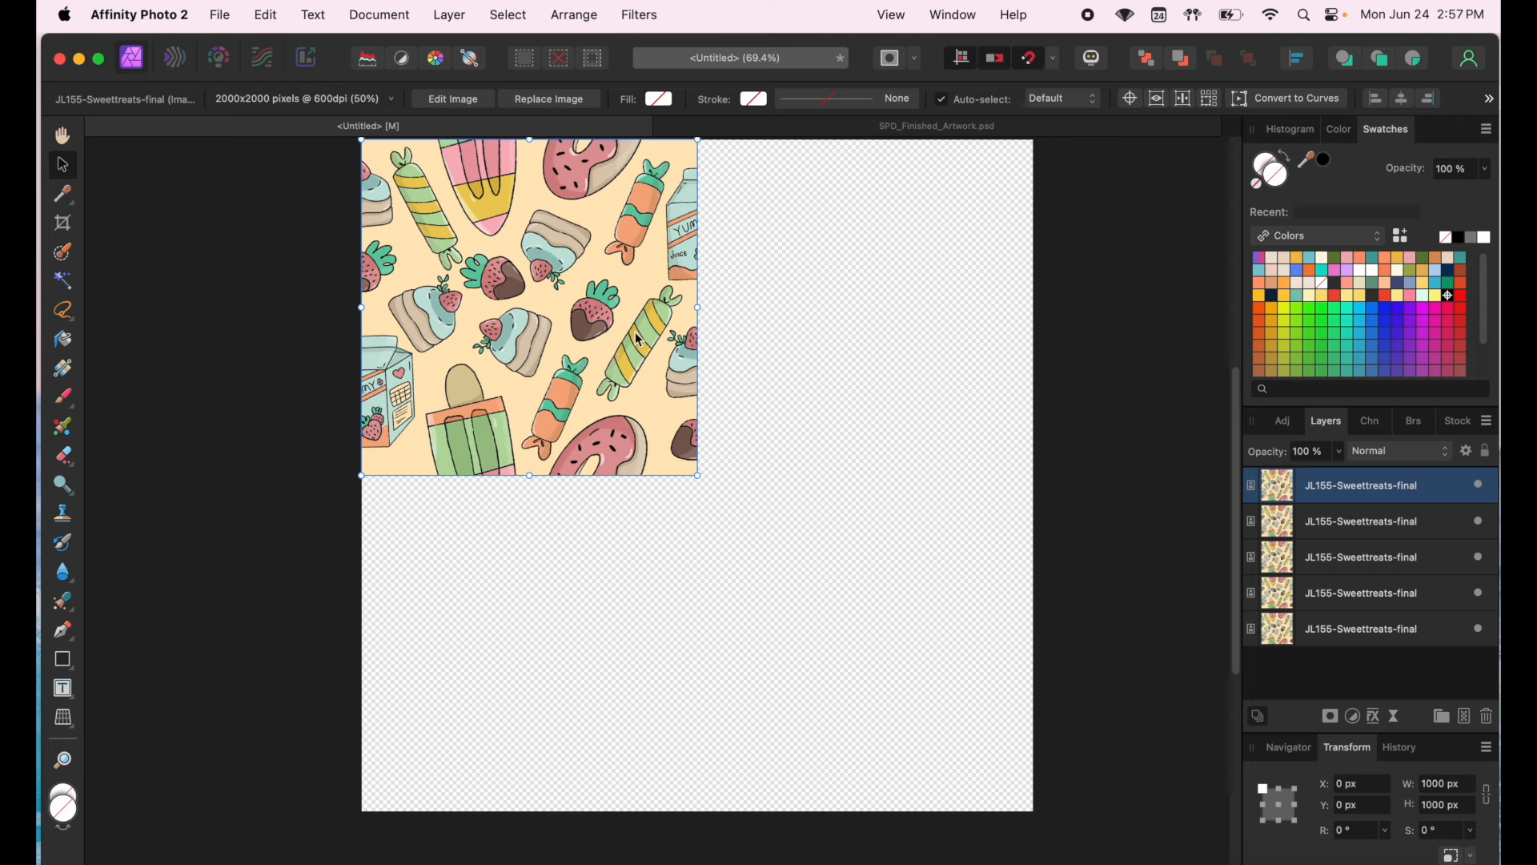
left_click_drag(563, 356, 552, 686)
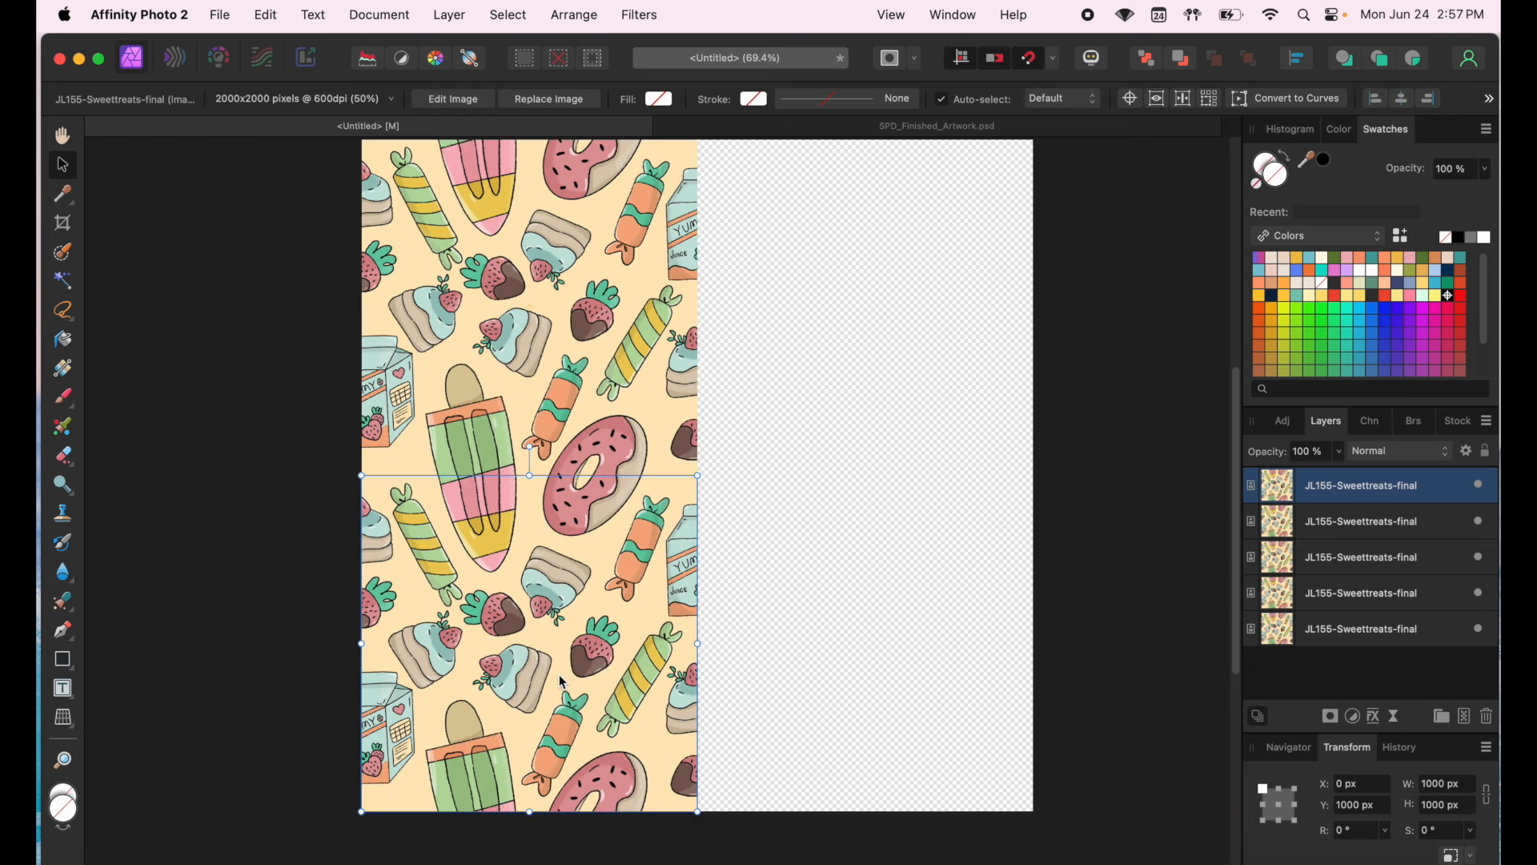
left_click(841, 542)
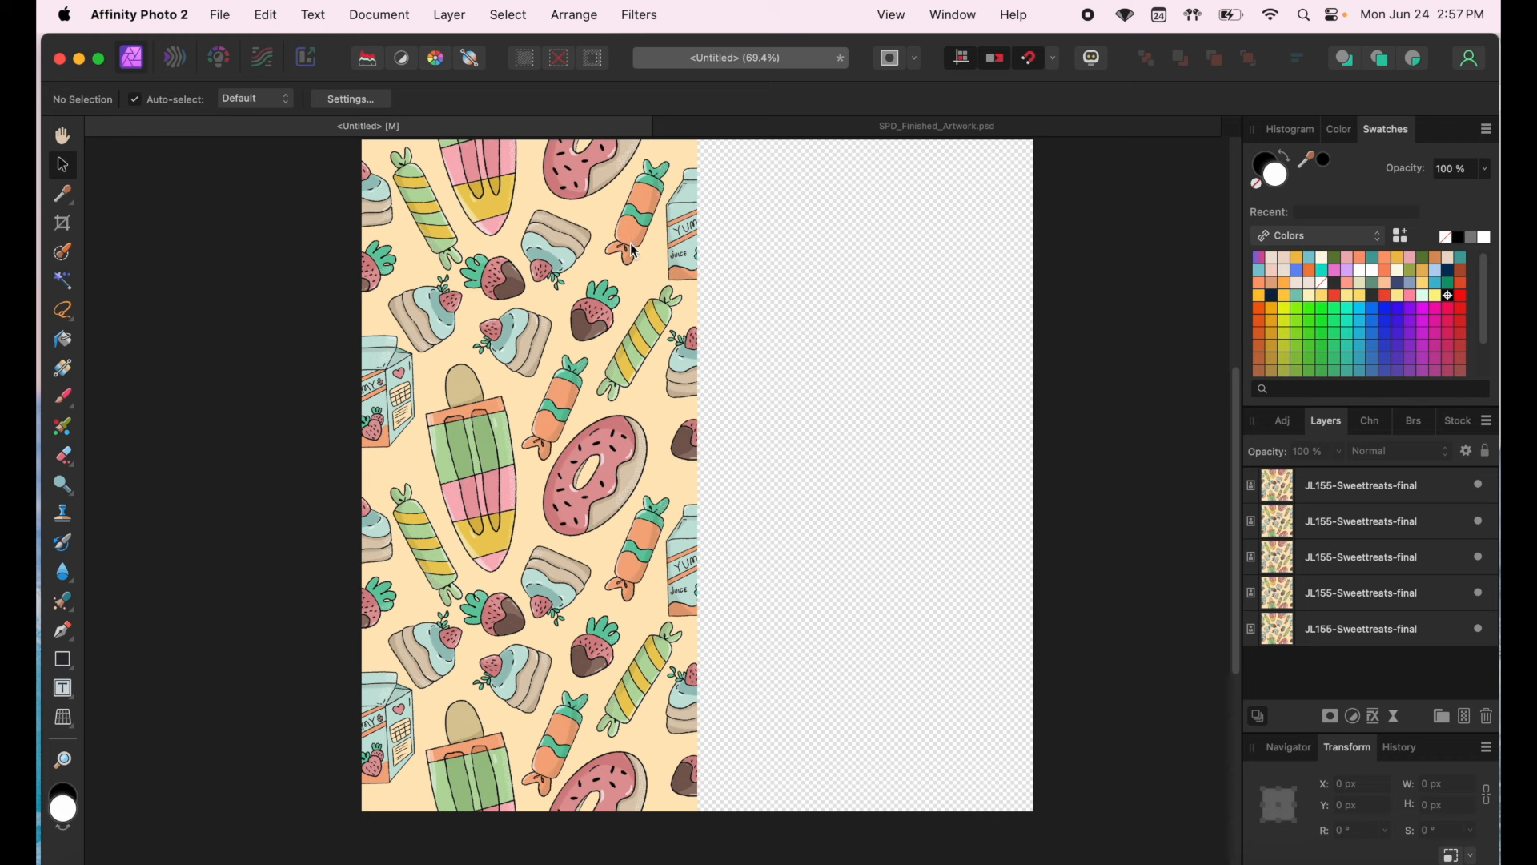
- Move a second tile copy beside the first column, dropped by half a tile to X 1000 px and Y 500 px
left_click_drag(615, 258, 951, 255)
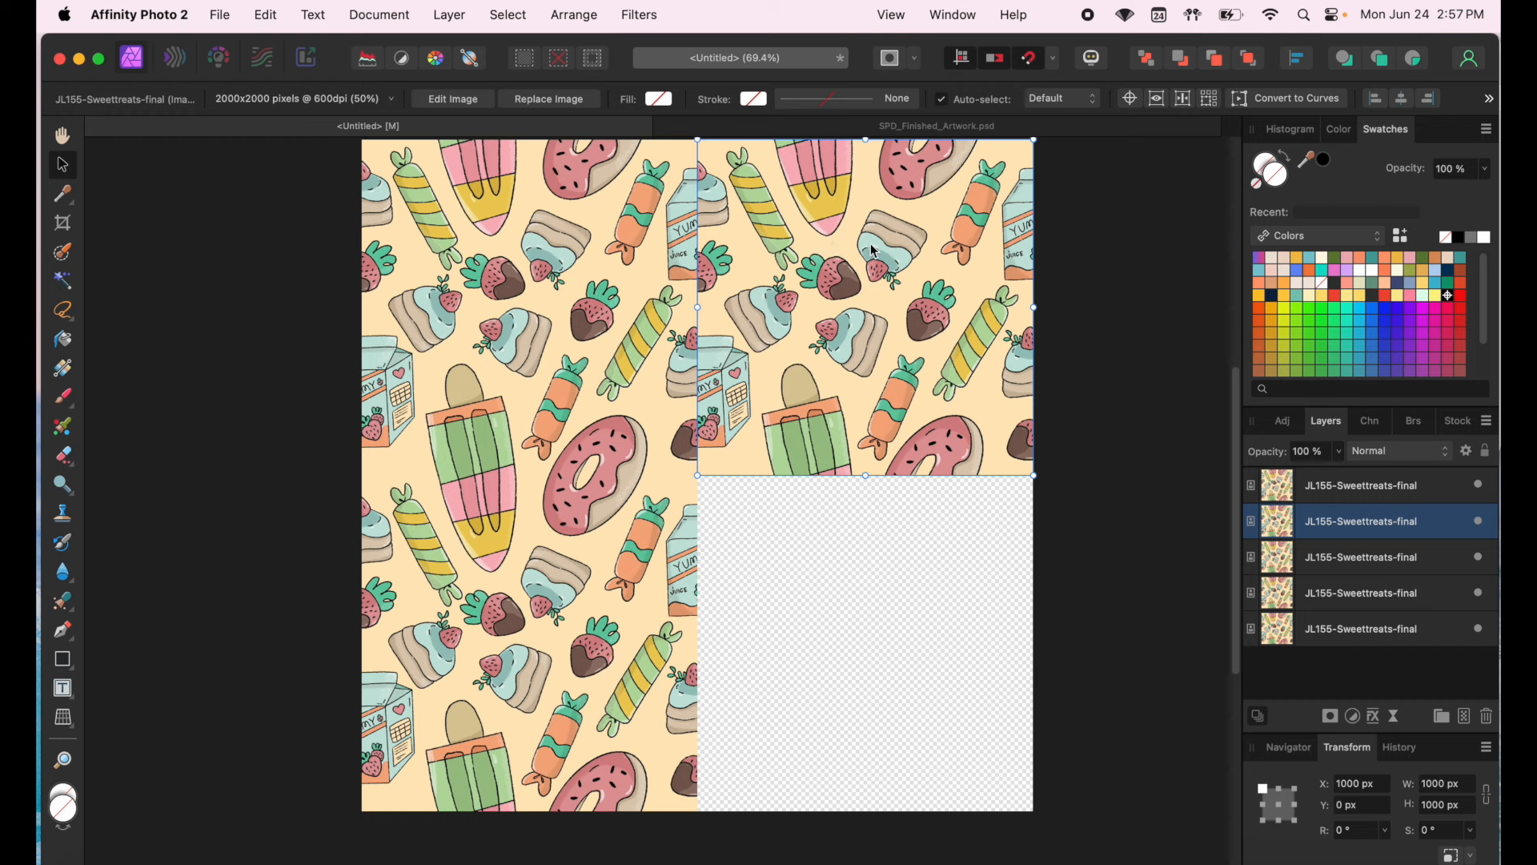
left_click_drag(818, 249, 795, 416)
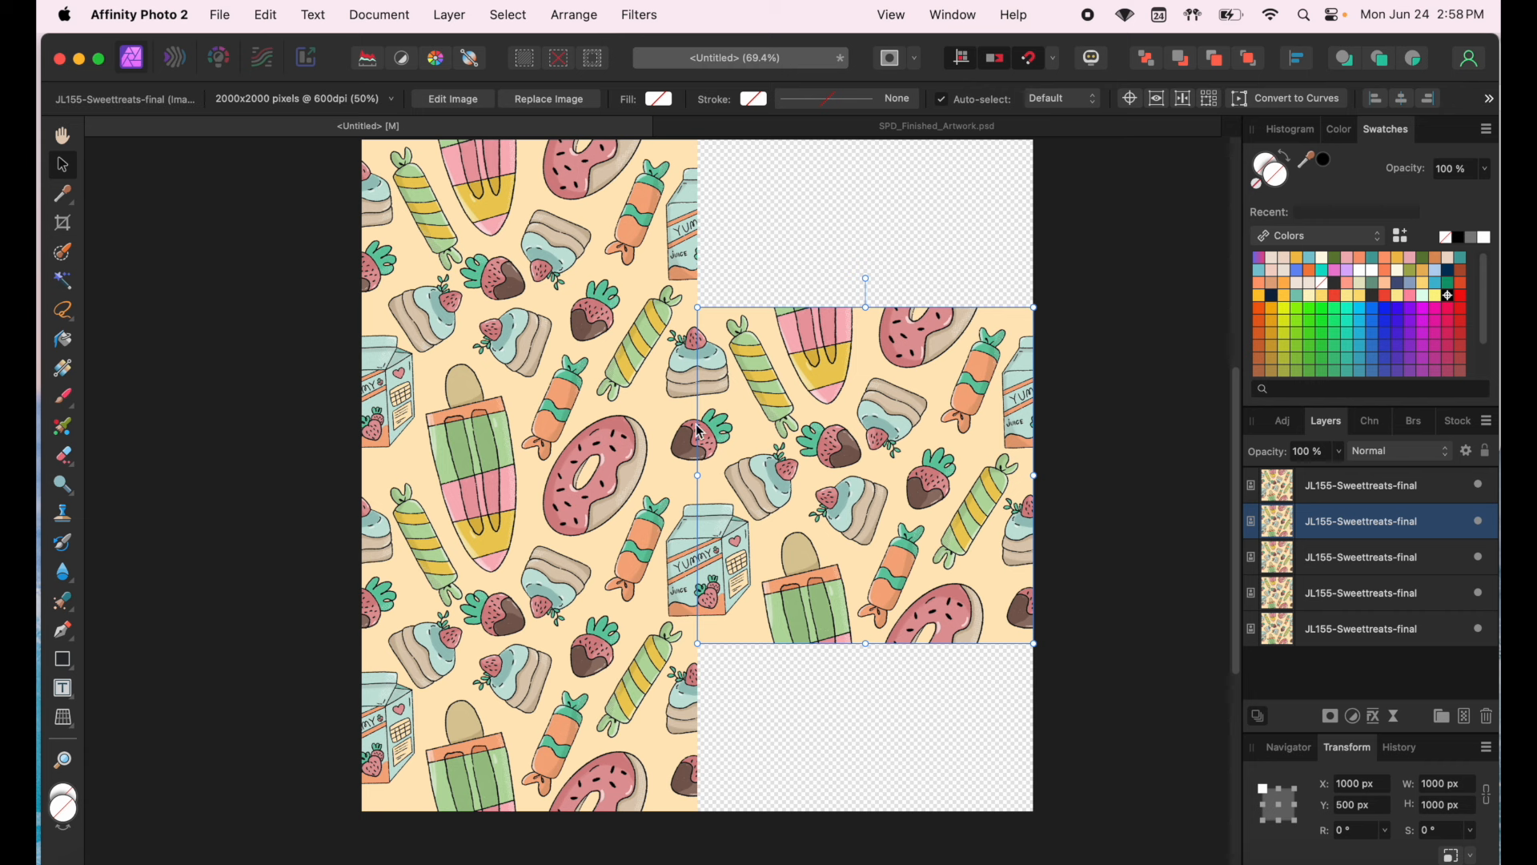
left_click(264, 381)
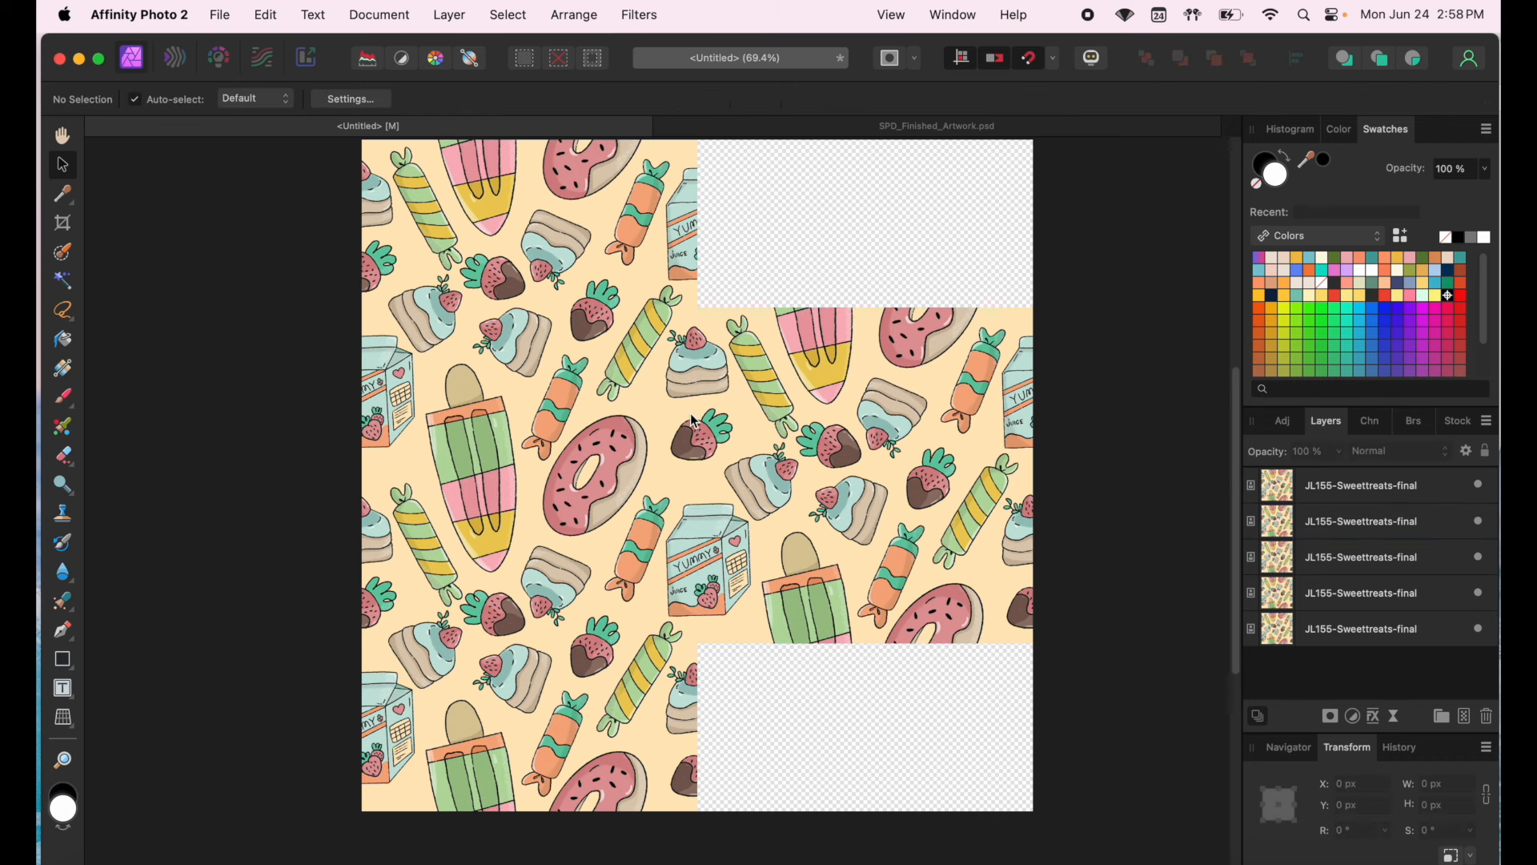
- Place a third tile copy above the half-dropped tile, at X 1000 px and Y -500 px
left_click(522, 378)
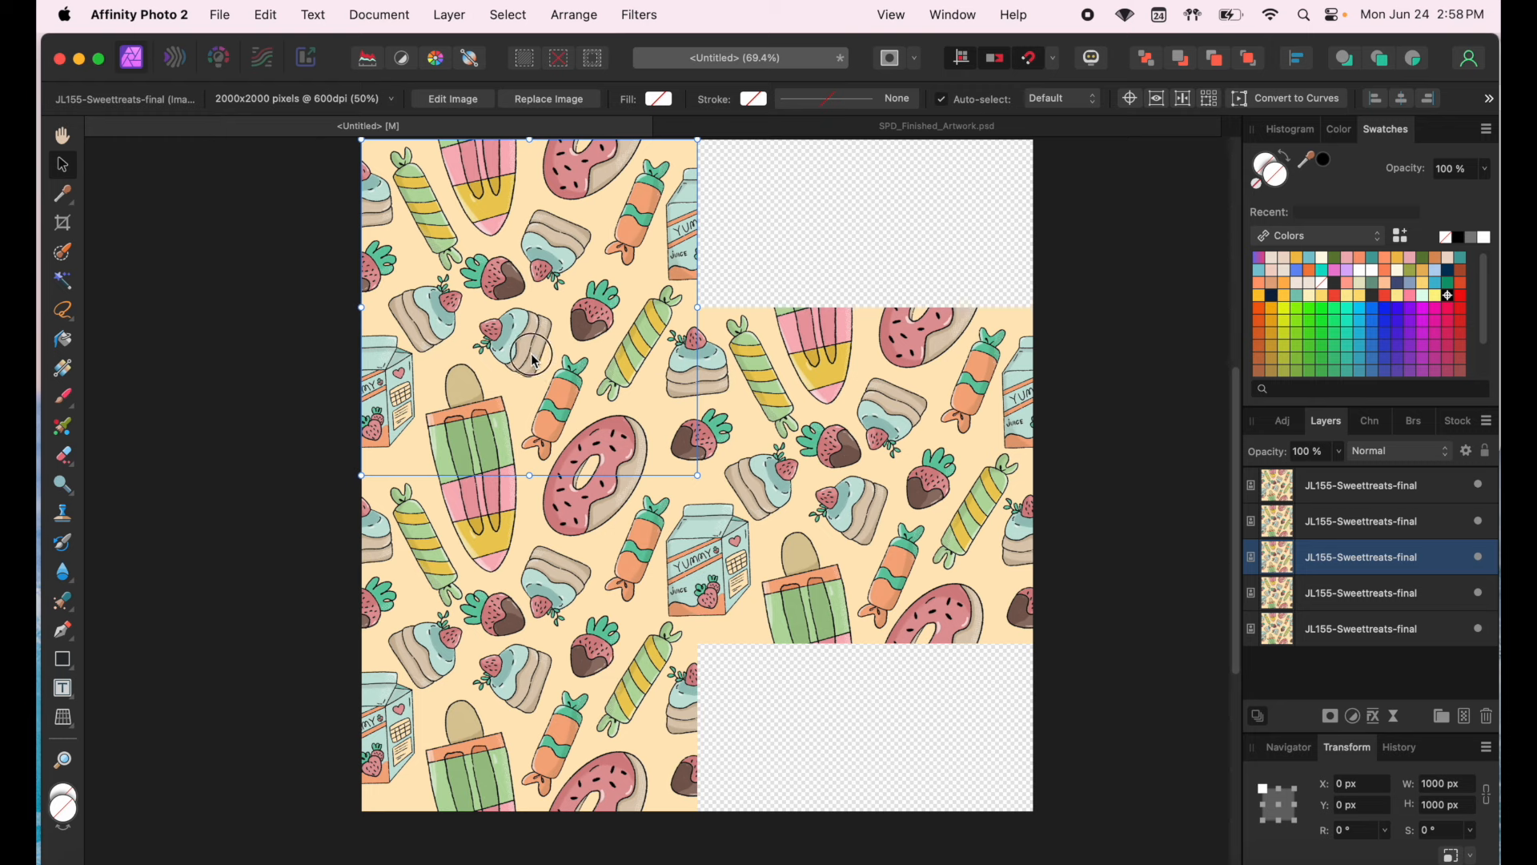
left_click_drag(535, 362, 869, 392)
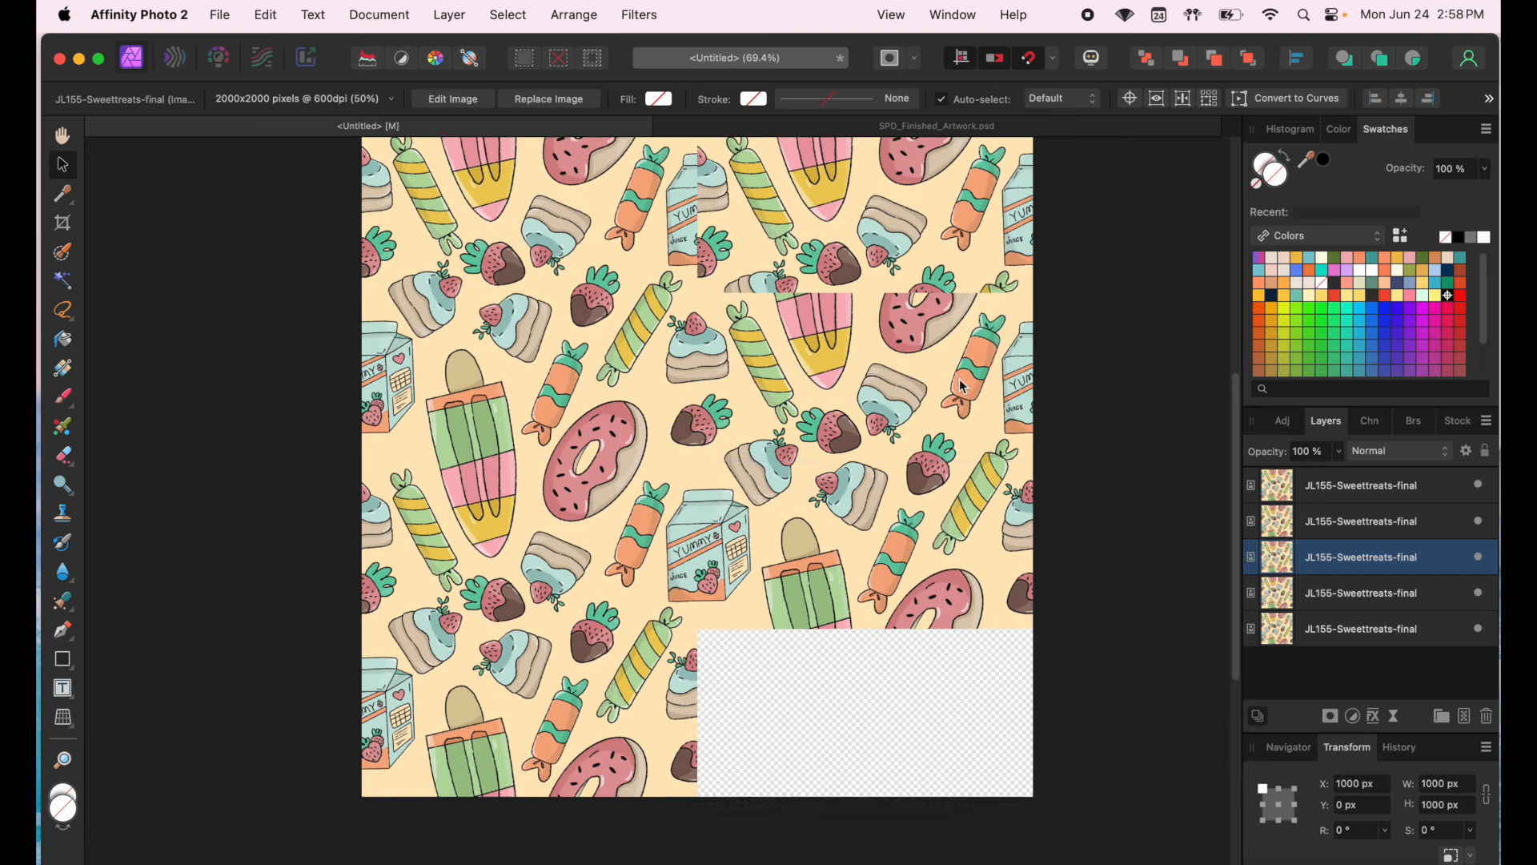
scroll(881, 376, "up", 5)
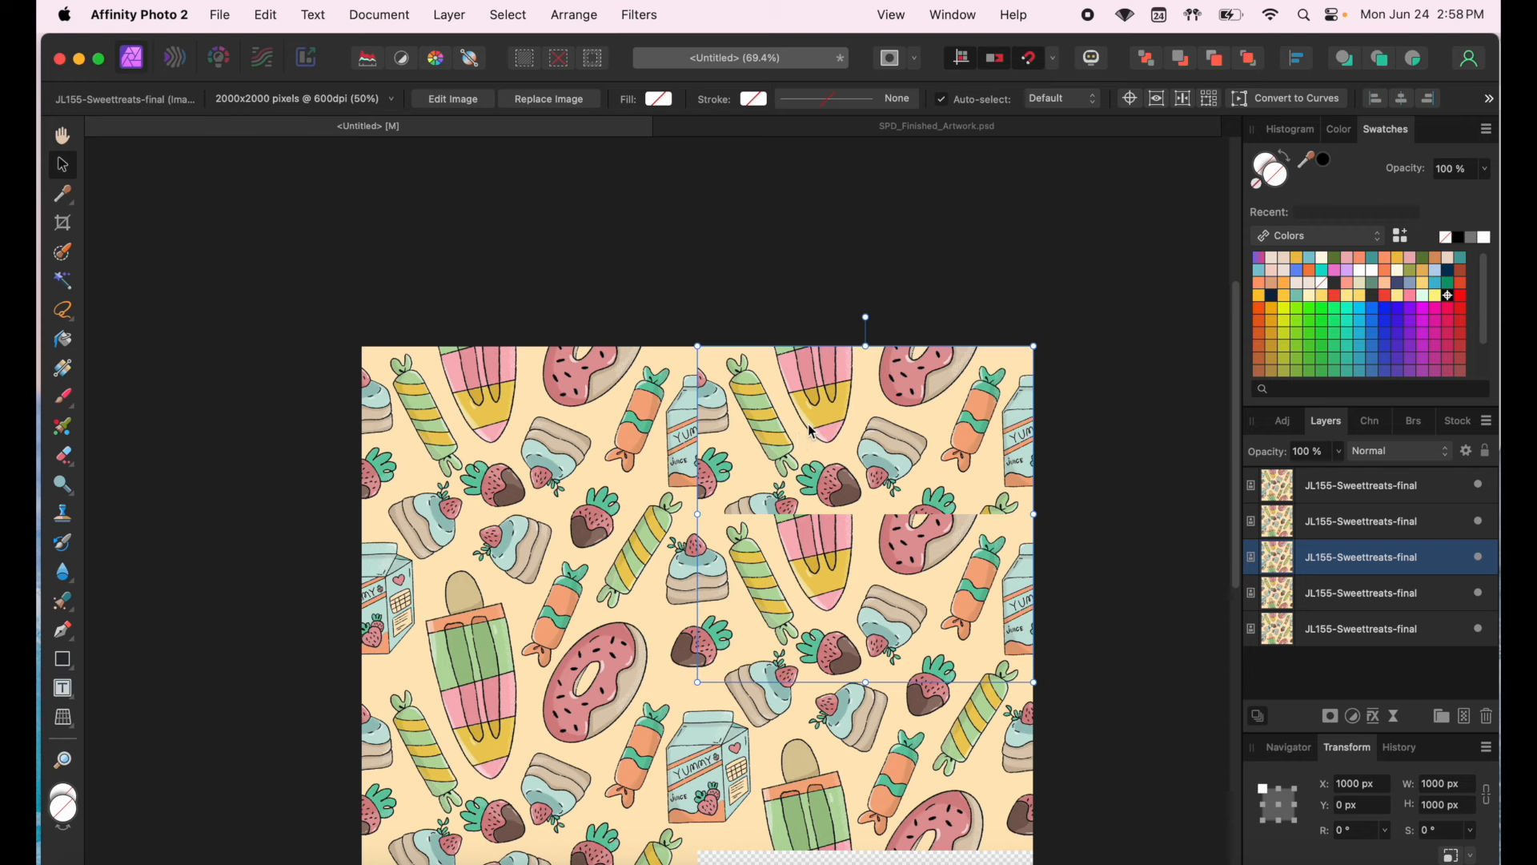
left_click_drag(839, 472, 799, 298)
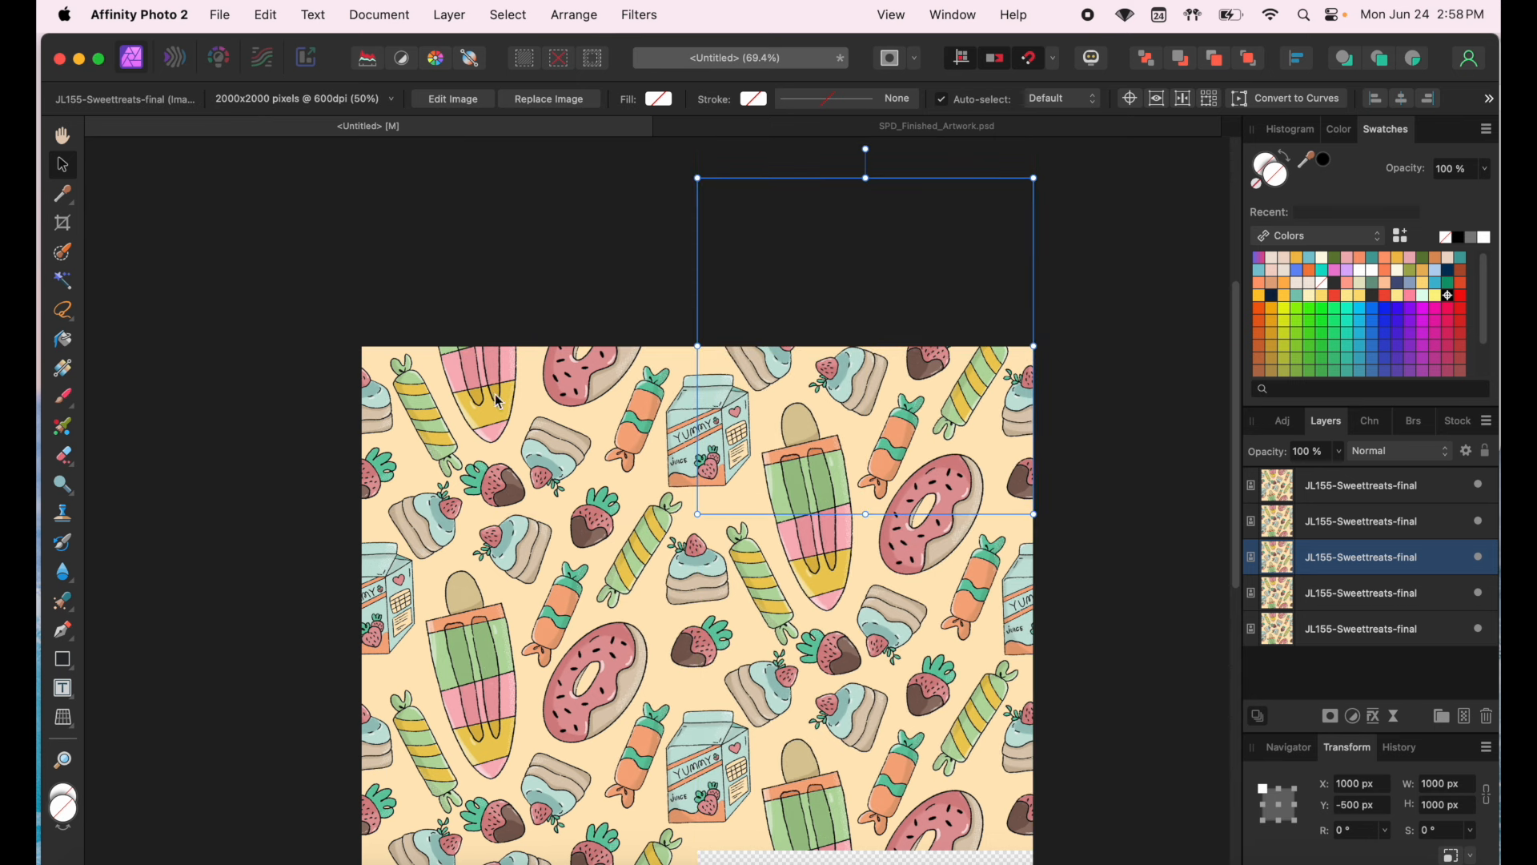
left_click(621, 325)
- Paste another tile copy and place it below the half-dropped tile, at X 1000 px and Y 1500 px
scroll(958, 404, "down", 3)
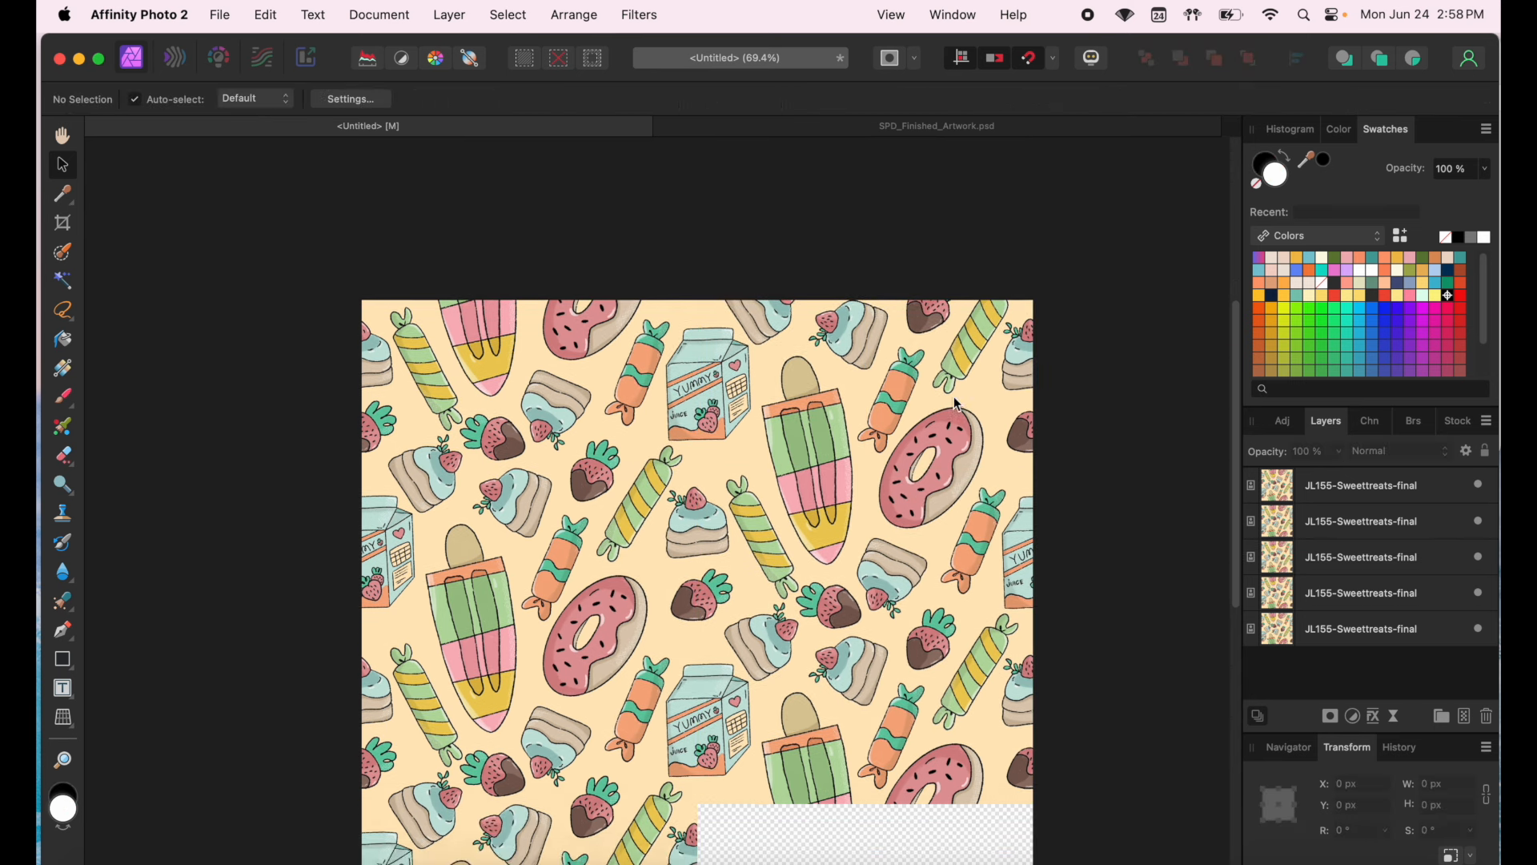
scroll(958, 405, "down", 3)
left_click(858, 585)
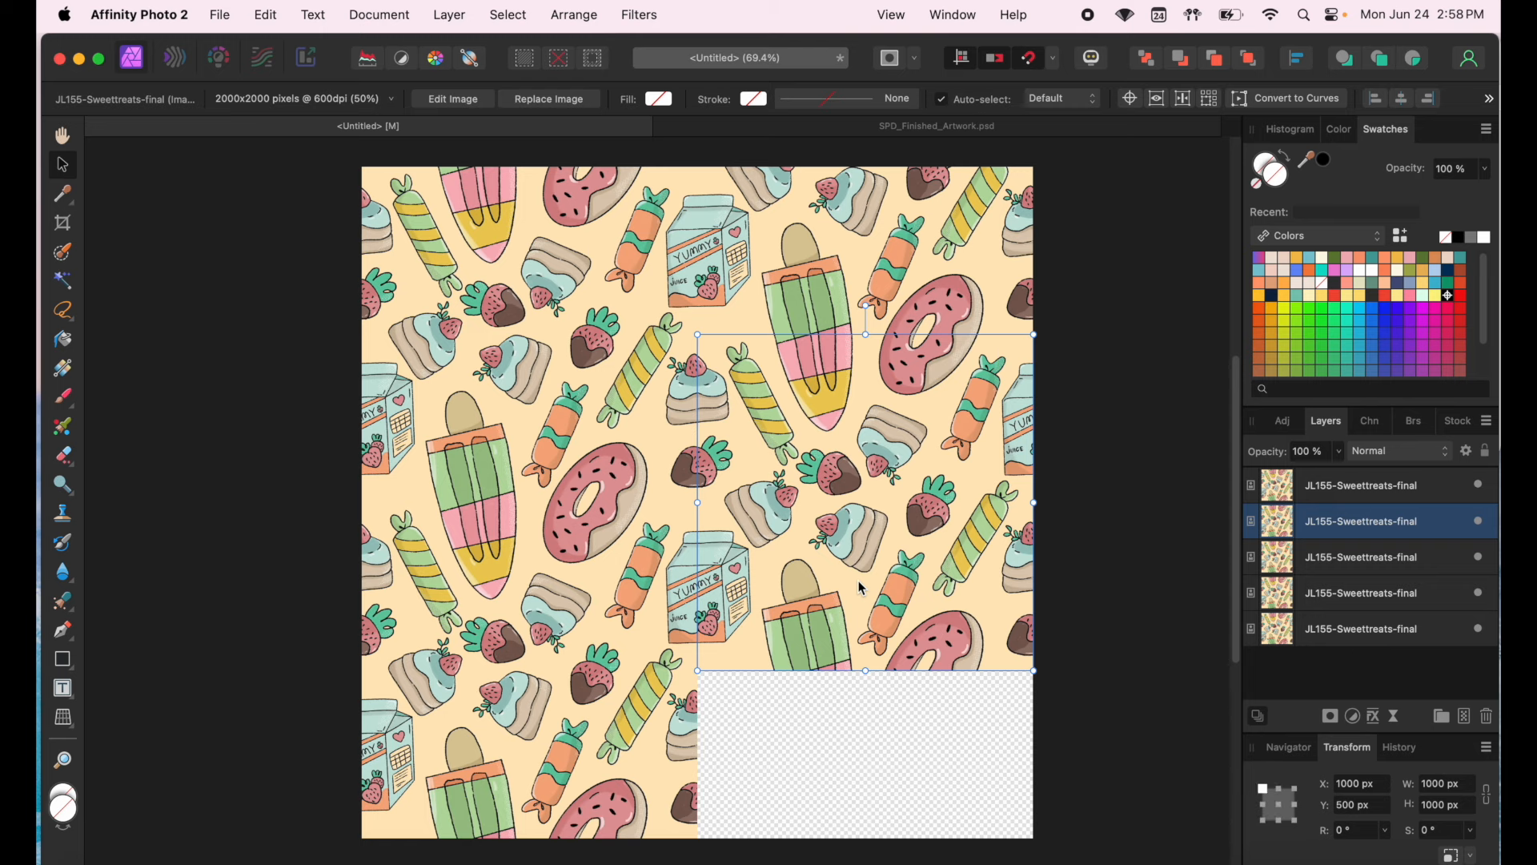
key("super+v")
left_click_drag(868, 551, 875, 586)
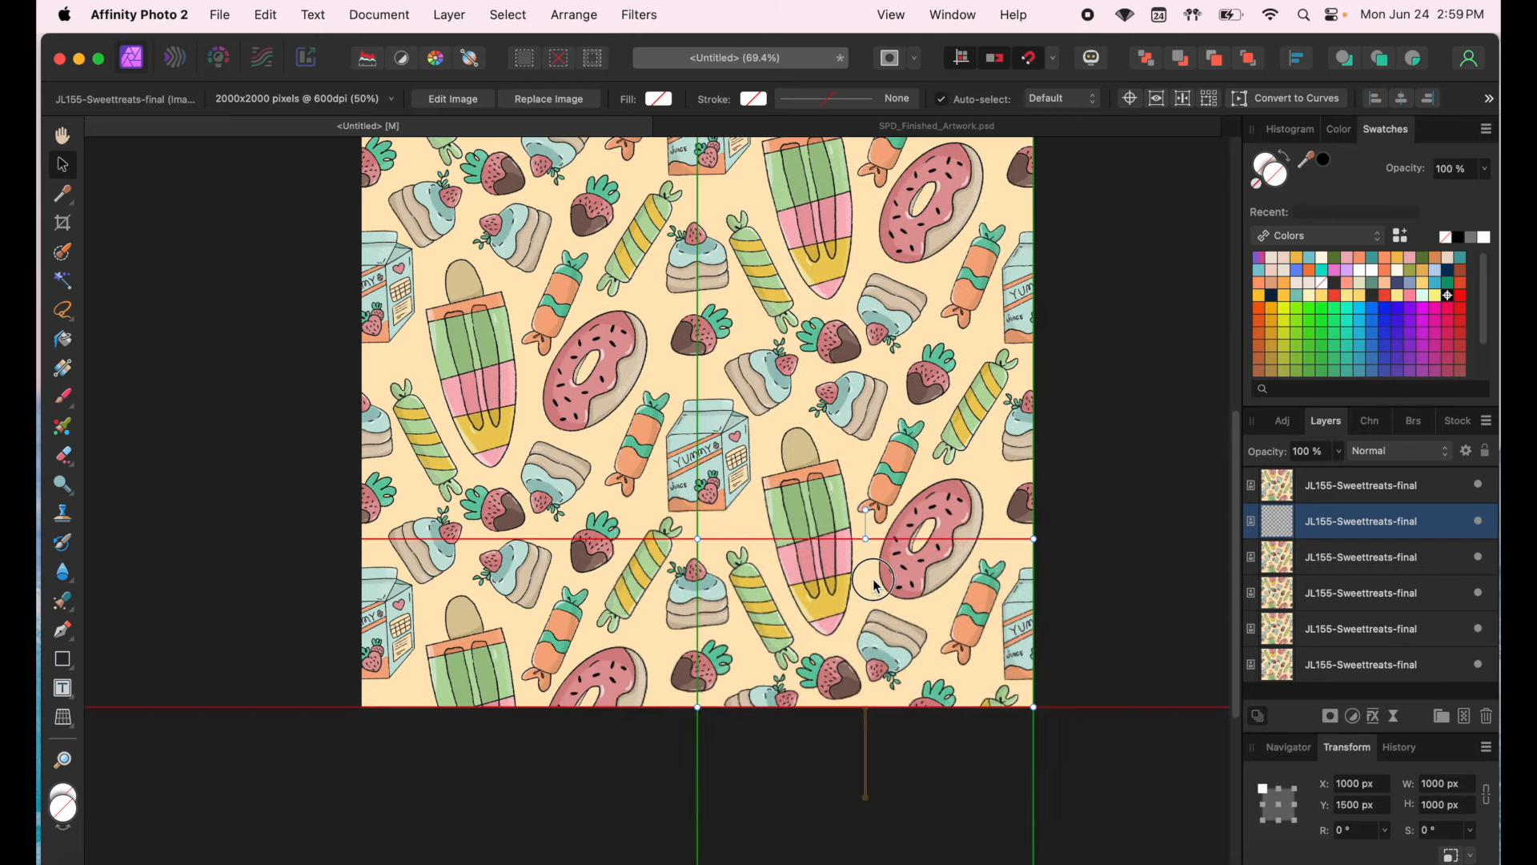
left_click(1071, 521)
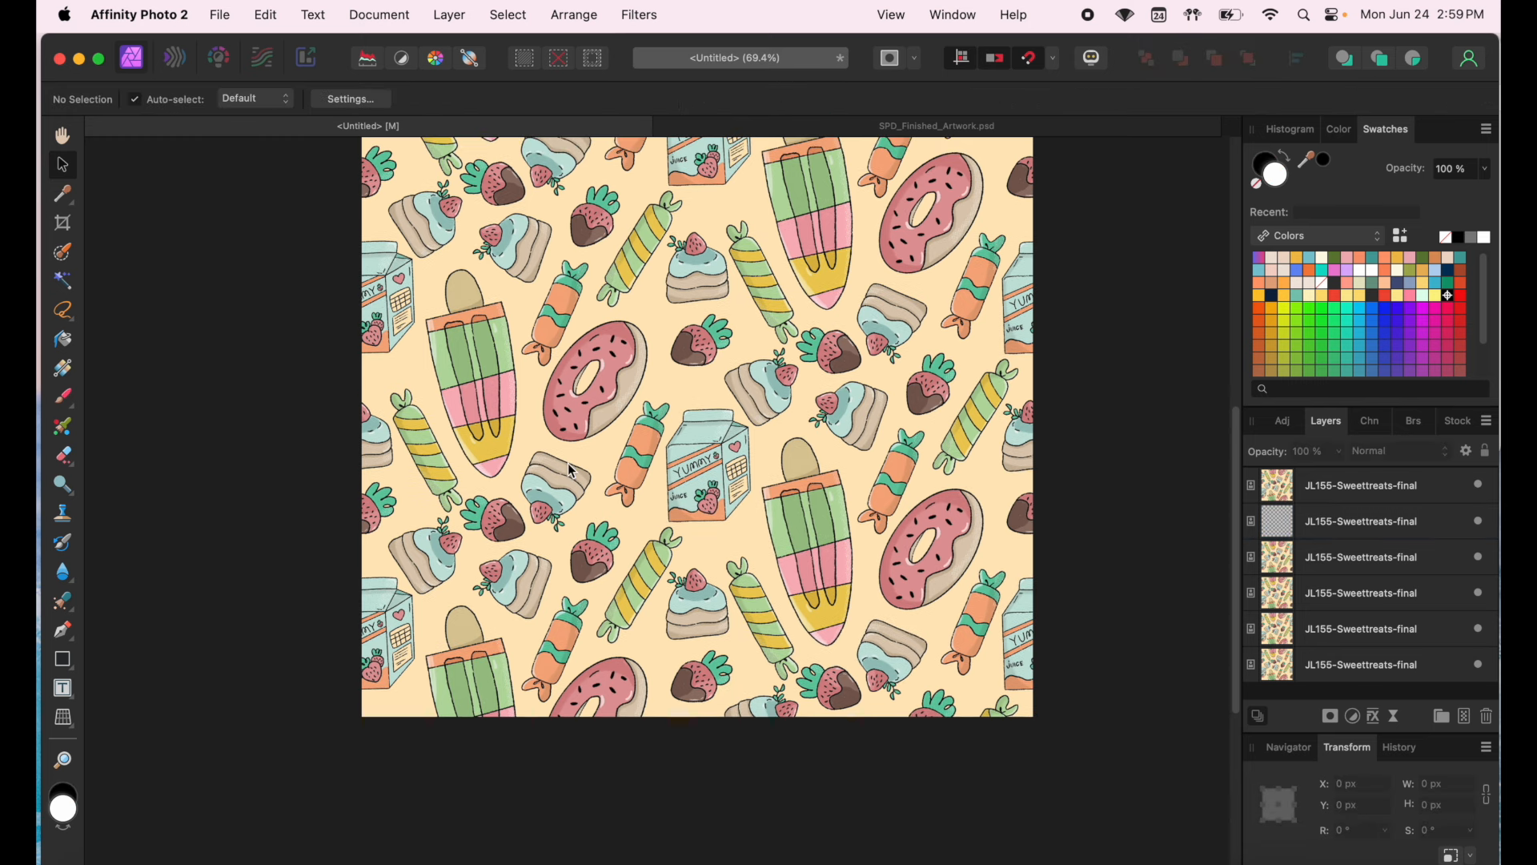
scroll(571, 471, "up", 3)
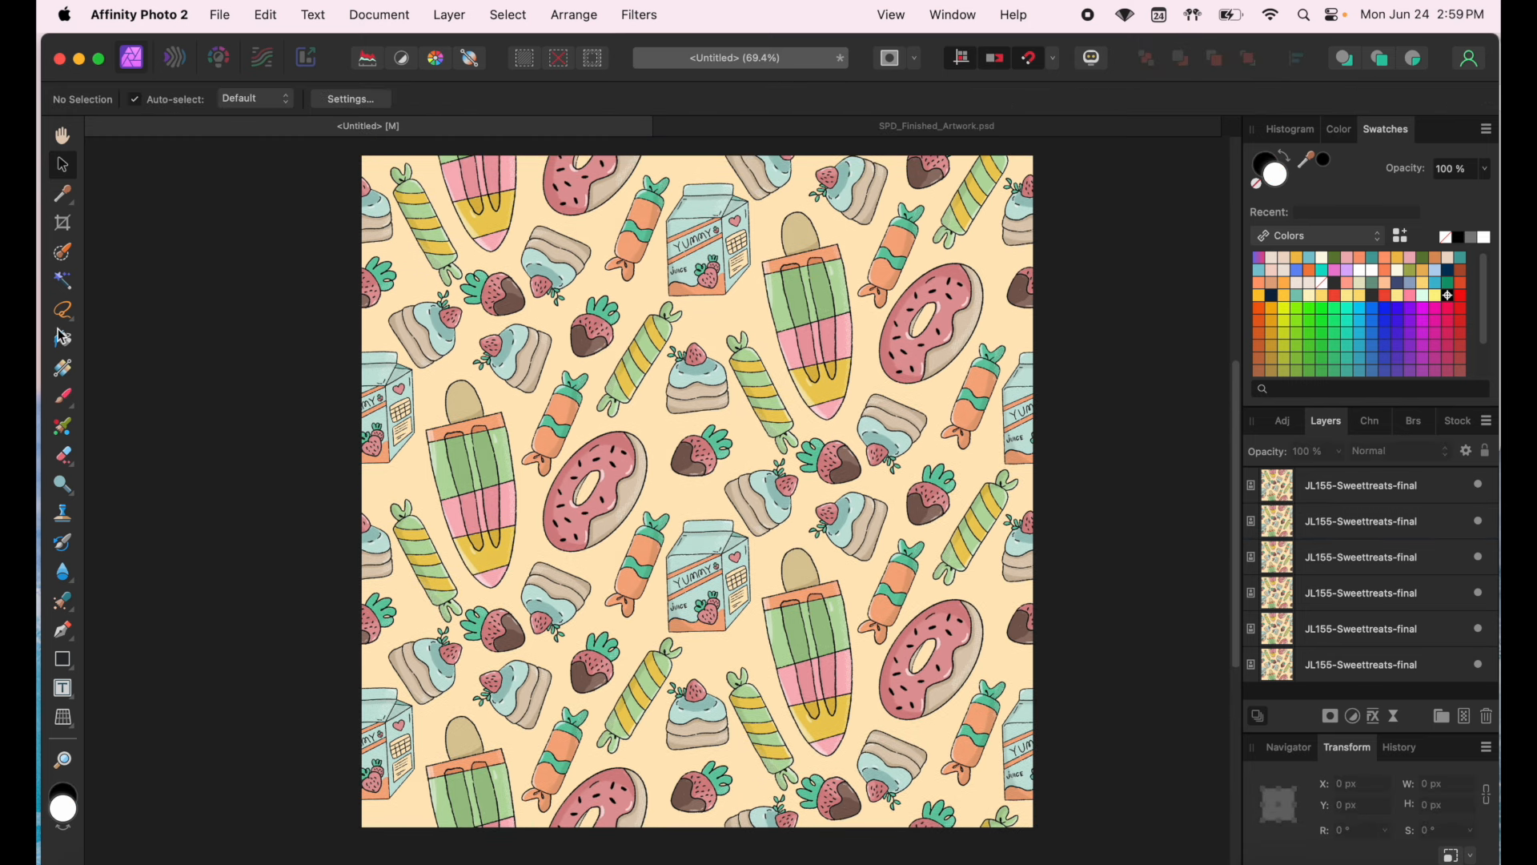
- Draw a straight horizontal line across the full pattern with the Pen tool, at about Y 768 px
left_click(64, 629)
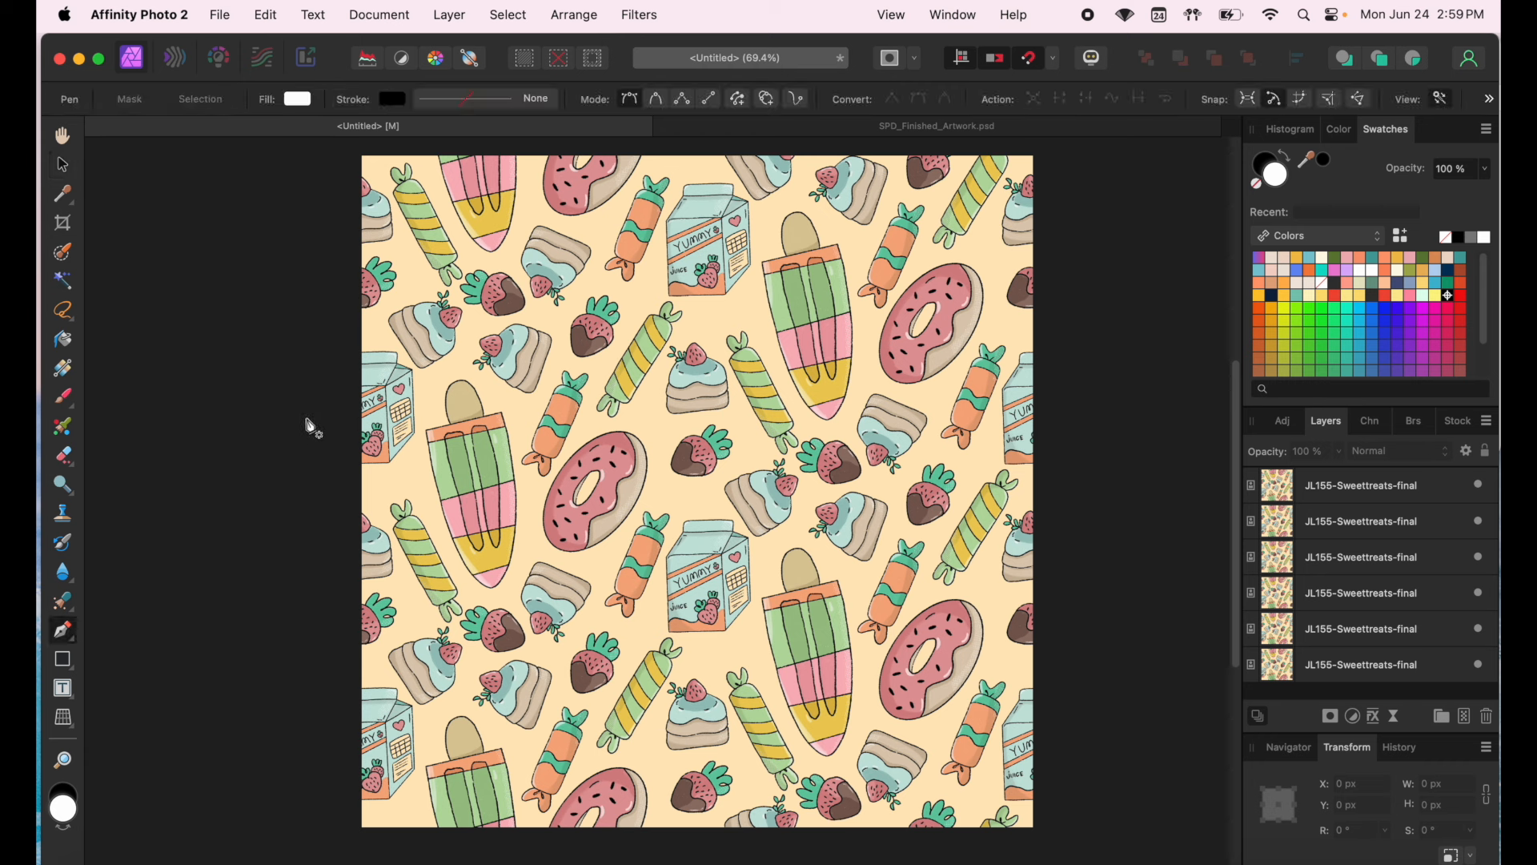
left_click(298, 414)
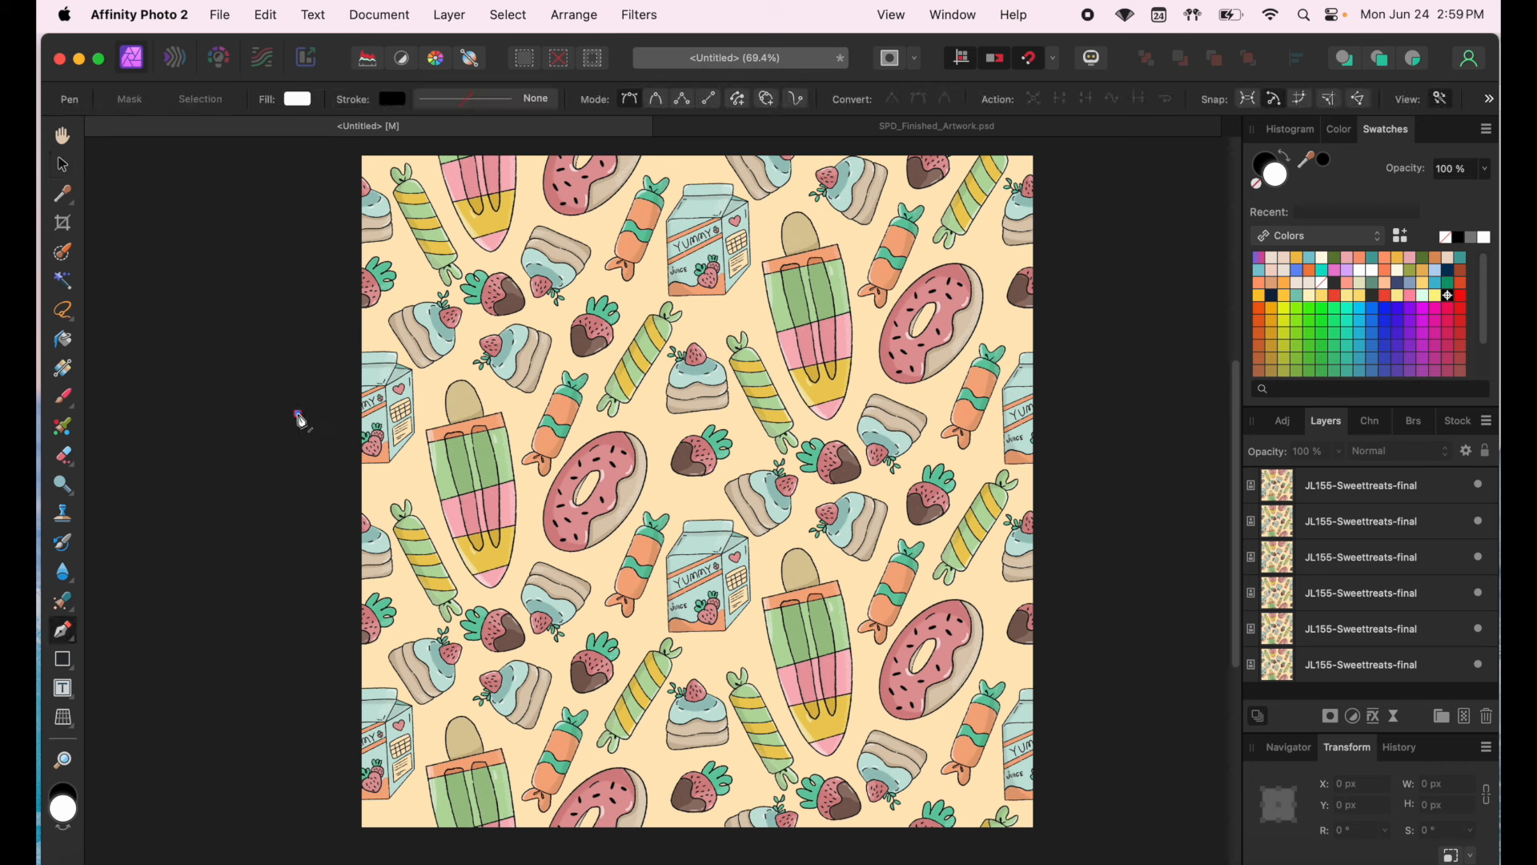
left_click(1080, 414)
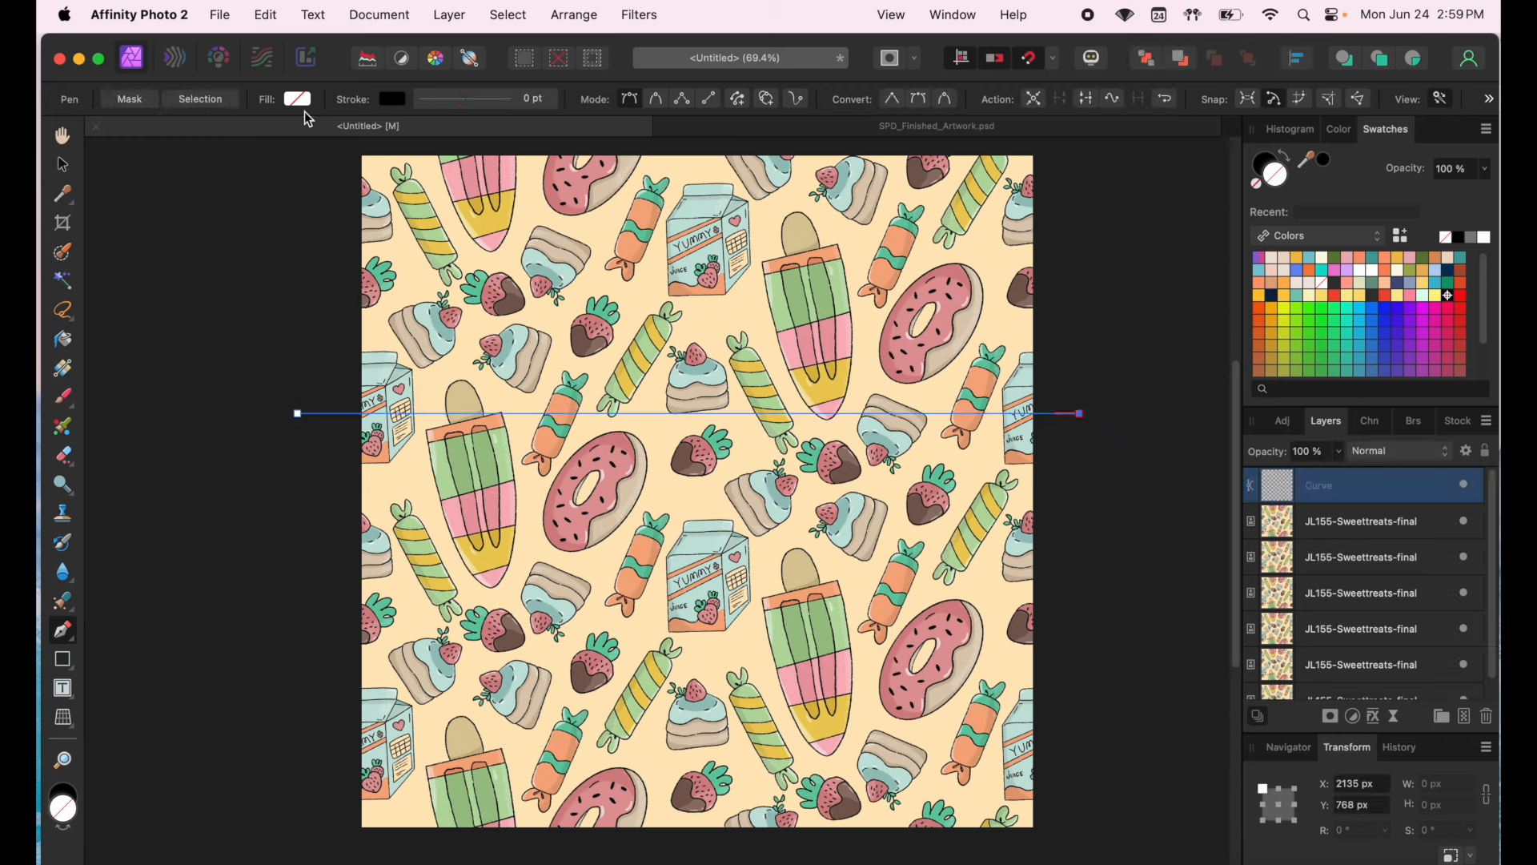
- Give the horizontal line a violet-blue stroke with a width of 7.5 pt
left_click(394, 100)
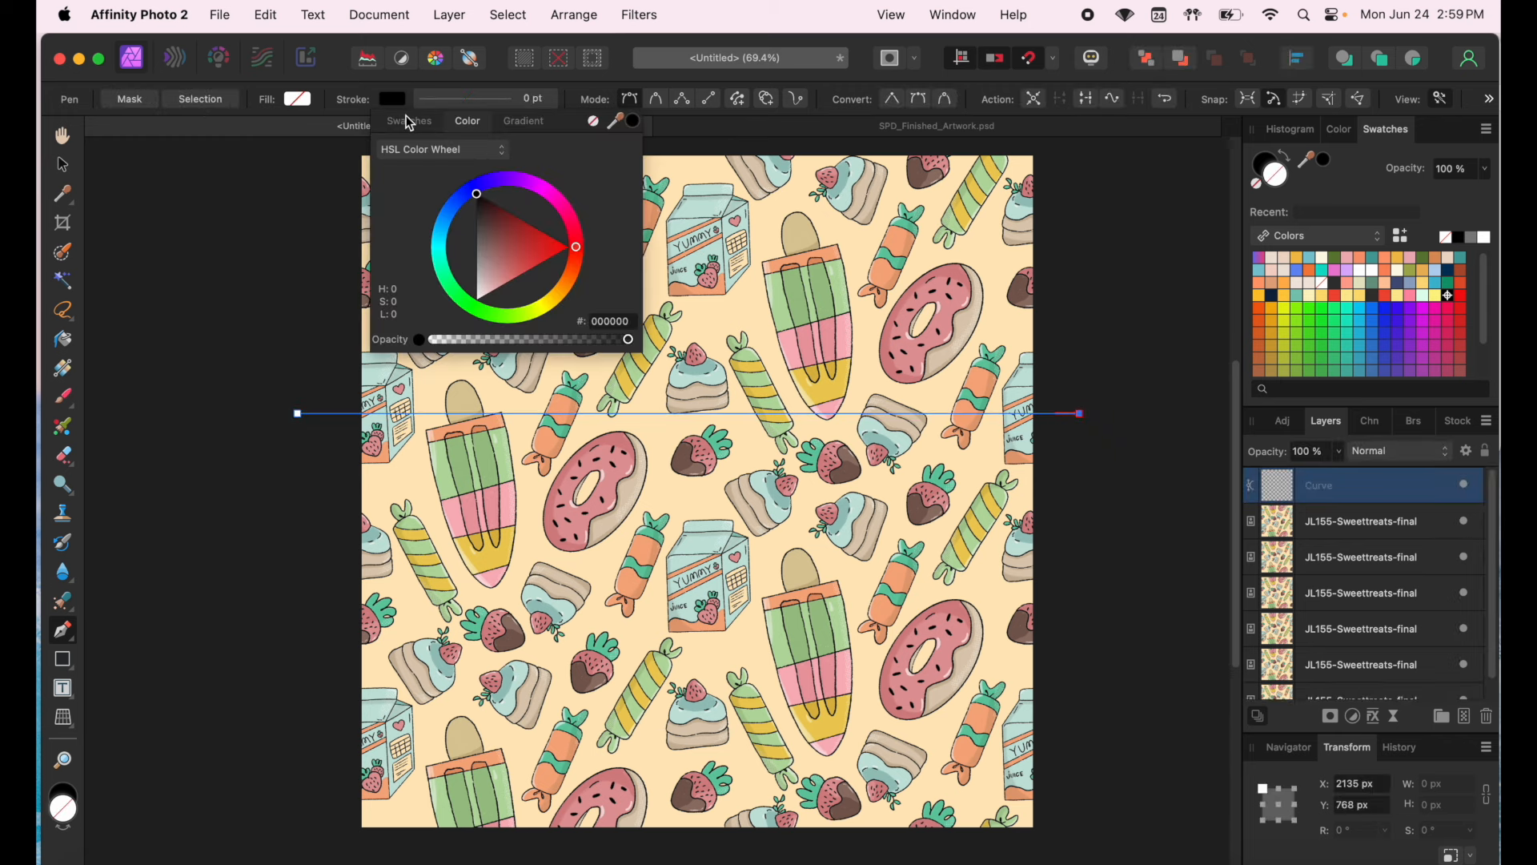
left_click(556, 225)
mouse_move(570, 245)
left_mouse_down()
mouse_move(553, 208)
mouse_move(469, 164)
mouse_move(481, 180)
left_mouse_up()
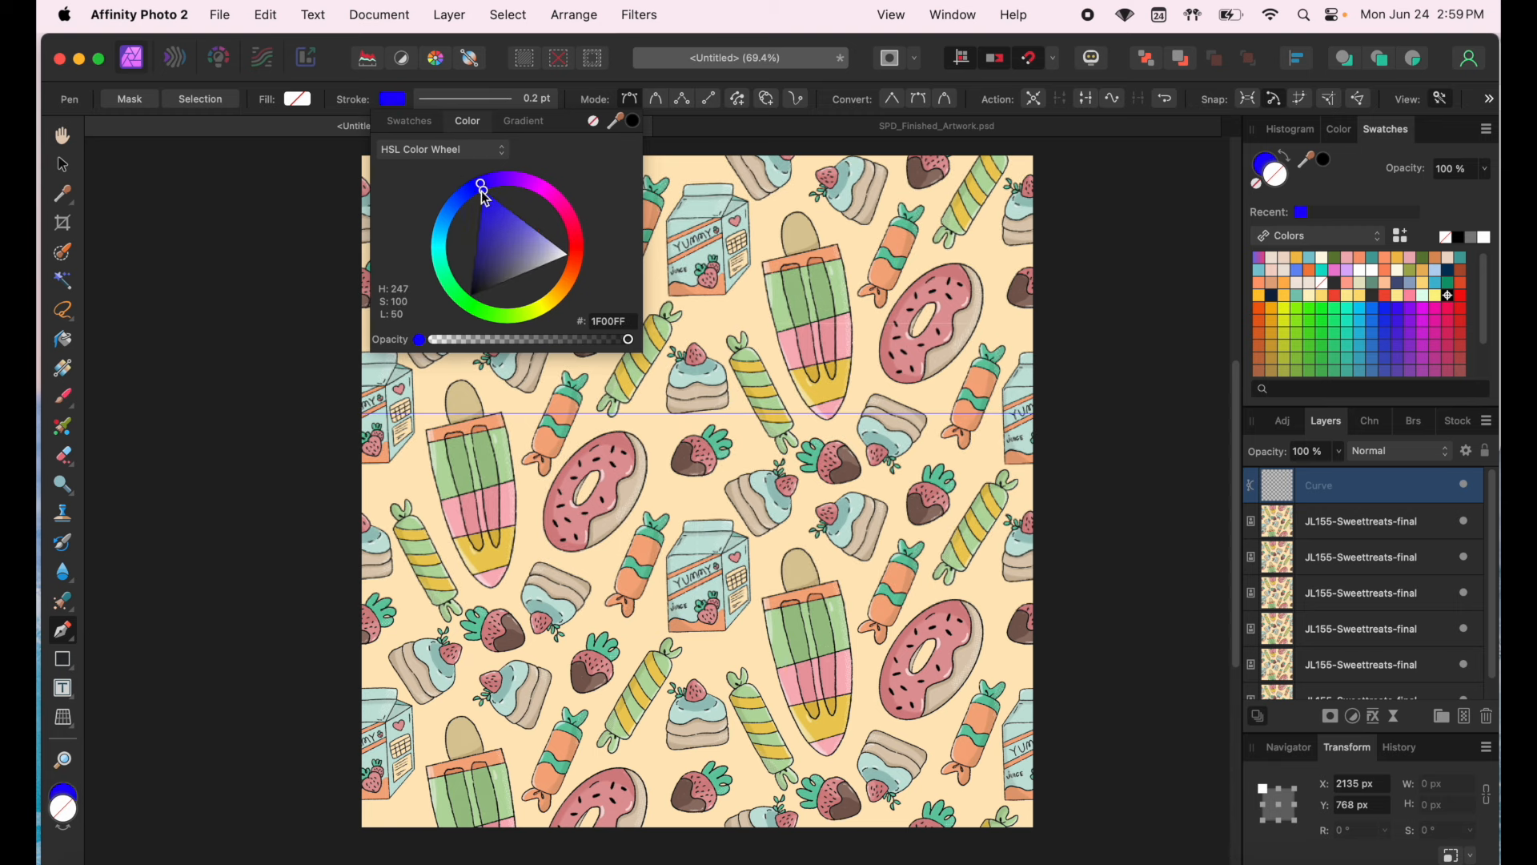
left_click(509, 244)
left_click(484, 101)
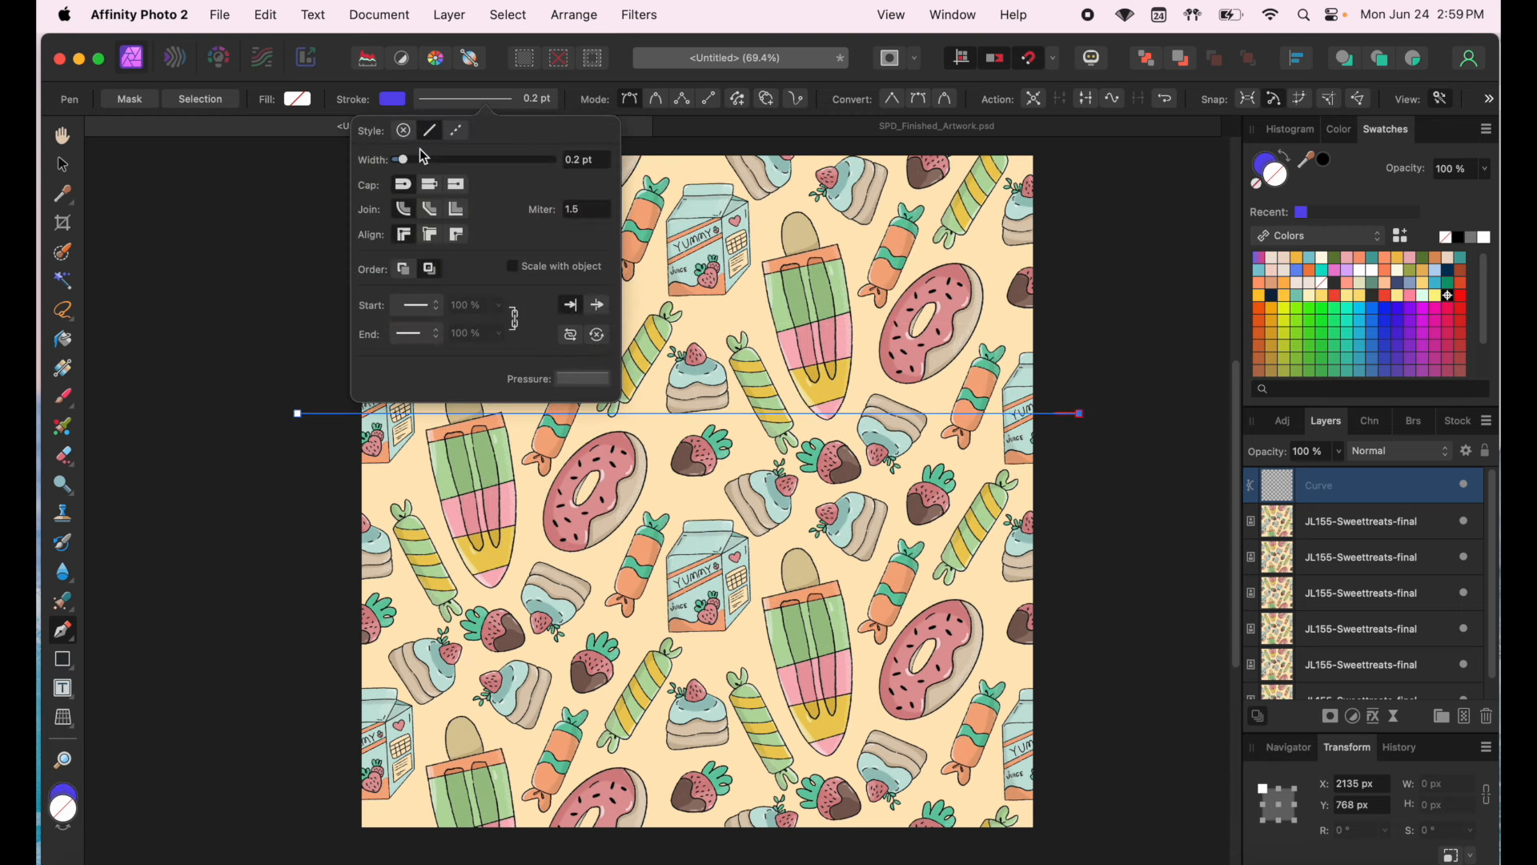
left_click(415, 159)
left_click_drag(415, 160, 454, 159)
- Move the horizontal line down to the middle of the pattern, at Y 1000 px
left_click(63, 164)
scroll(744, 416, "down", 1)
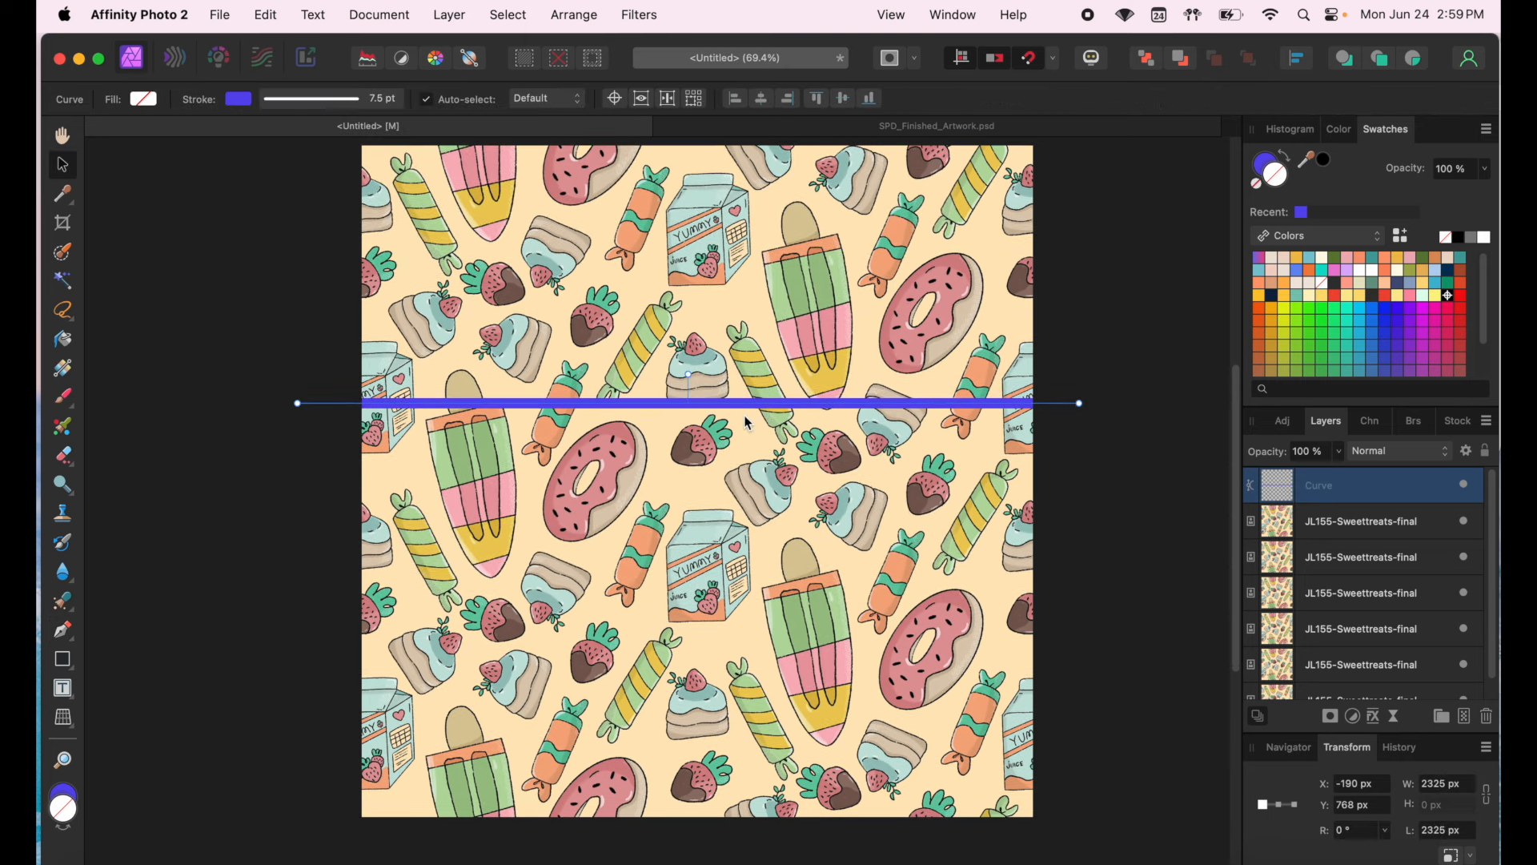
left_click_drag(734, 414, 744, 485)
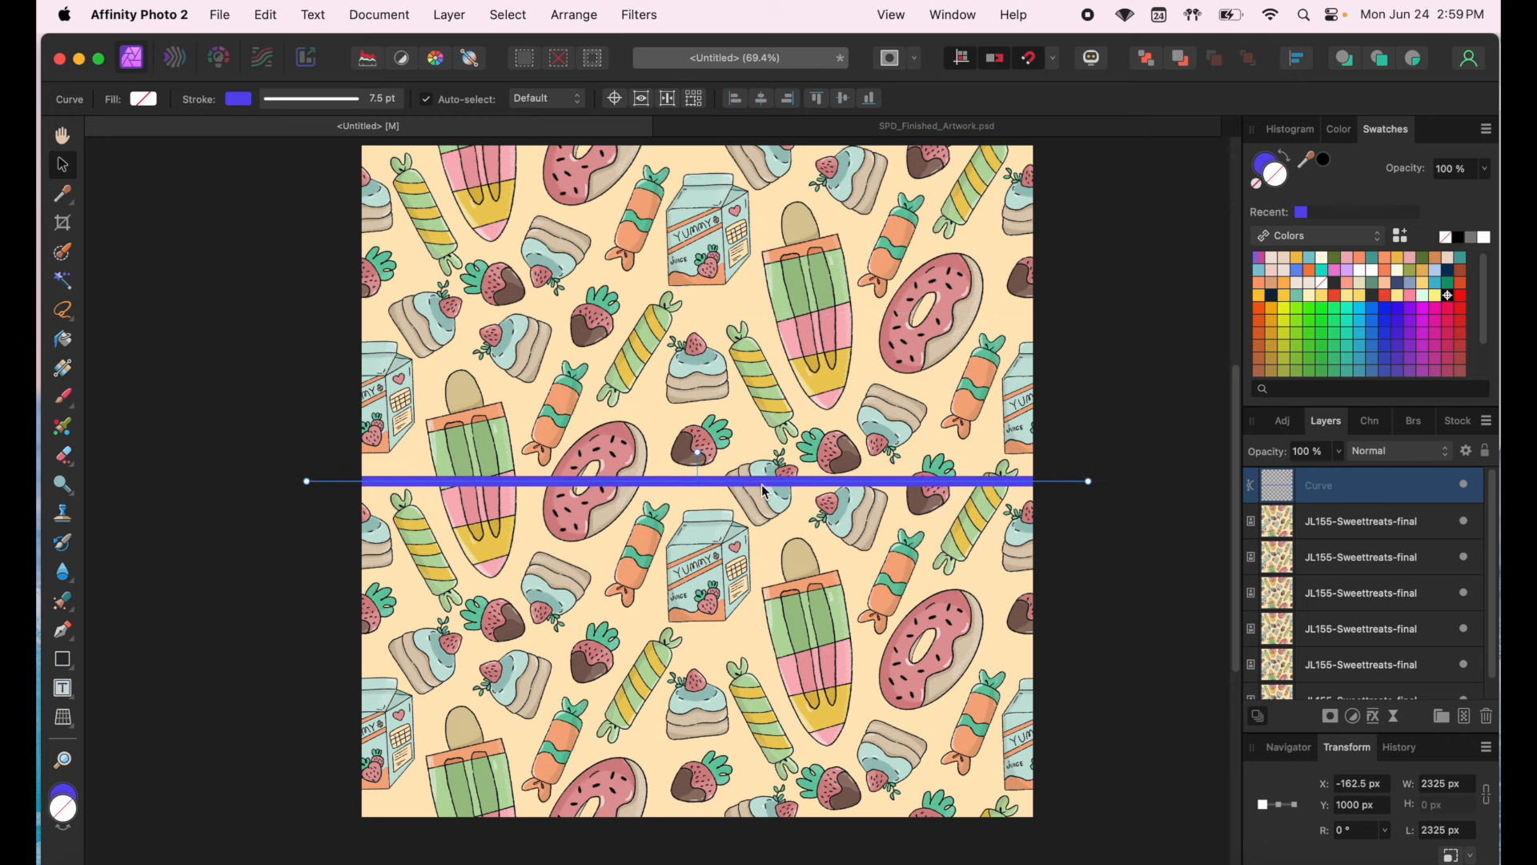
- Duplicate the horizontal line and rotate the copy 90° into a vertical line at X 1000 px
key("super+j")
scroll(767, 493, "up", 1)
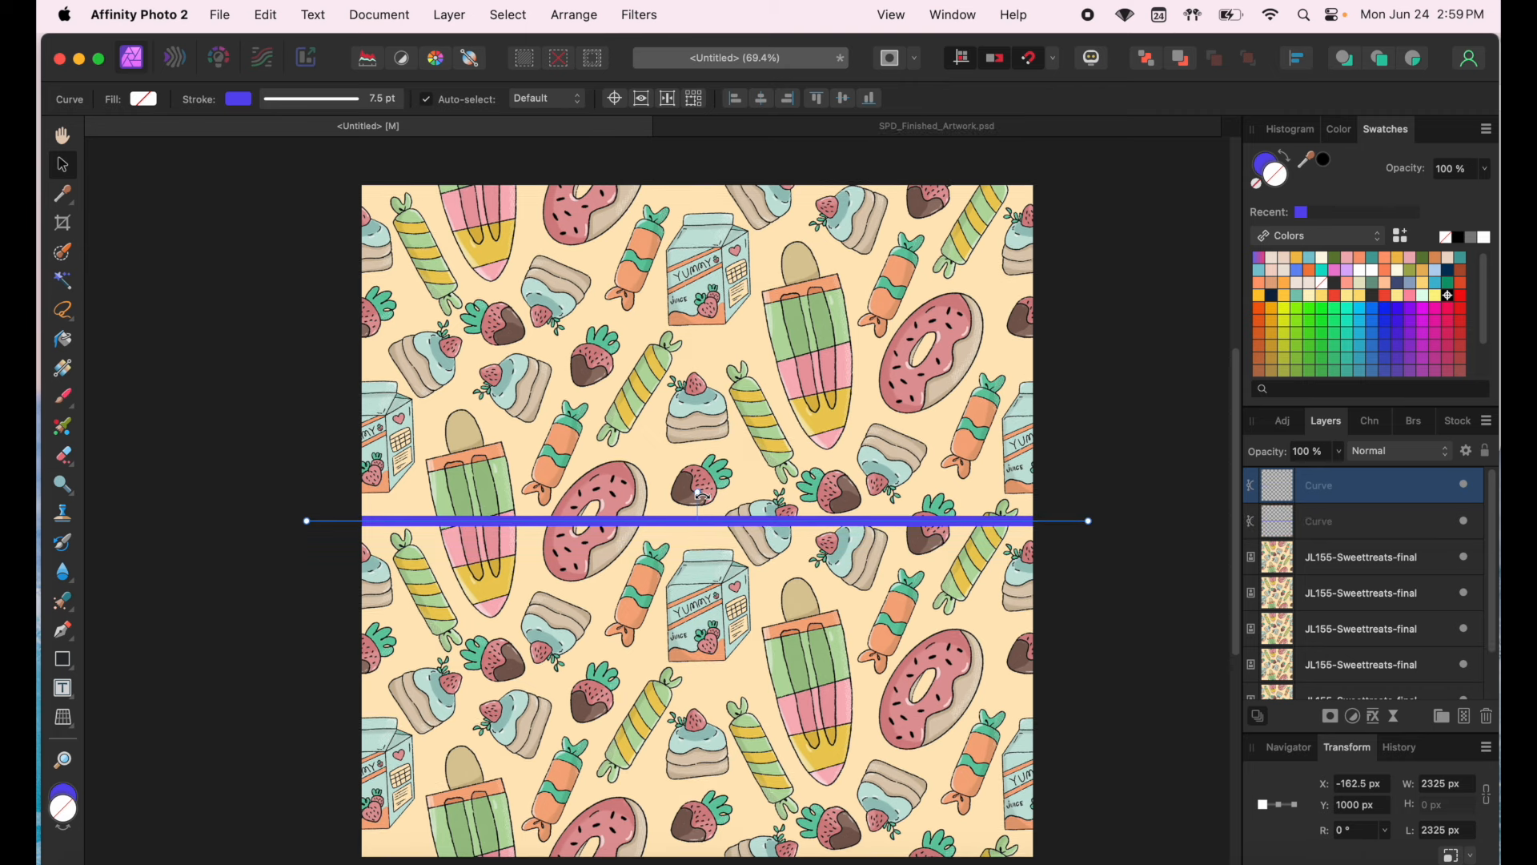
left_click_drag(702, 496, 675, 523)
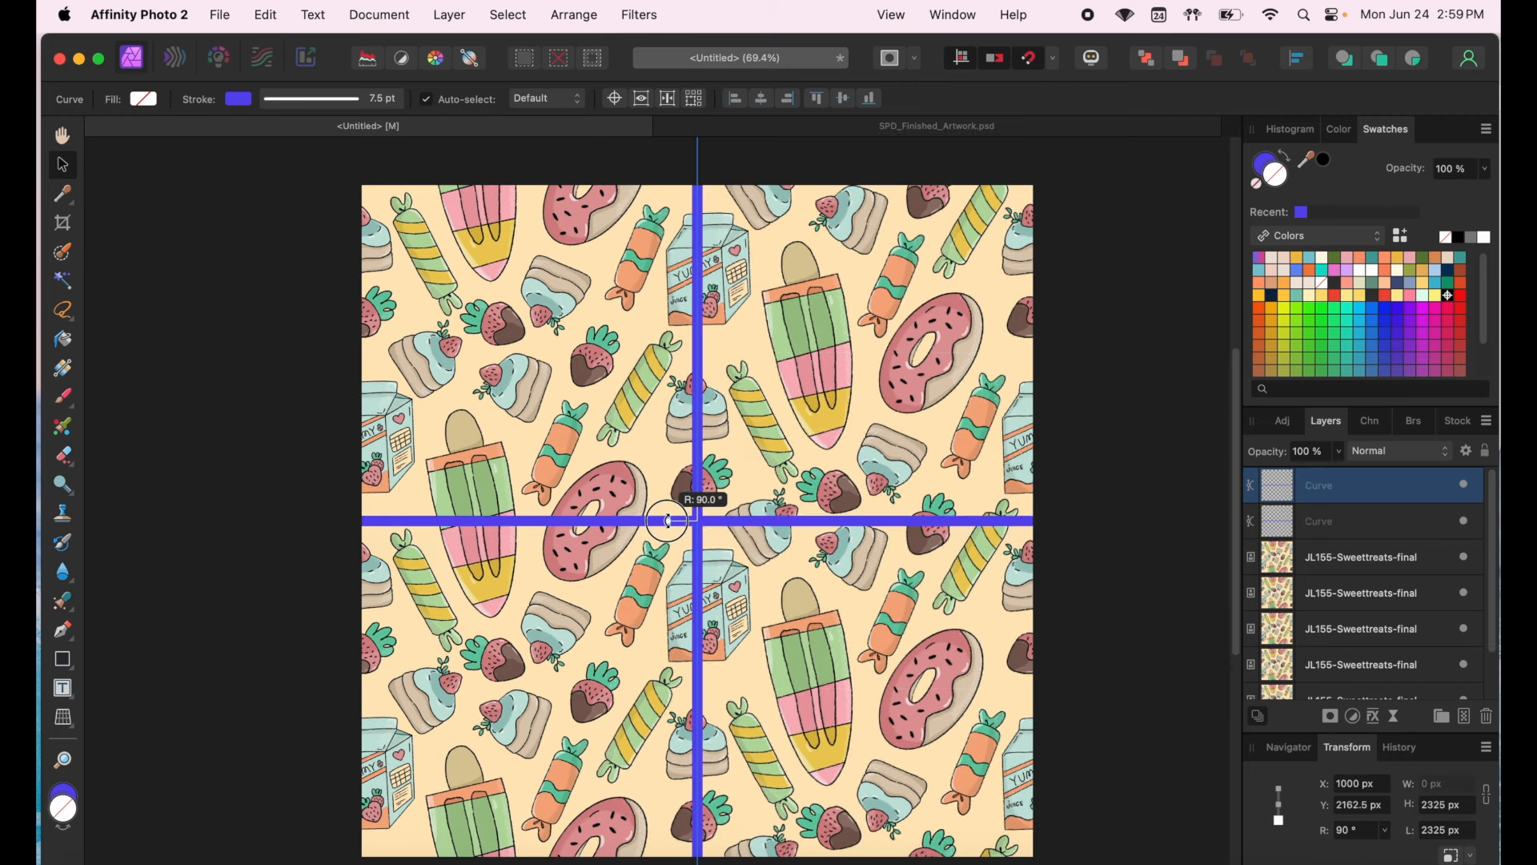
- Add two more copies of the horizontal line, one at Y 500 px and one at Y 1500 px
left_click(740, 520)
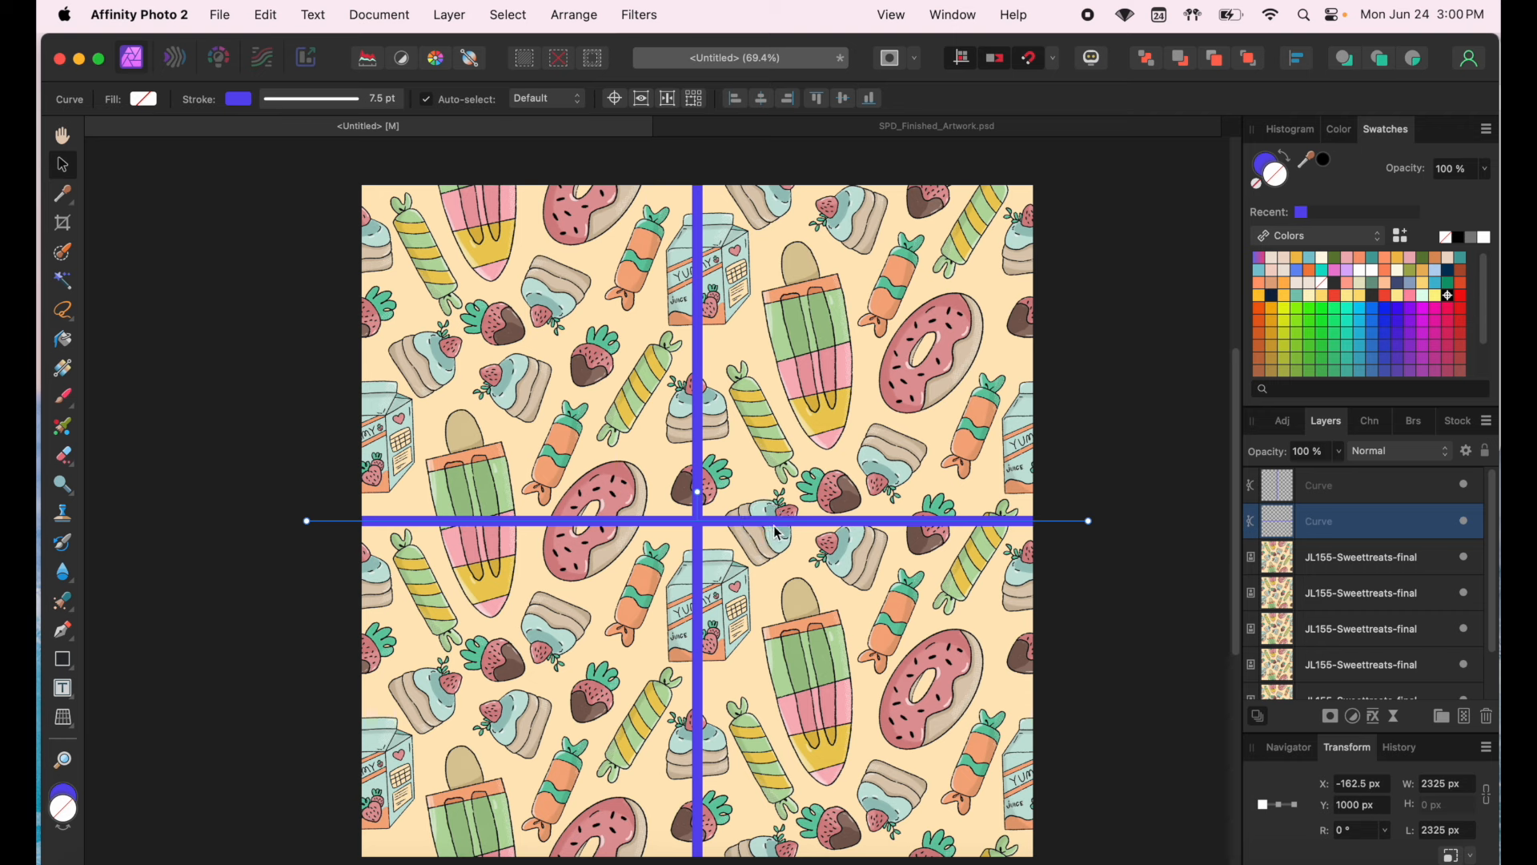
key("super+j")
left_click_drag(775, 531, 741, 327)
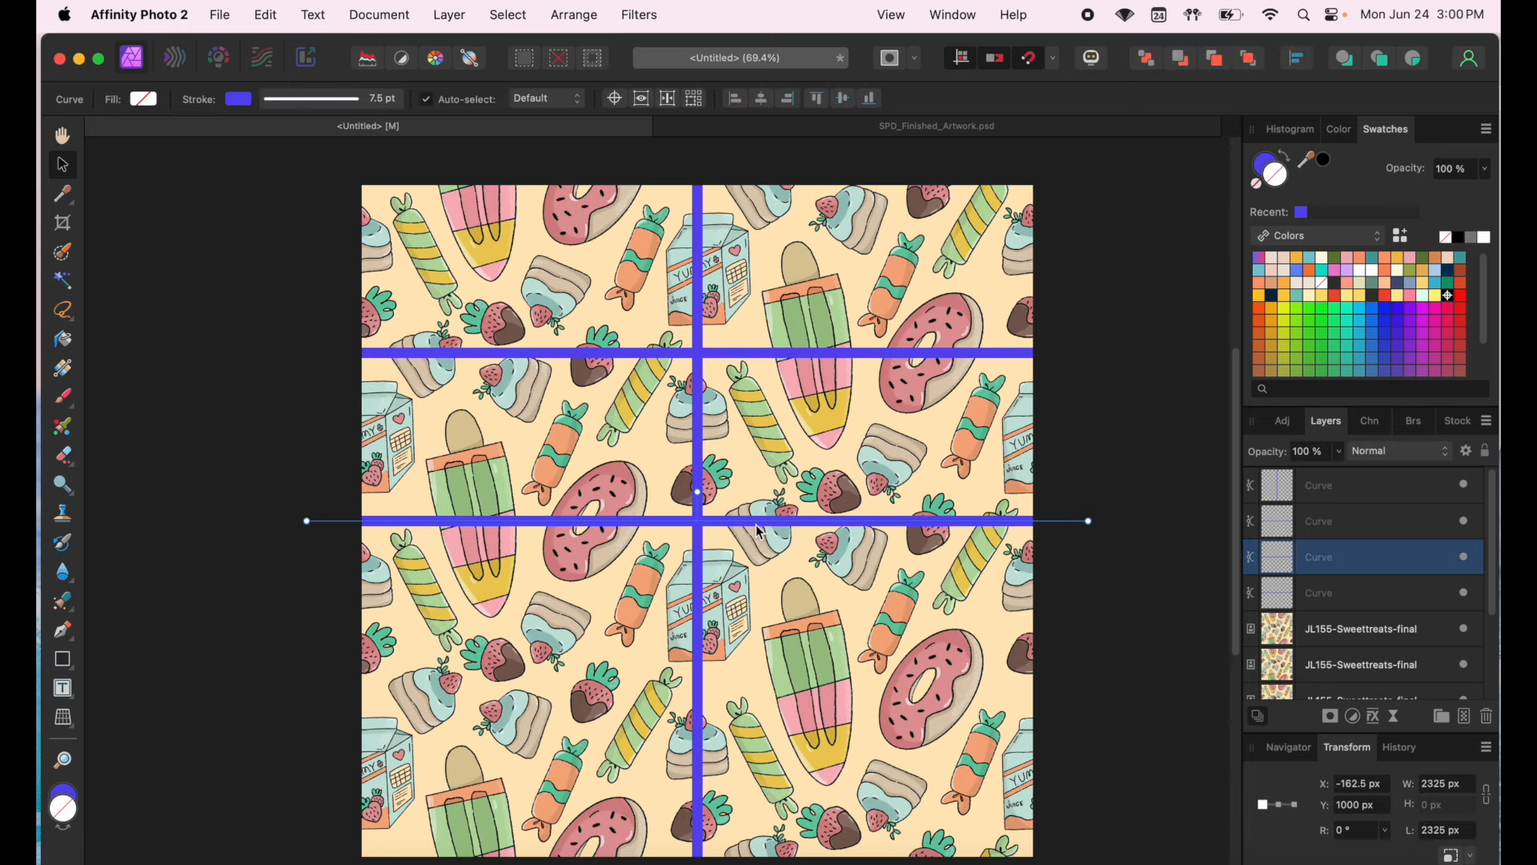
left_click_drag(758, 525, 757, 694)
- Shorten the Y 1000 px line to the left tile column, and the Y 500 and Y 1500 px lines to the right column
left_click(1094, 597)
key("super+z")
key("super+z")
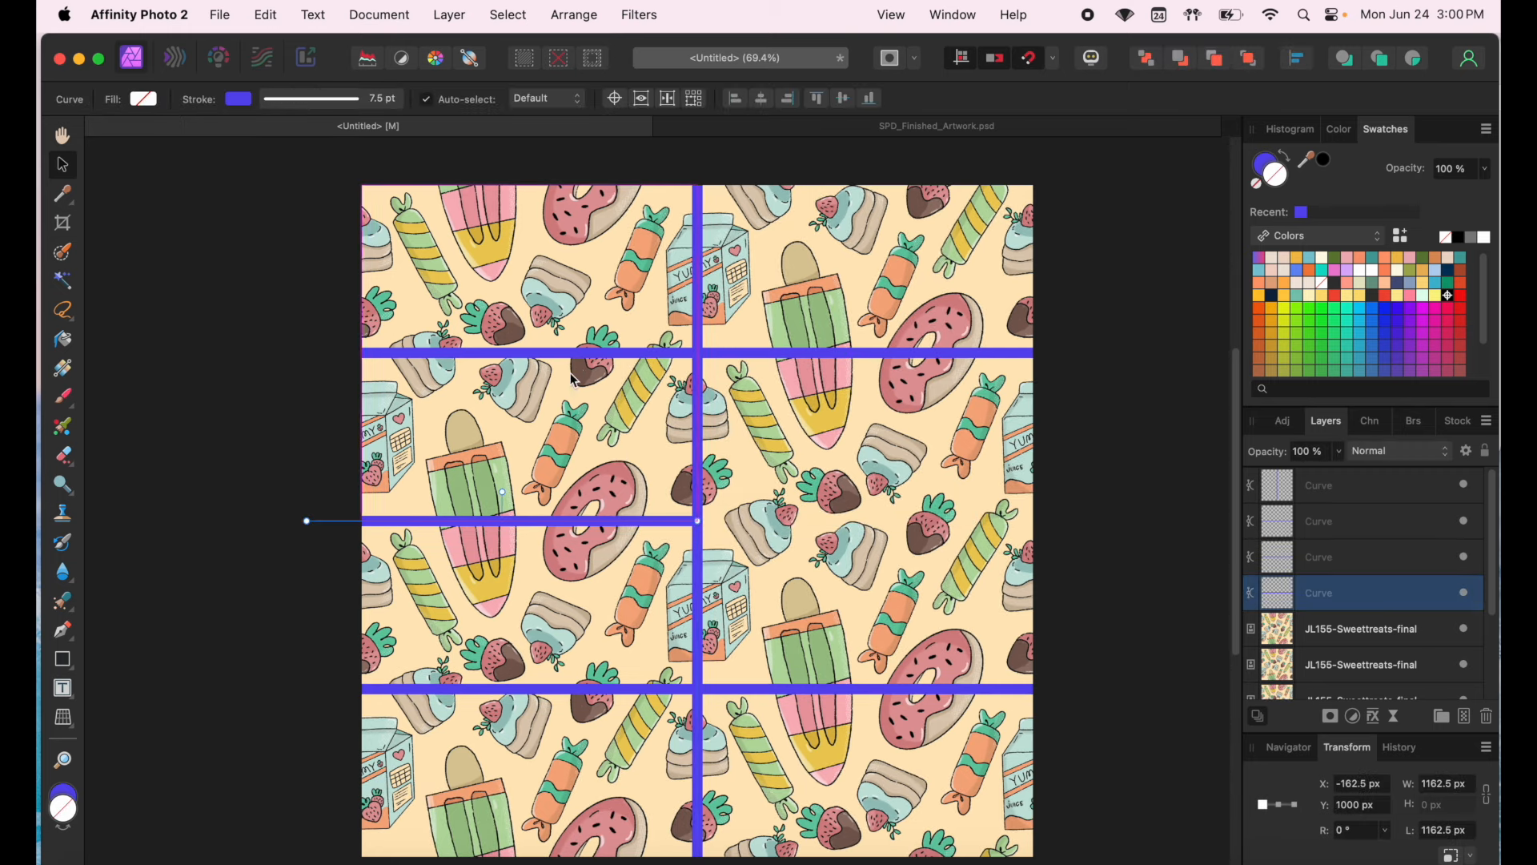
left_click(608, 353)
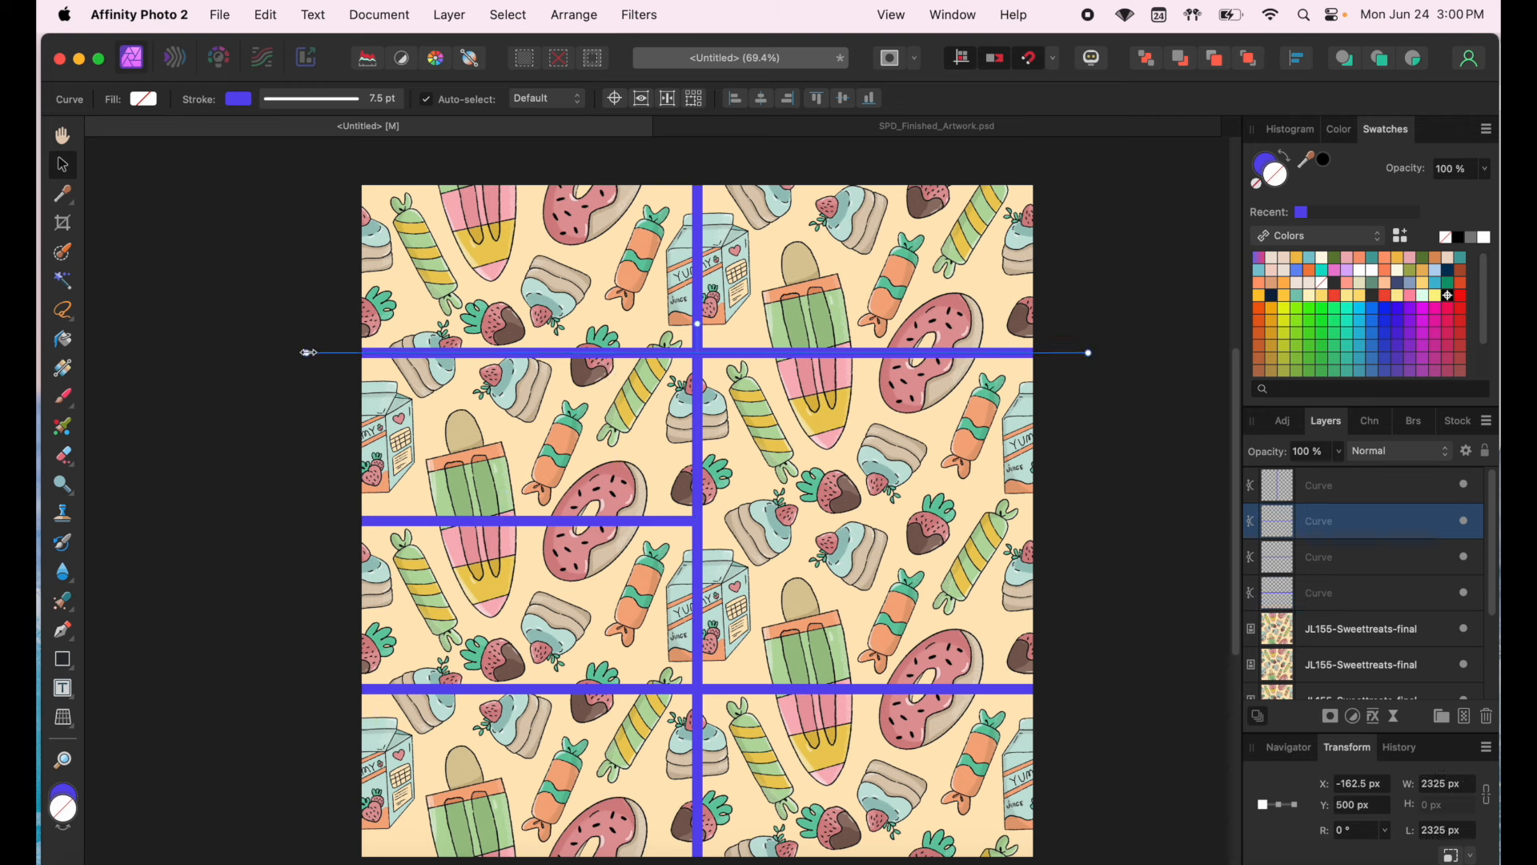
left_click_drag(309, 353, 696, 355)
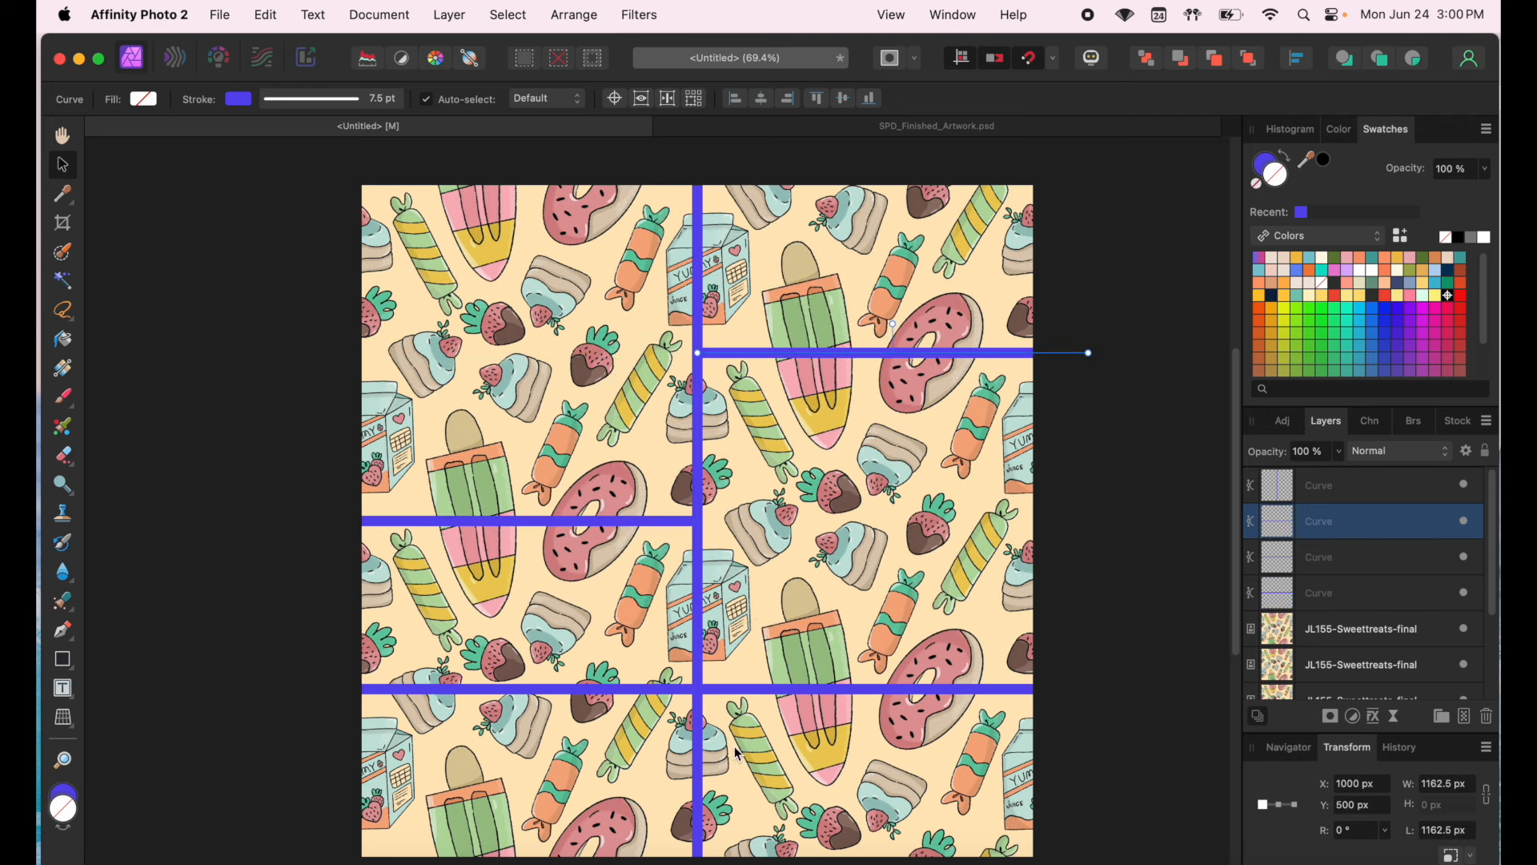
left_click(765, 690)
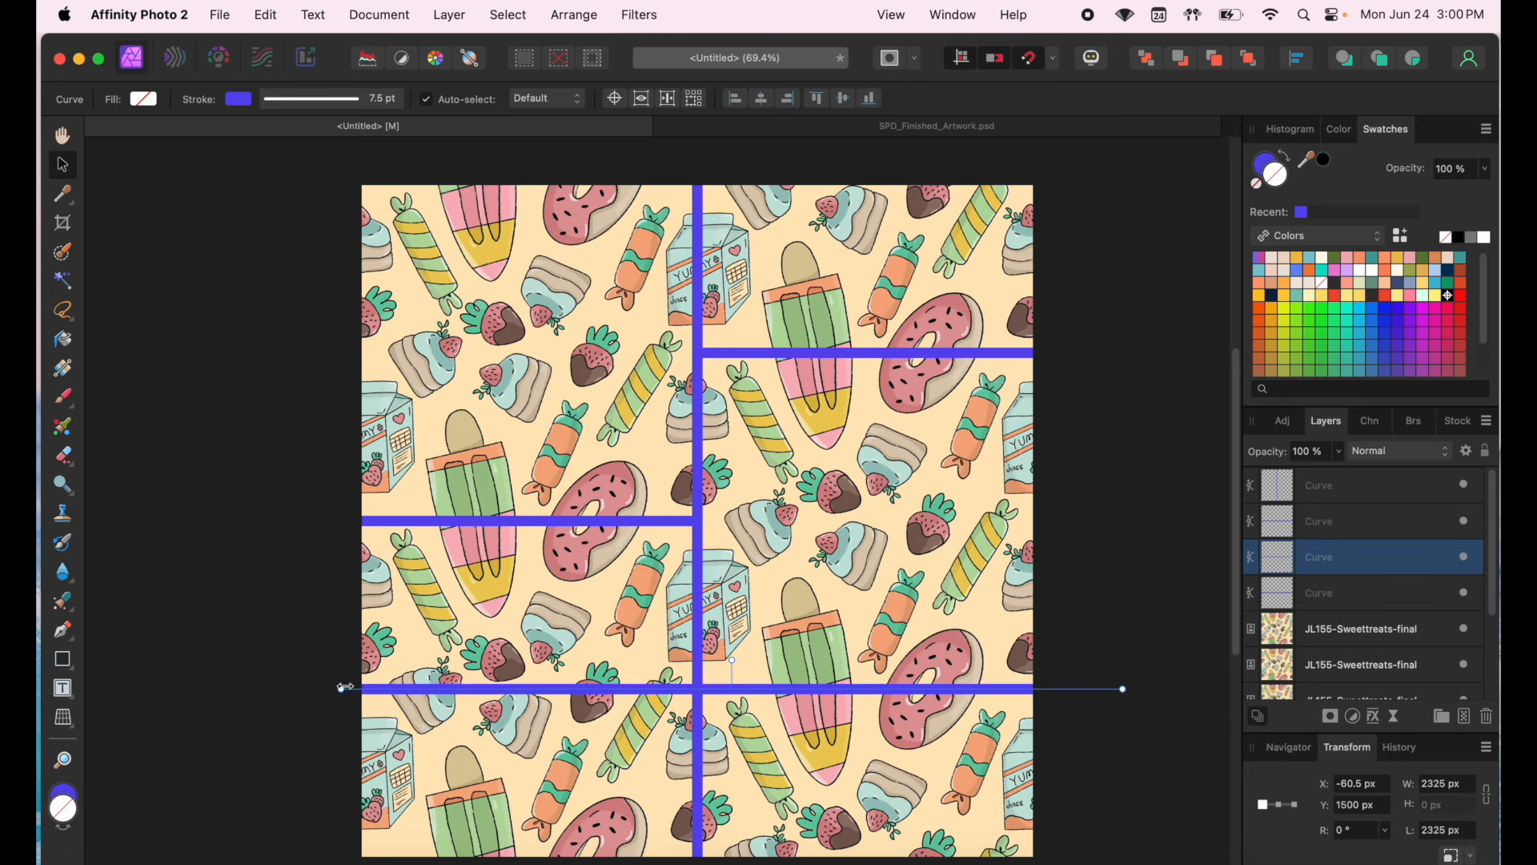
left_click_drag(339, 688, 697, 688)
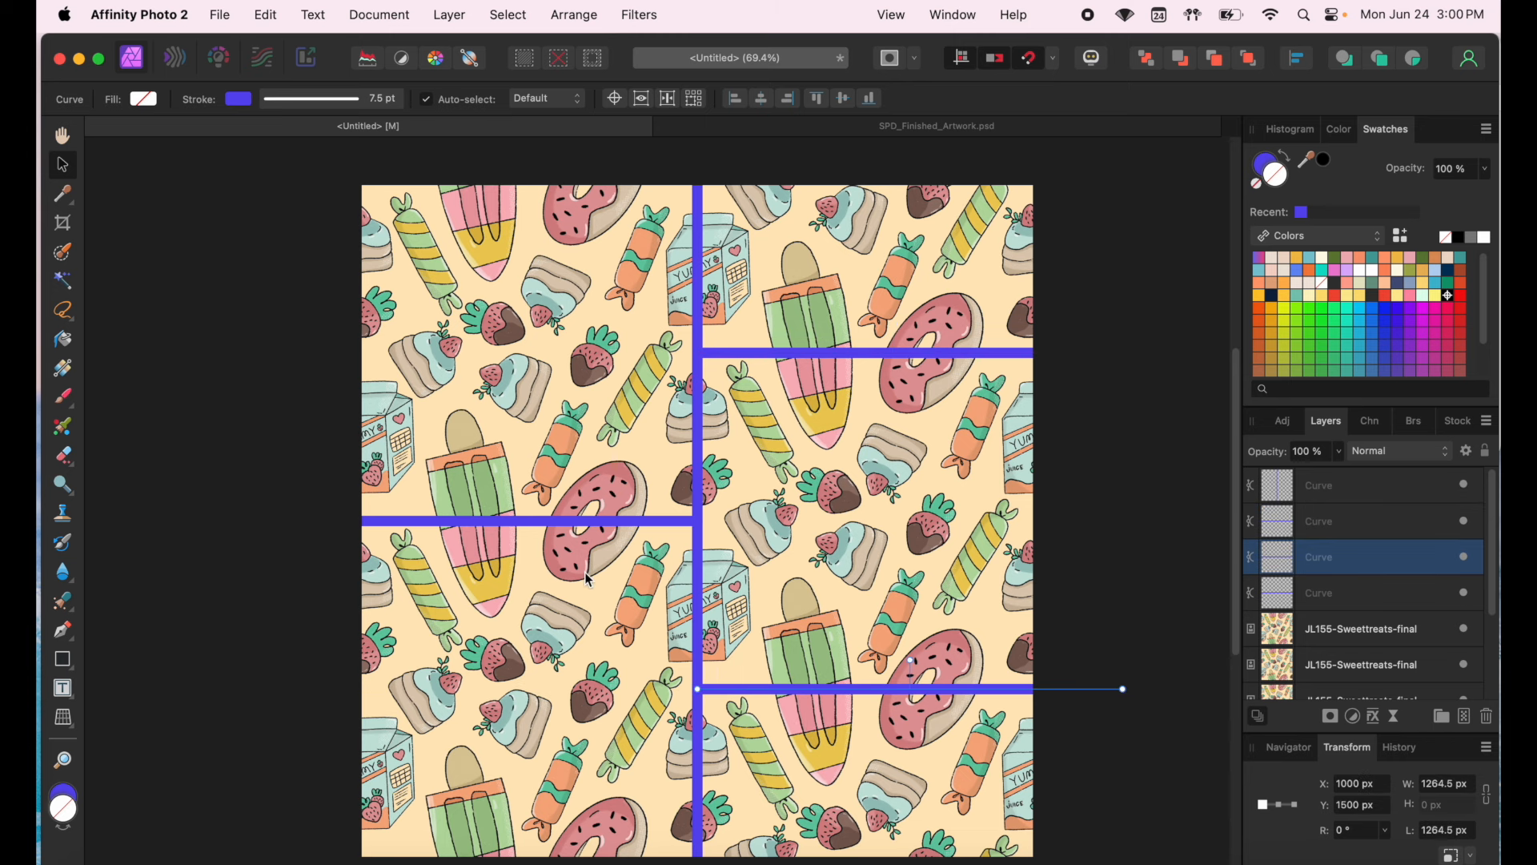
left_click(1070, 590)
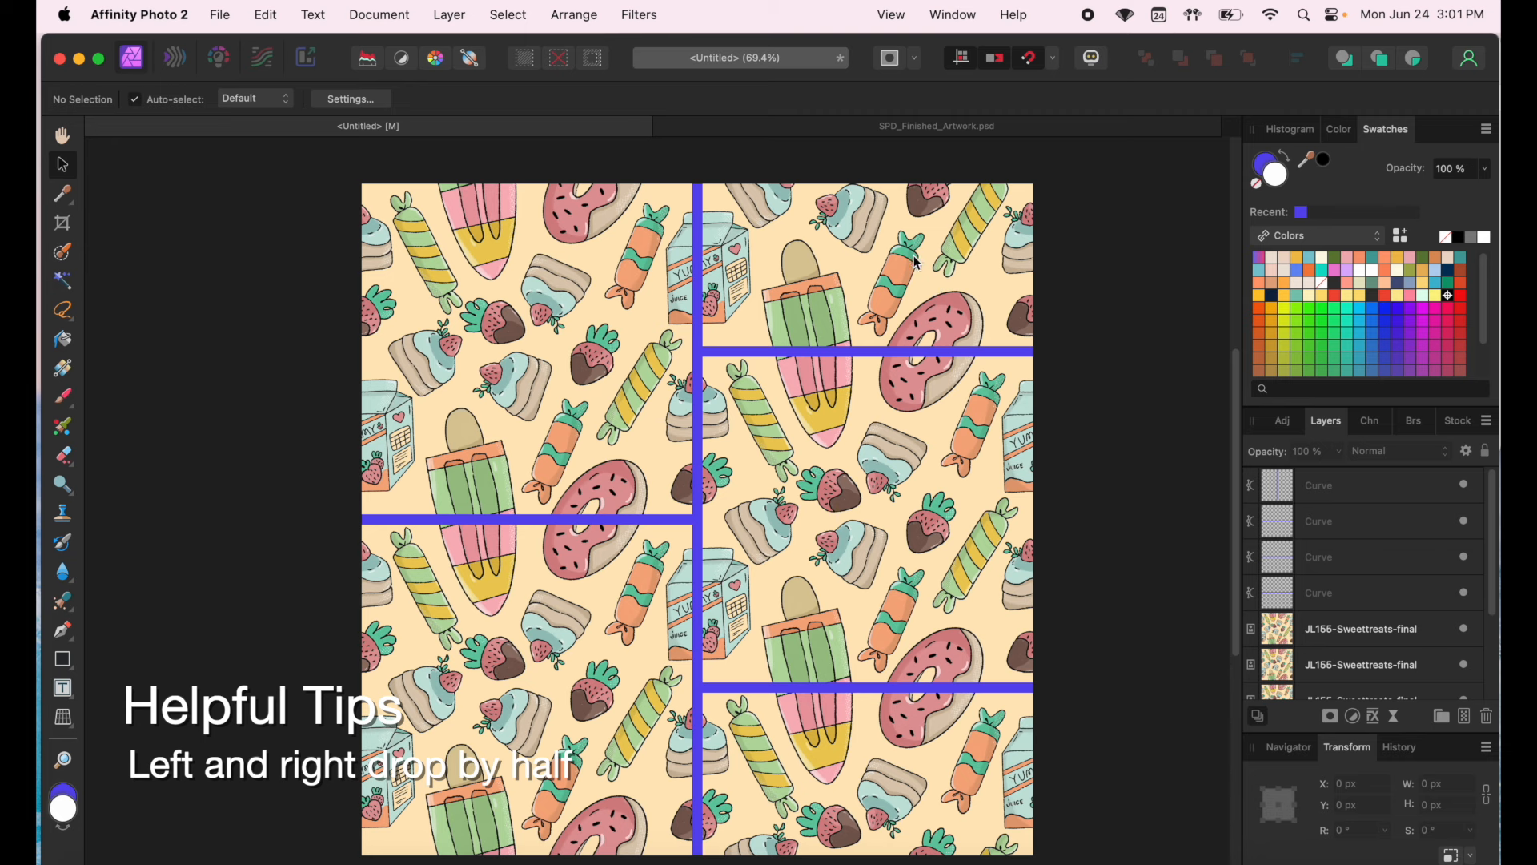
- Delete all the marker lines and every pattern tile copy from the document
scroll(1048, 533, "down", 3)
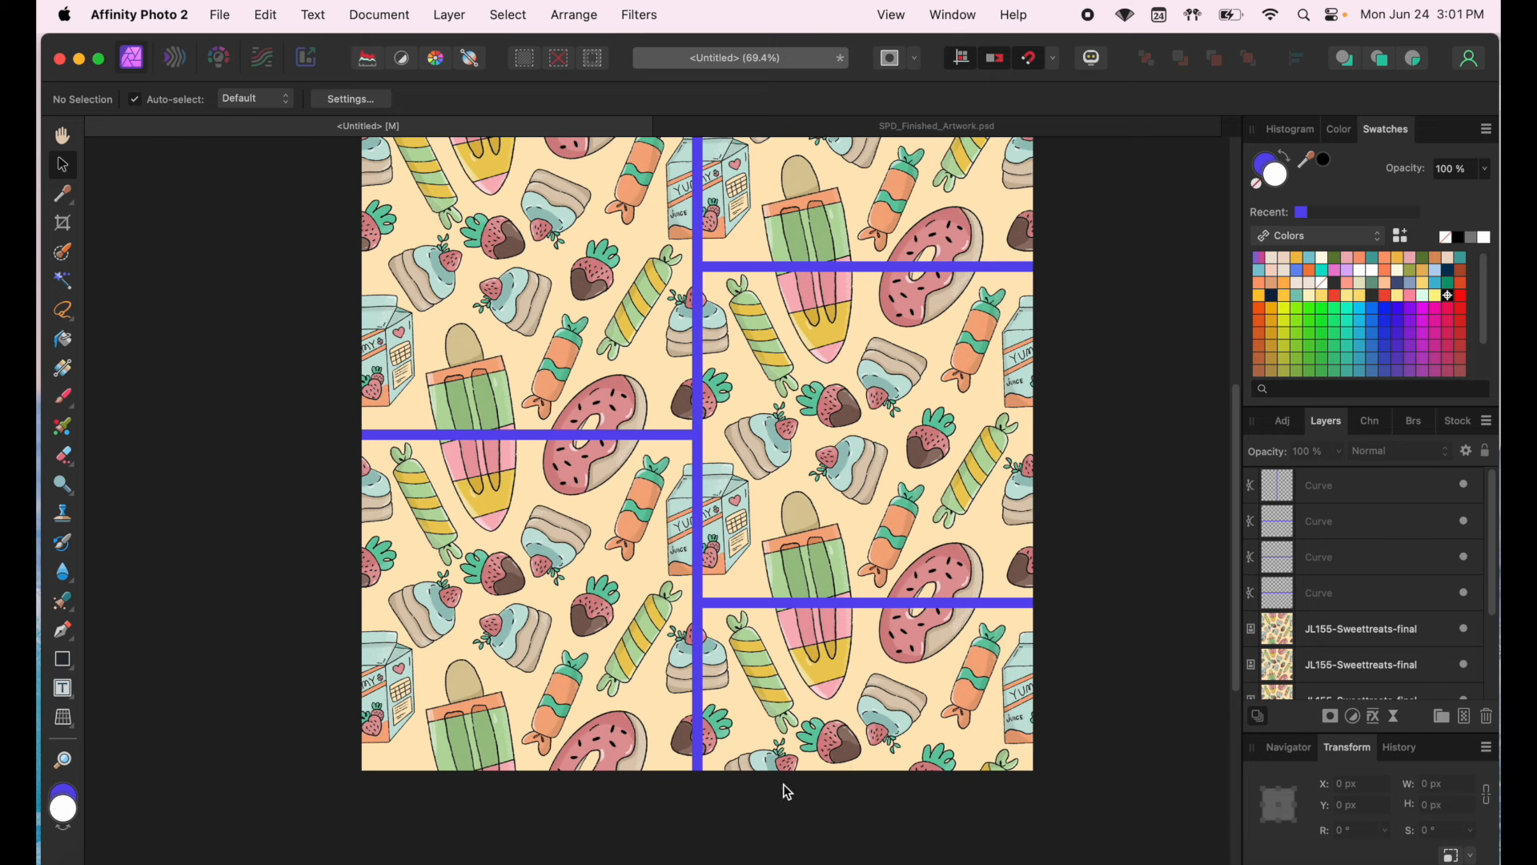
scroll(1082, 646, "down", 1)
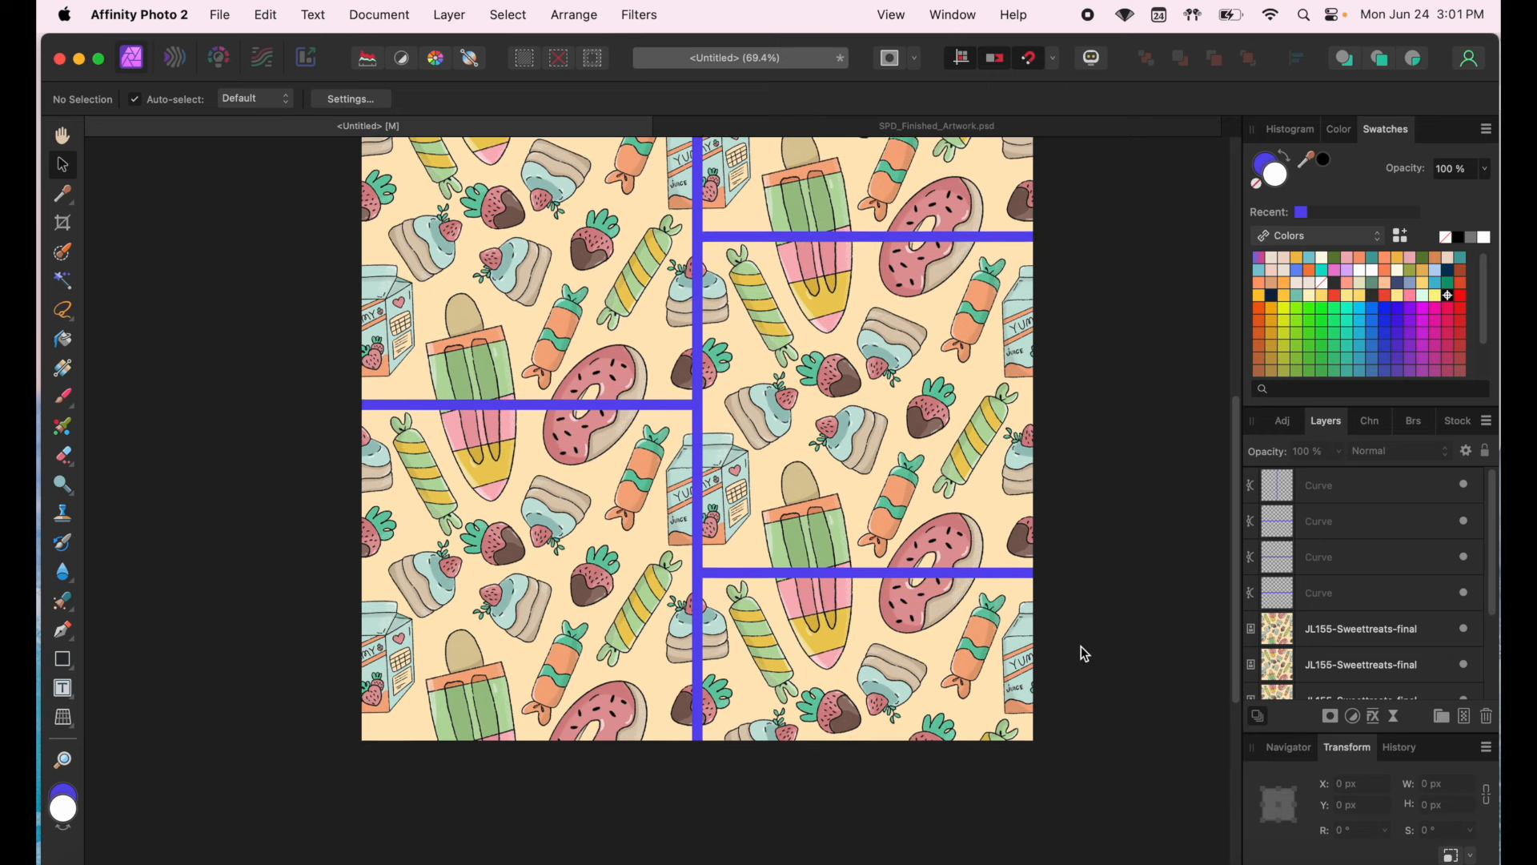
scroll(1077, 640, "up", 3)
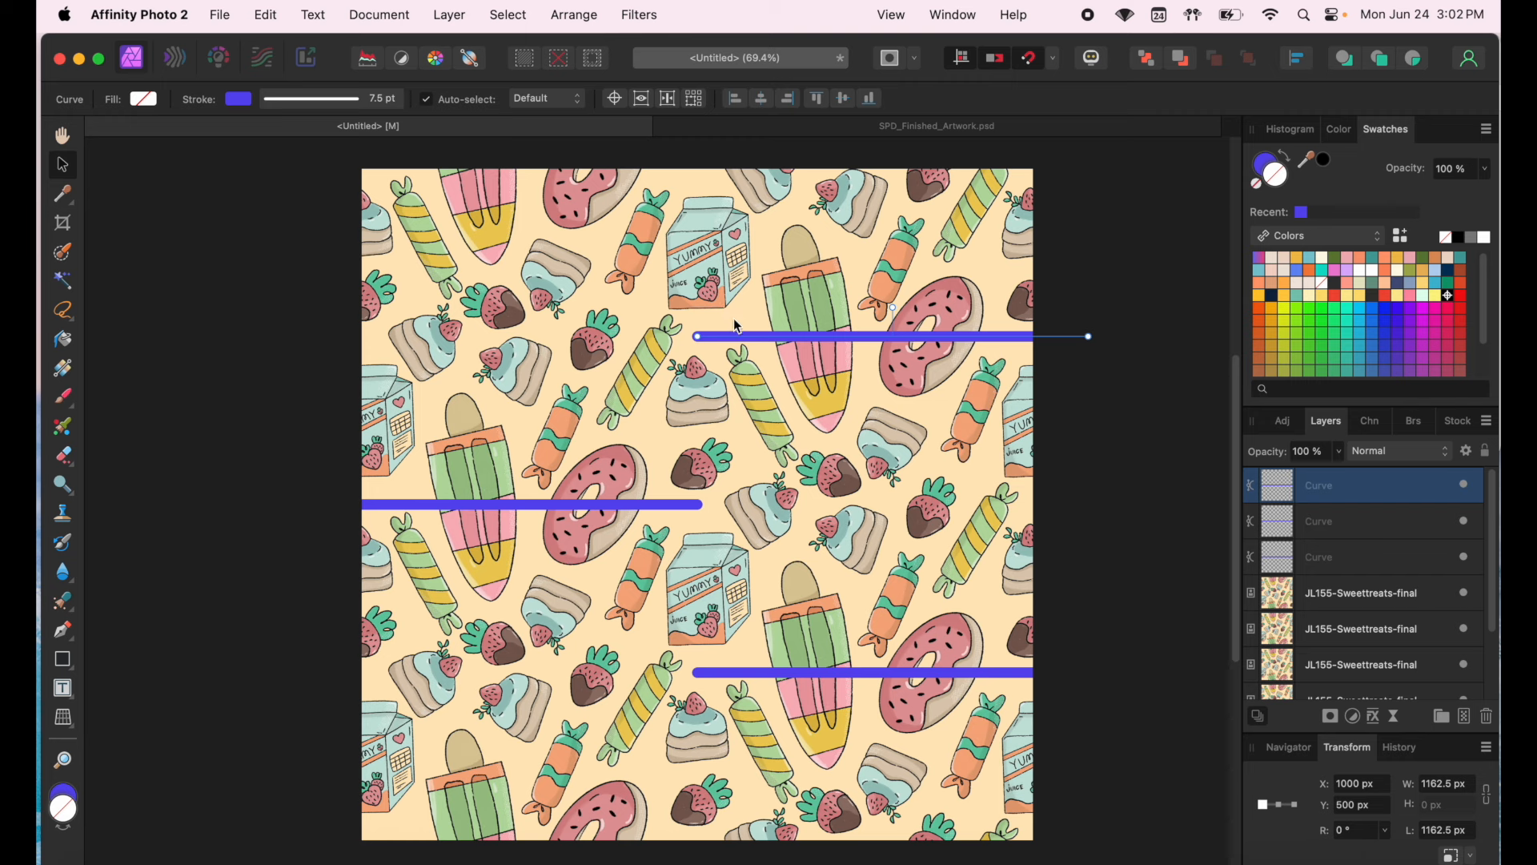
key("Delete")
key("Delete")
key("Delete")
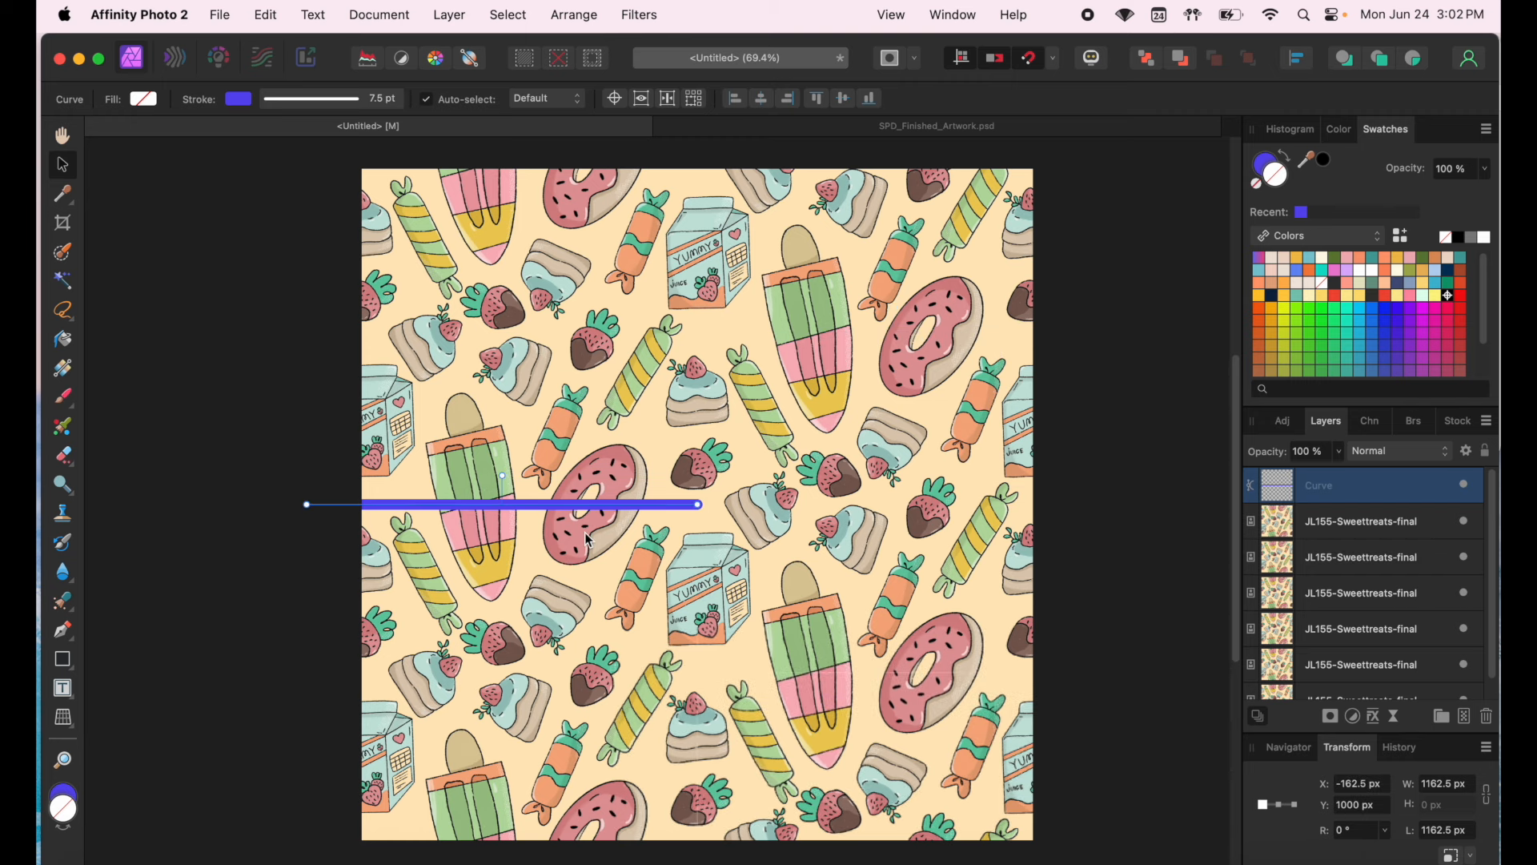
key("Delete")
key("Delete")
key("Delete")
key("Delete")
key("Delete")
key("Delete")
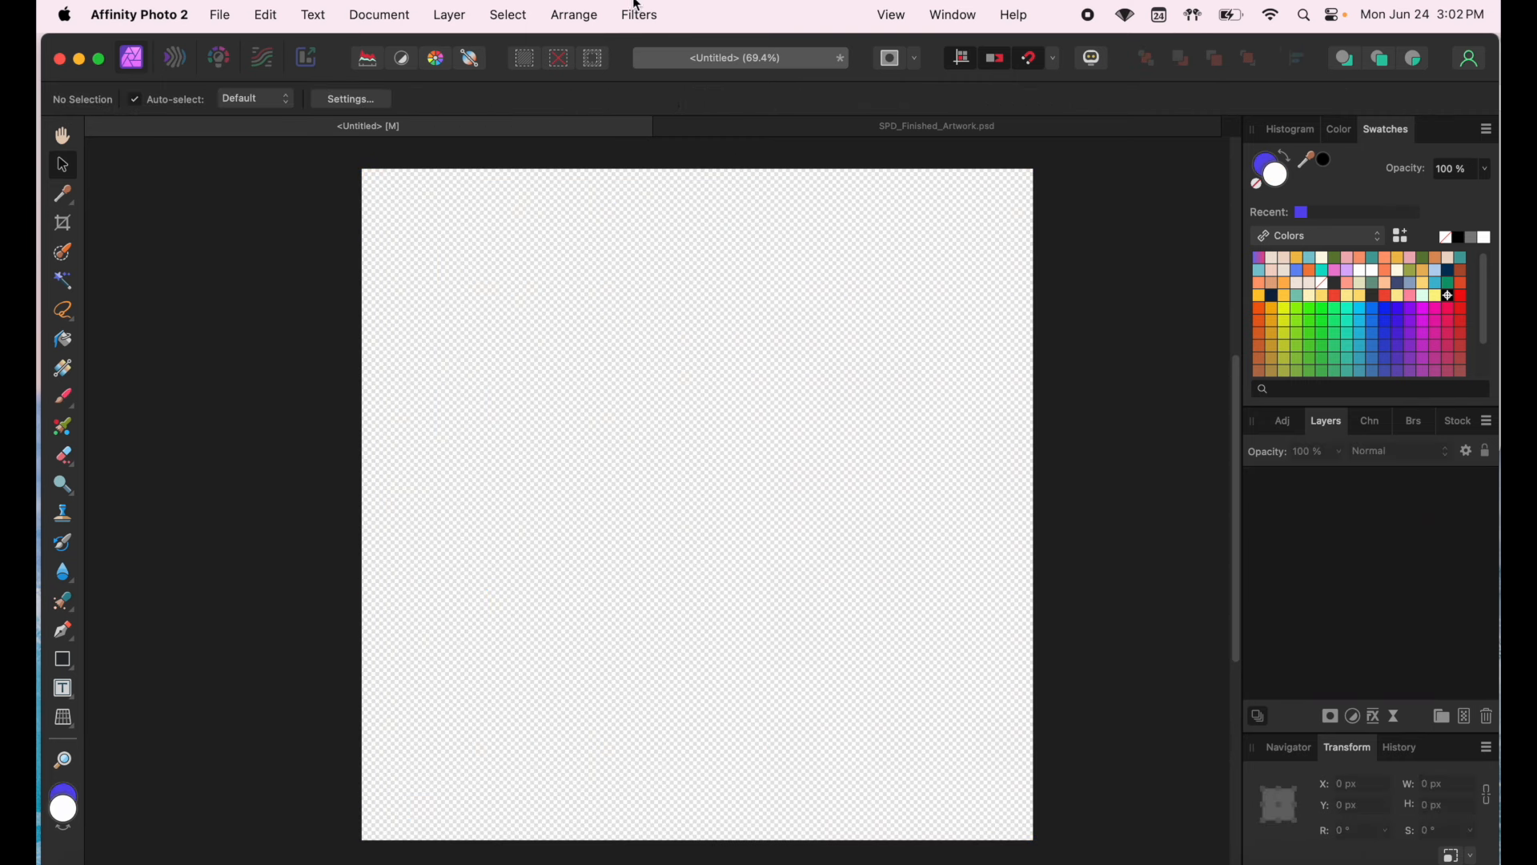
- Switch to SPD_Finished_Artwork.psd and look through the layers that make up its motifs, such as the crane and the yellow flower
left_click(767, 123)
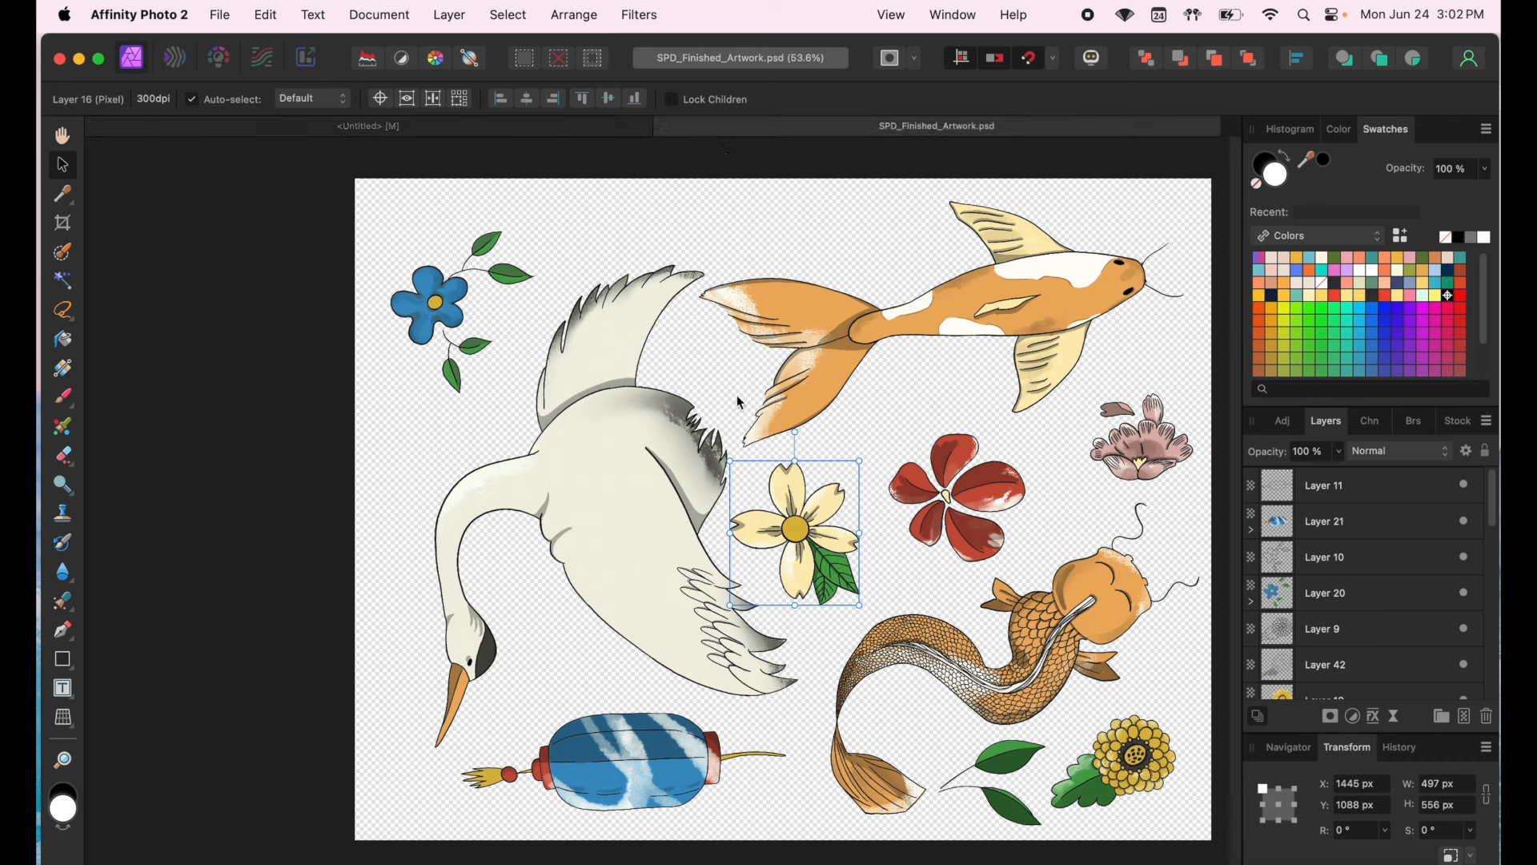
left_click(625, 379)
scroll(1306, 535, "down", 3)
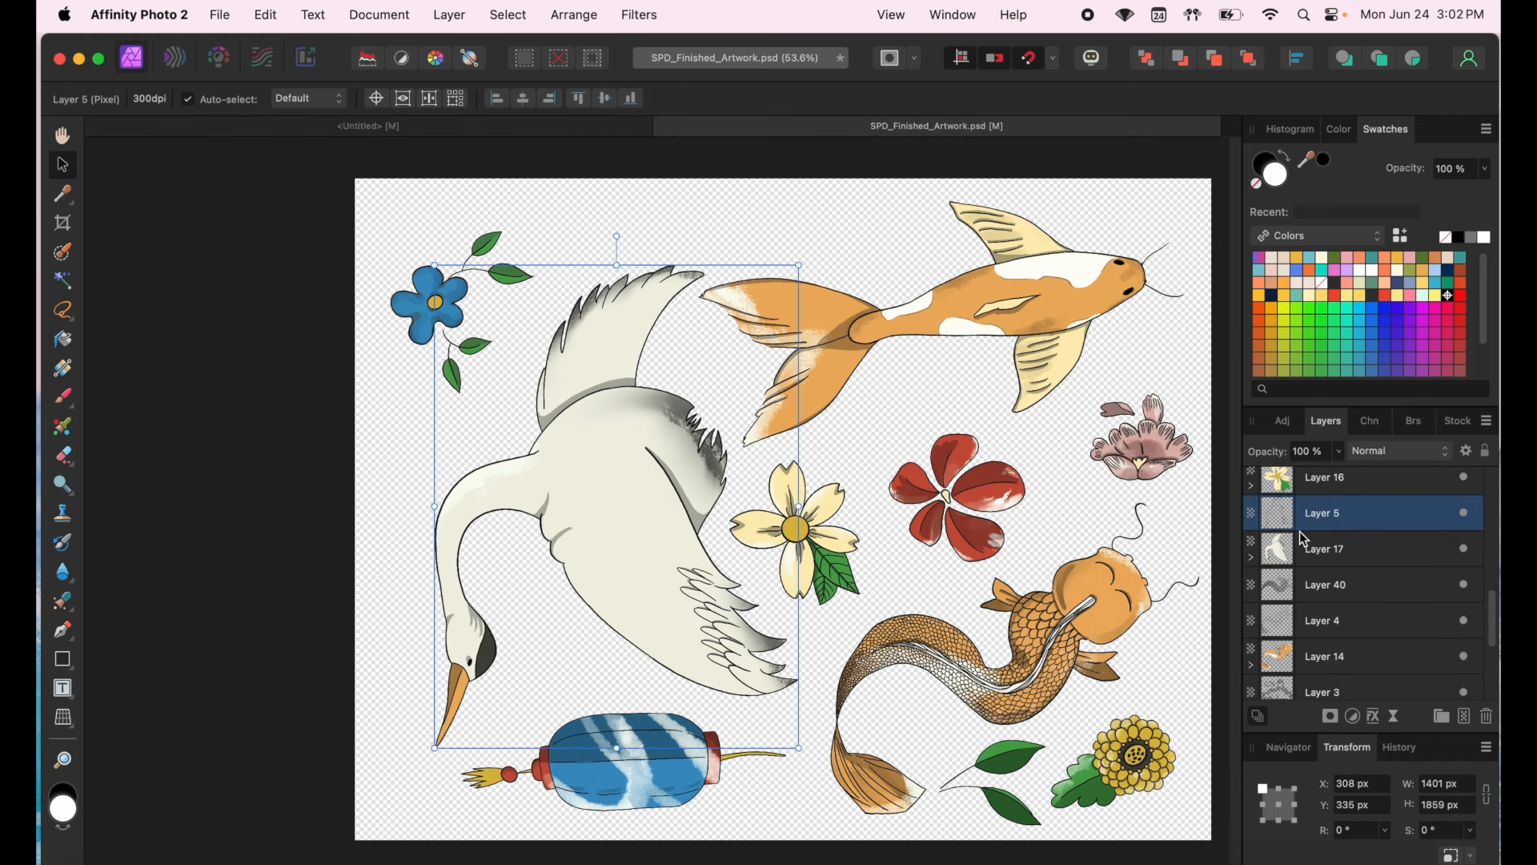
scroll(1321, 640, "down", 5)
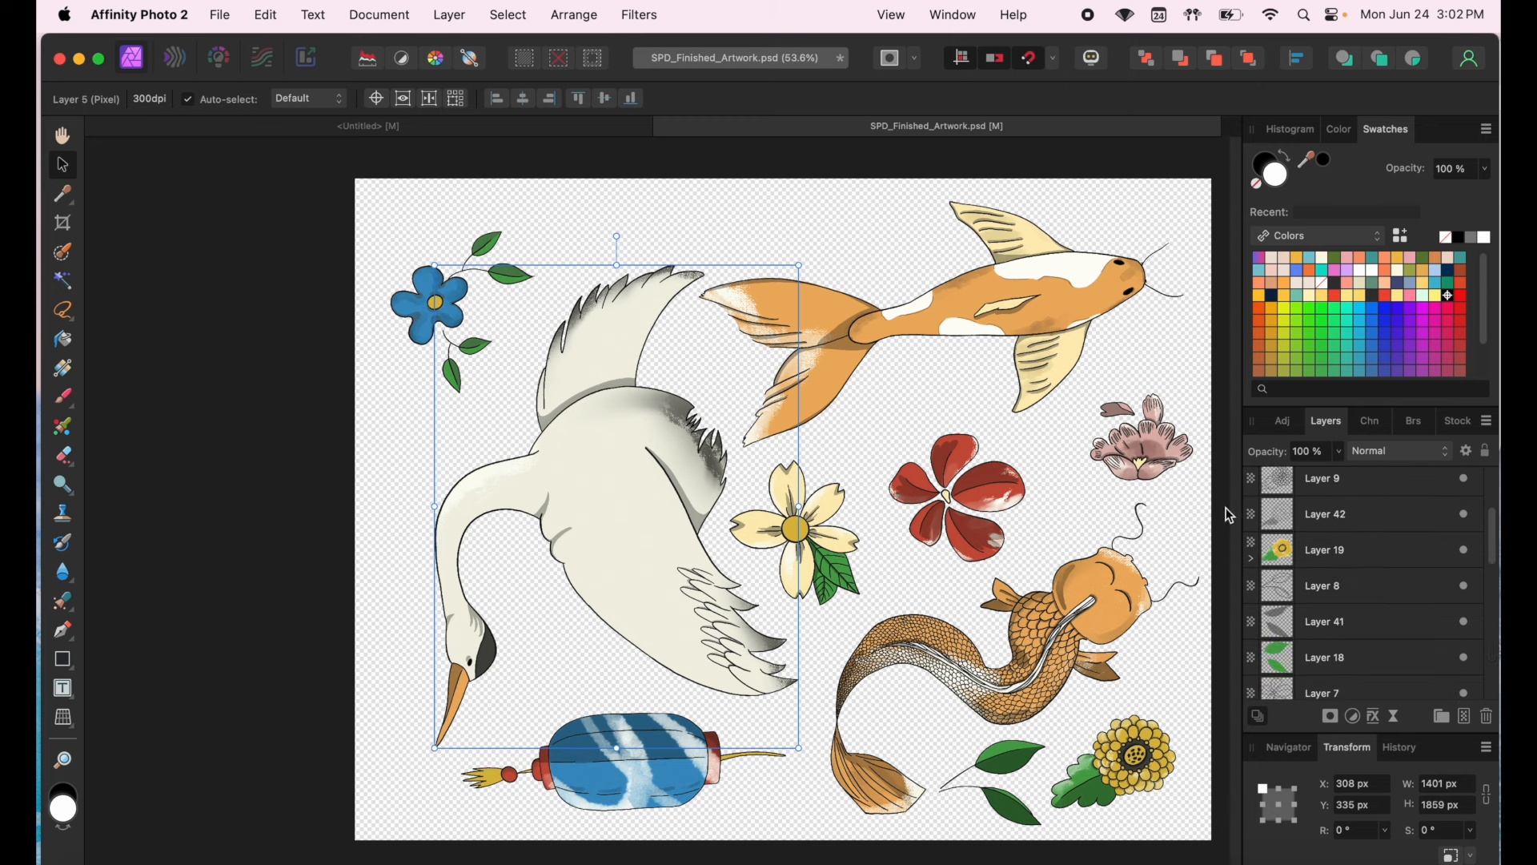
scroll(1231, 514, "up", 1)
left_click(1322, 549)
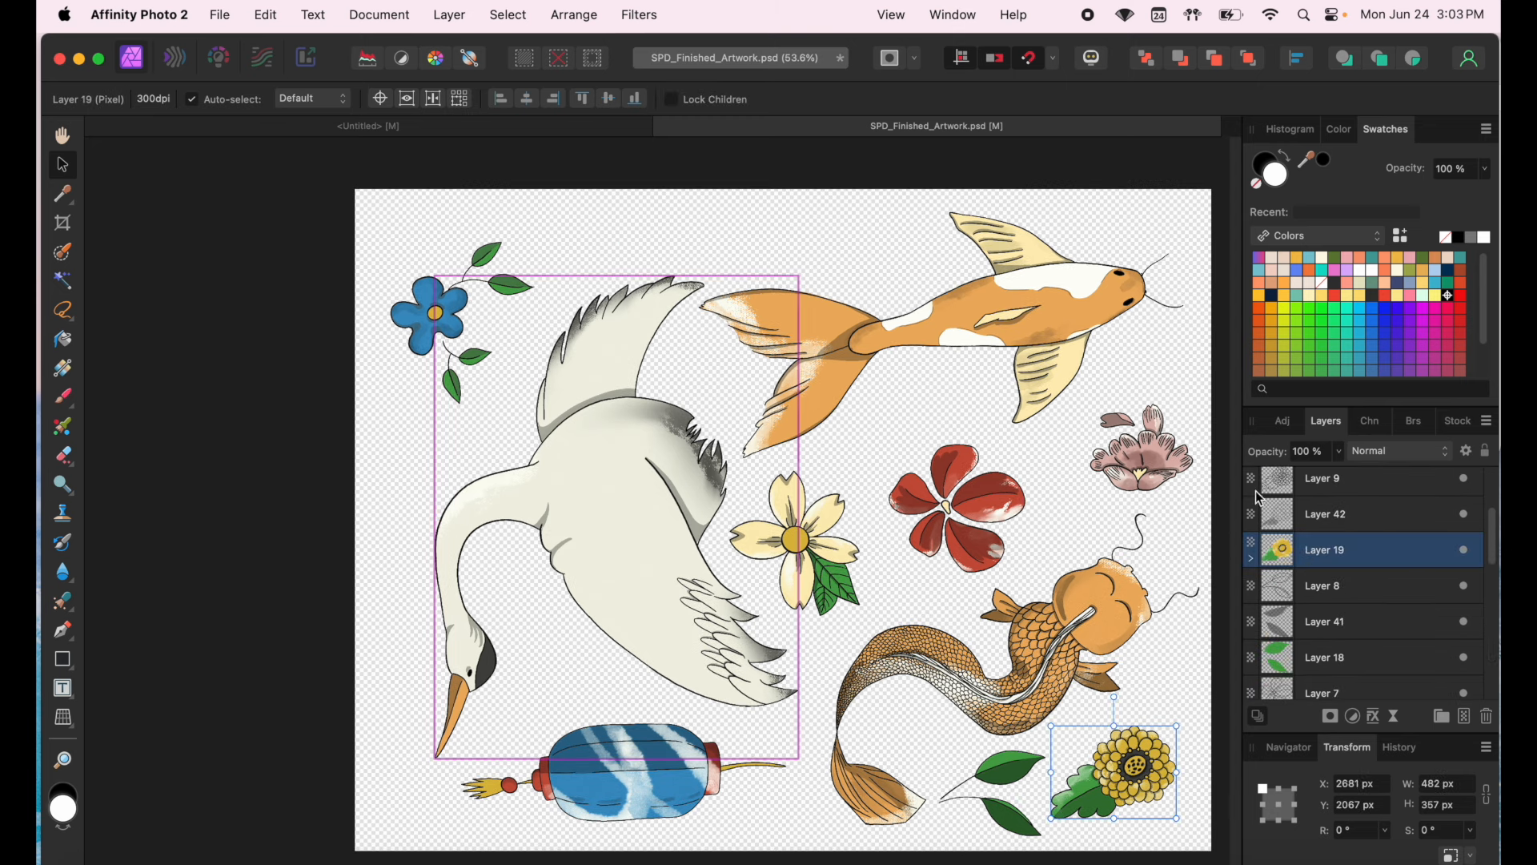
scroll(1319, 512, "up", 3)
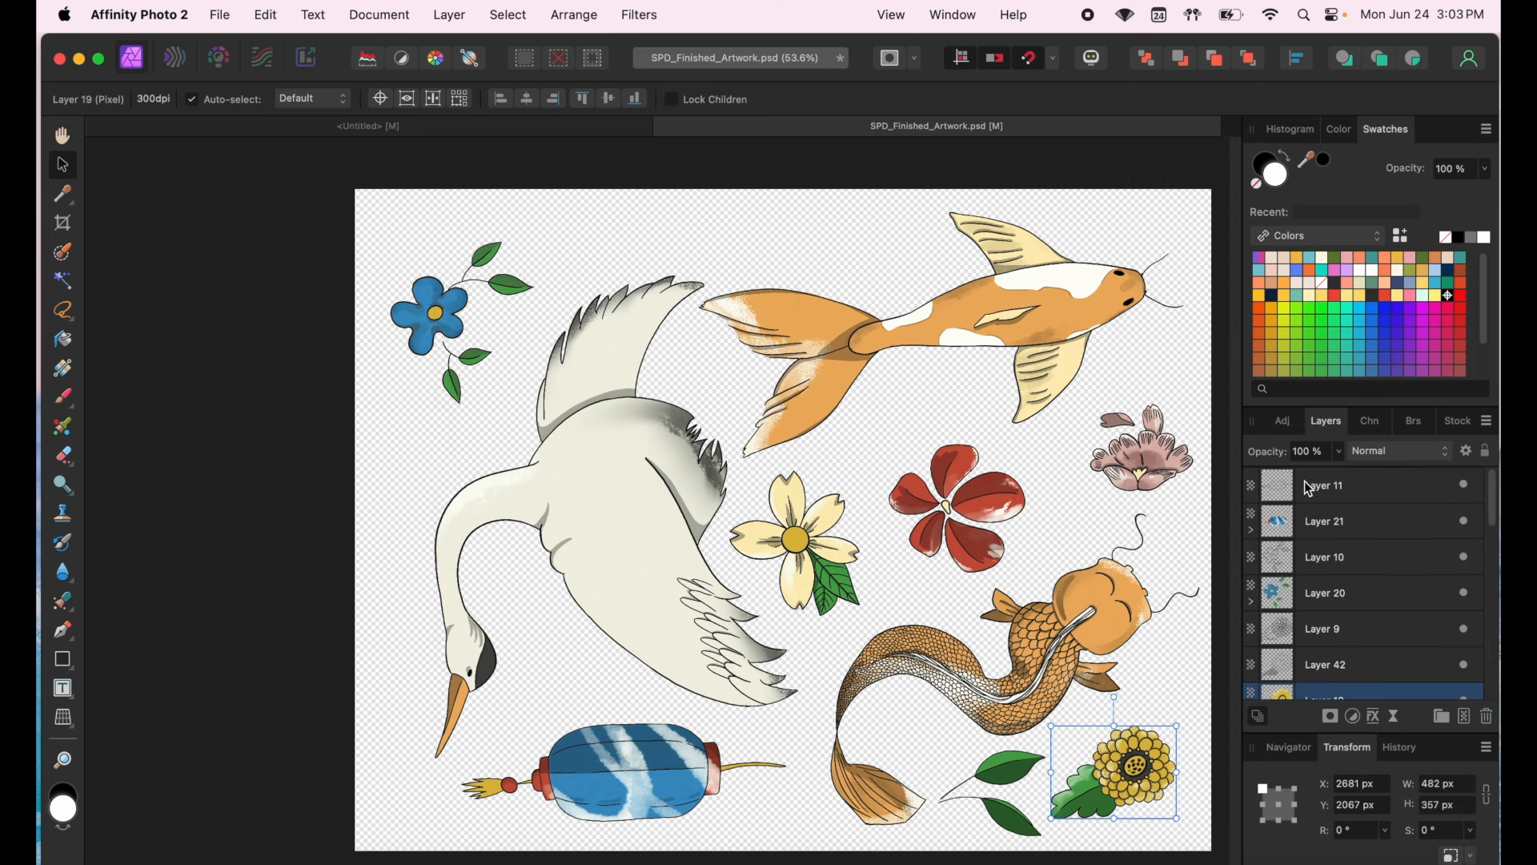
- Copy the lantern's Layer 11 and Layer 21 and paste them into the untitled document
left_click(1310, 485)
left_click(1316, 516, "shift")
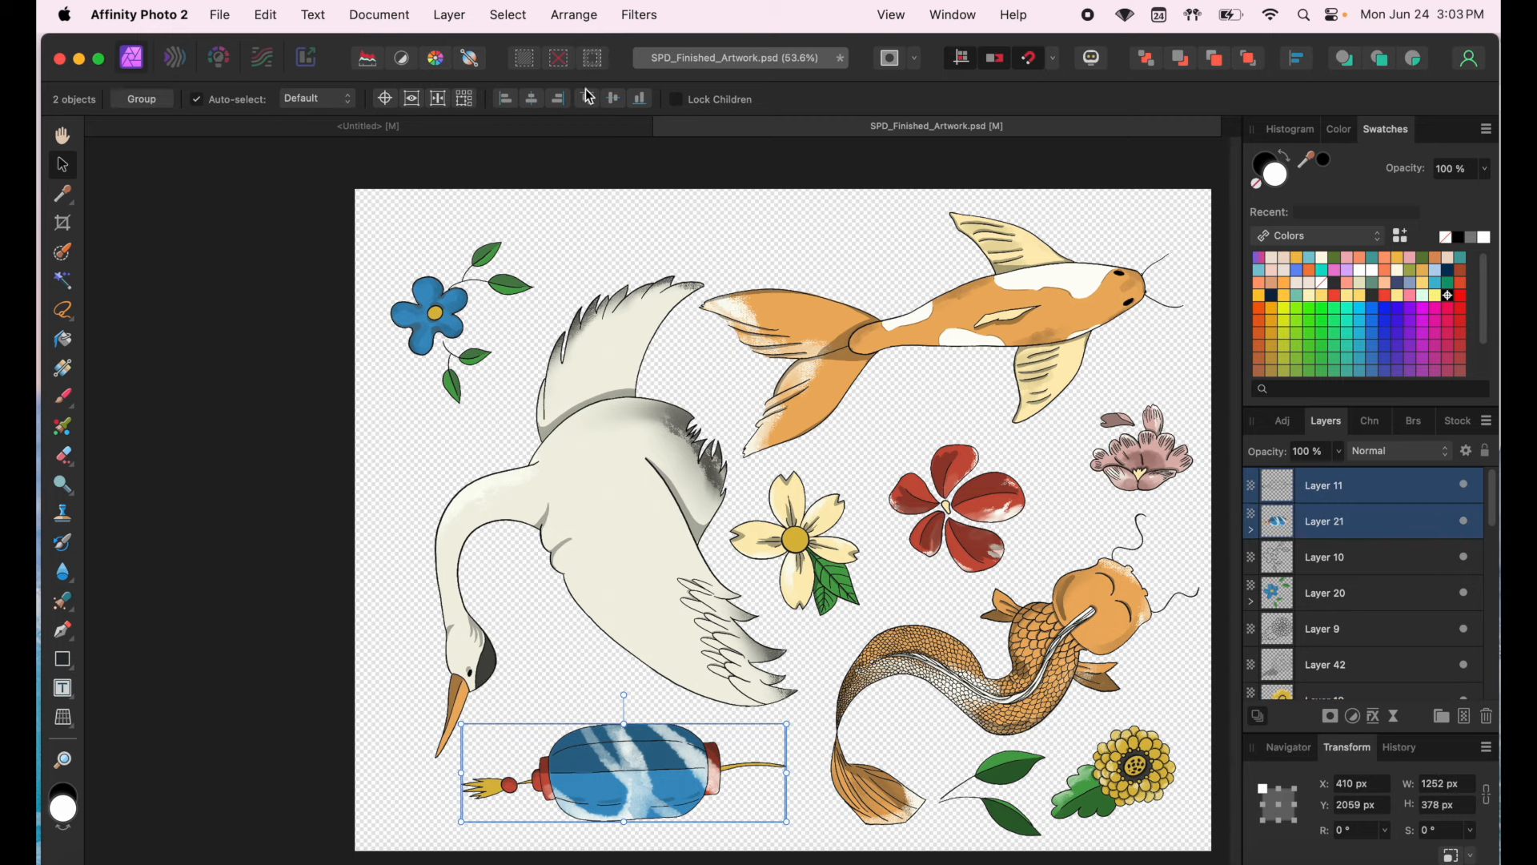
left_click(554, 130)
key("super+v")
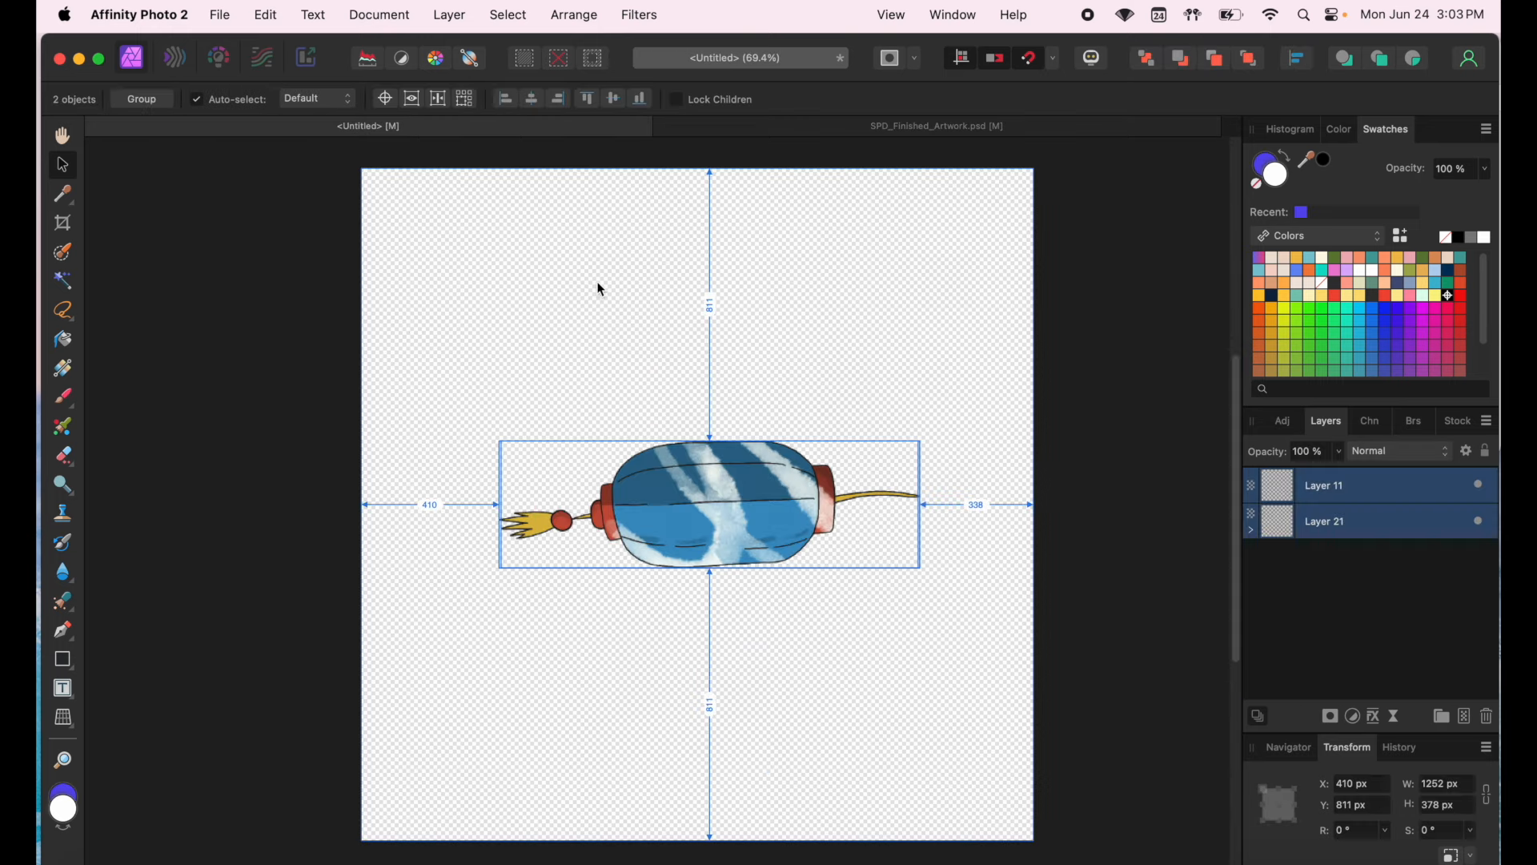
- Group the two pasted lantern layers and convert the group into a single pixel layer
right_click(1338, 490)
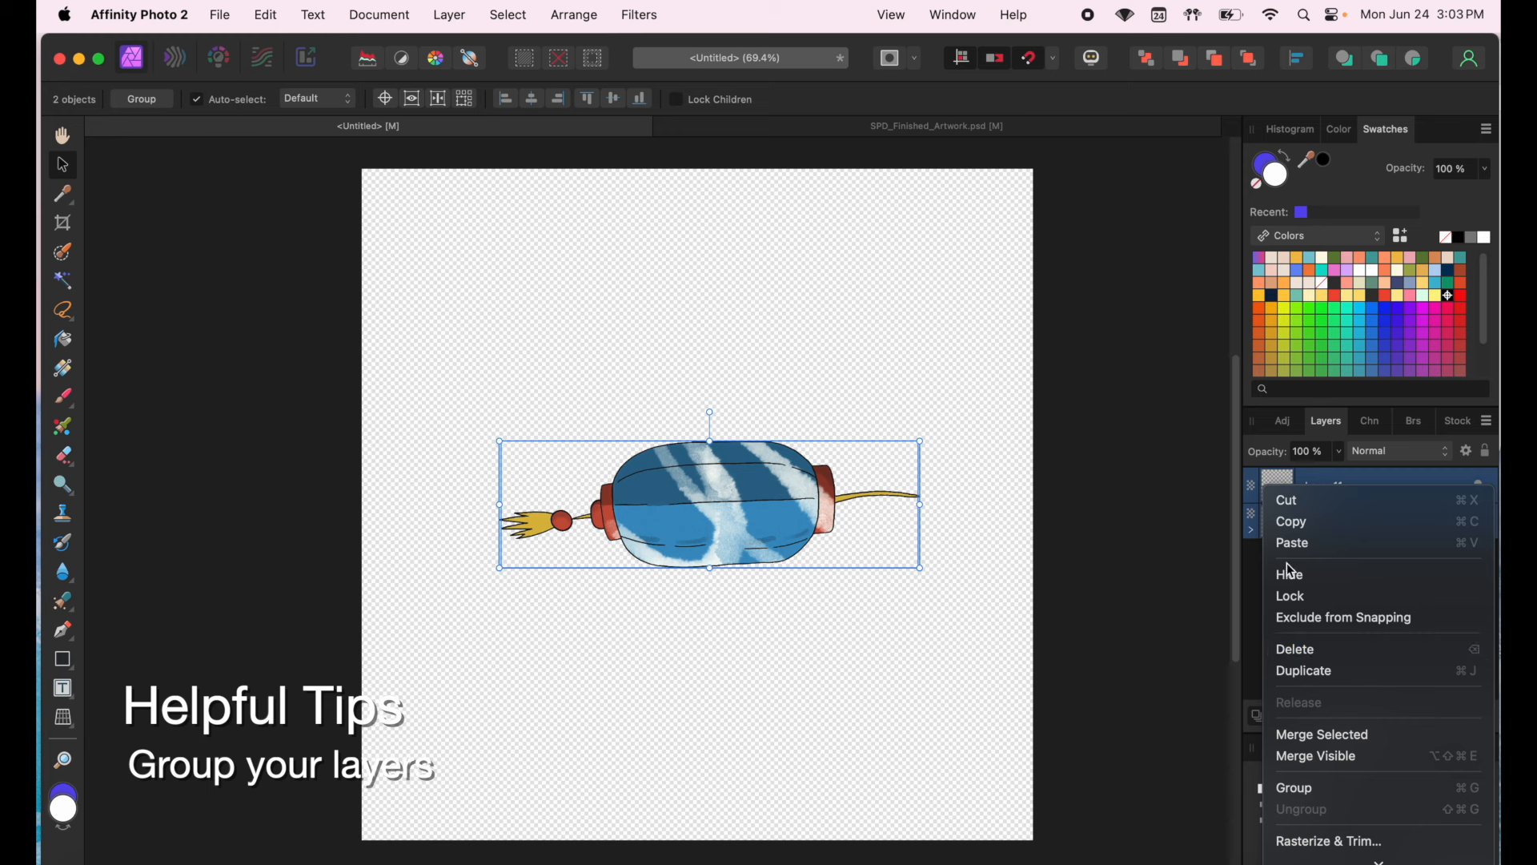
left_click(1150, 474)
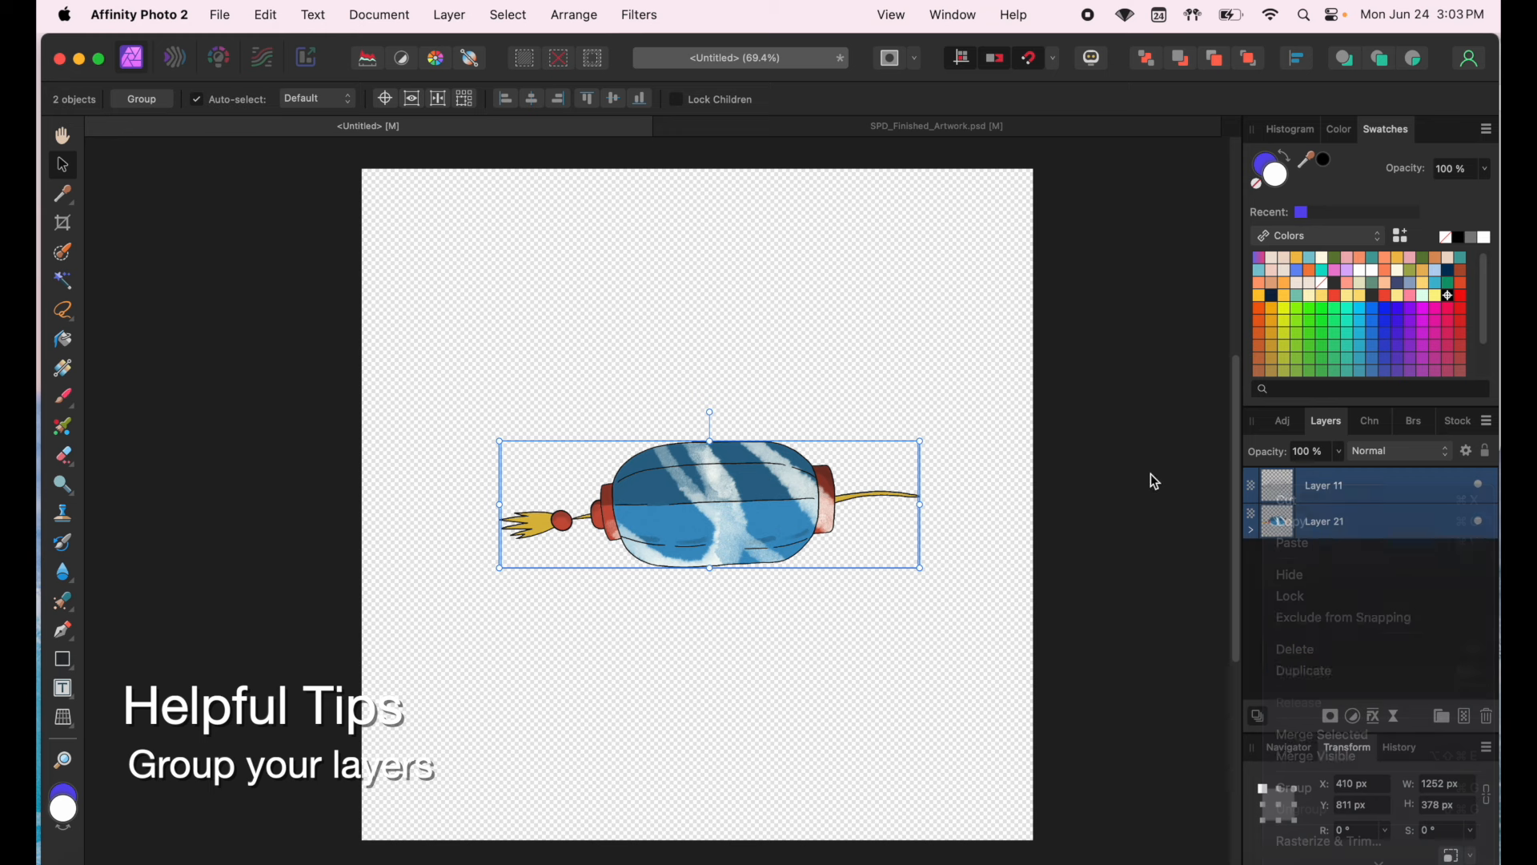
right_click(1390, 493)
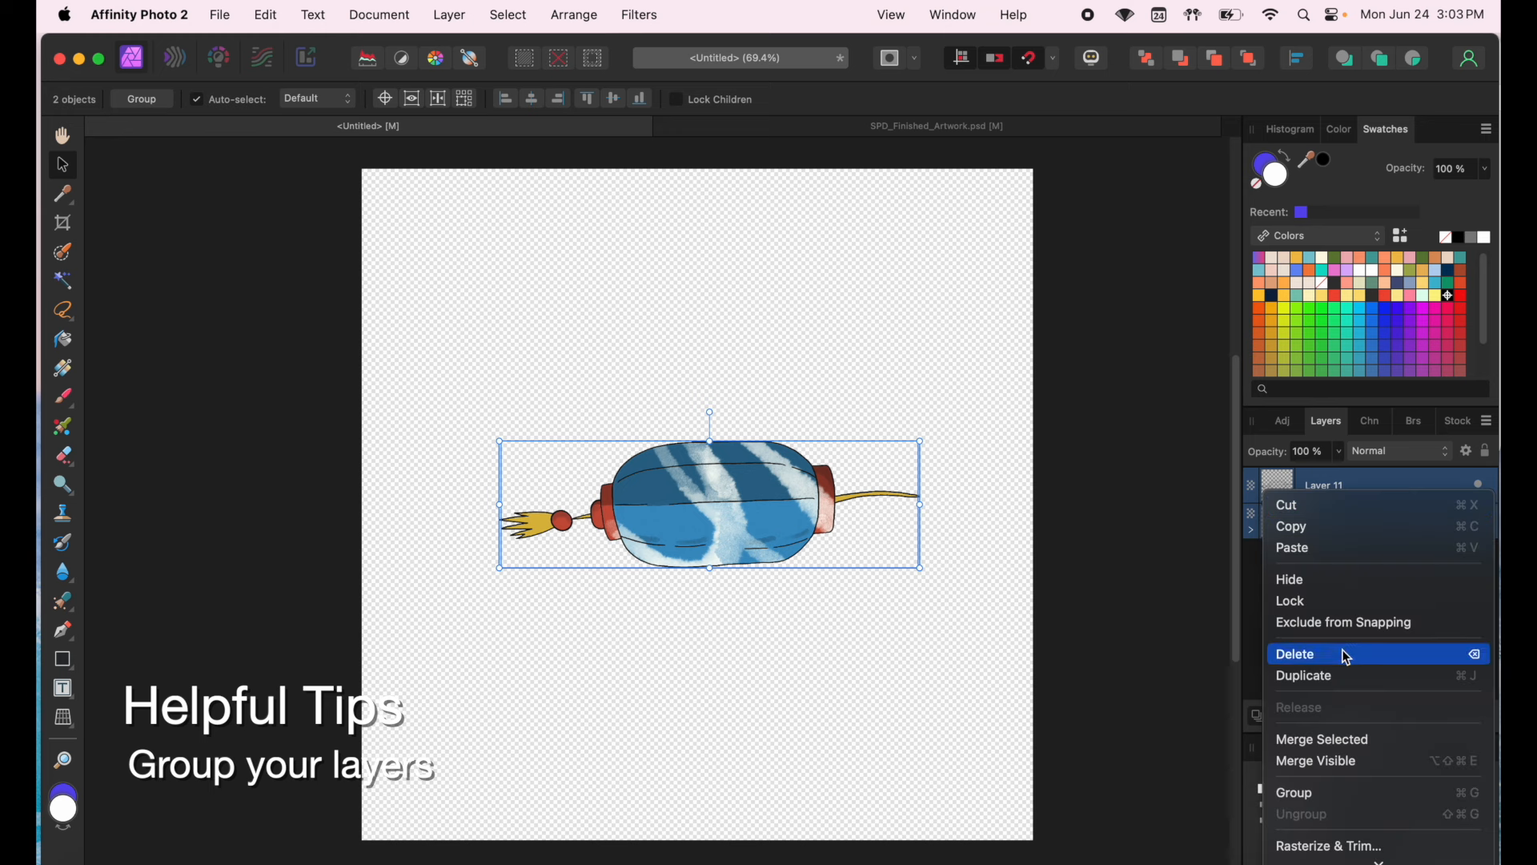
left_click(1331, 797)
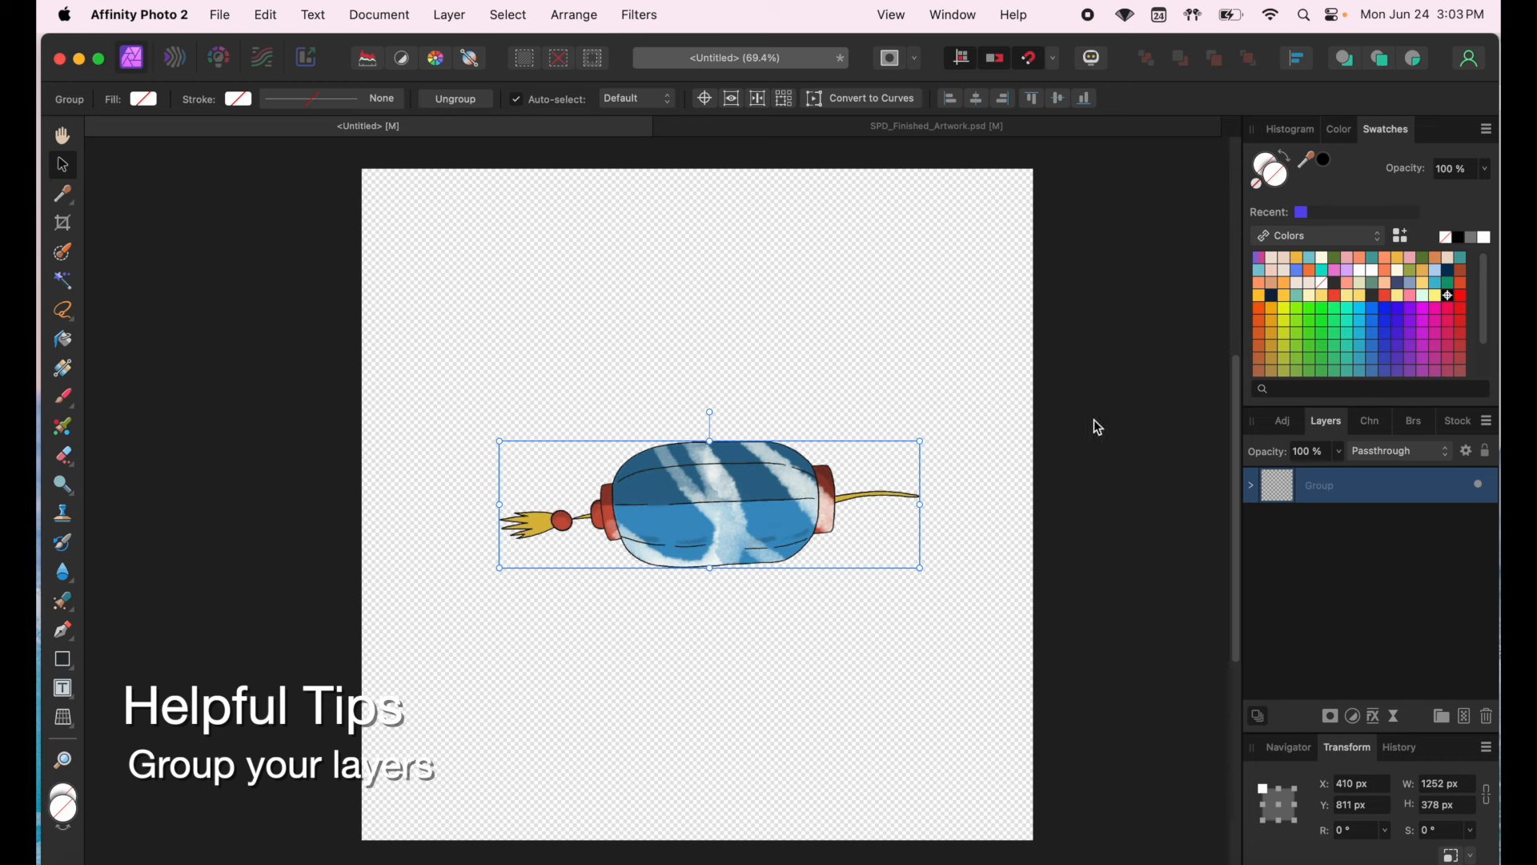
right_click(1361, 485)
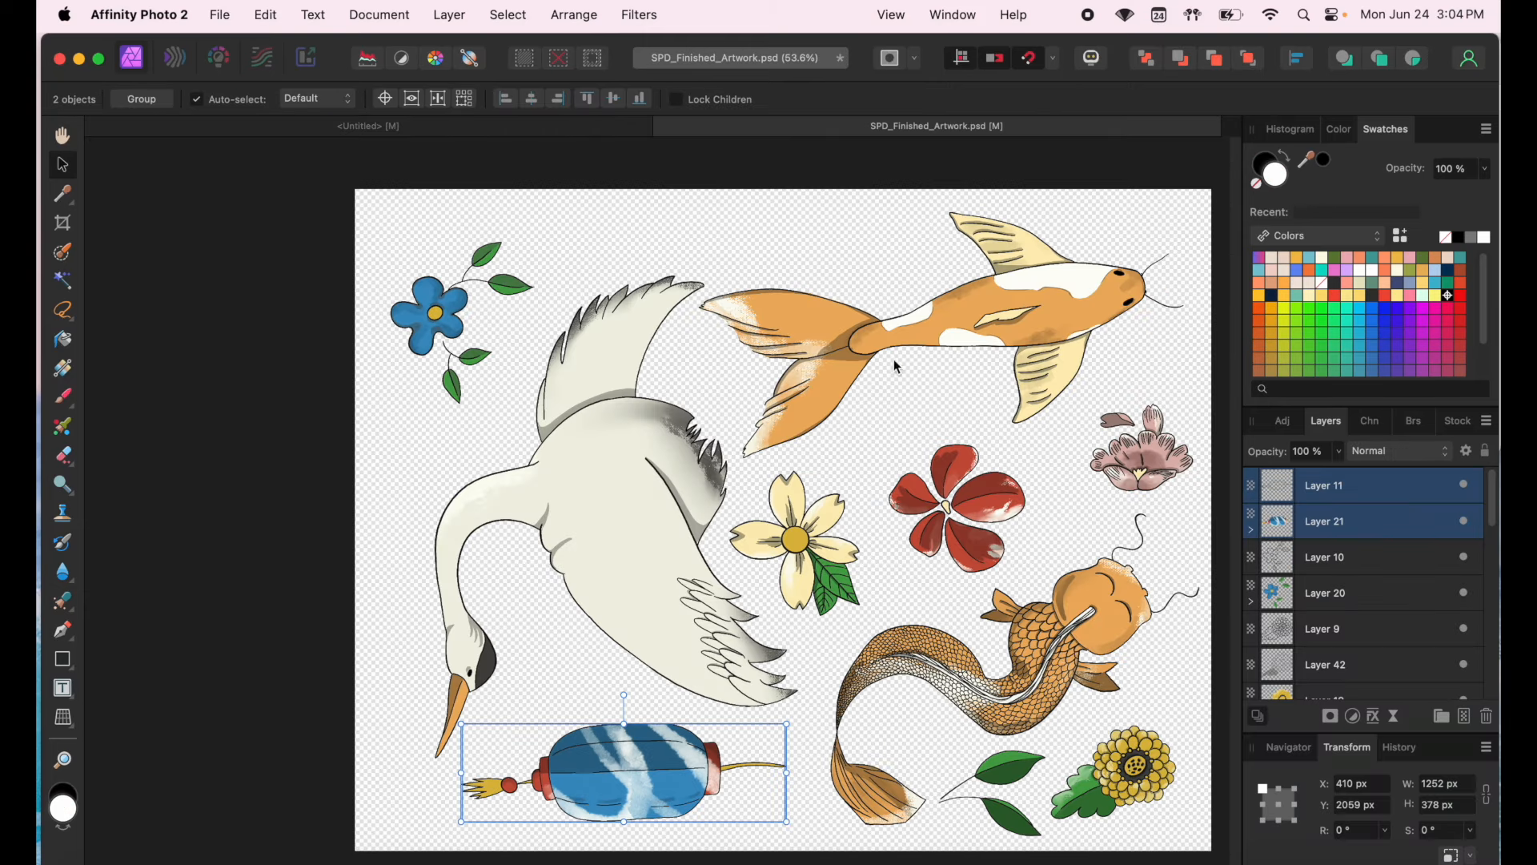
- Copy the orange-and-white koi's Layer 4 and Layer 13 into the untitled document and move them to X 26 px, Y 252 px
left_click_drag(711, 157, 1209, 440)
left_click(1405, 640, "shift")
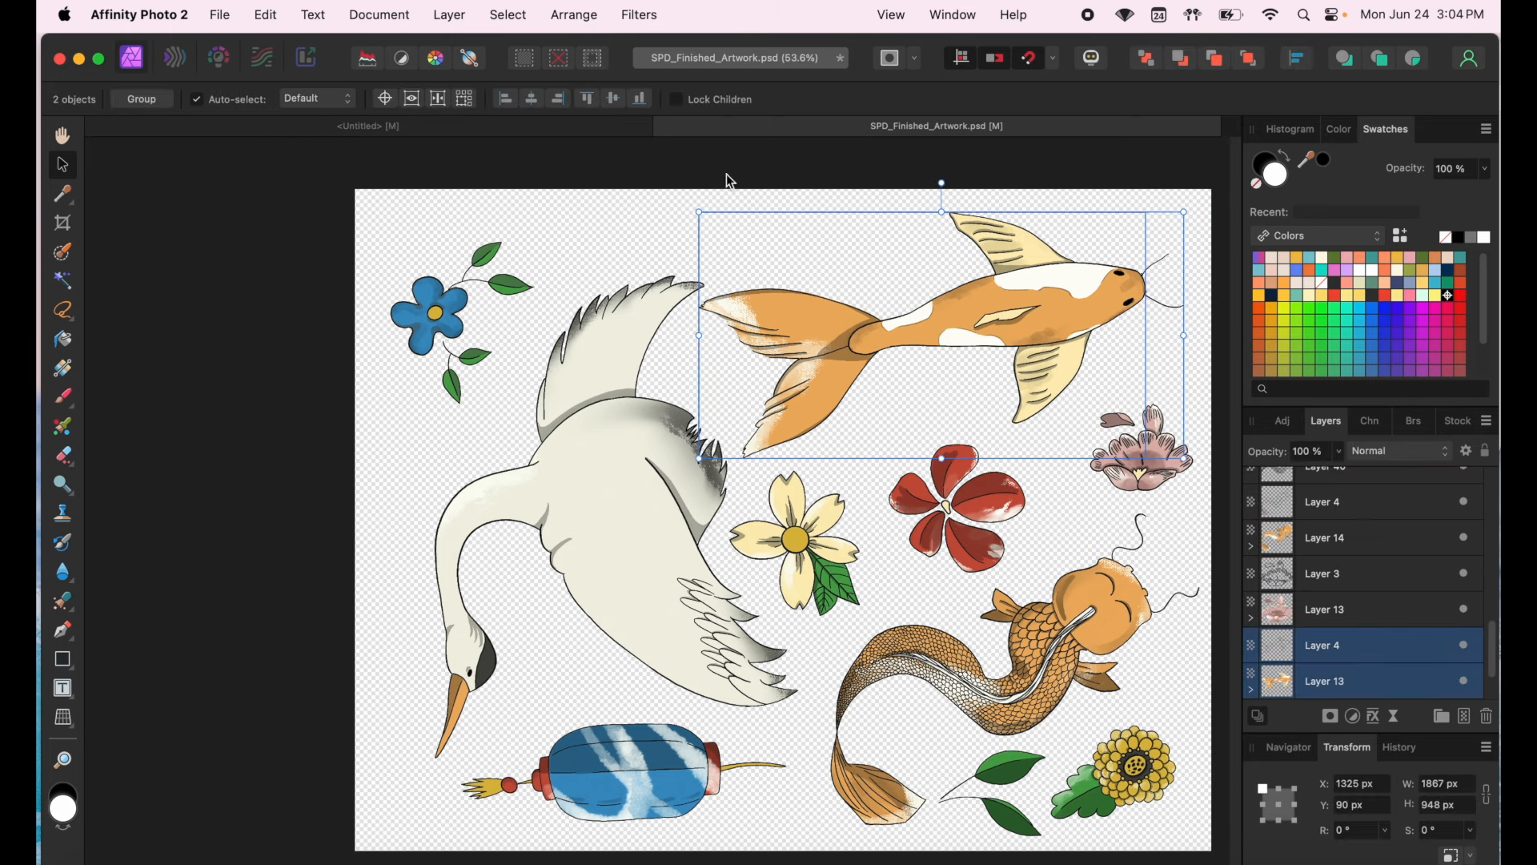
left_click(520, 125)
key("super+v")
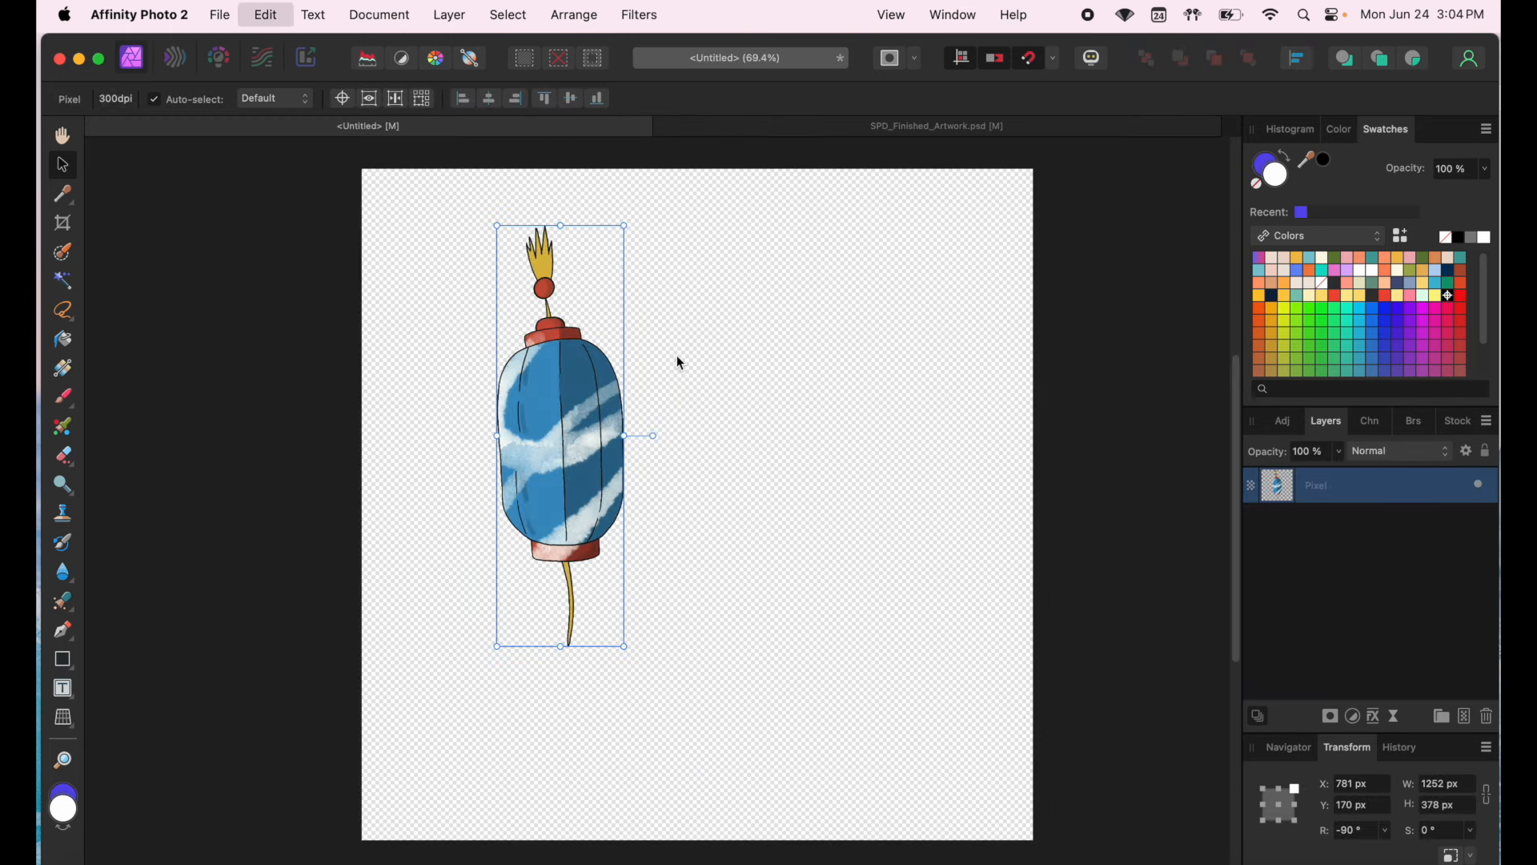
left_click_drag(965, 345, 529, 400)
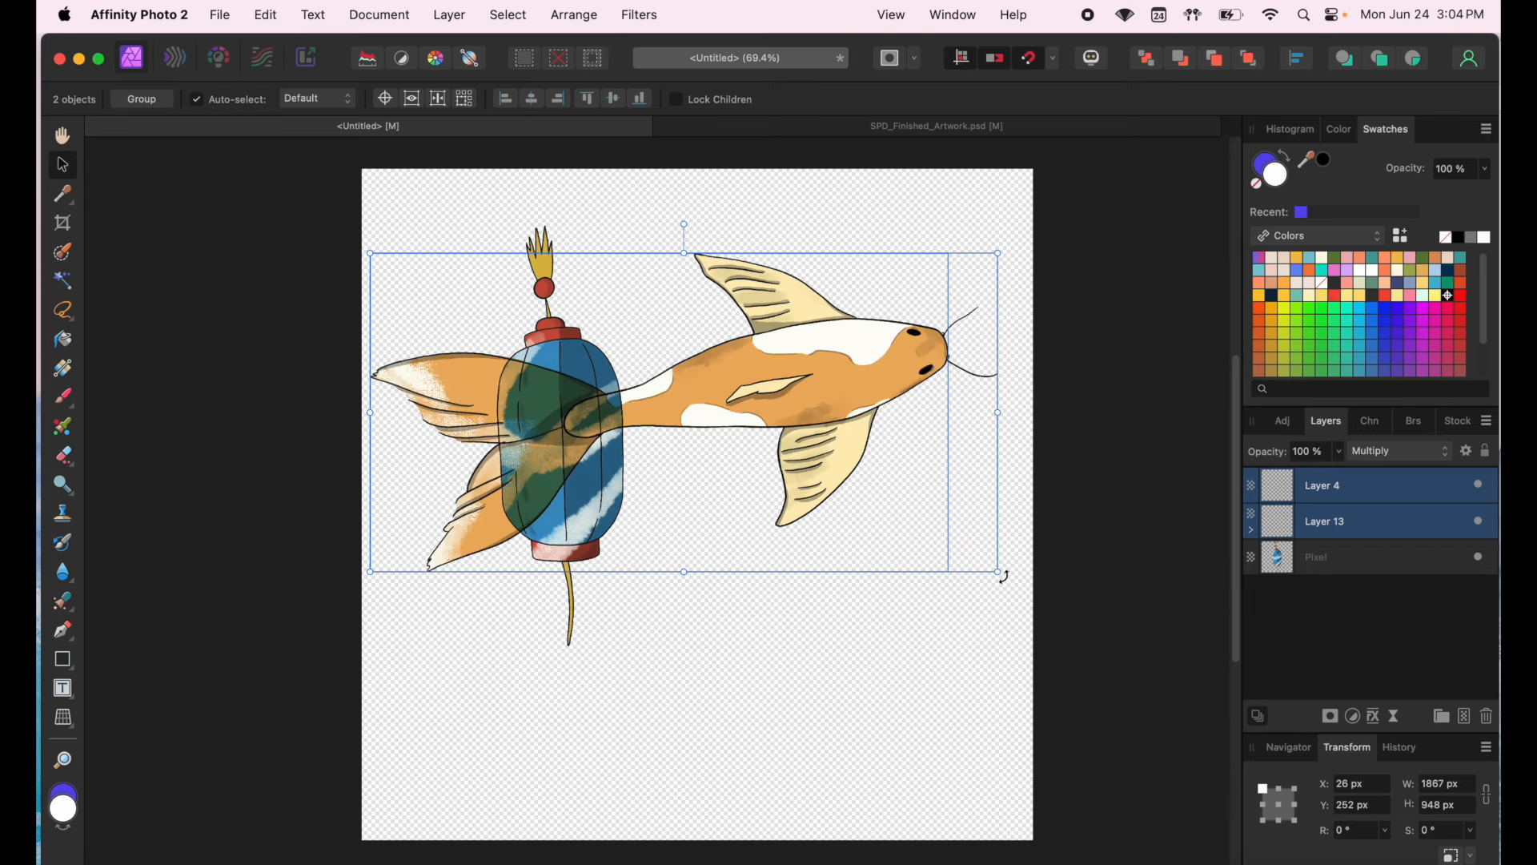
- Scale the pasted koi to 1132.5 × 576.2 px, rotate it to 25.5° and place it to the right of the lantern
left_click_drag(1001, 576, 698, 421)
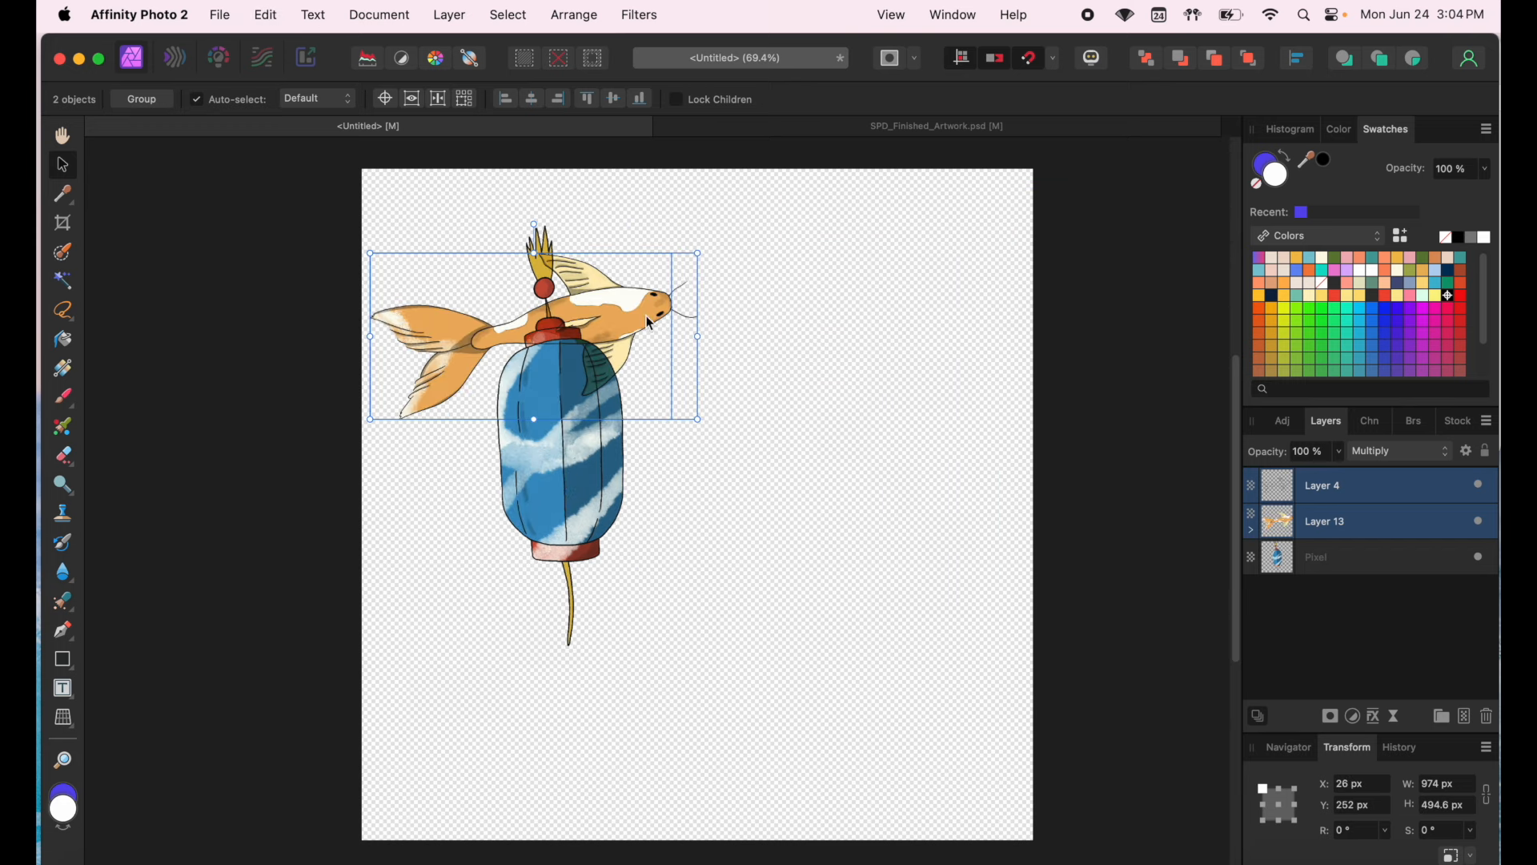
left_click_drag(650, 315, 879, 591)
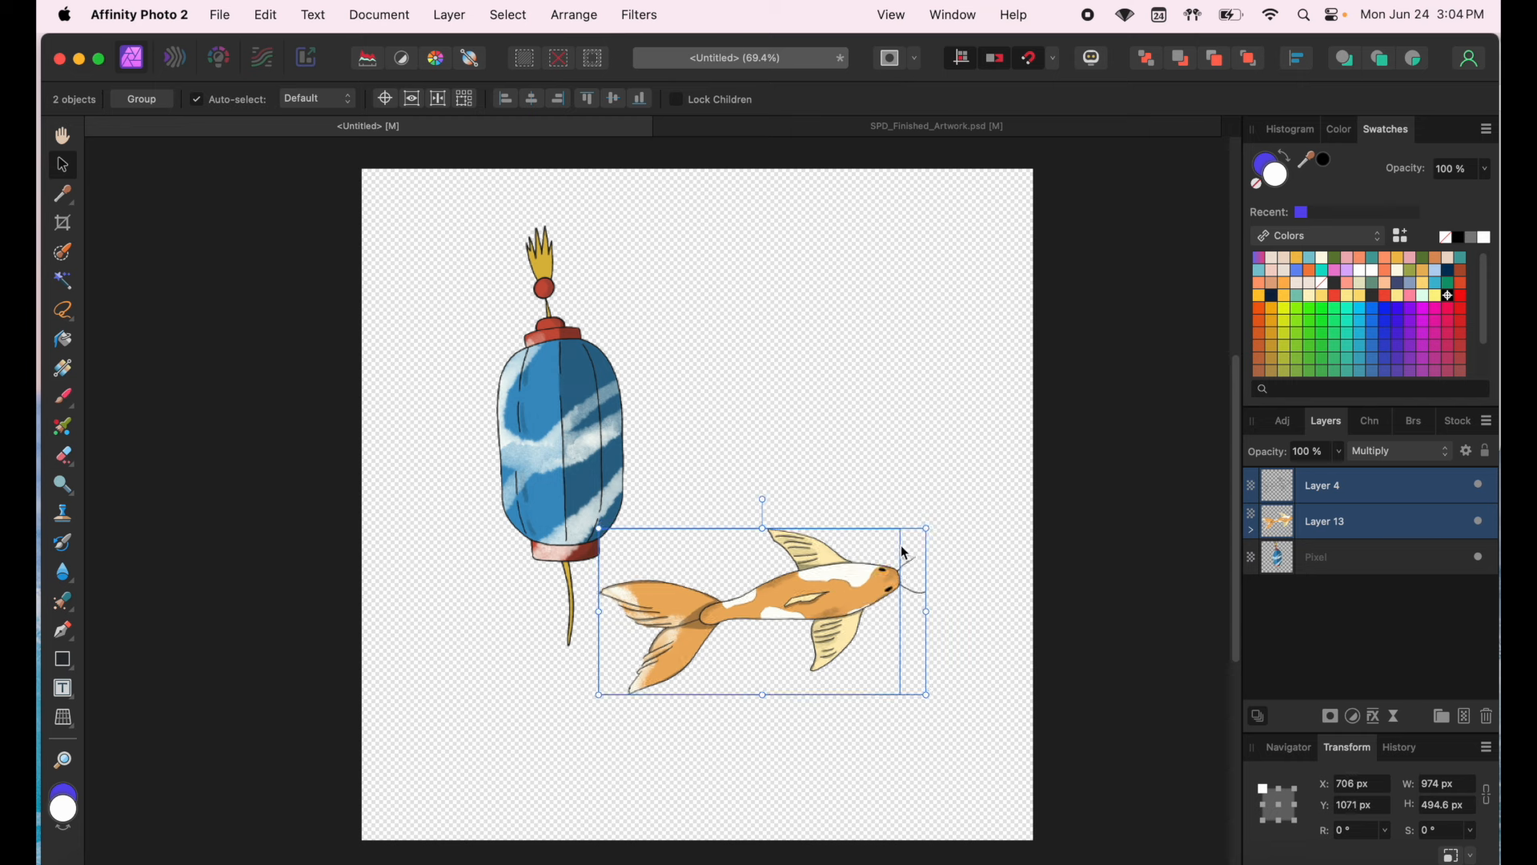
left_click_drag(763, 499, 704, 501)
left_click_drag(947, 616, 1013, 600)
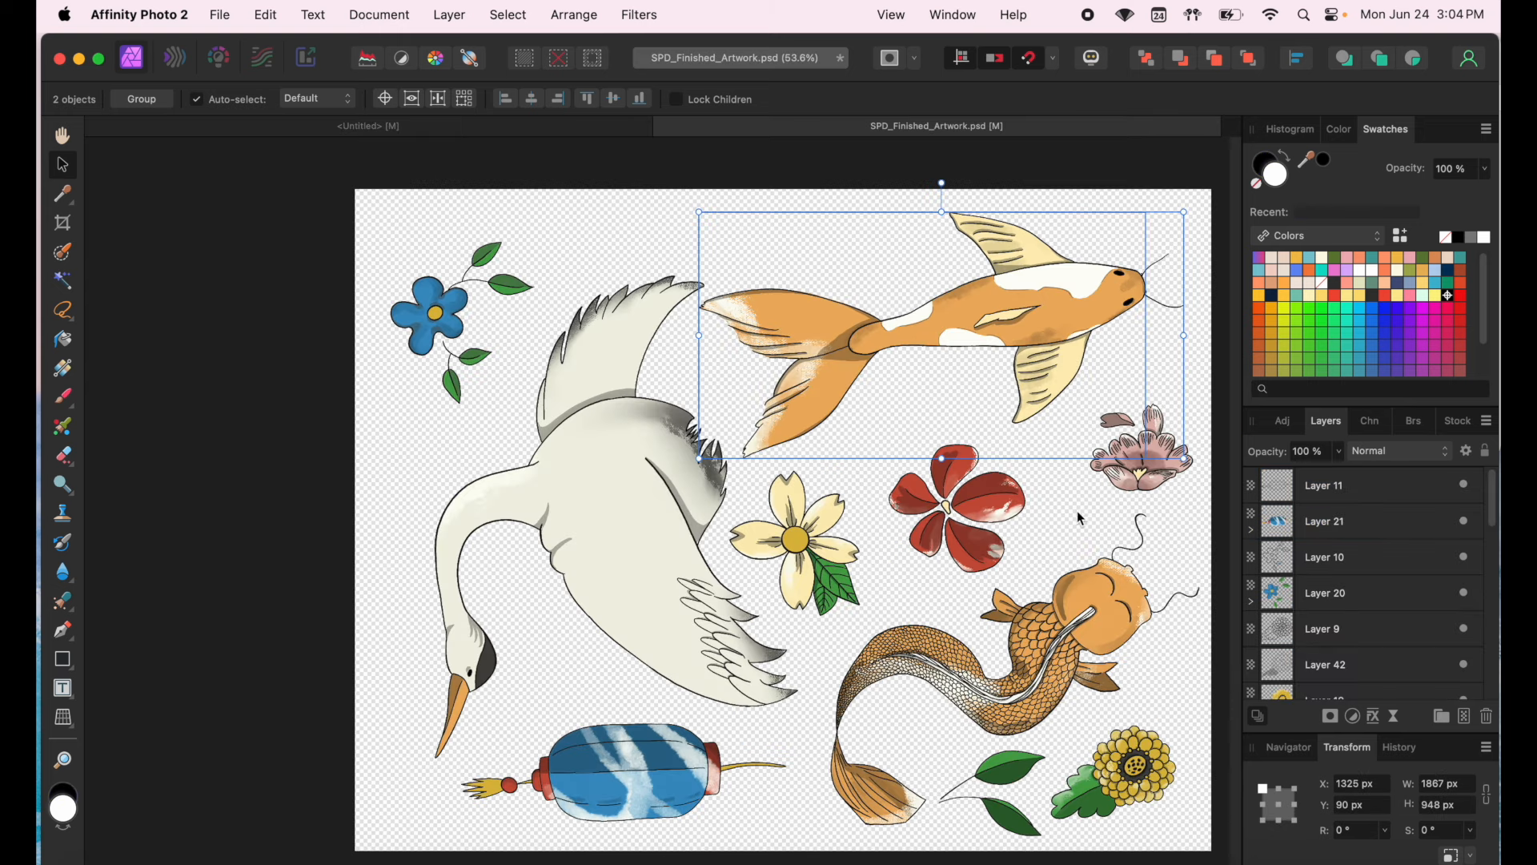
- Copy the red flower's Layer 7 and Layer 15 from SPD_Finished_Artwork.psd into the untitled document and place the flower below the koi's tail
left_click(983, 548)
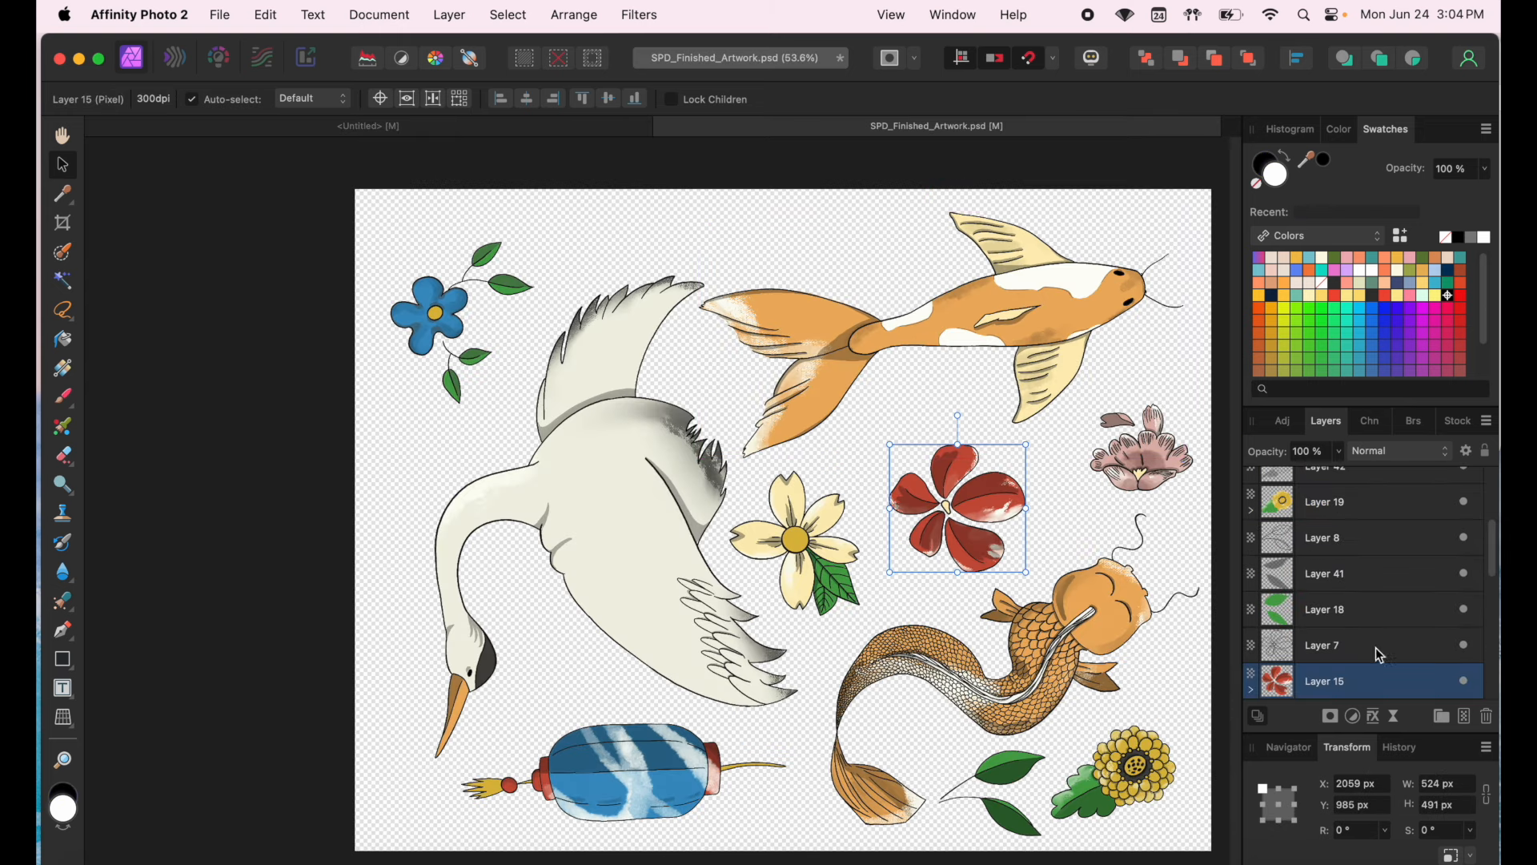
left_click(1341, 652, "shift")
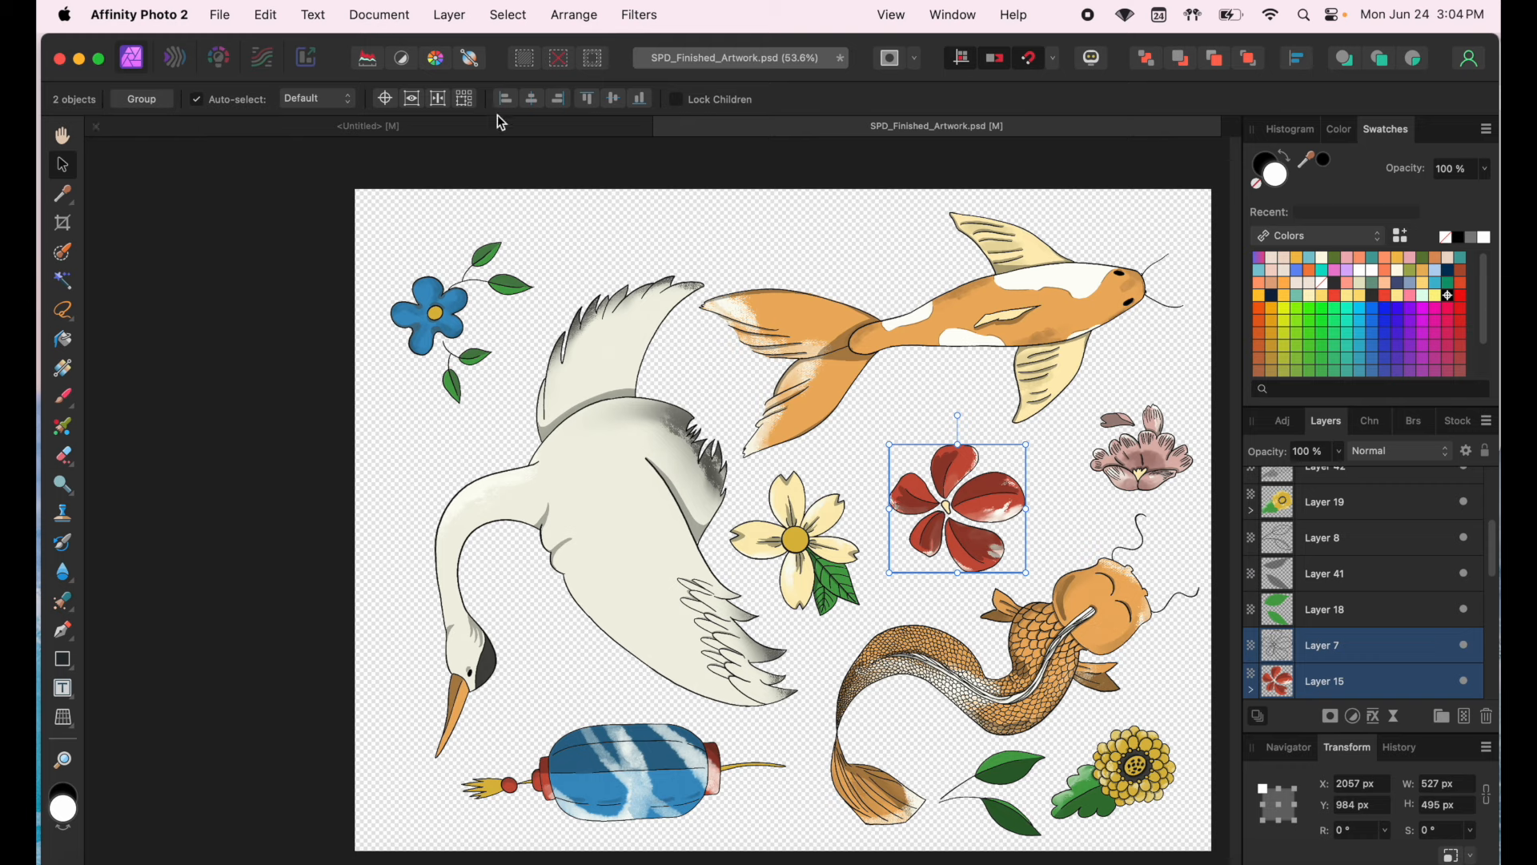
left_click(264, 16)
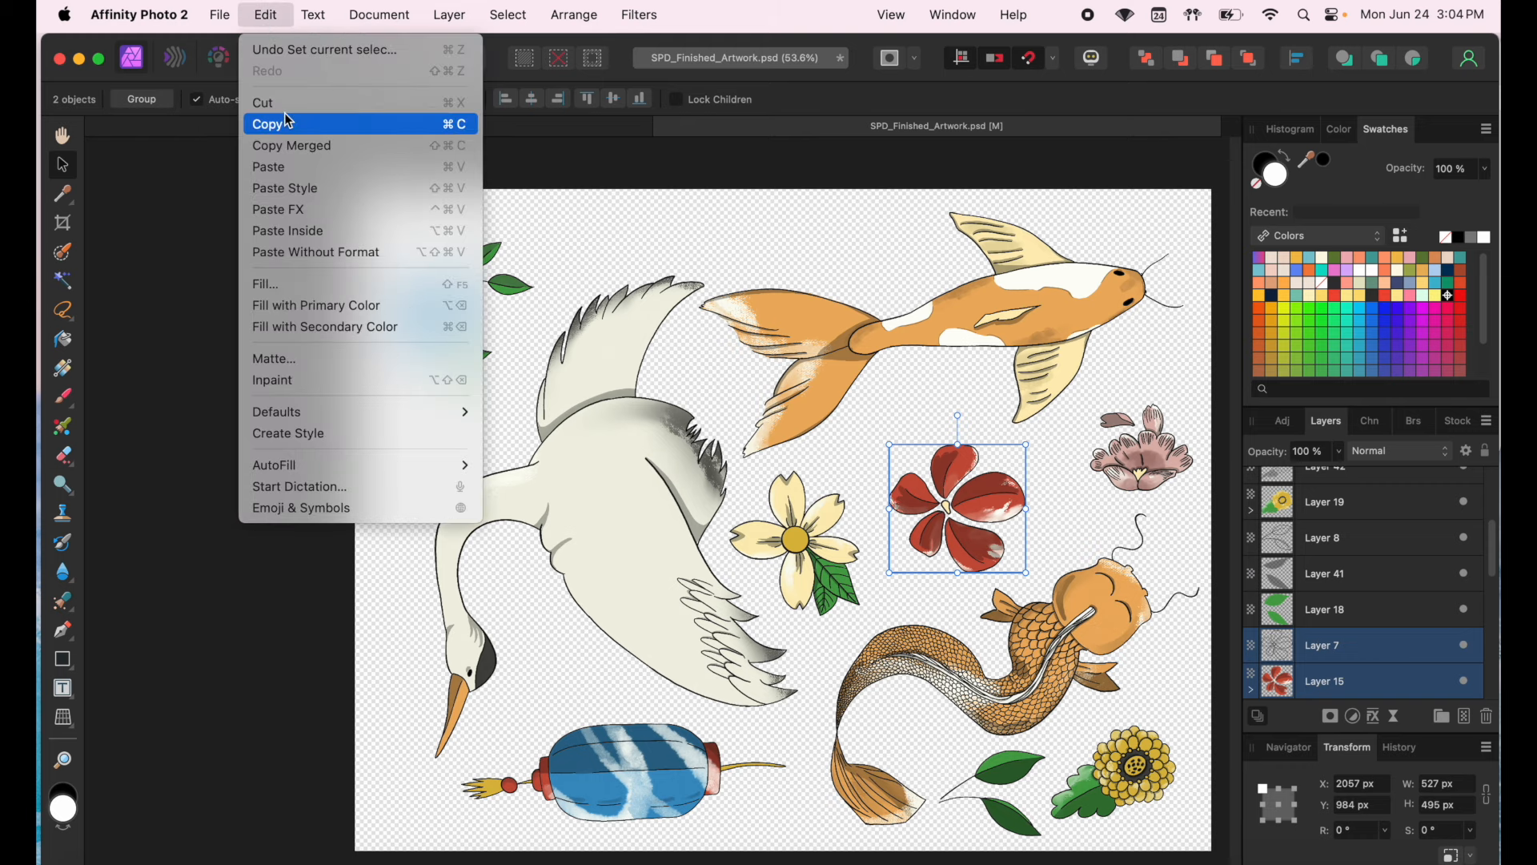
left_click(459, 135)
left_click(582, 134)
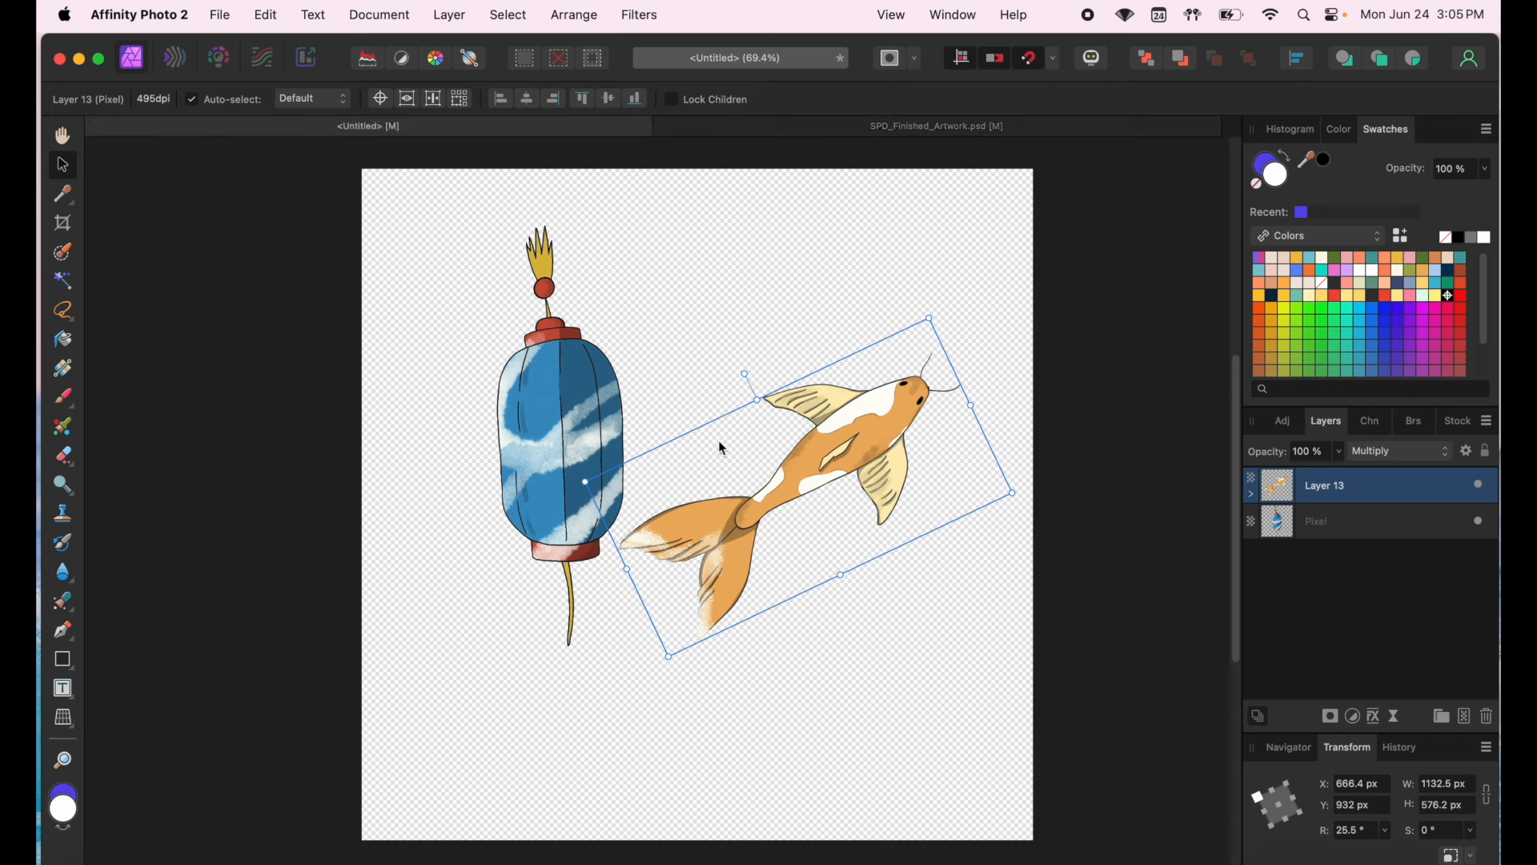
left_click(266, 14)
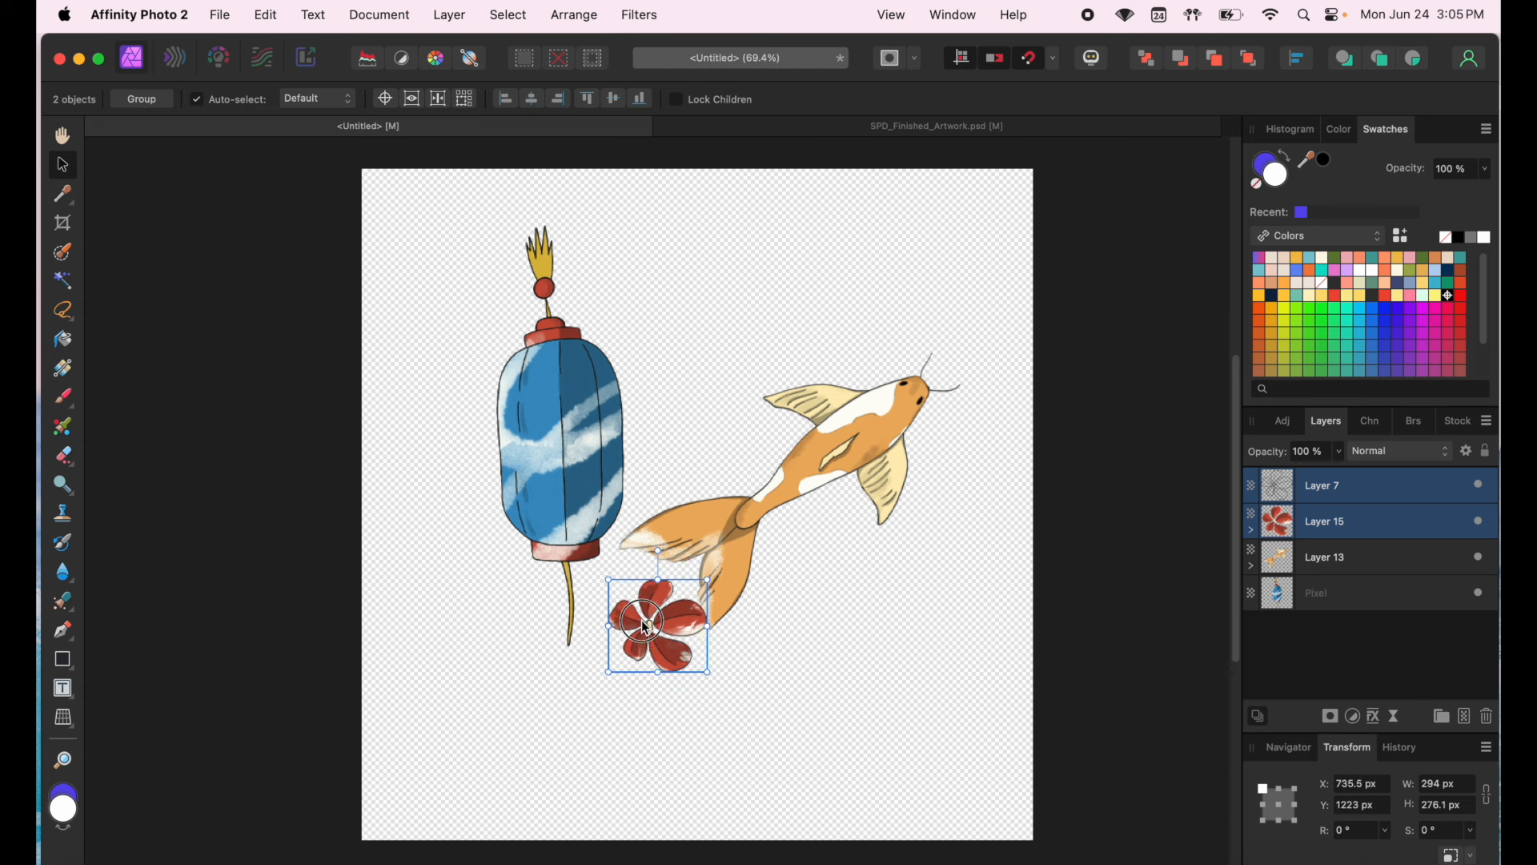
mouse_move(656, 623)
left_mouse_down()
mouse_move(633, 597)
mouse_move(635, 610)
left_mouse_up()
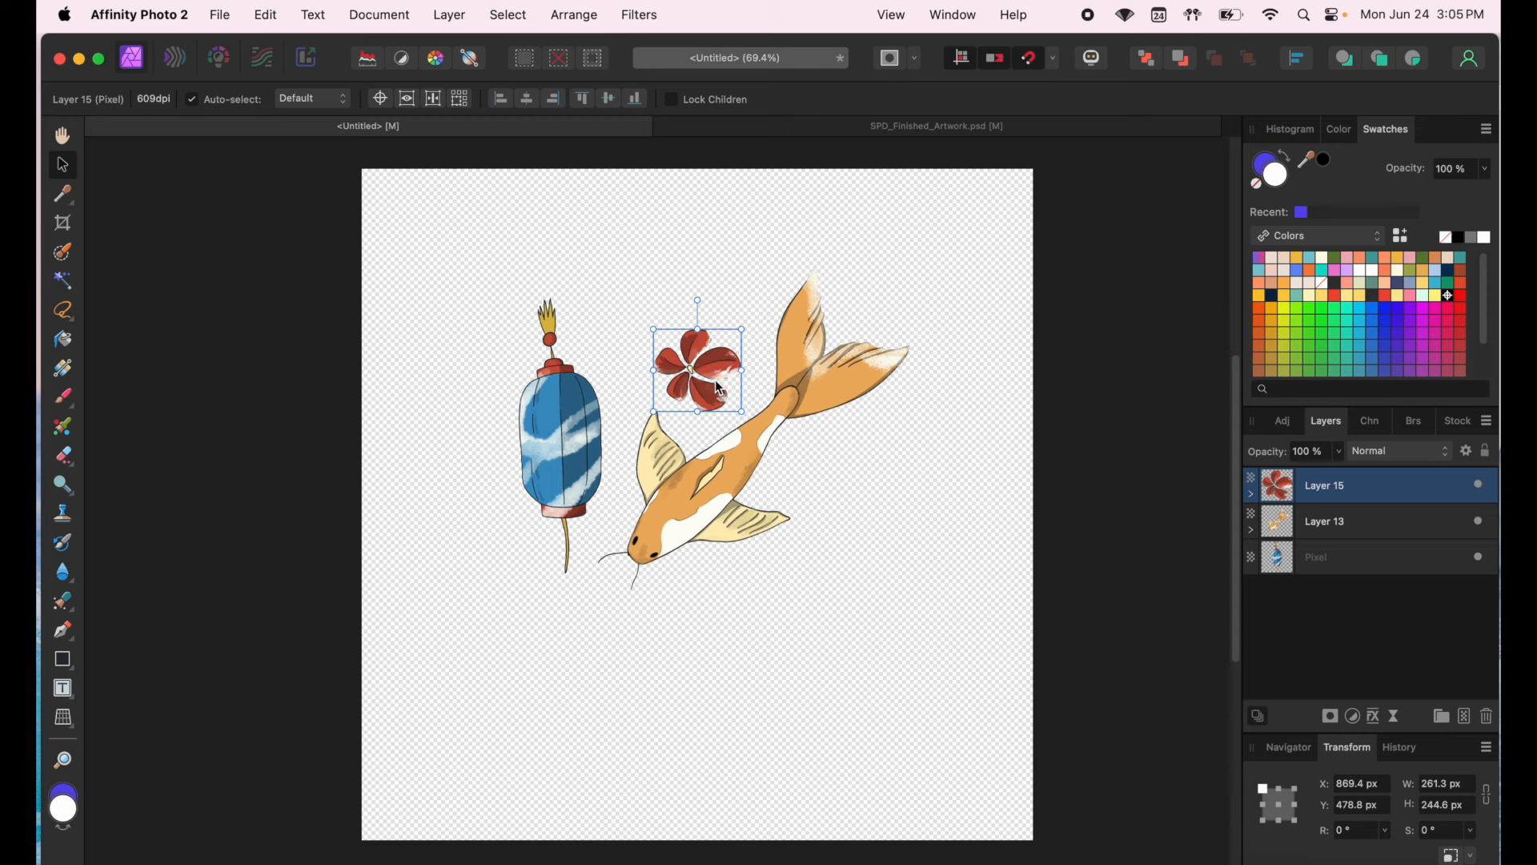
- Spread duplicates of the red flower around the koi and duplicate the koi toward the canvas's lower left
left_click_drag(719, 390, 771, 647)
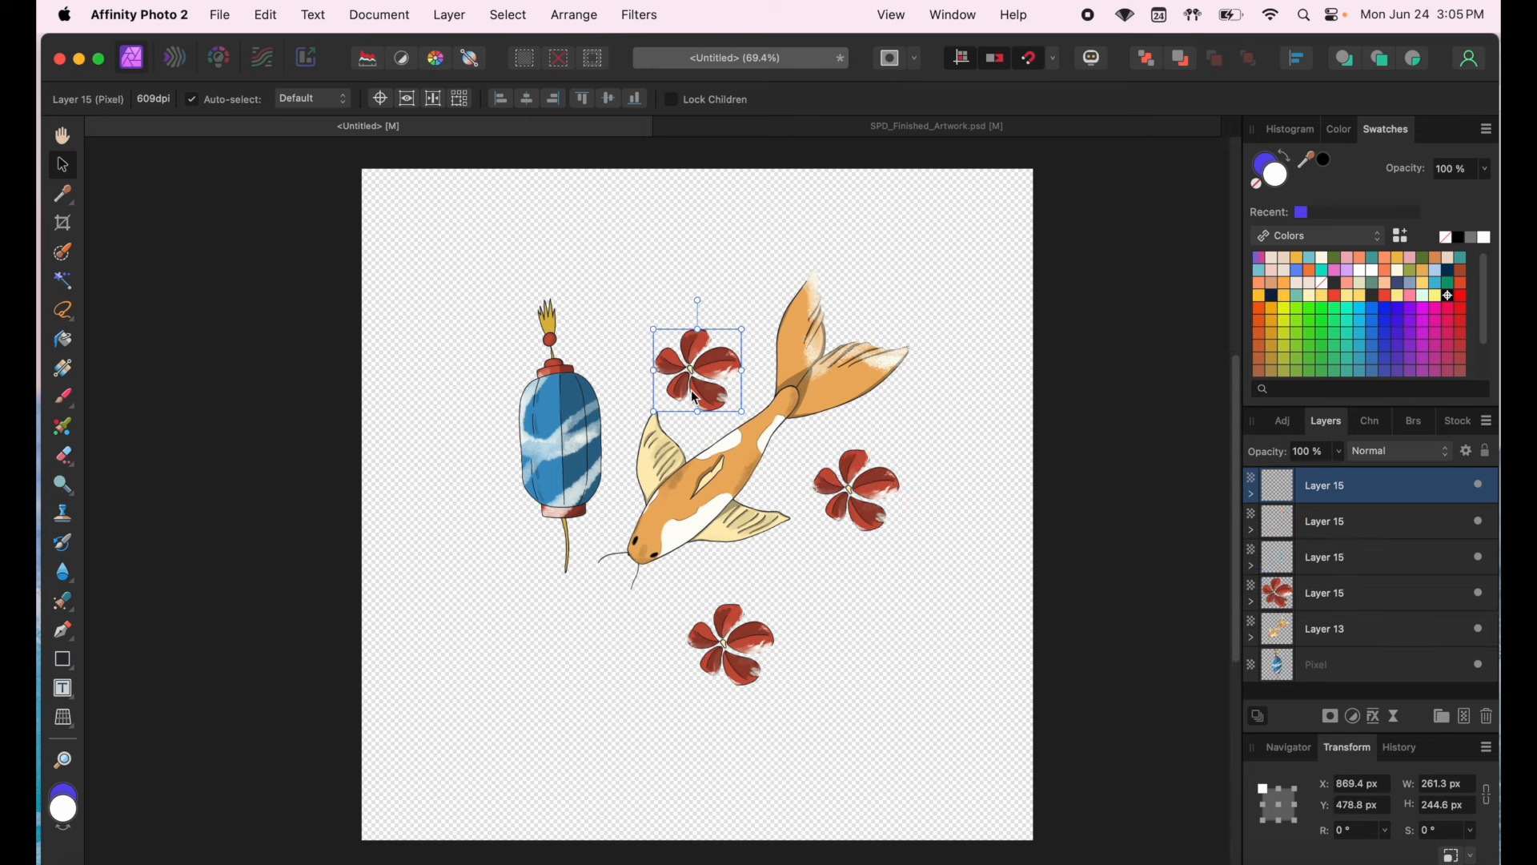
left_click(708, 515)
key("cmd+j")
left_click_drag(705, 508, 580, 693)
- Duplicate the lantern twice, placing one copy at the lower right and the other at X 1033.5 px, Y 98 px
left_click(570, 448)
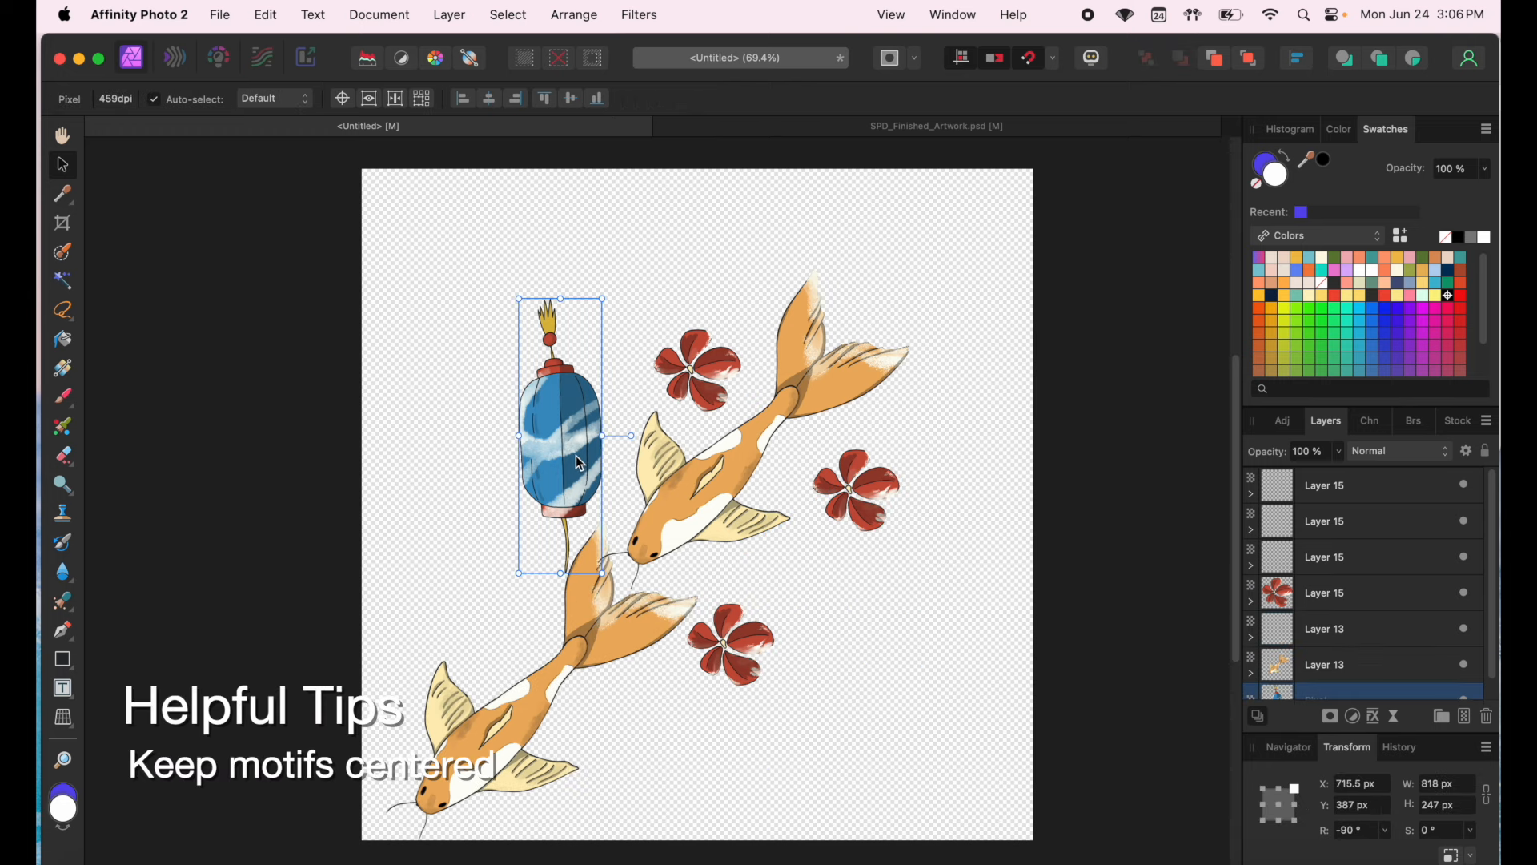
left_click_drag(558, 431, 865, 643)
left_click(537, 428)
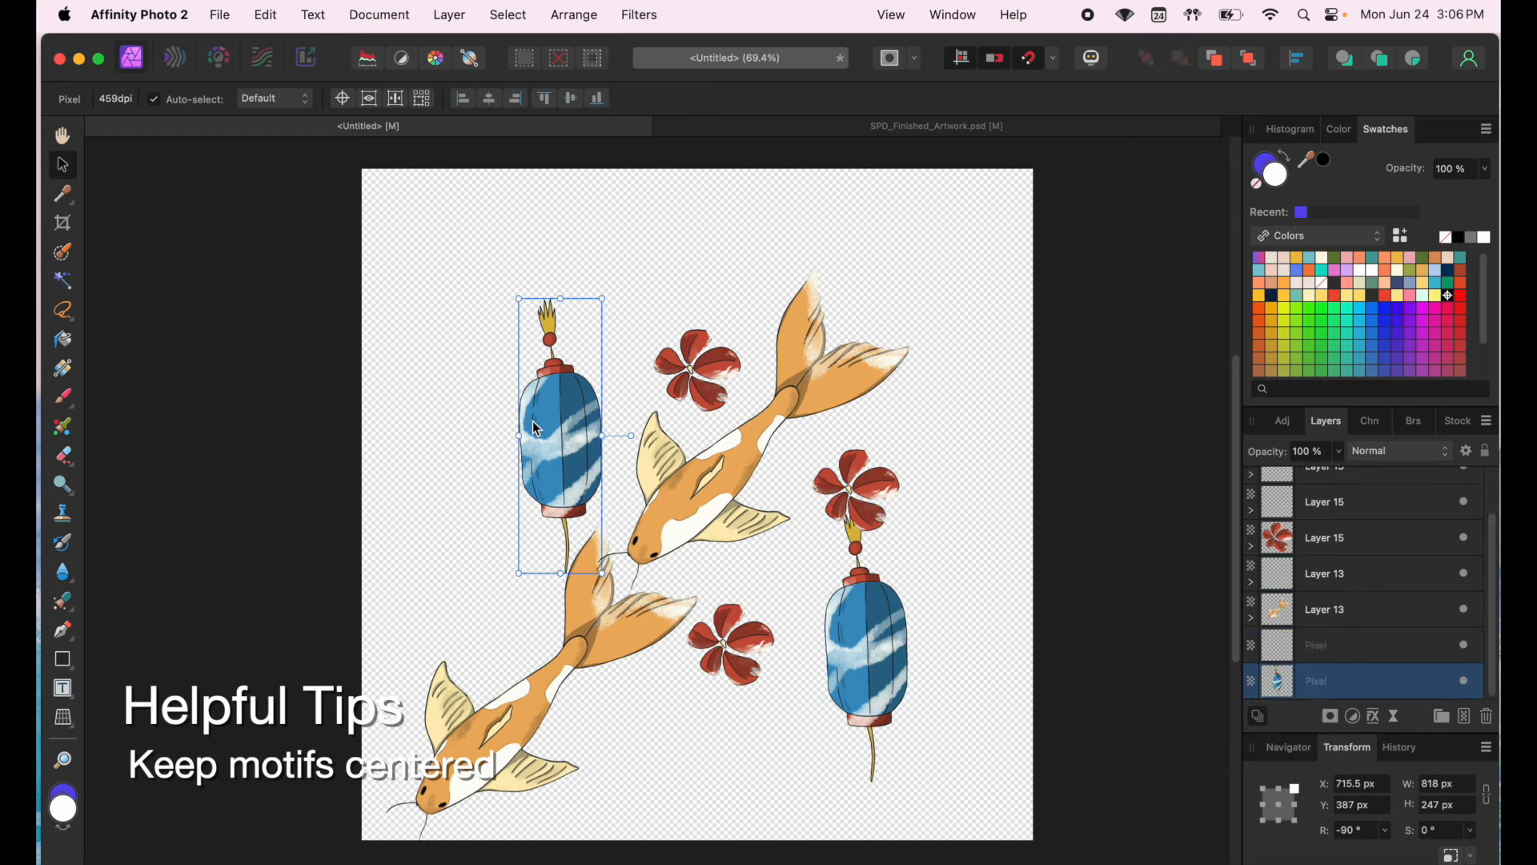
left_click_drag(537, 430, 658, 354)
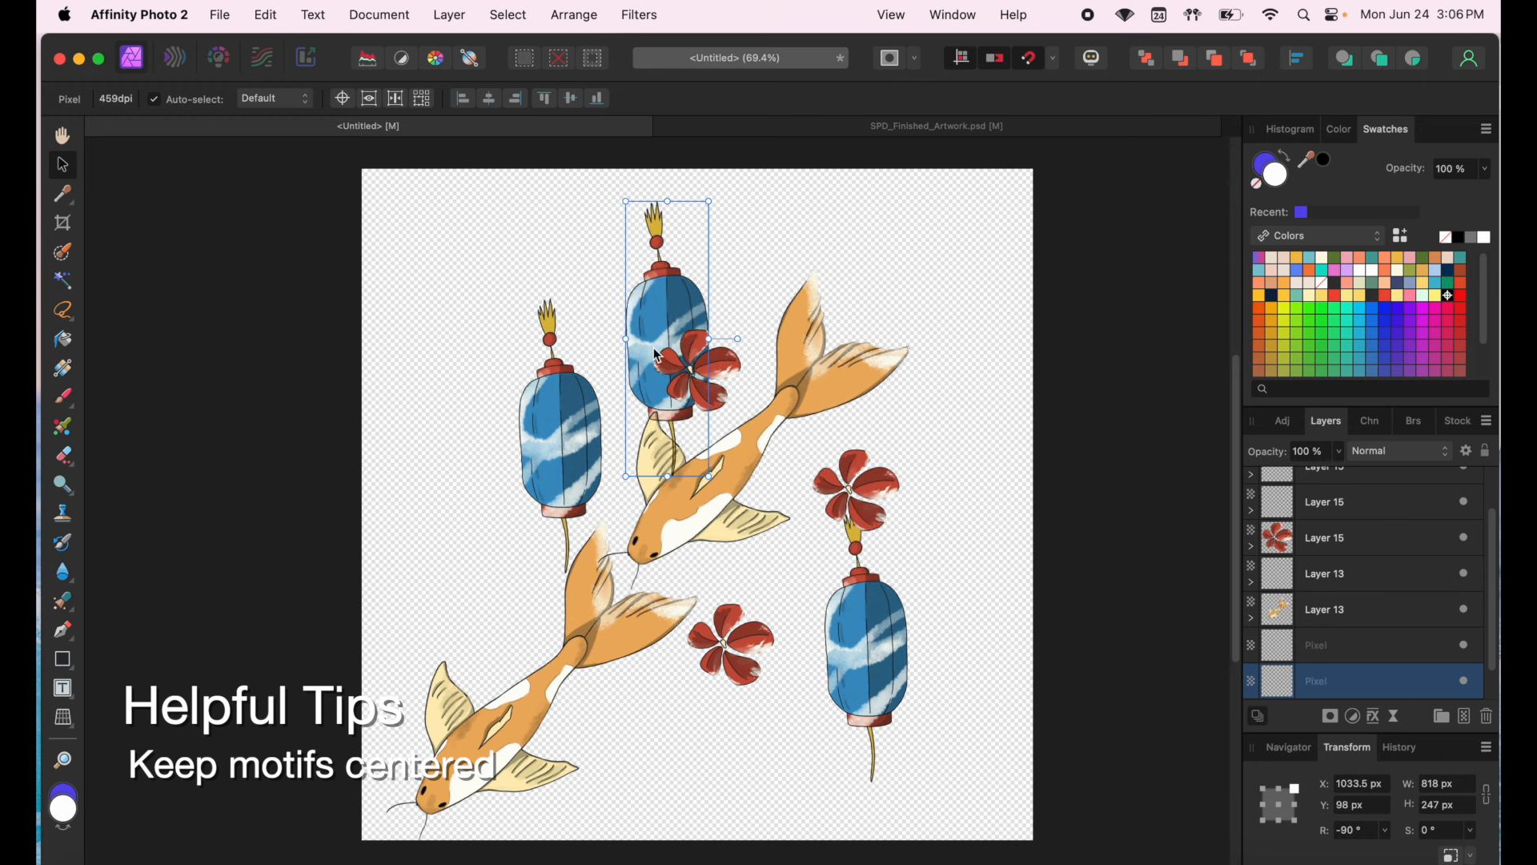
left_click(416, 324)
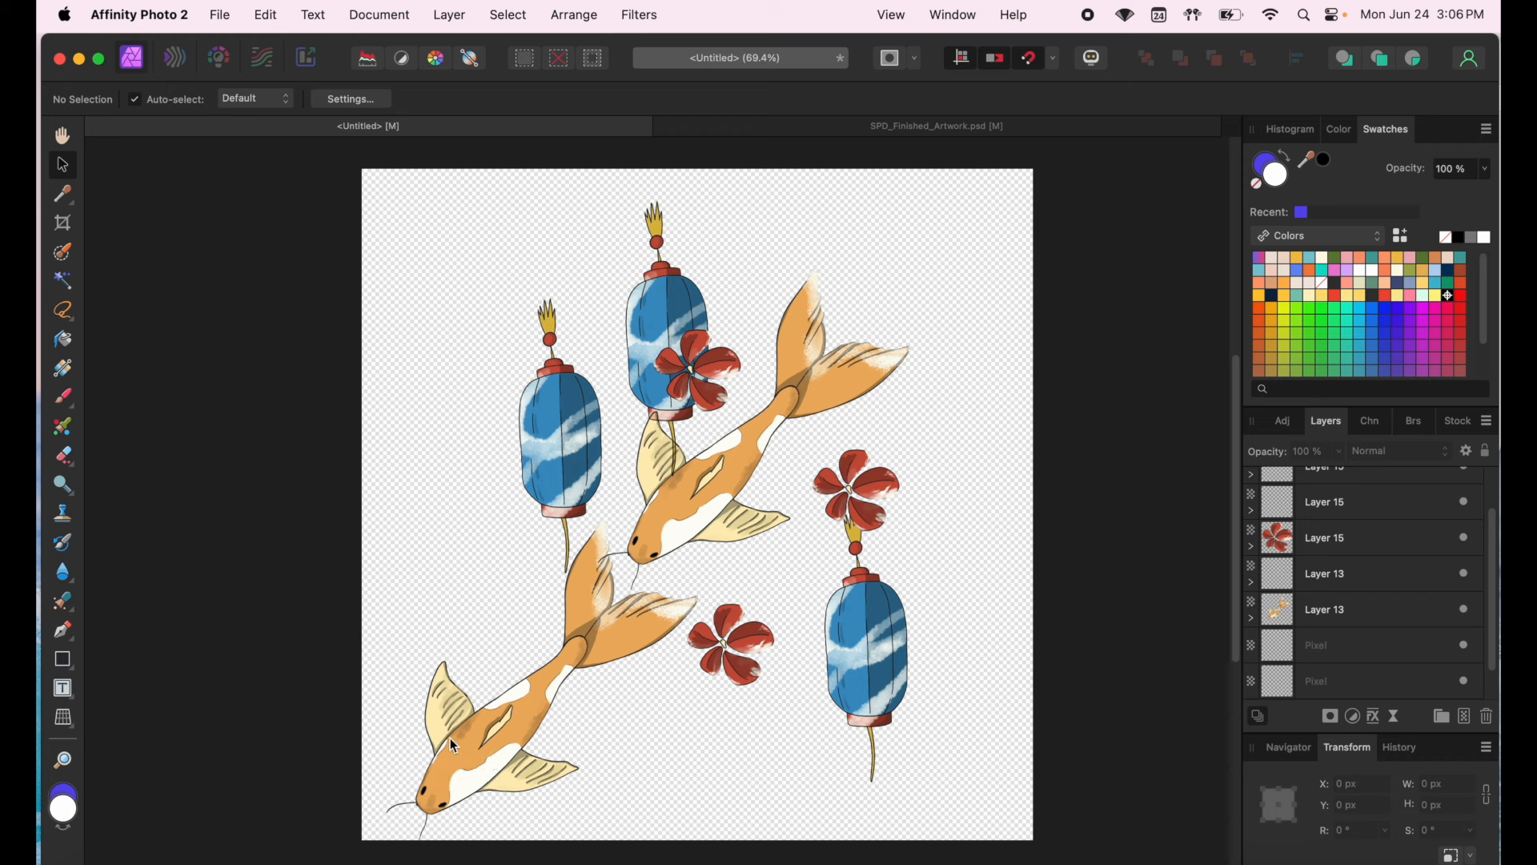
- Reposition the lower-left koi at the upper left, rotated to 42.4°, and move the overlapping lantern to the lower left
left_click(476, 738)
left_click_drag(476, 738, 497, 708)
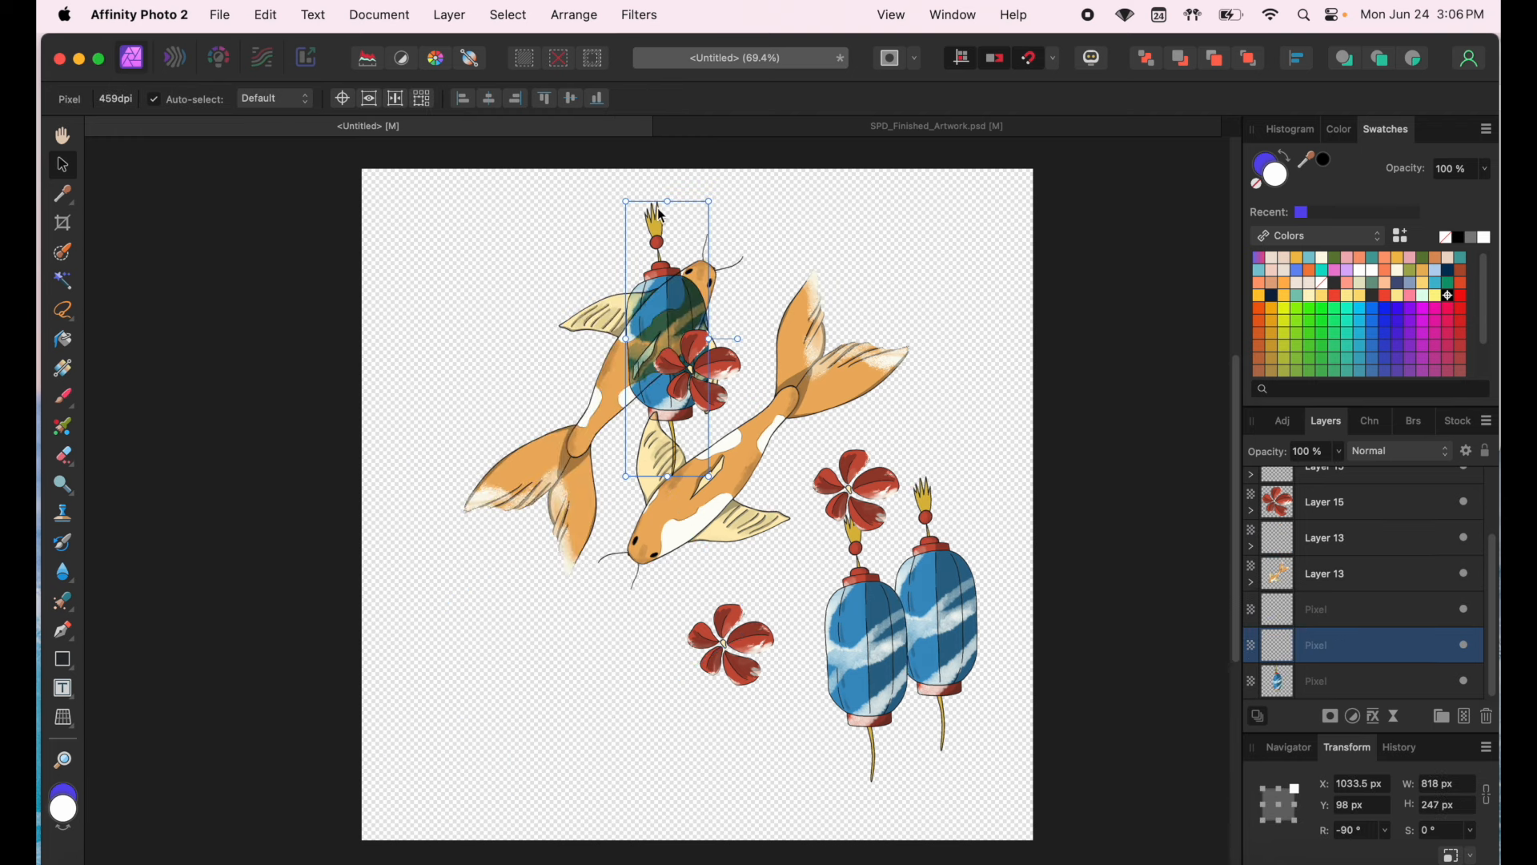
left_click_drag(662, 216, 447, 546)
- Move two red flowers near the canvas's lower edge, to X 587.4 px, Y 1755.4 px and X 1000 px, Y 1703.8 px
left_click(709, 365)
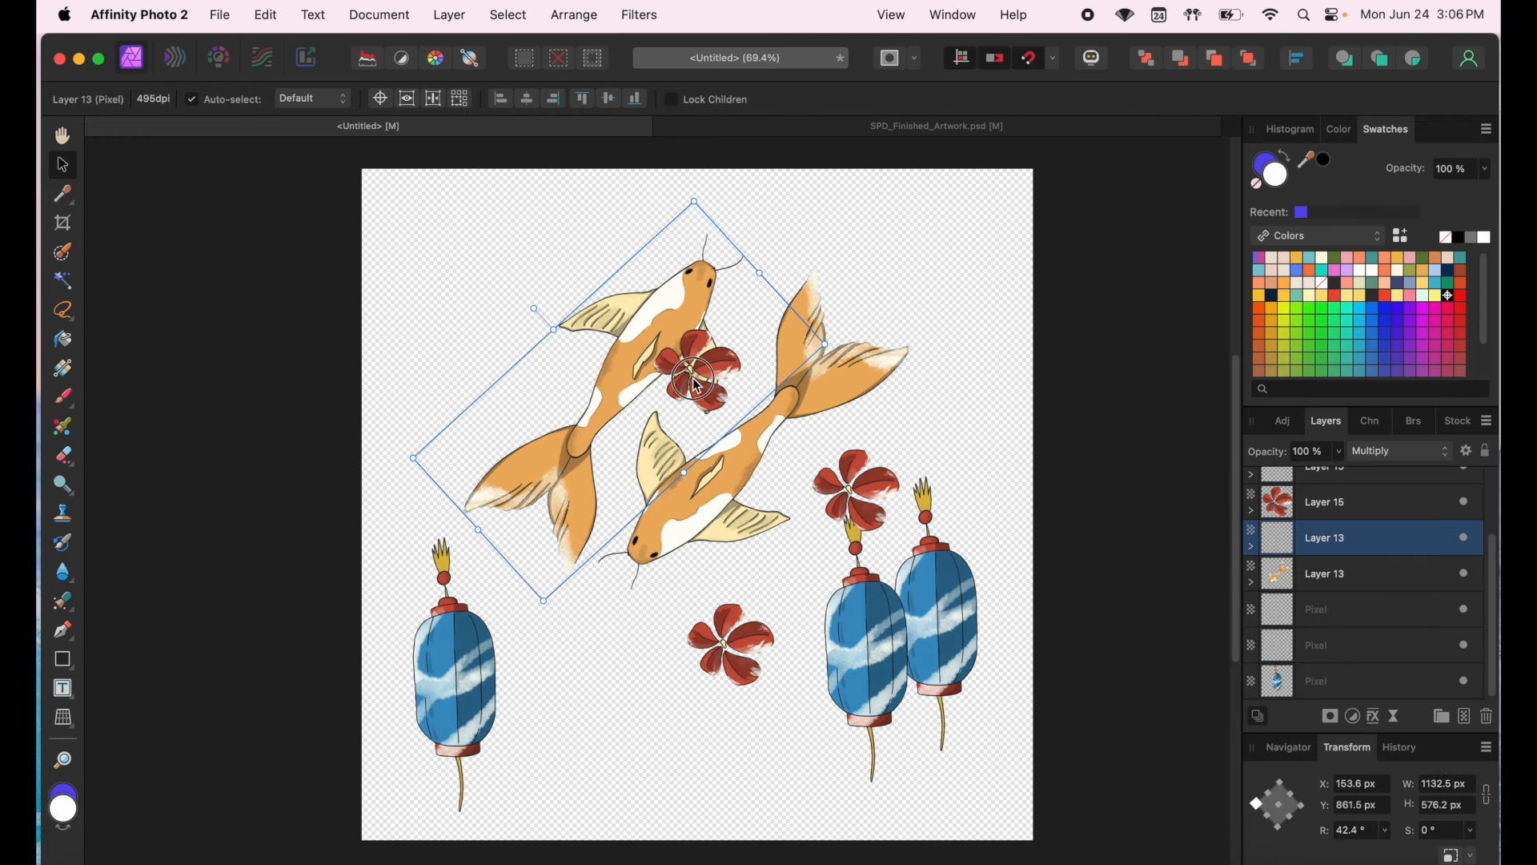
left_click(694, 380)
left_click_drag(700, 371, 605, 799)
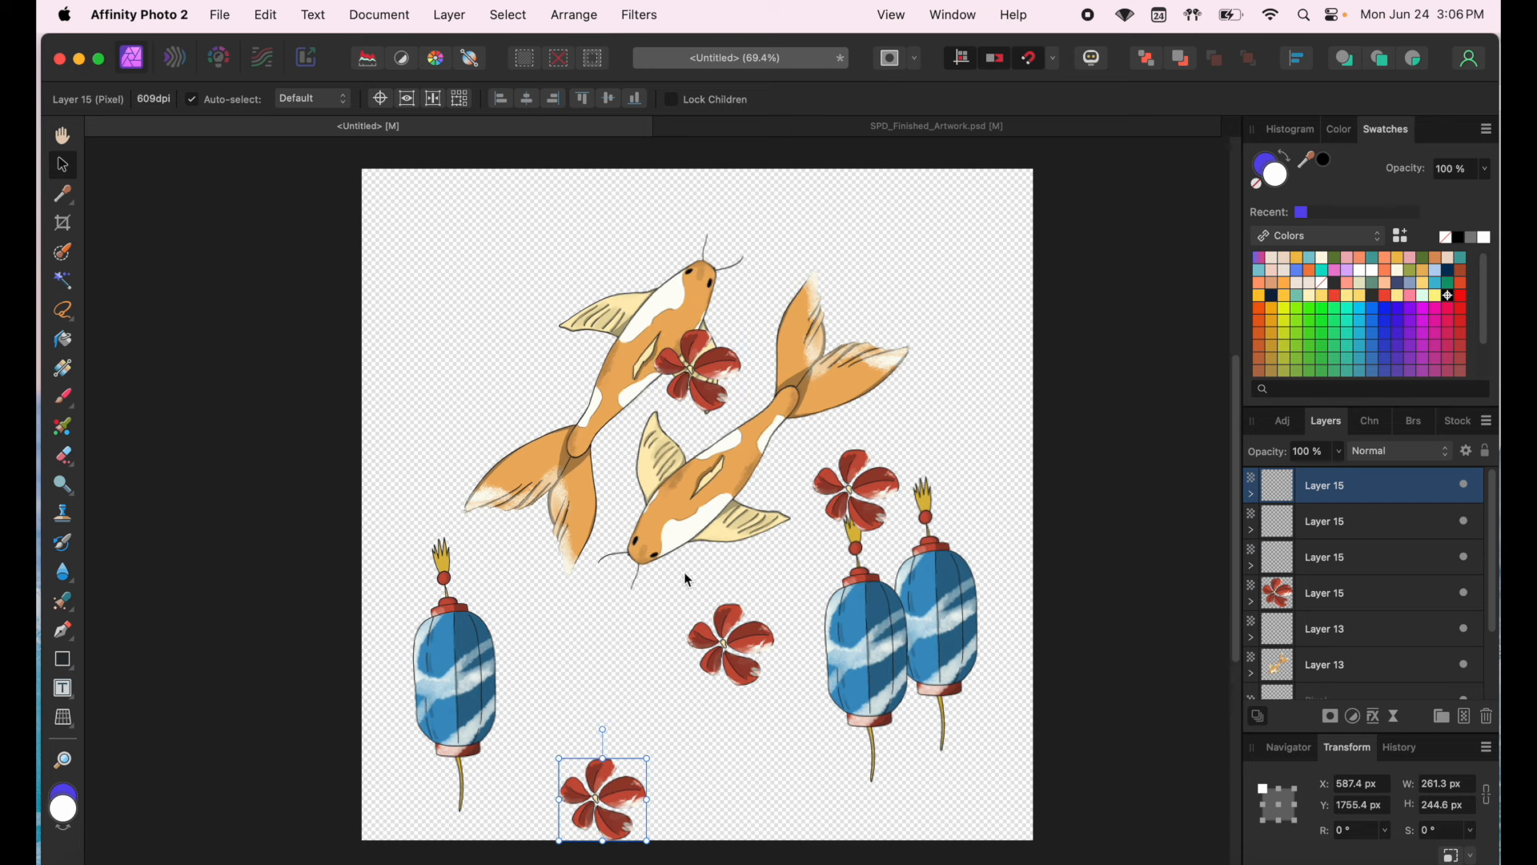
left_click(705, 338)
left_click_drag(704, 338, 748, 750)
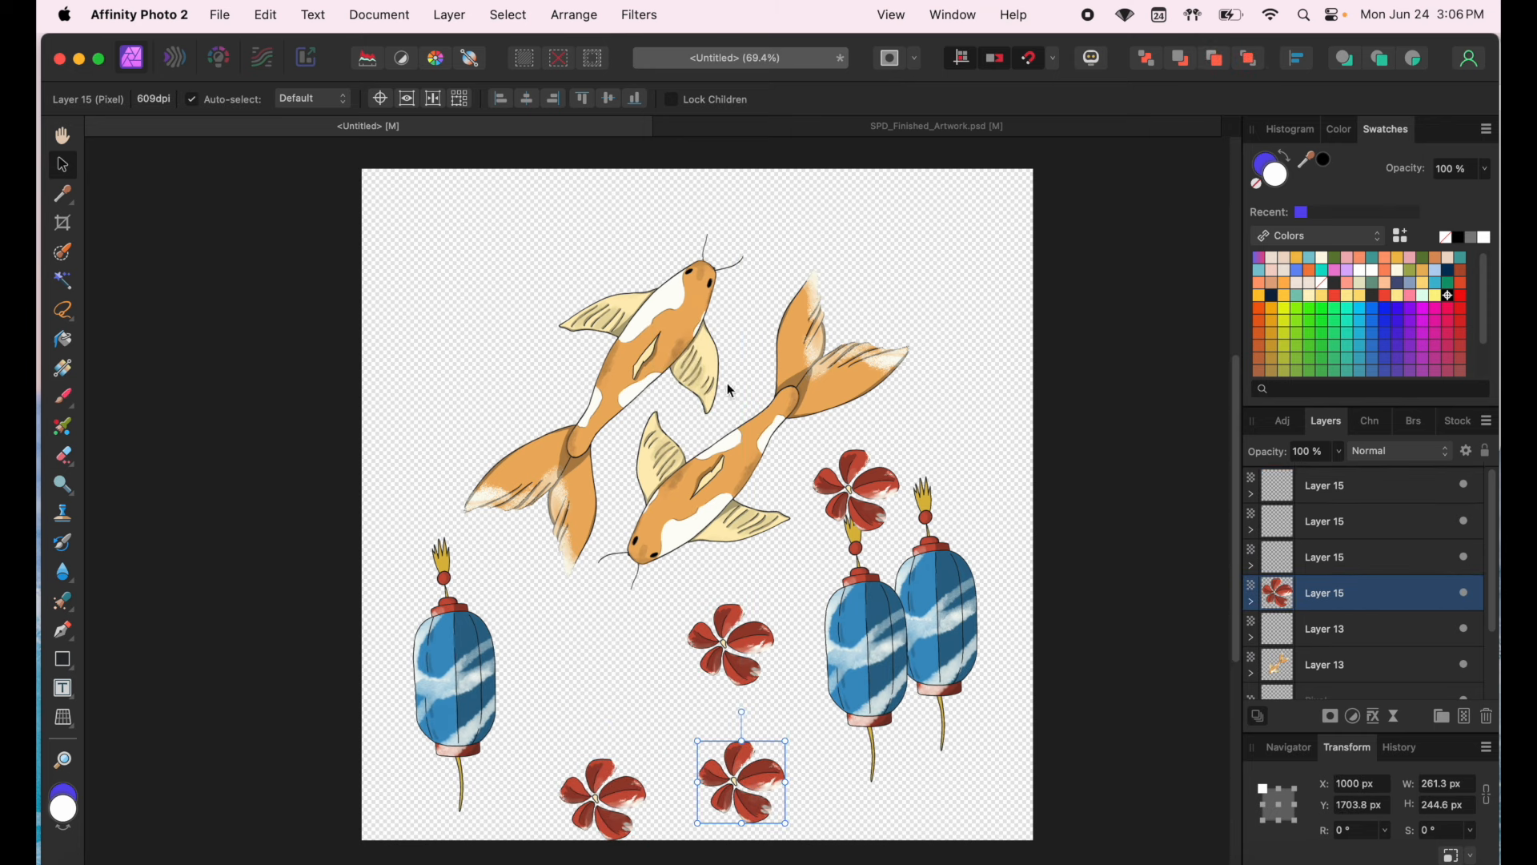
- Move one red flower onto the right koi's tail and another to the upper left, beside the upper koi
left_click(735, 644)
left_click_drag(738, 636, 827, 466)
left_click_drag(749, 652, 554, 376)
- Spread the lanterns toward the canvas's left and right sides and move the upper koi to X 746.8 px, Y 1801.8 px
left_click(911, 704)
left_click(875, 710)
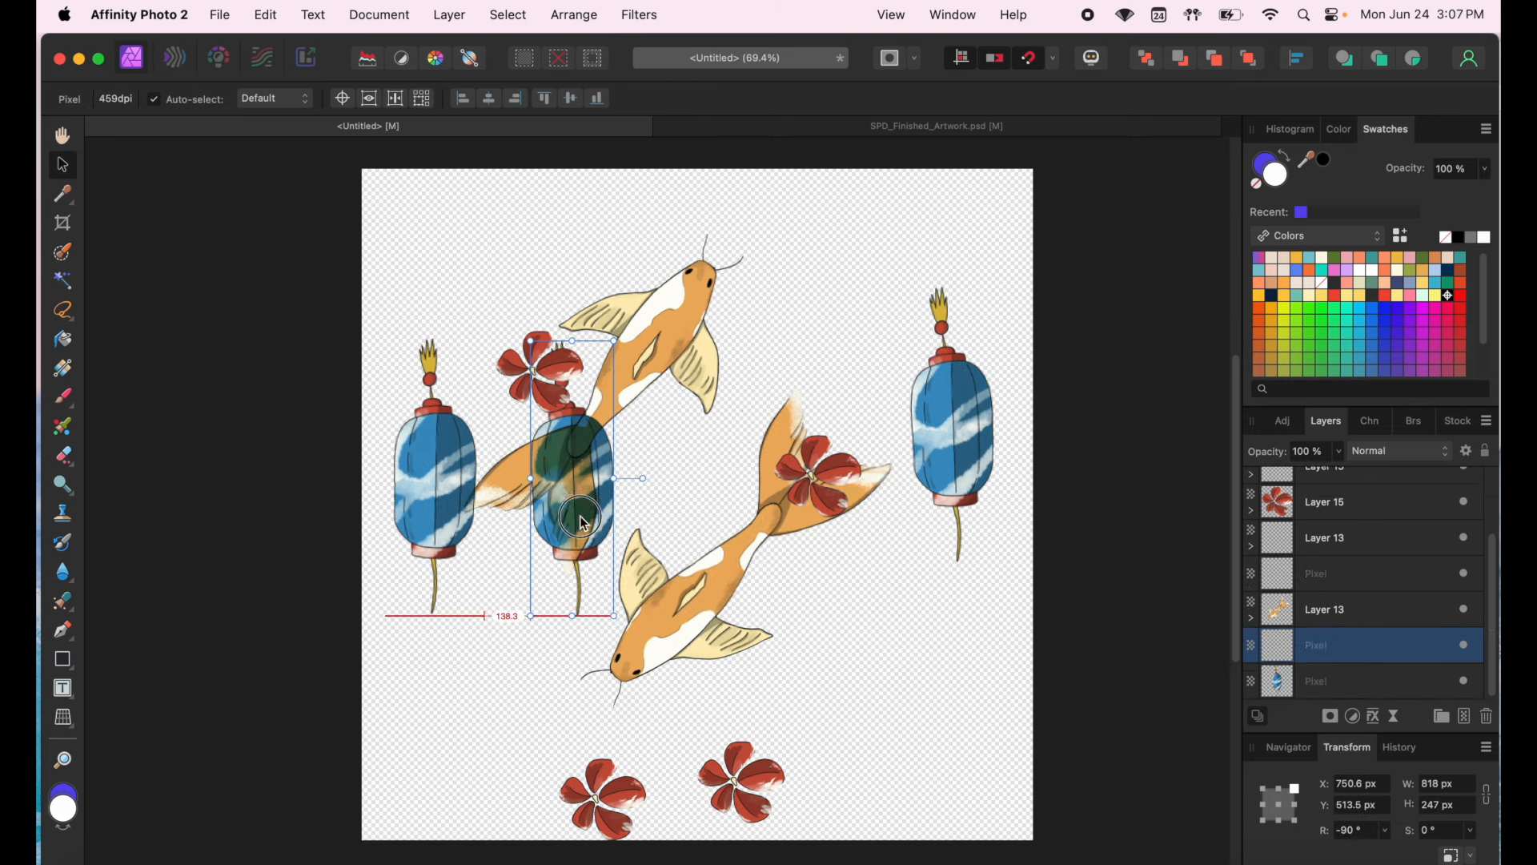
left_click_drag(585, 522, 584, 522)
left_click(641, 302)
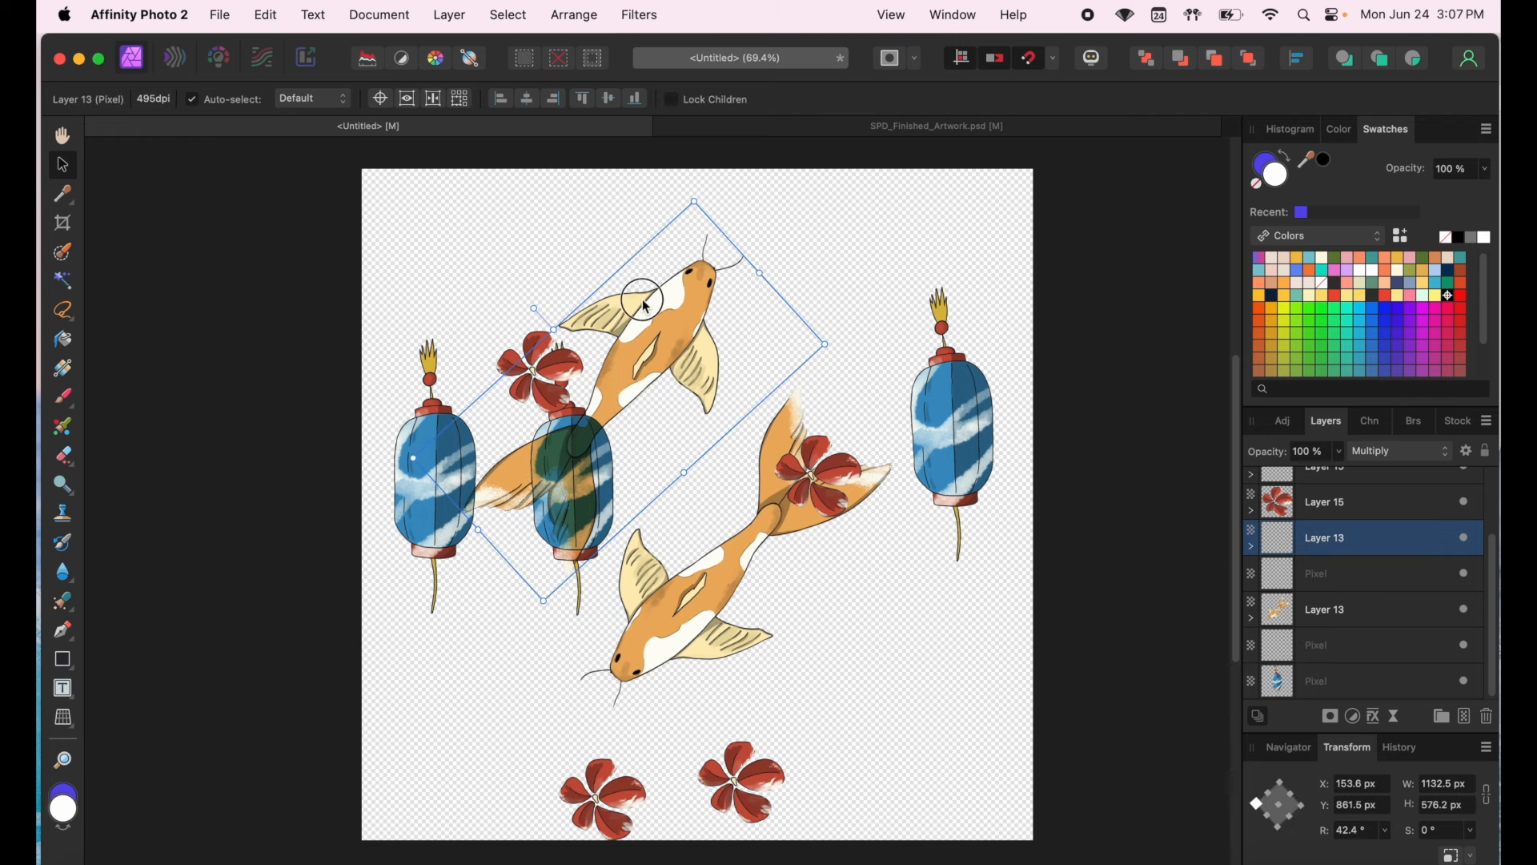
left_click_drag(656, 345, 857, 685)
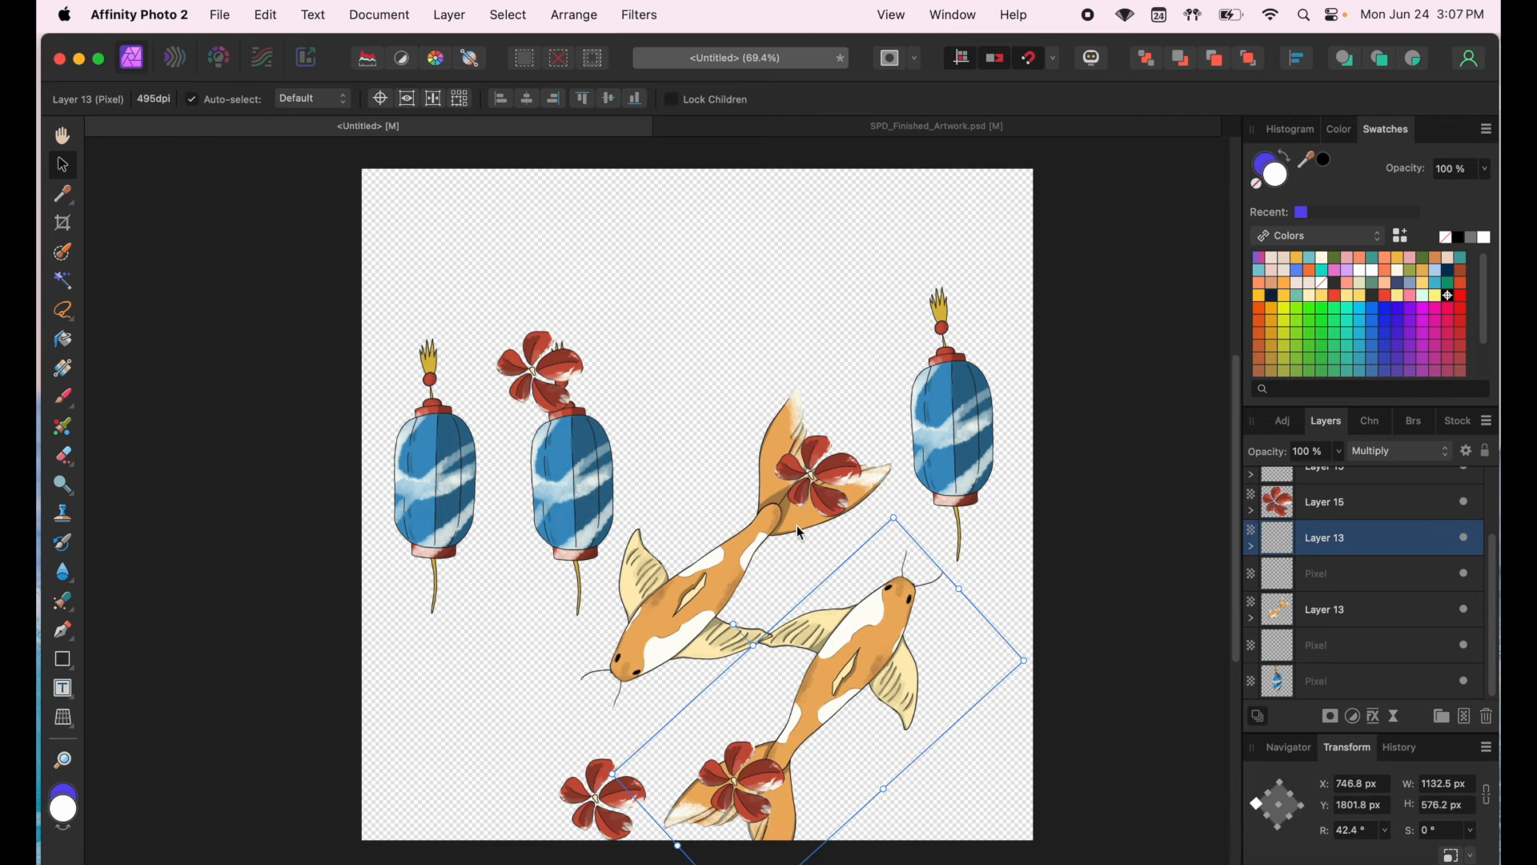
left_click(968, 376)
left_click_drag(545, 405, 495, 358)
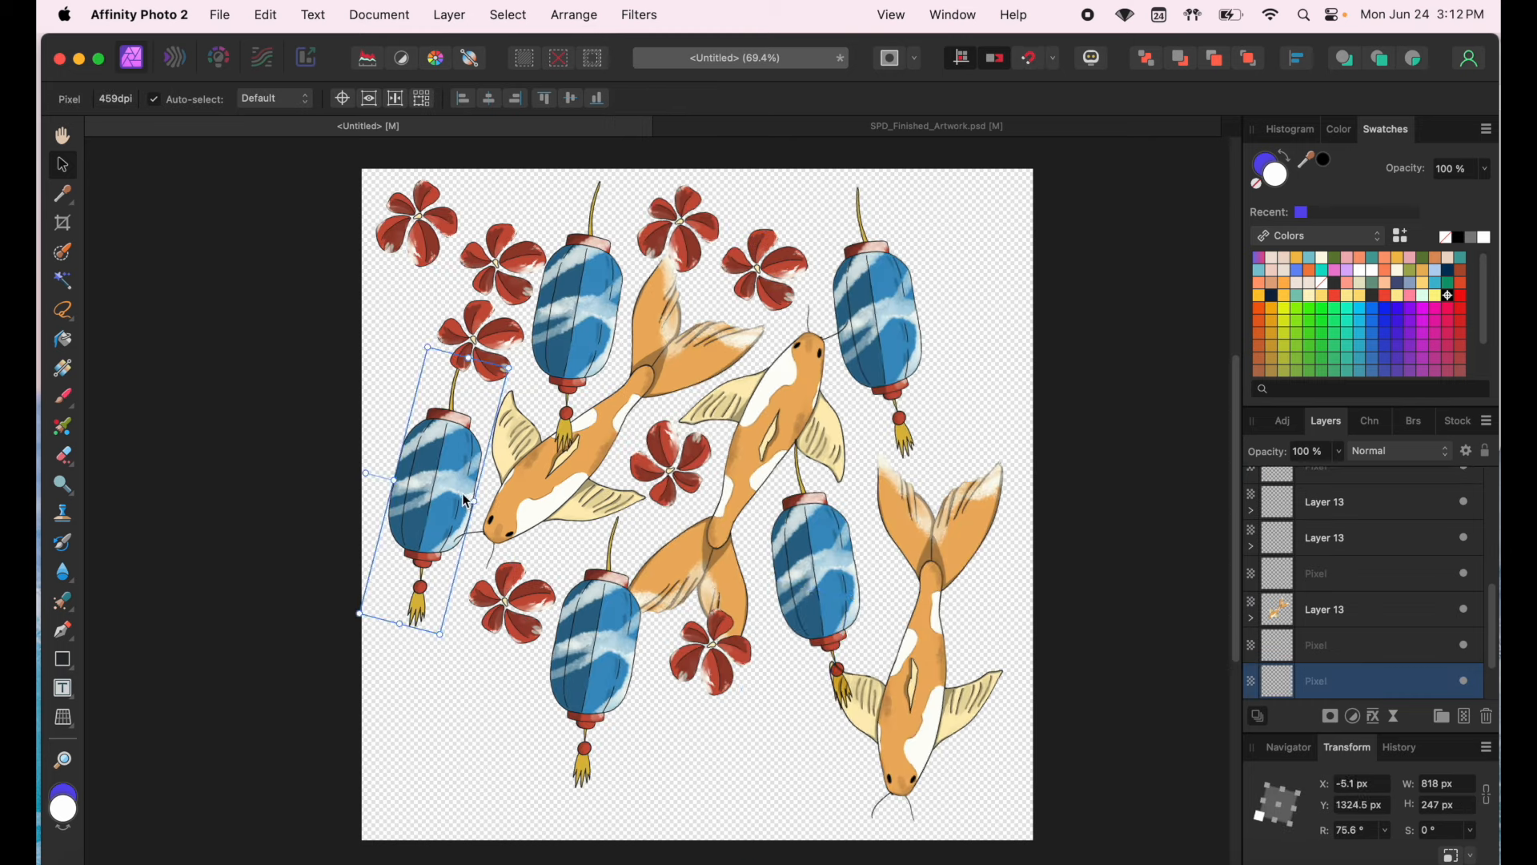
- Shift the middle koi and the upper lantern to the right and place another koi in the canvas's upper left
left_click(733, 514, "shift")
left_click_drag(730, 514, 755, 525)
left_click_drag(578, 312, 594, 332)
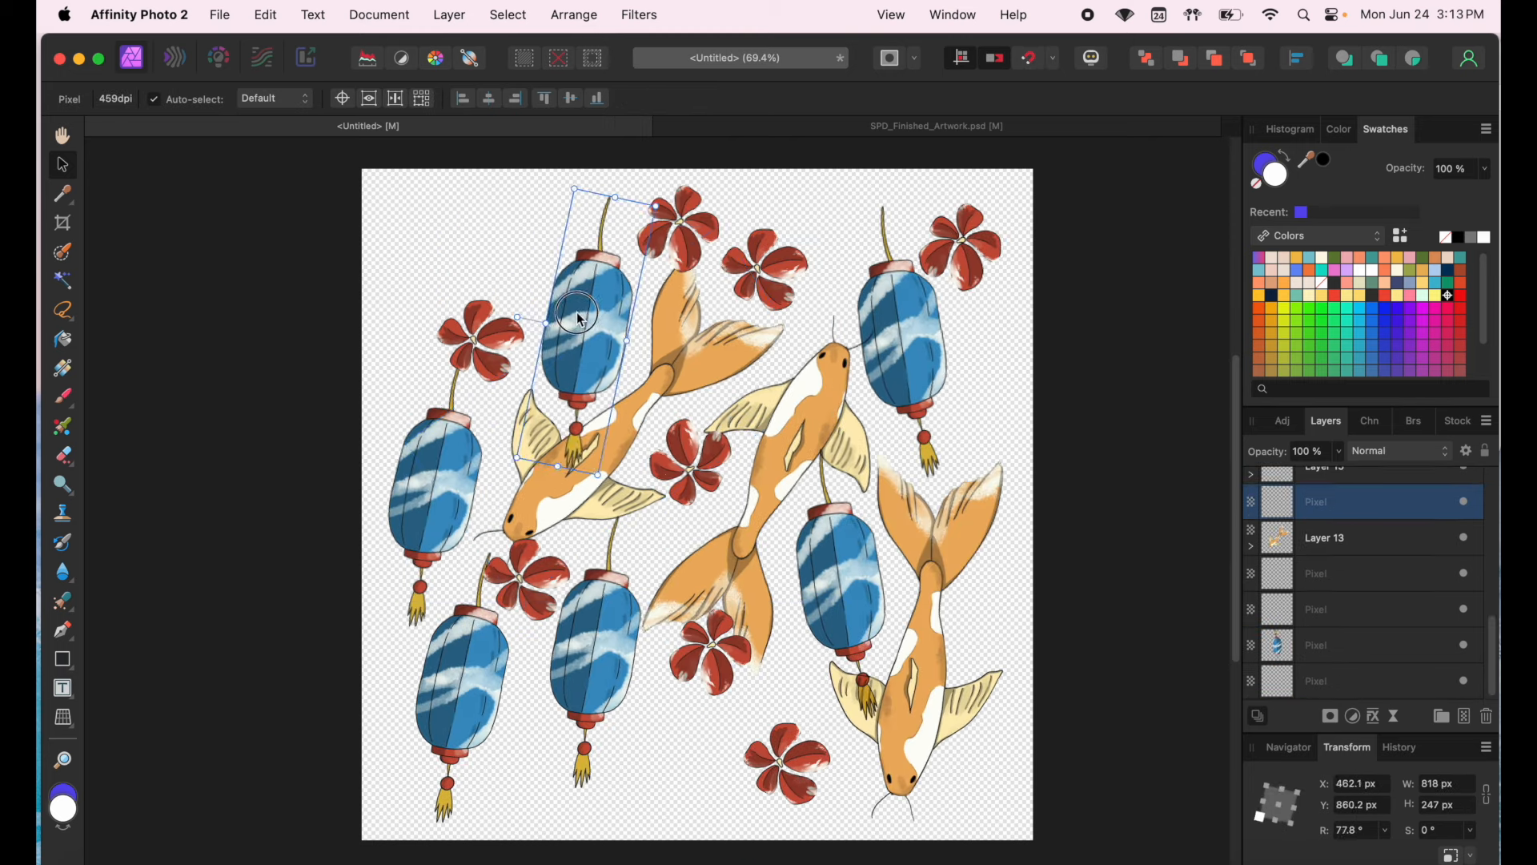
left_click(461, 664)
left_click_drag(758, 522, 485, 446)
left_click_drag(594, 336, 645, 322)
- Move three red flowers to the upper left, lower left and lower centre, and lower the left koi
left_click_drag(678, 228, 539, 232)
left_click_drag(481, 341, 533, 772)
left_click_drag(527, 580, 745, 749)
left_click_drag(576, 464, 548, 600)
left_click_drag(510, 788, 533, 791)
left_click_drag(793, 448, 775, 431)
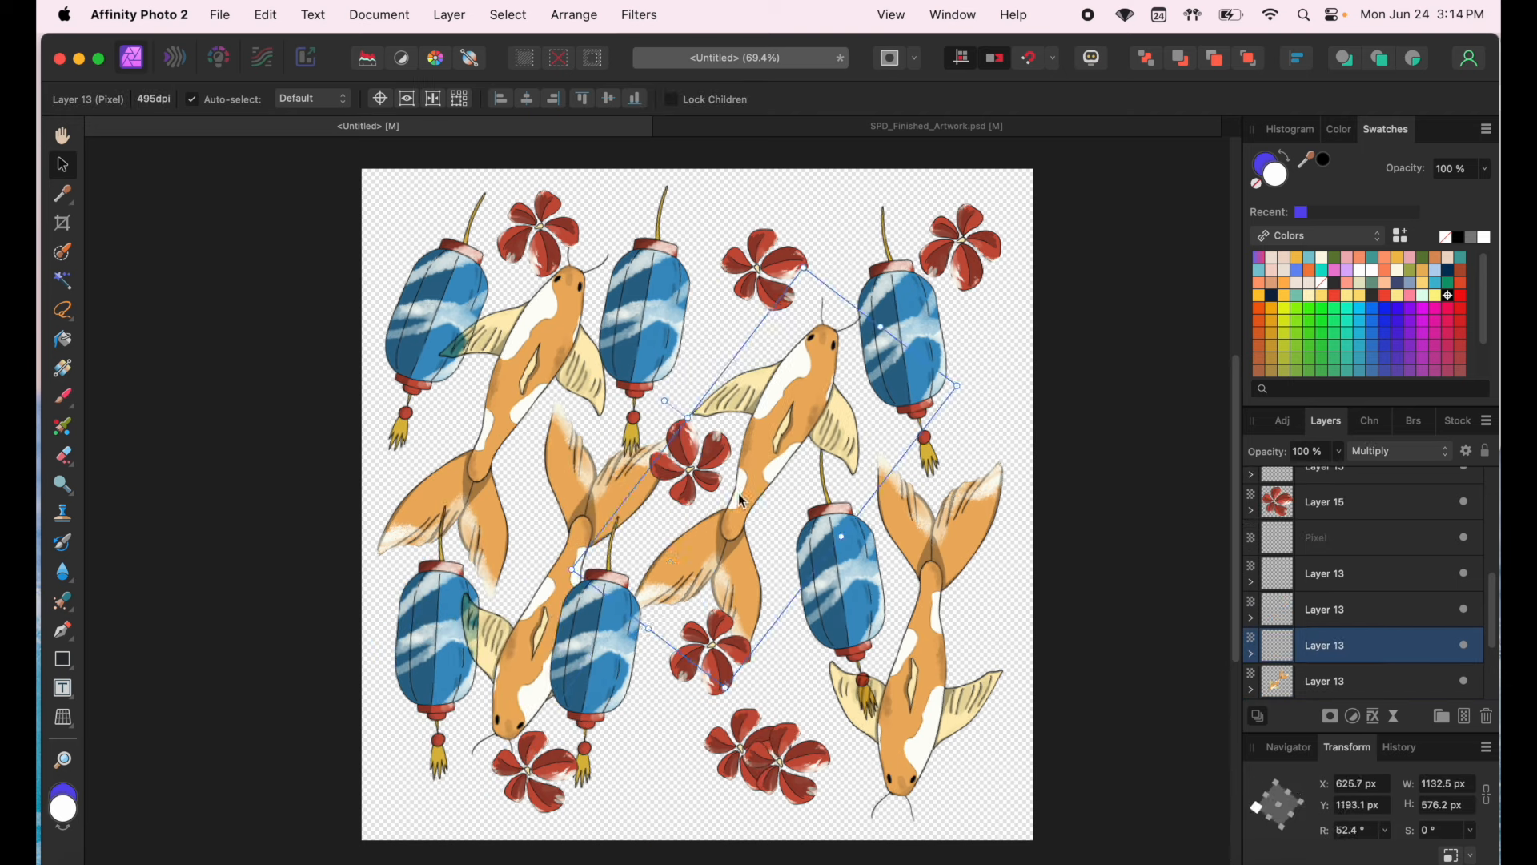
- Rotate the middle koi nearly upright and adjust the positions of the surrounding lanterns, flowers and right-hand koi
left_click_drag(596, 640, 650, 676)
left_click_drag(736, 210, 728, 200)
left_click_drag(691, 465, 669, 495)
left_click_drag(645, 314, 651, 314)
left_click_drag(728, 662, 798, 634)
left_click_drag(840, 580, 814, 542)
left_click_drag(923, 641, 909, 618)
- Flip the upper-middle lantern horizontally so it tilts the opposite way
left_click_drag(651, 320, 655, 326)
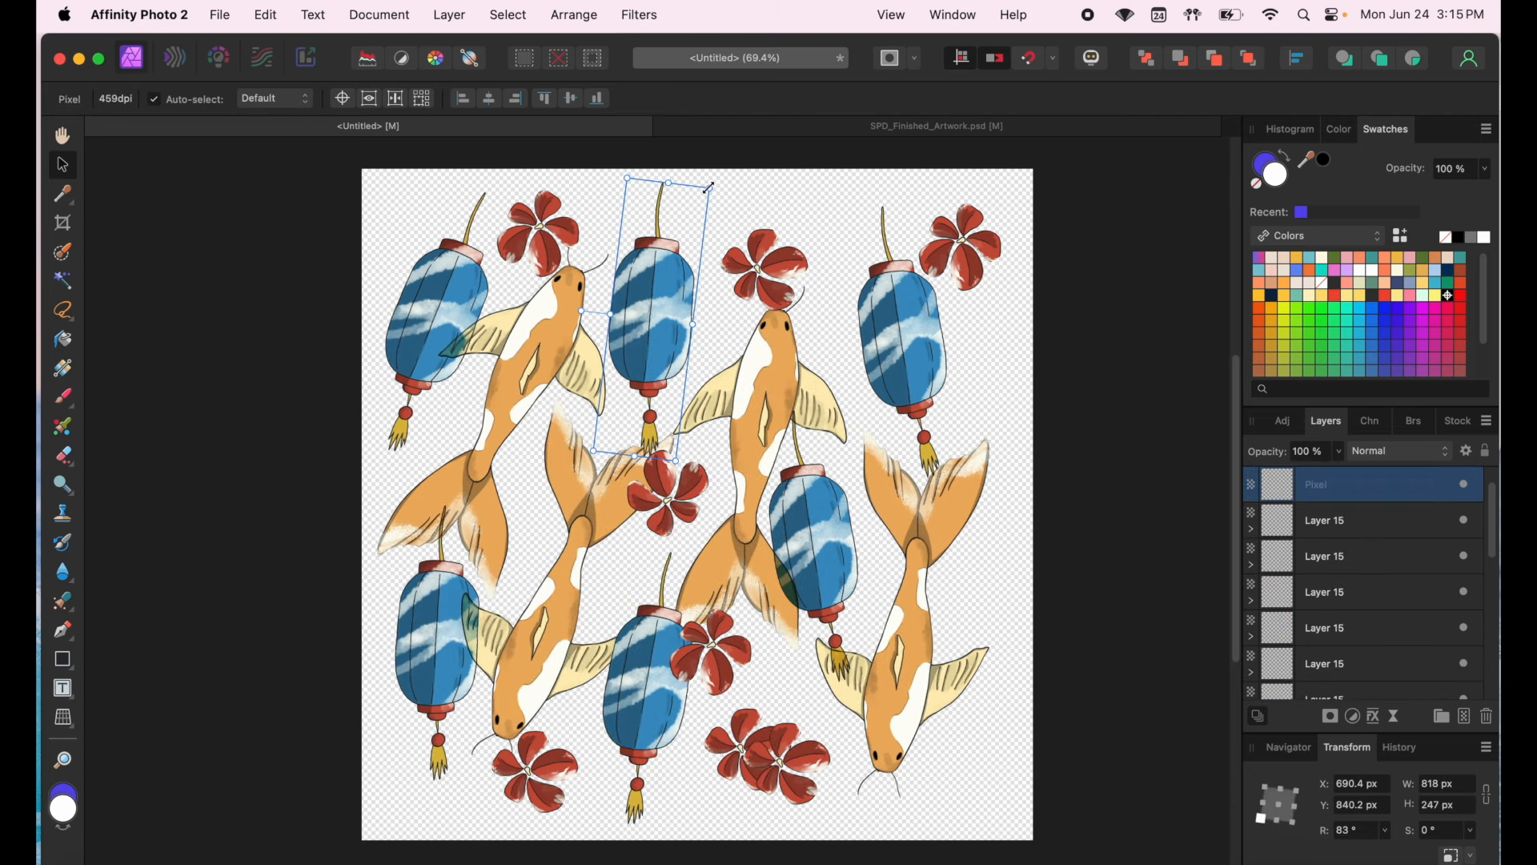
left_click(574, 15)
left_click(605, 454)
left_click(574, 14)
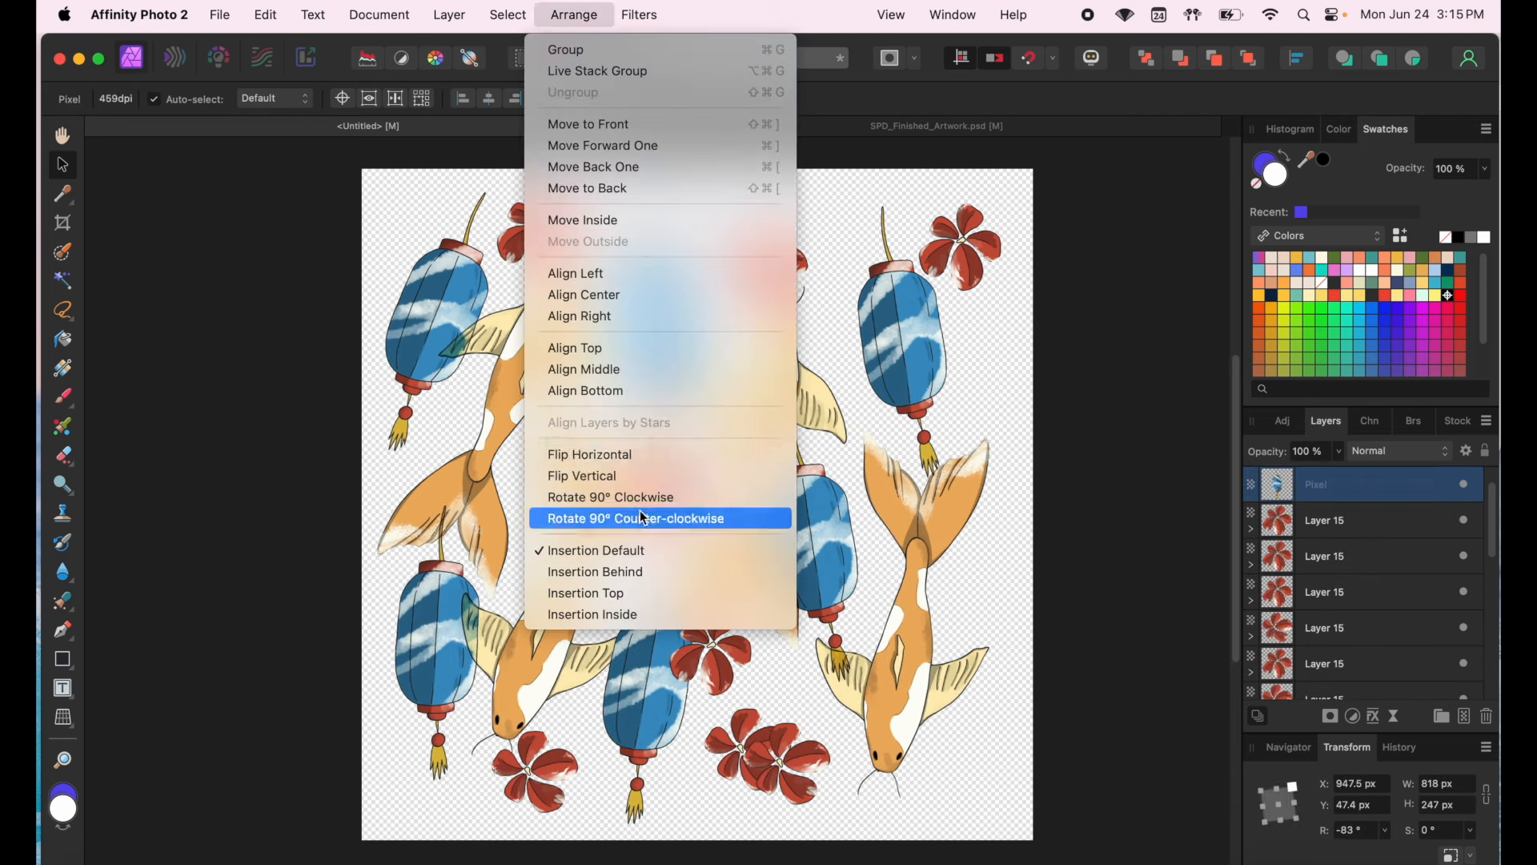
- Space out the red flowers and lanterns, moving one of the overlapping bottom flowers to the right of the right-hand koi
left_click_drag(667, 497, 674, 512)
left_click_drag(647, 680, 638, 658)
left_click_drag(711, 647, 731, 658)
left_click_drag(783, 766, 977, 599)
left_click_drag(735, 749, 803, 745)
left_click_drag(760, 271, 734, 261)
left_click_drag(902, 338, 876, 327)
- Duplicate the right-edge red flower upward and the lower-middle red flower downward to fill the gaps
left_click_drag(979, 597, 969, 358, "alt")
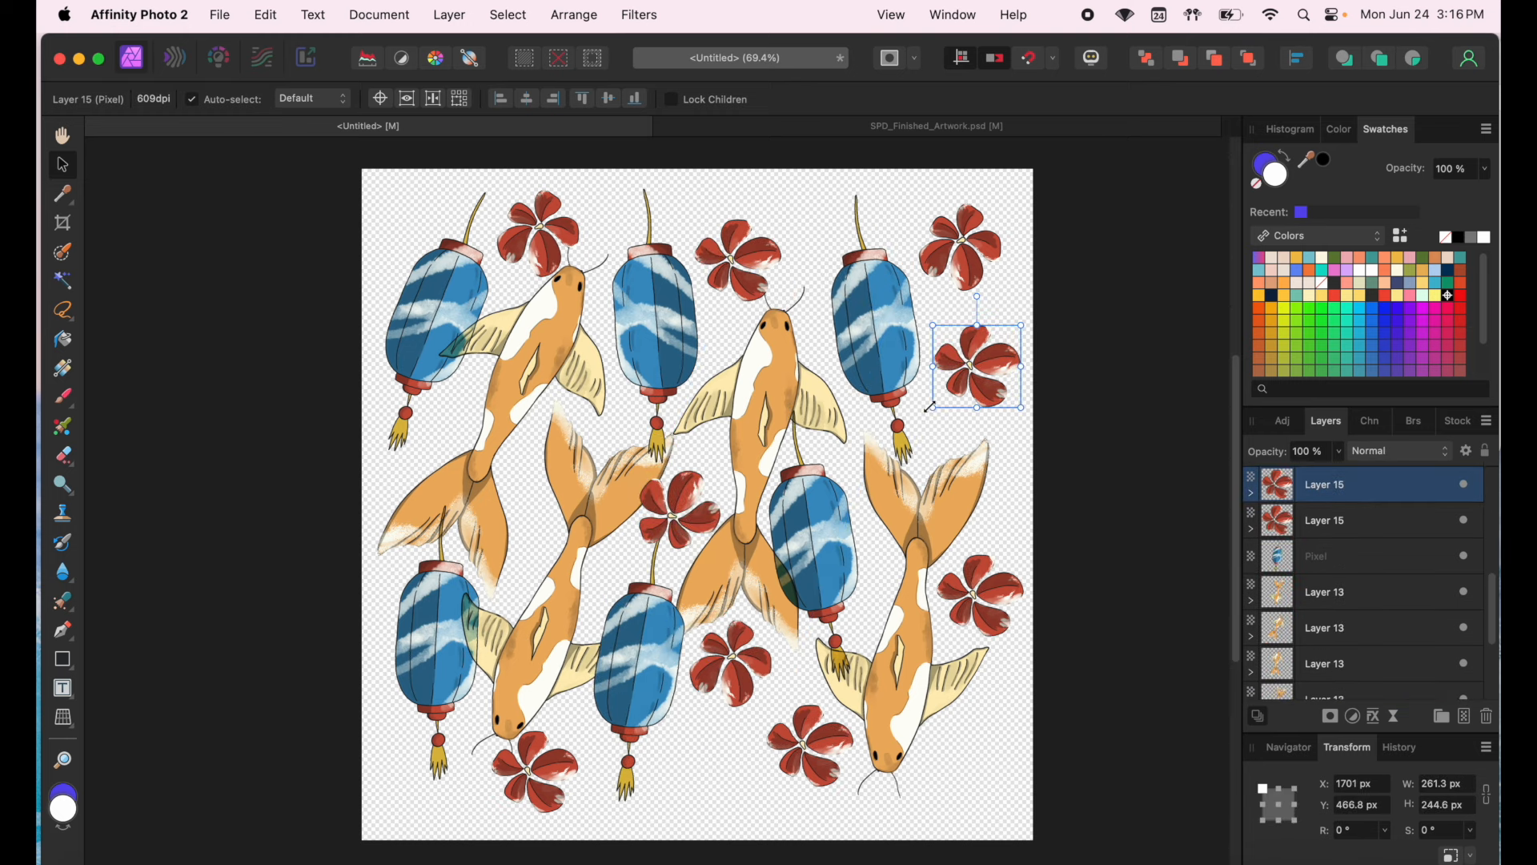
left_click_drag(731, 666, 706, 762, "alt")
left_click(974, 750)
- Straighten the upper-left lantern so it hangs more upright and lower the lantern beneath it
left_click(437, 314)
left_click_drag(1321, 680, 1321, 474)
left_click_drag(367, 293, 358, 312)
left_click_drag(450, 639, 442, 670)
- Place an upright lantern at the lower right and move the right-edge flower between the two left koi at X 476 px, Y 644.8 px
left_click(979, 597)
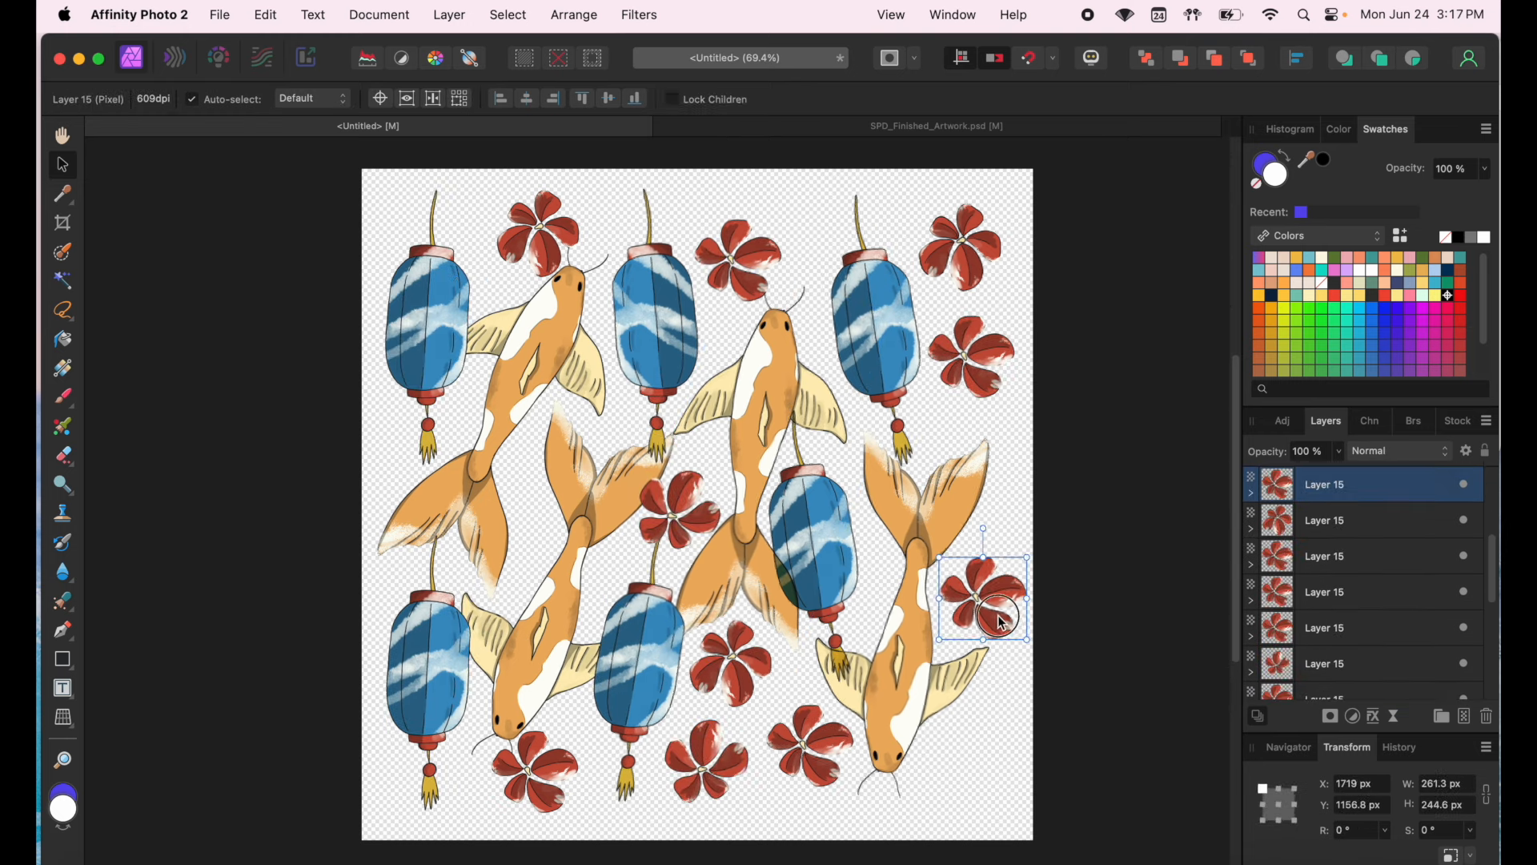
left_click_drag(979, 597, 740, 476)
left_click_drag(812, 548, 964, 676)
left_click_drag(897, 677, 898, 654)
right_click(957, 674)
left_click(1221, 712)
left_click_drag(1036, 653, 1038, 663)
left_click_drag(970, 670, 986, 678)
left_click_drag(741, 477, 563, 428)
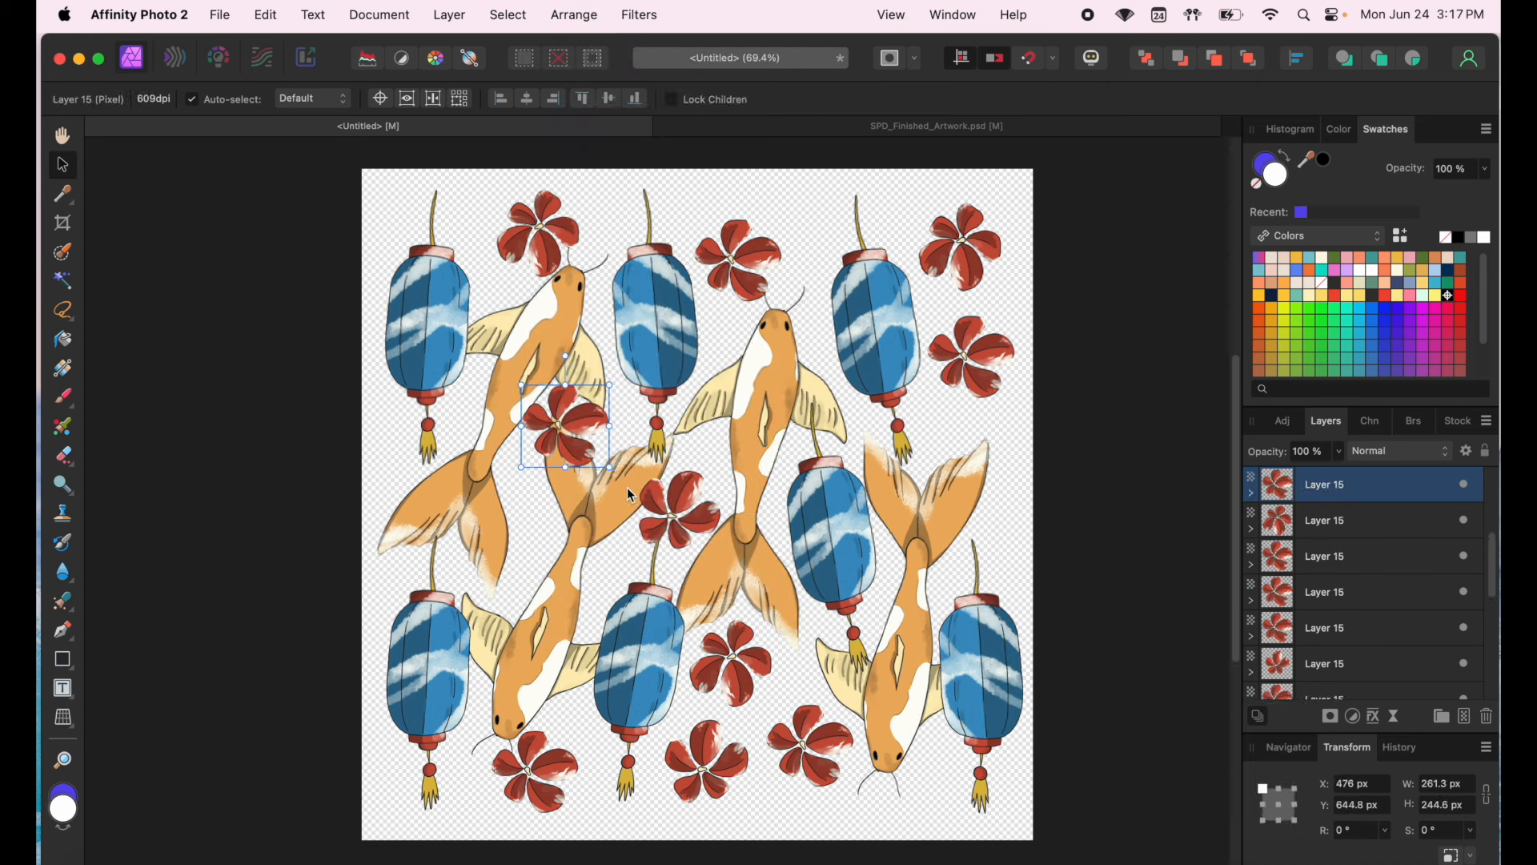
- Try to select all the motifs on the canvas and group them
left_click(239, 227)
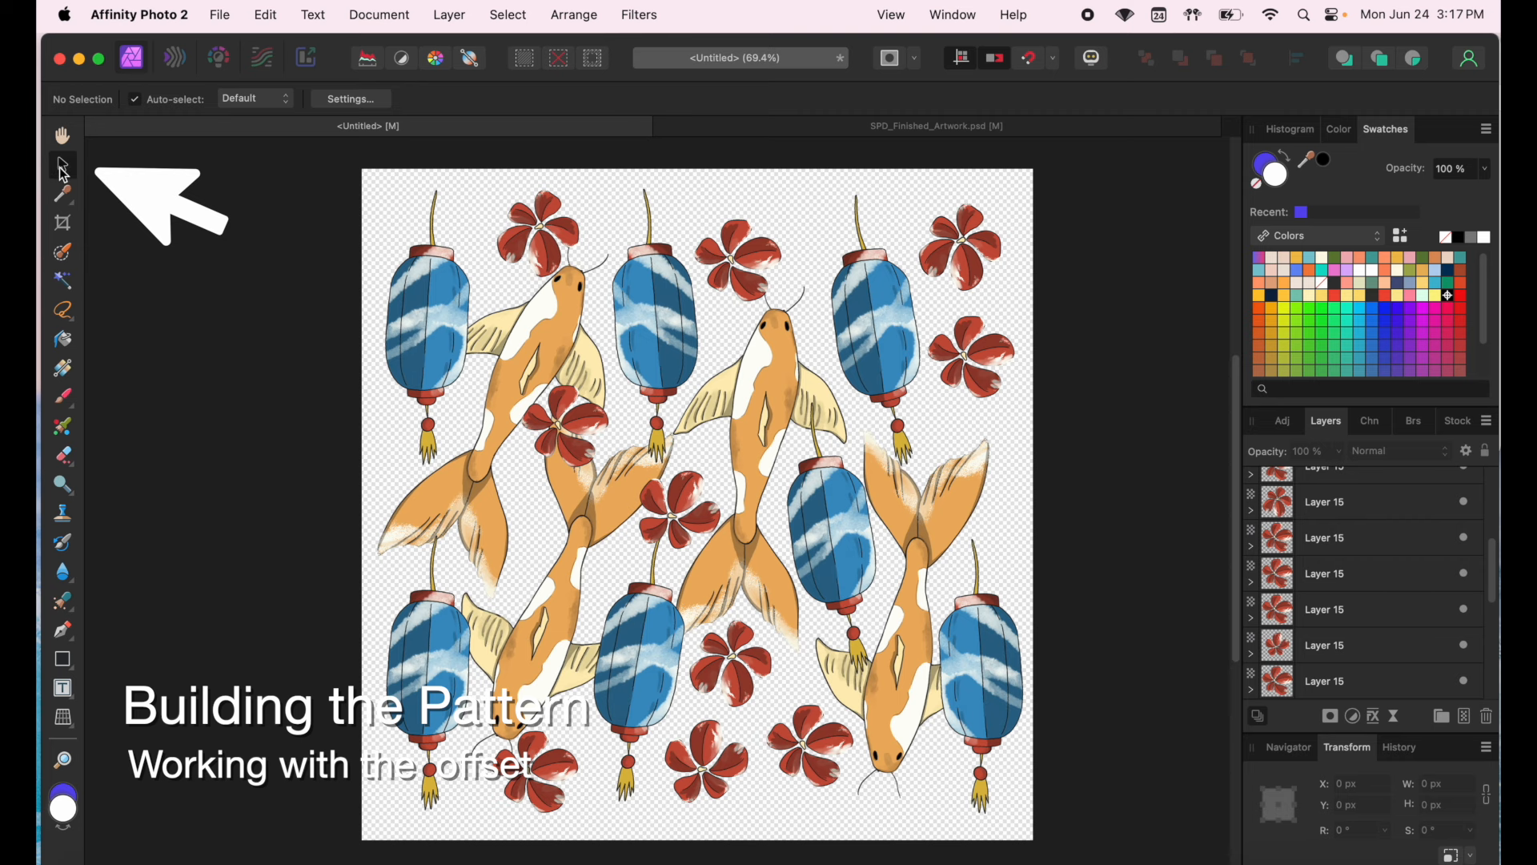
left_click_drag(329, 134, 1168, 857)
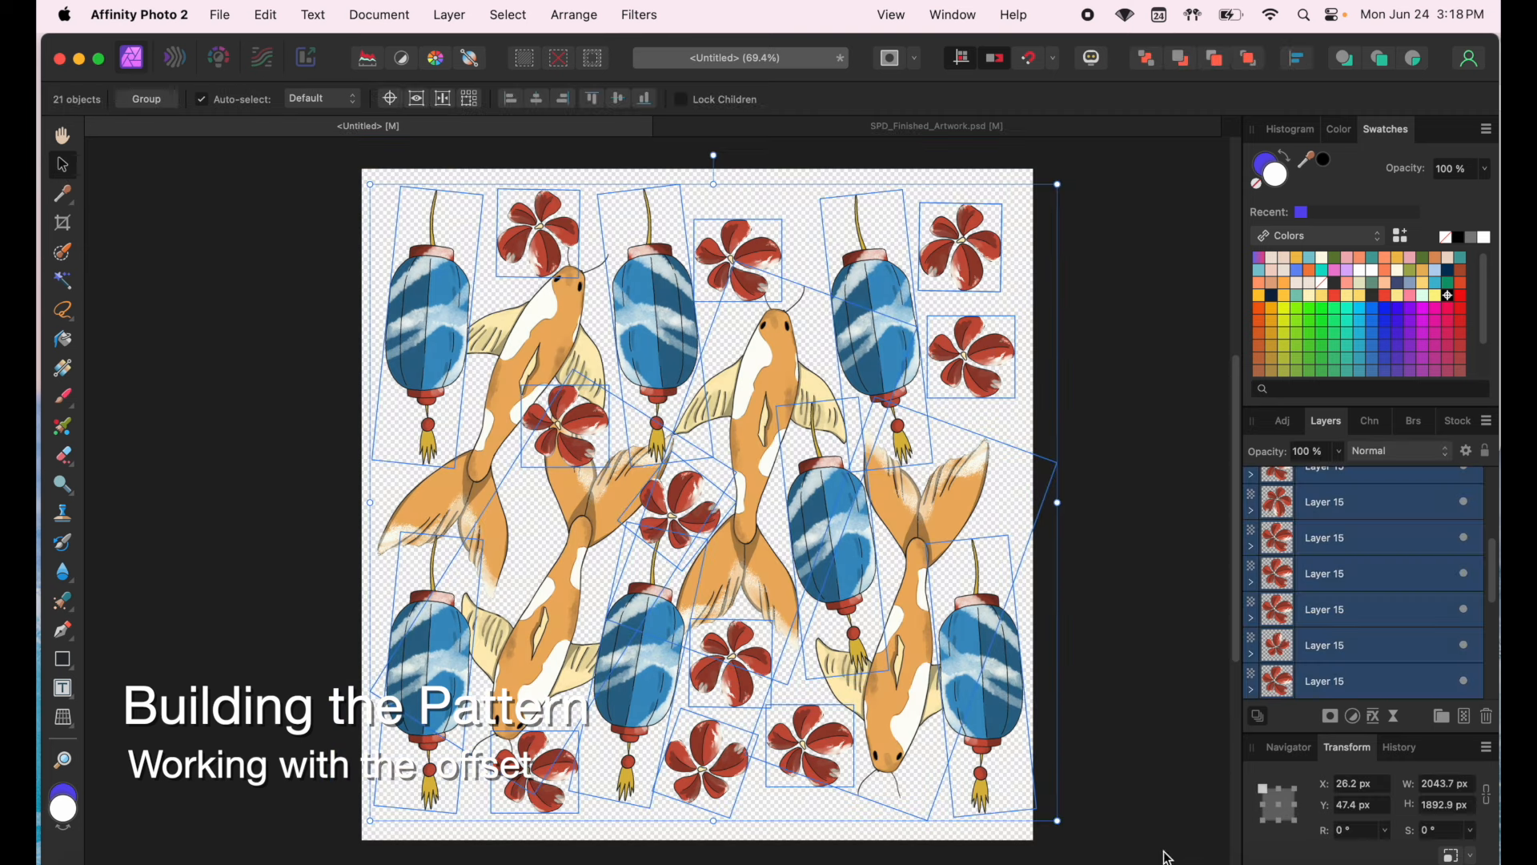
right_click(1378, 526)
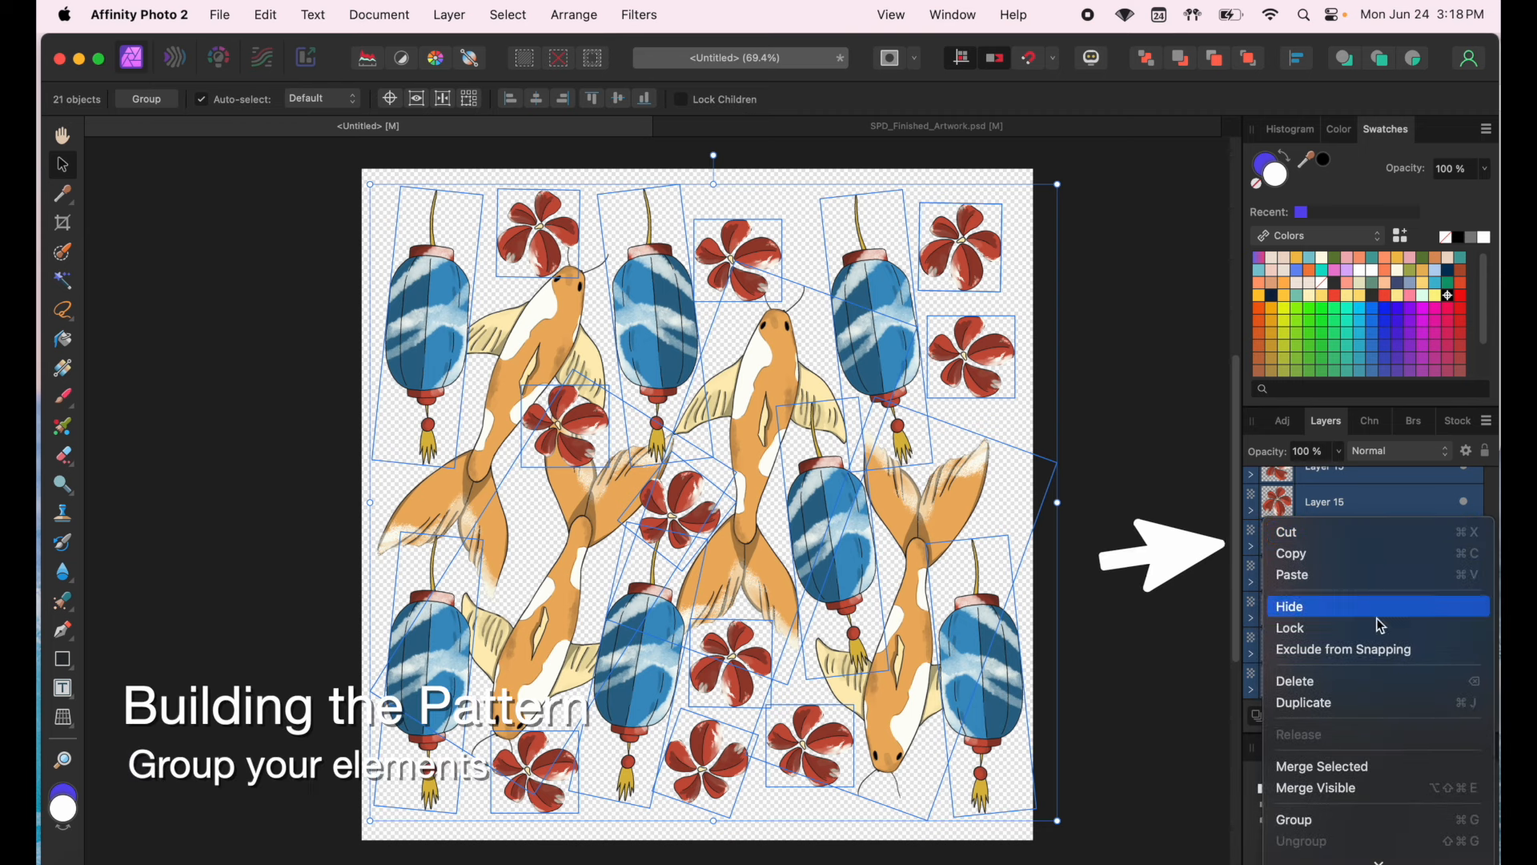
left_click(1290, 821)
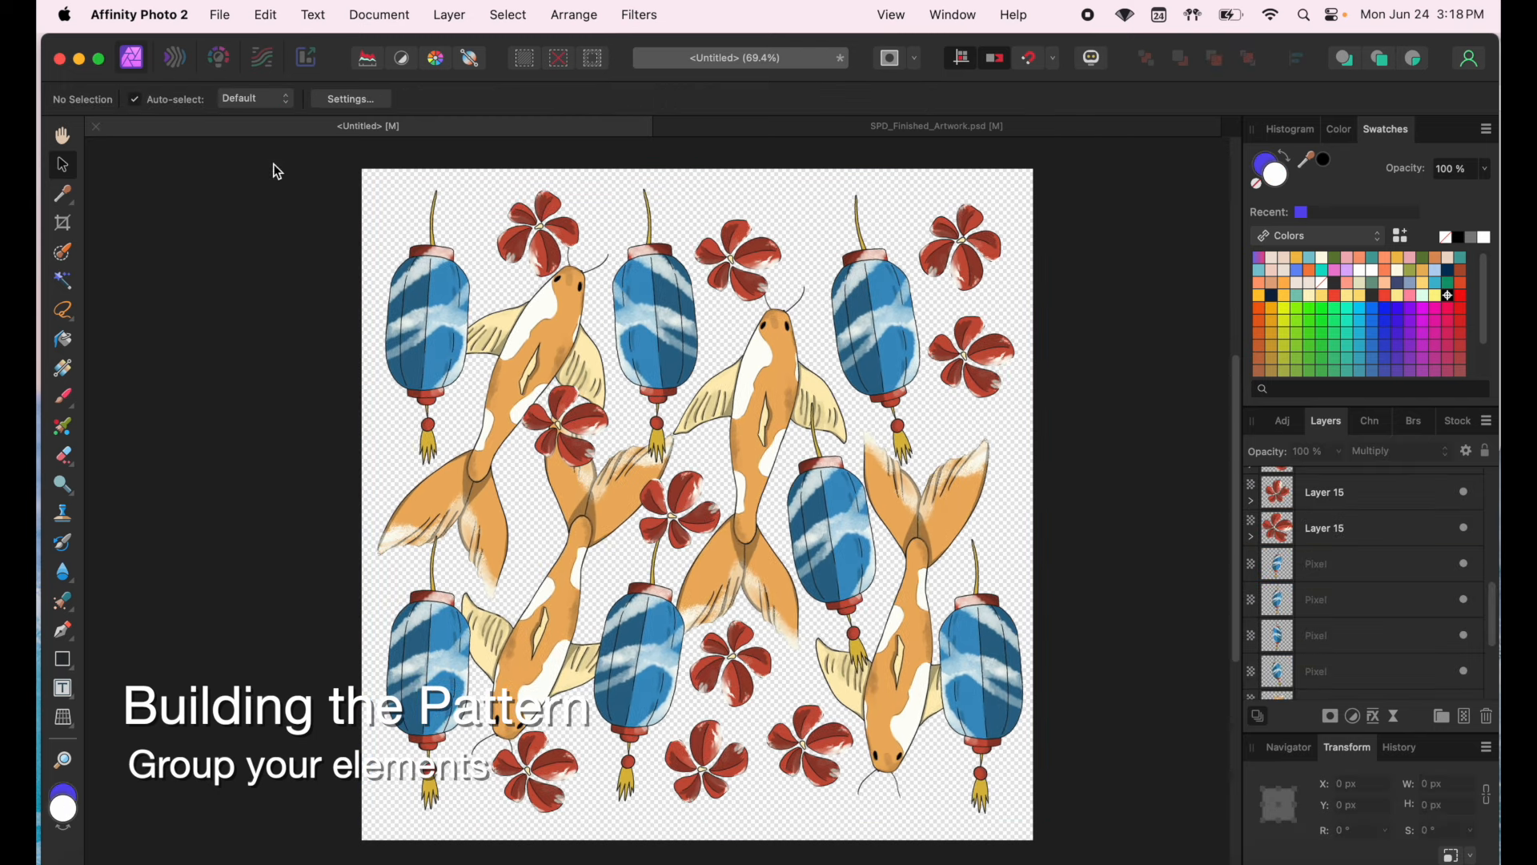
- Select all 22 motif layers and move them together to X -140.3 px, Y 44.4 px
left_click_drag(274, 158, 1157, 859)
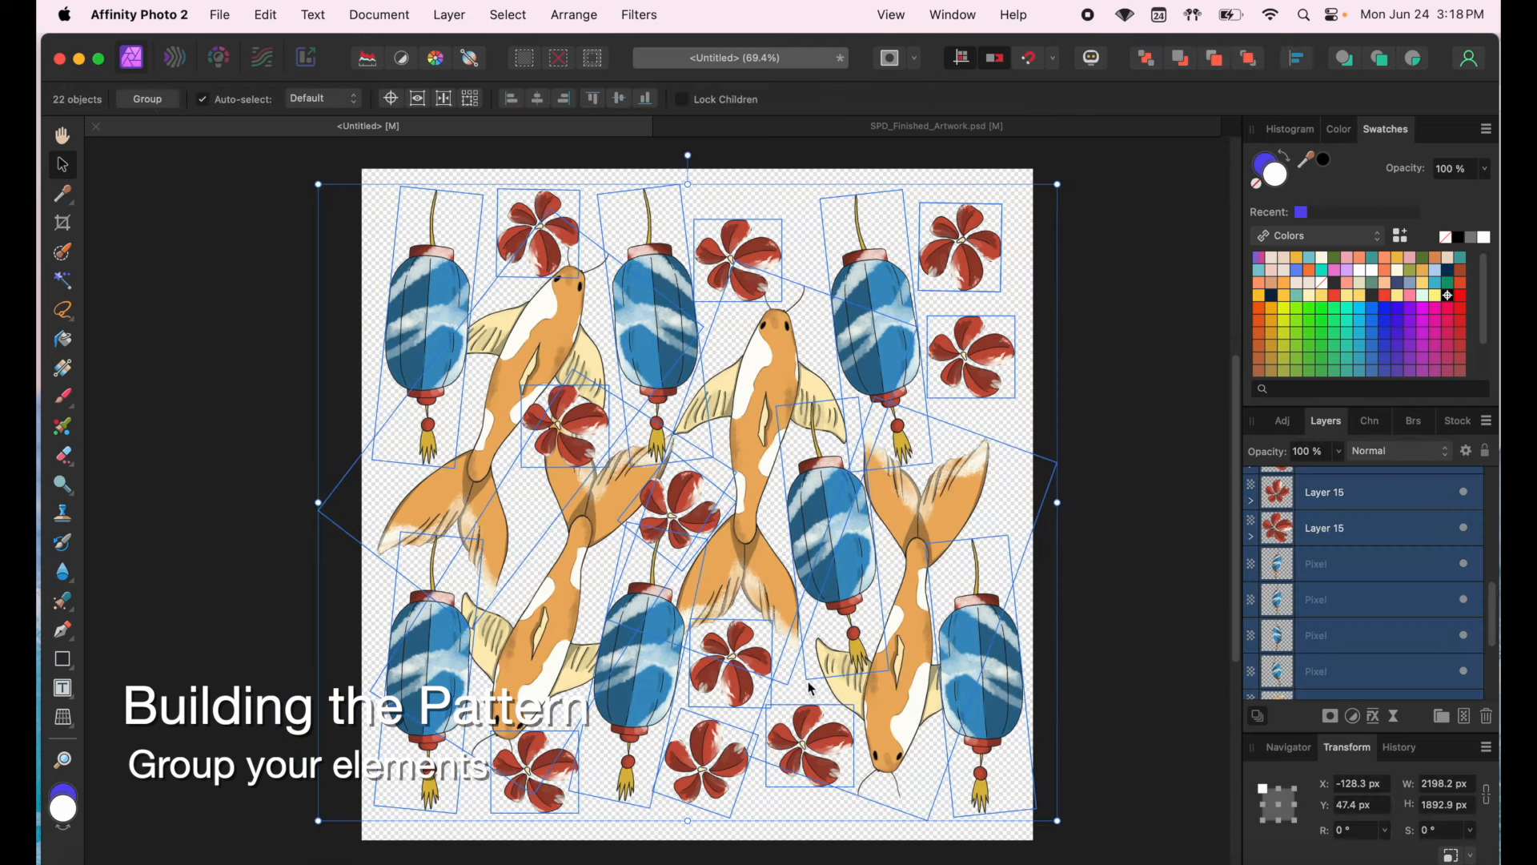
mouse_move(811, 687)
left_mouse_down()
mouse_move(789, 686)
mouse_move(806, 687)
left_mouse_up()
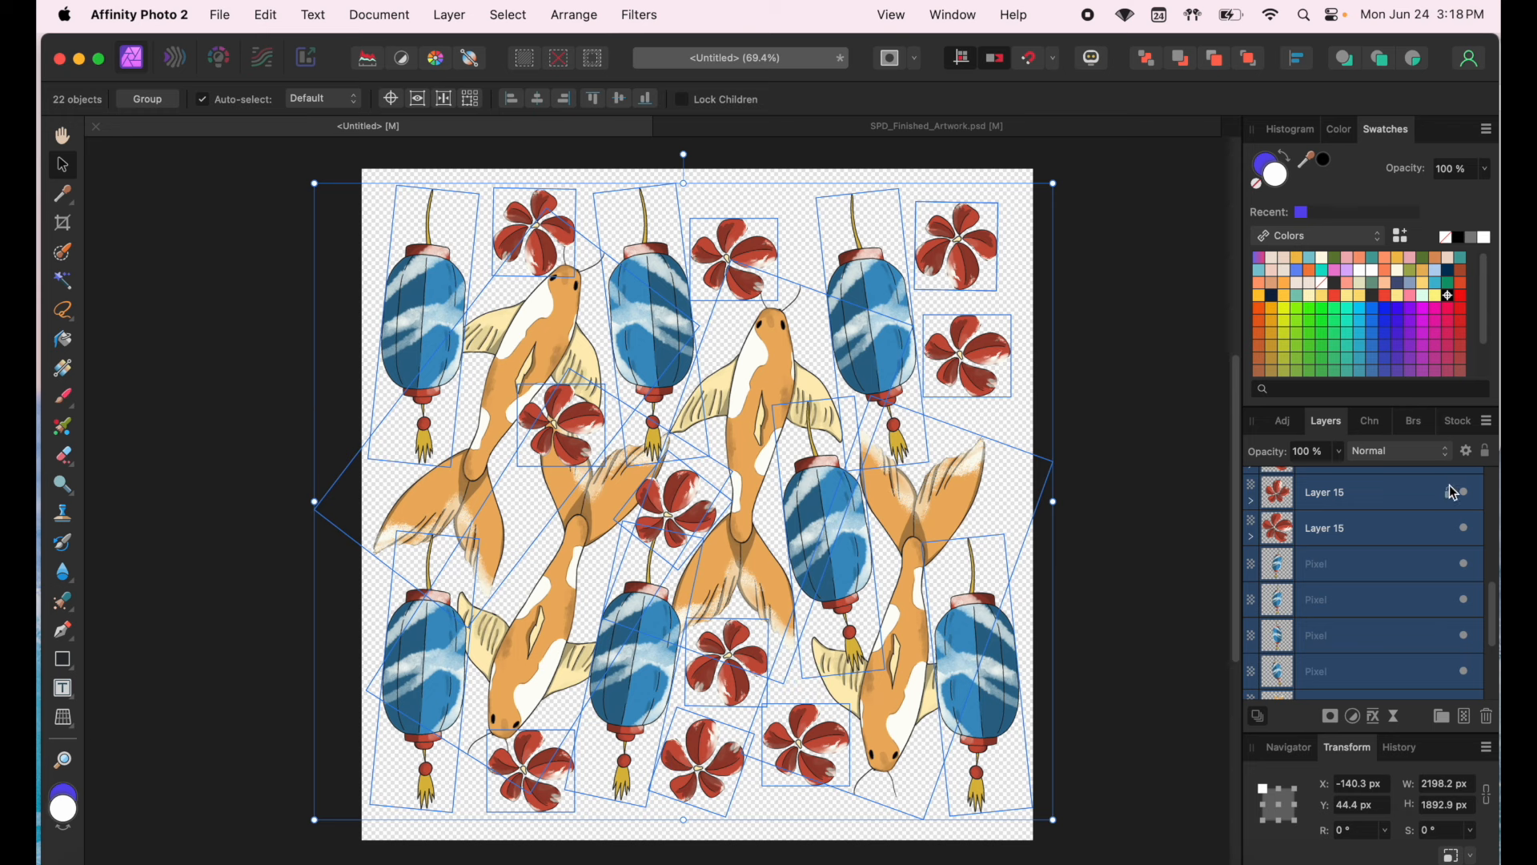
- Group the 22 selected motif layers into a single group
right_click(1370, 508)
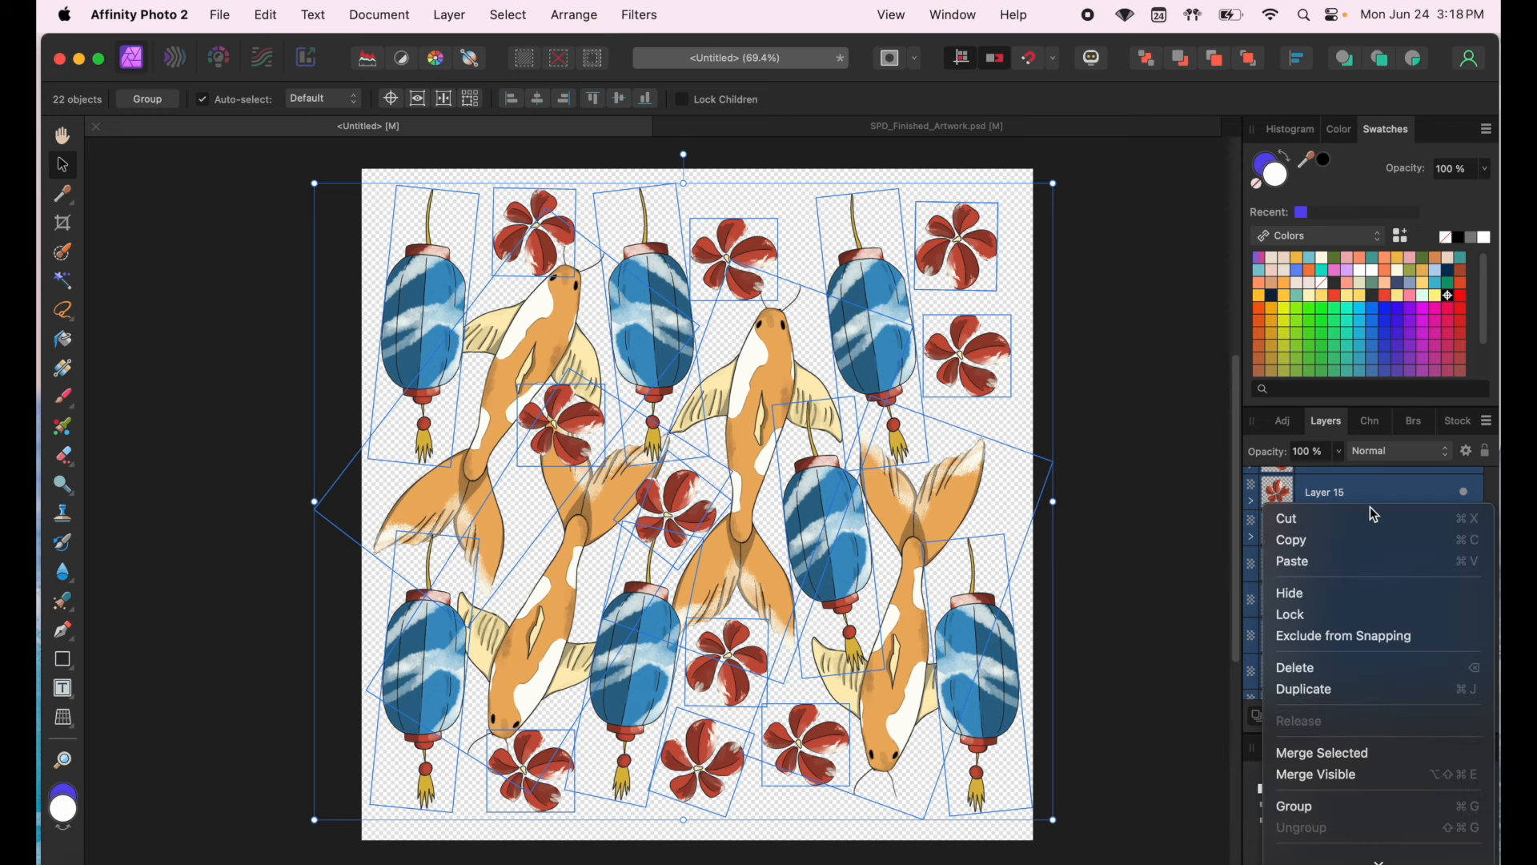
left_click(1332, 800)
left_click(1077, 596)
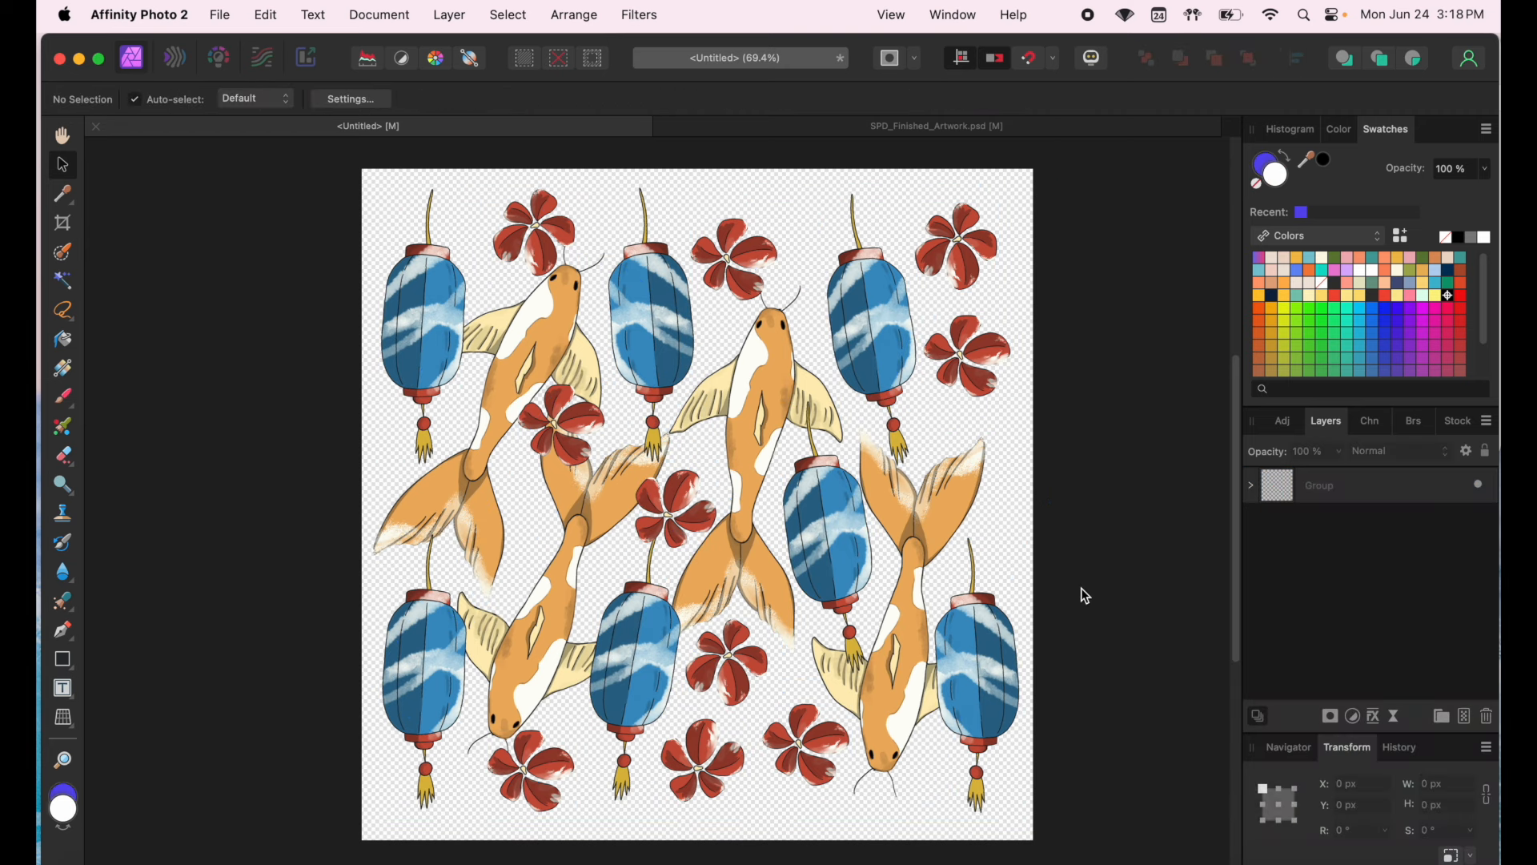
left_click(1306, 485)
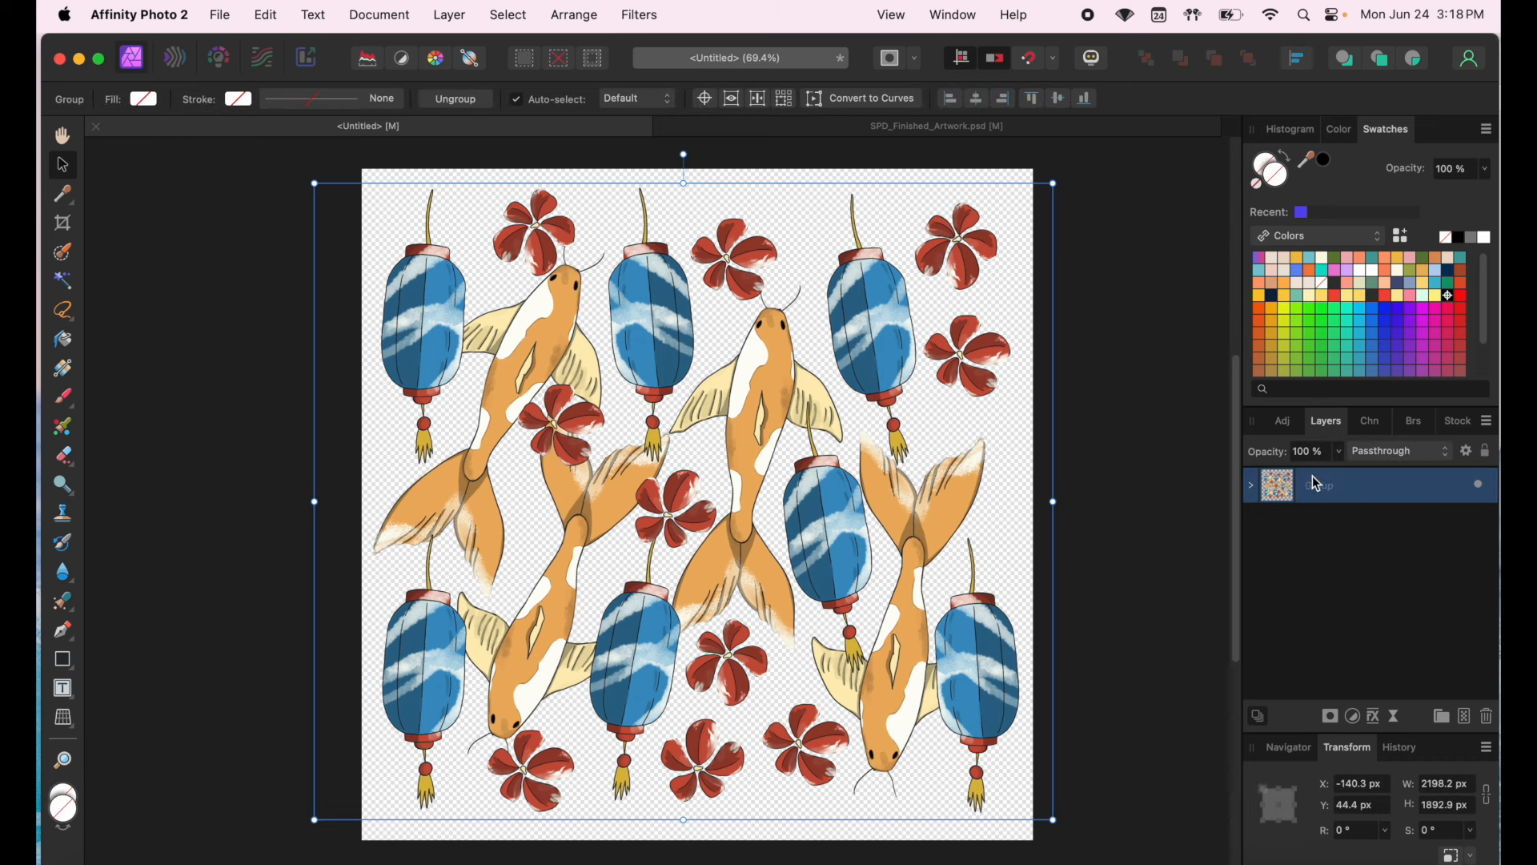
left_click(1319, 523)
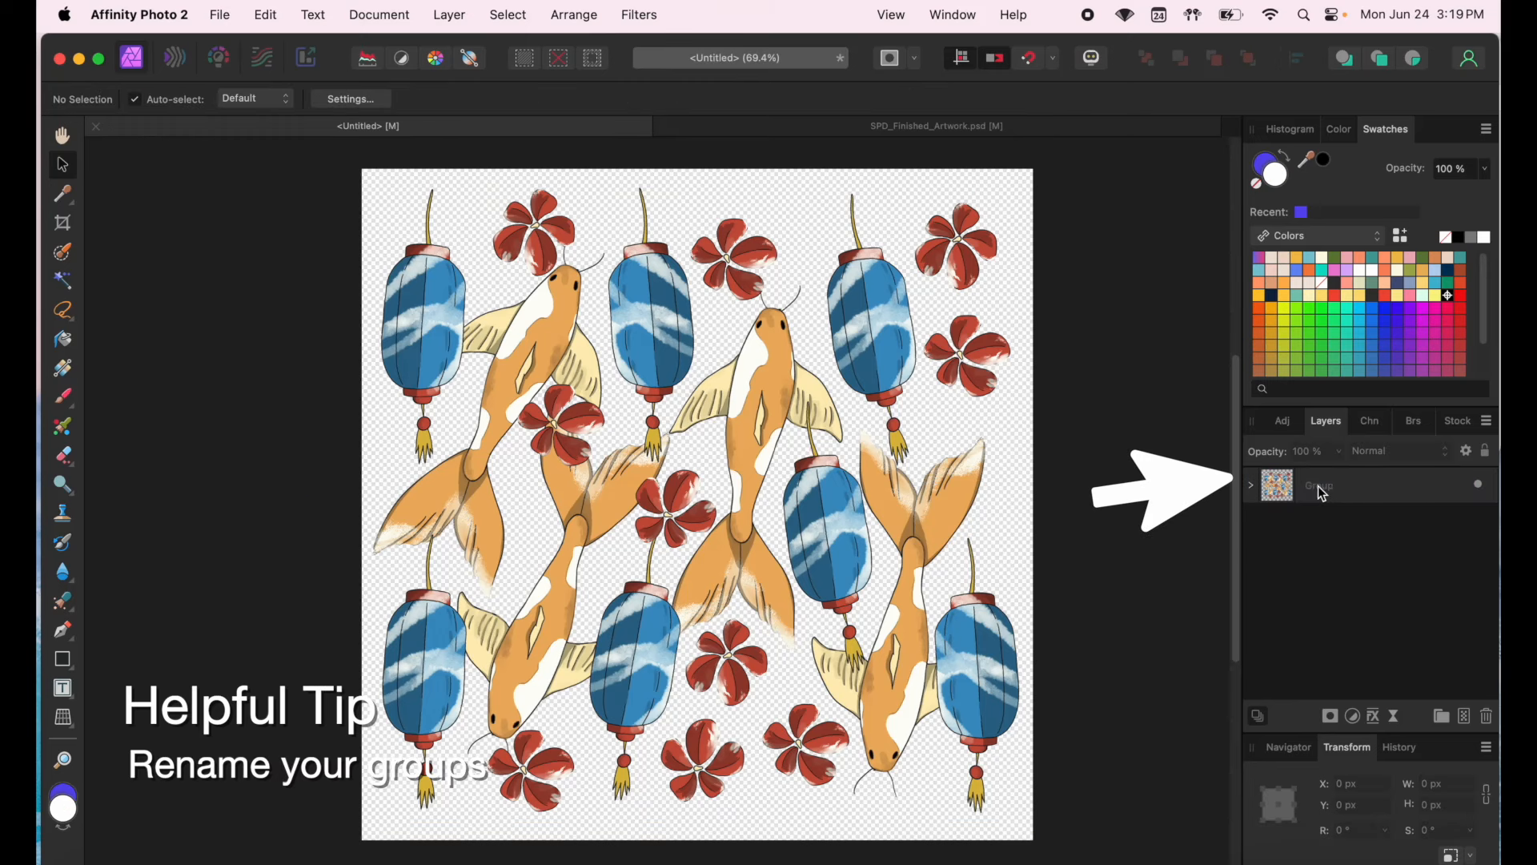
- Rename the motif group as Editable Motifs
double_click(1318, 485)
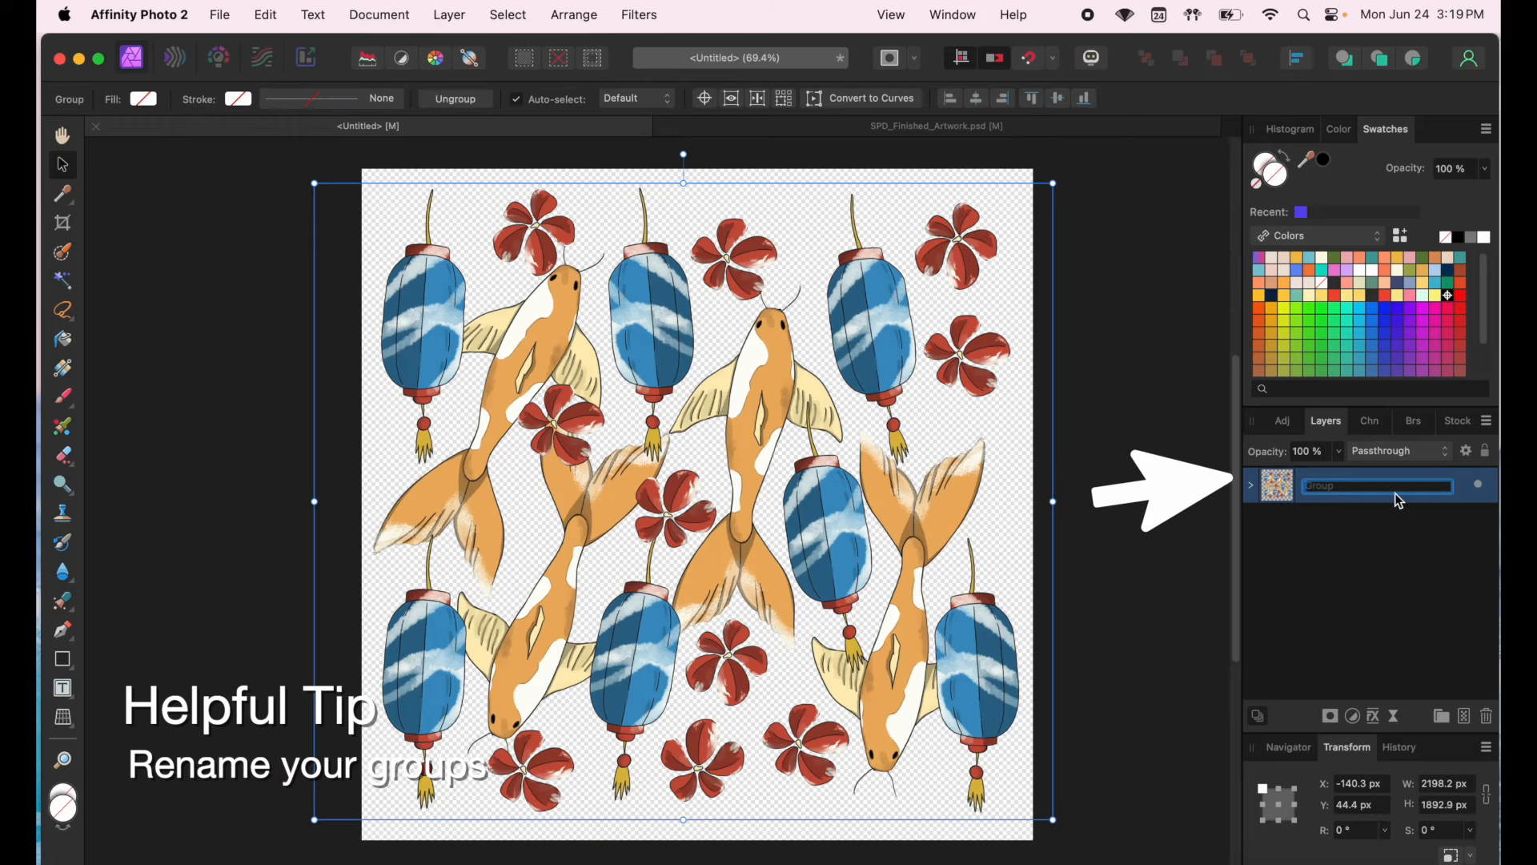
type("Editable")
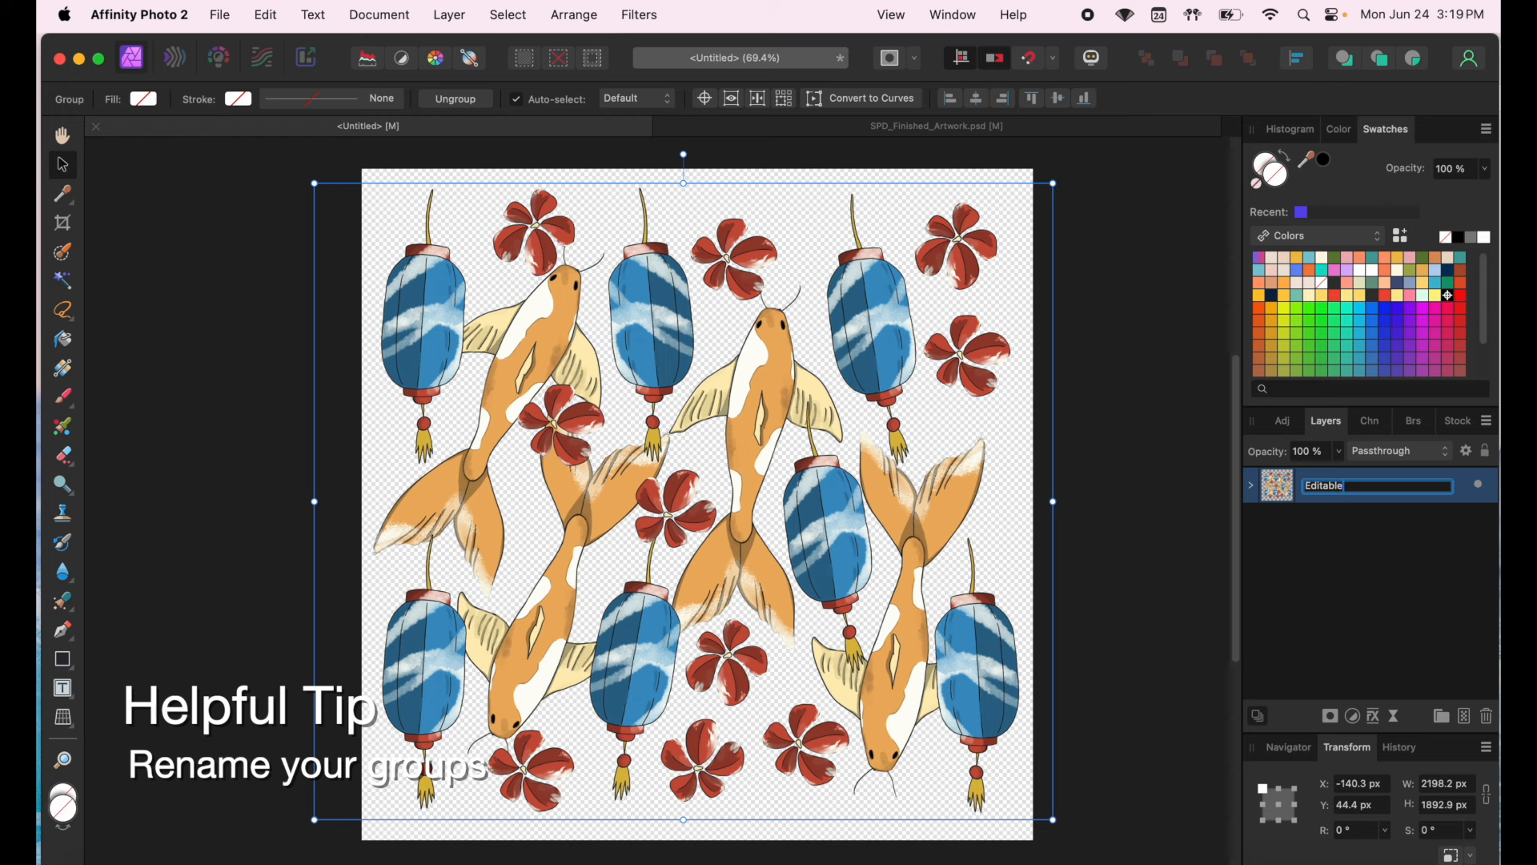
type(" M")
key("Return")
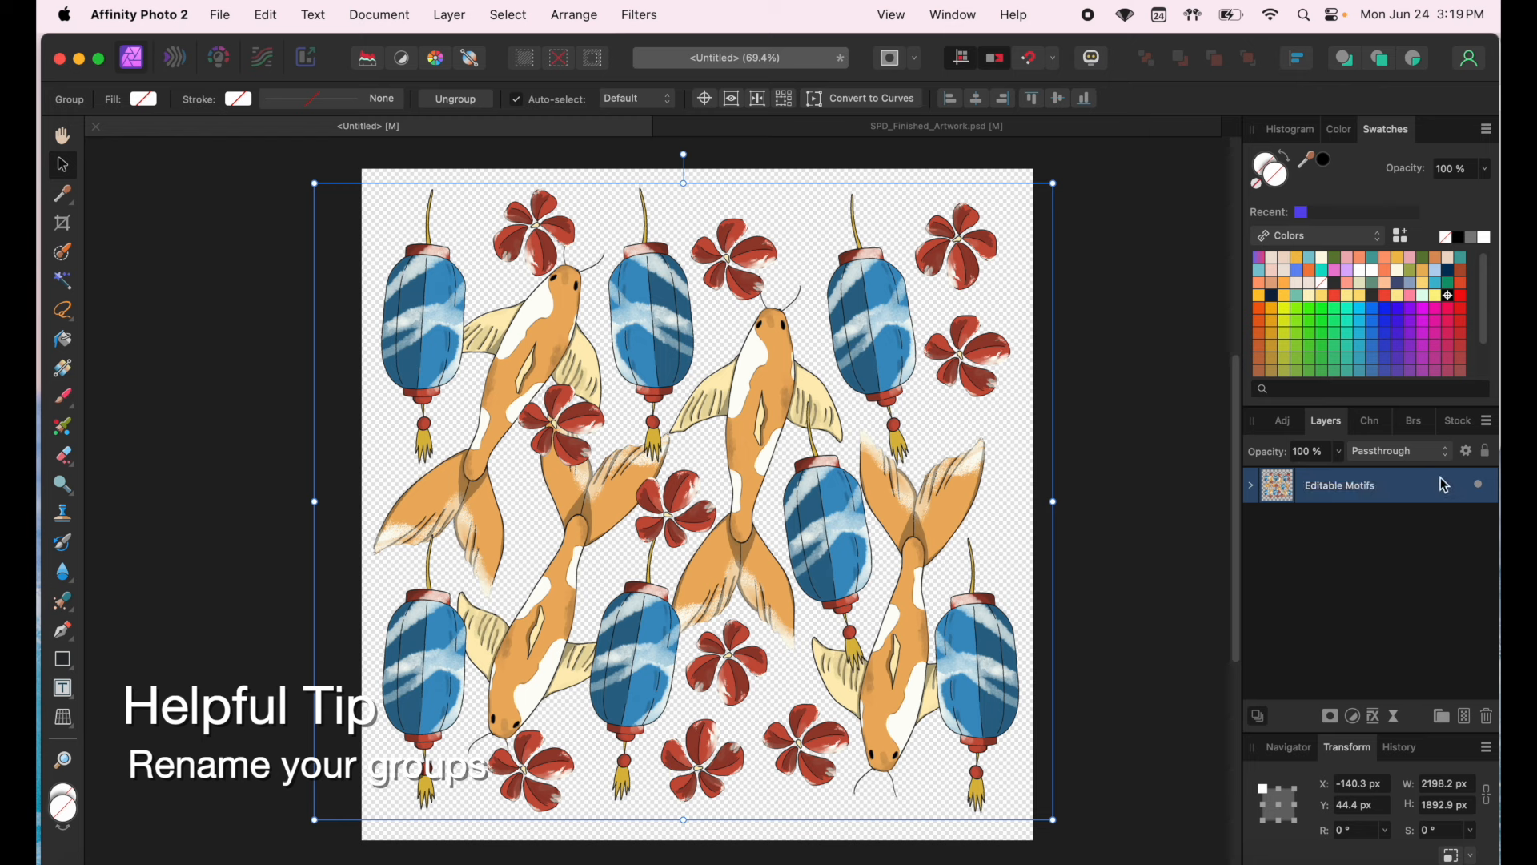
- Duplicate the Editable Motifs group and hide the lower of the two copies
right_click(1344, 488)
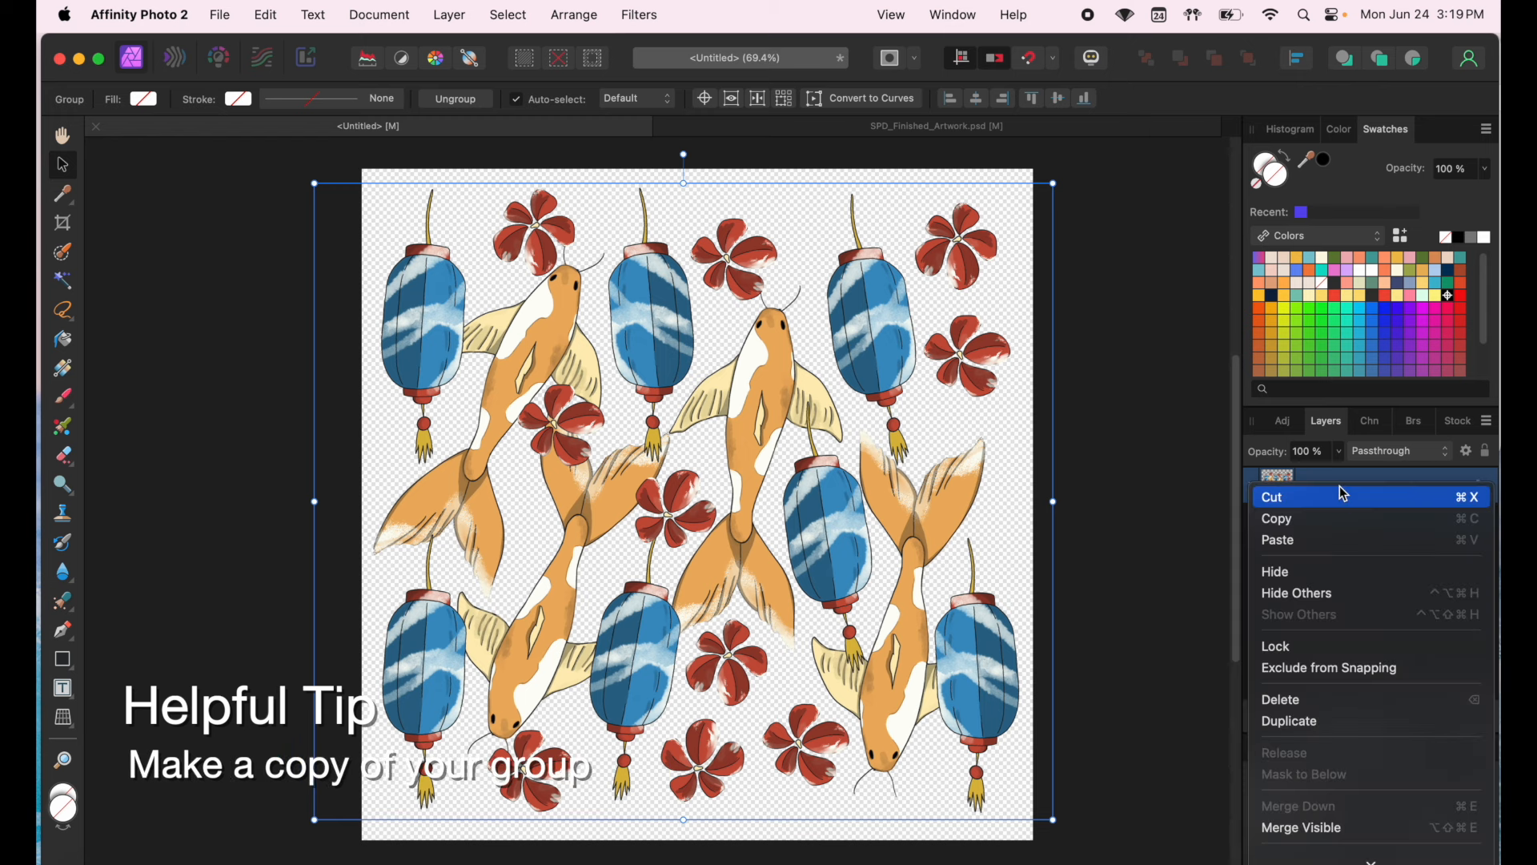
left_click(1328, 721)
left_click(1345, 551)
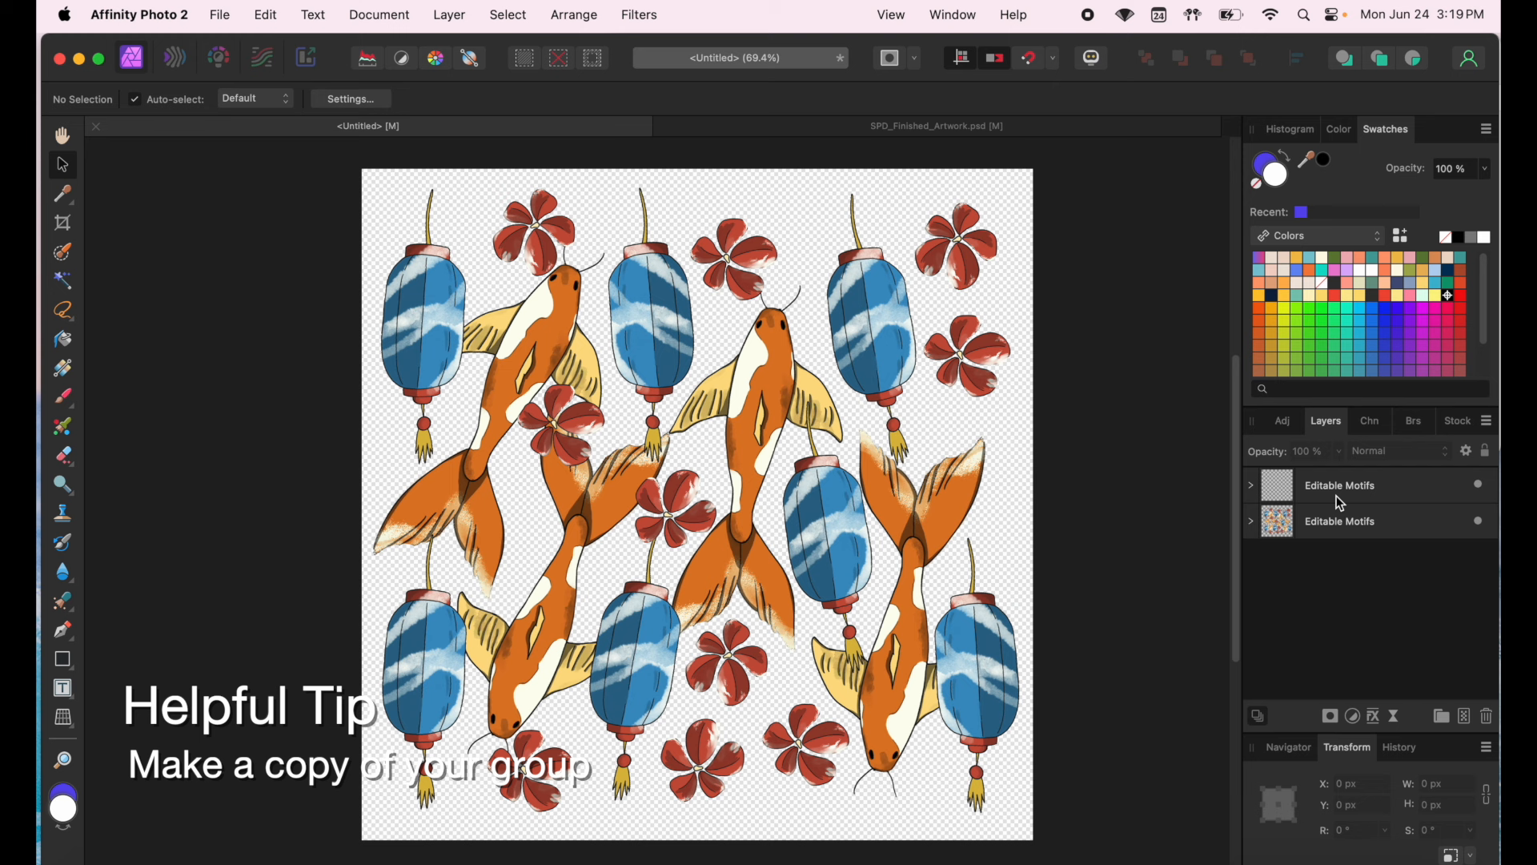
left_click(1342, 491)
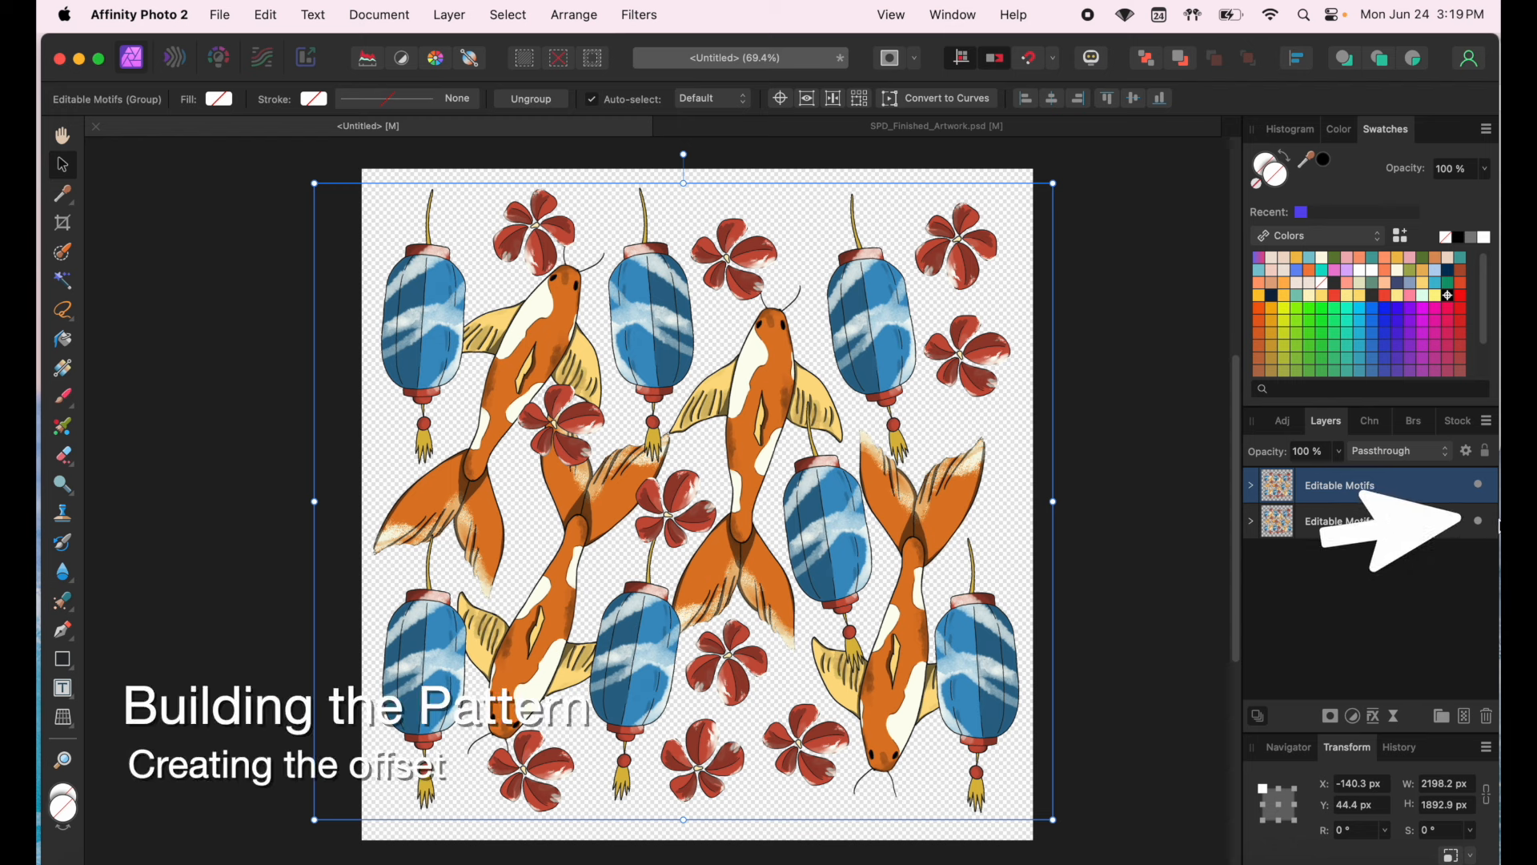
left_click(1480, 523)
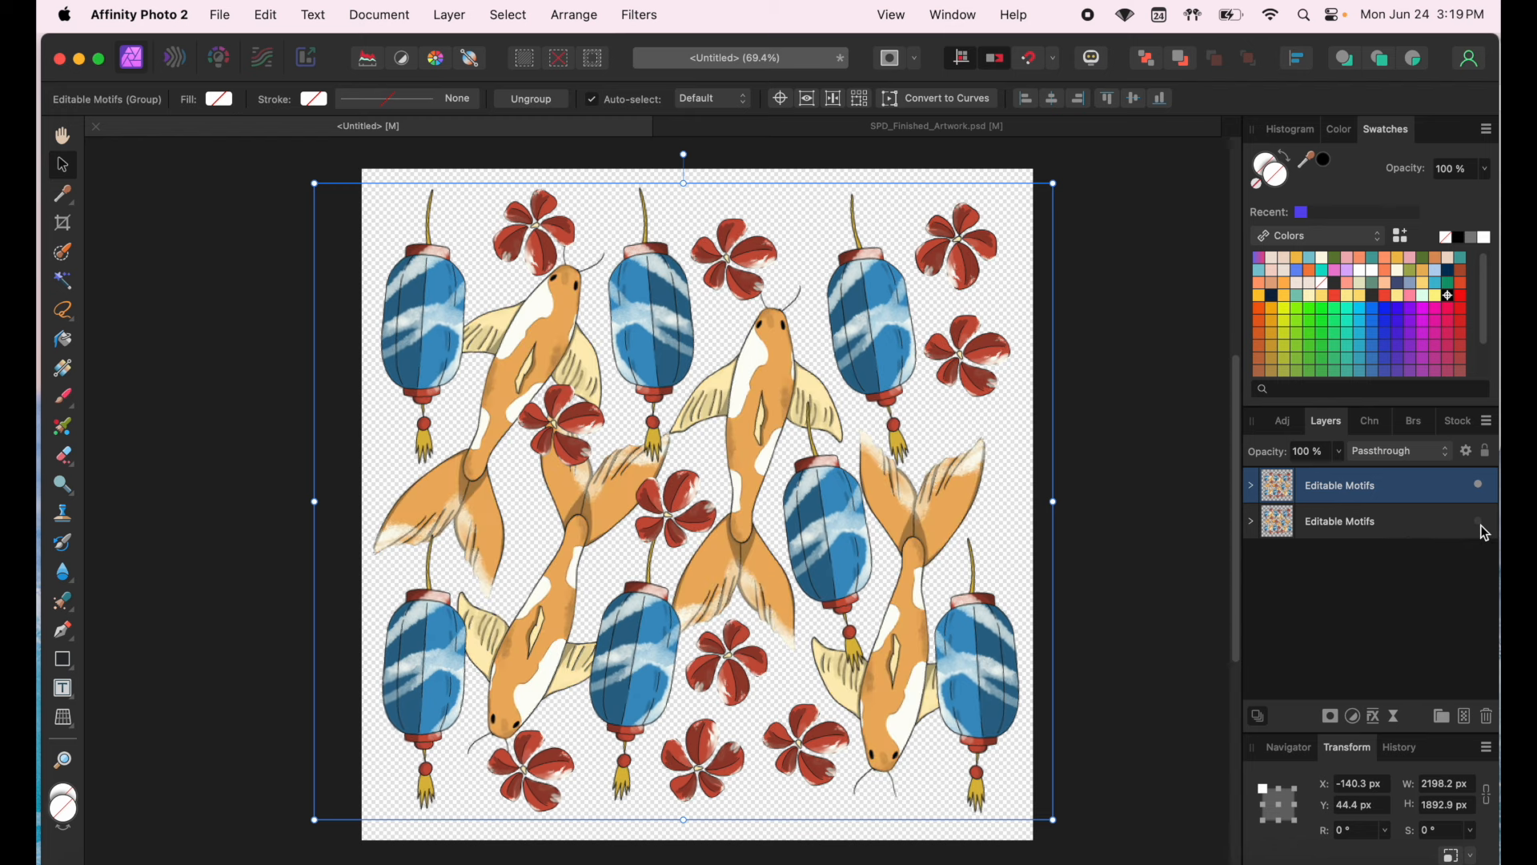
- Rename the visible upper copy of the motif group as Original Block
left_click(1352, 496)
double_click(1351, 496)
type("Ori")
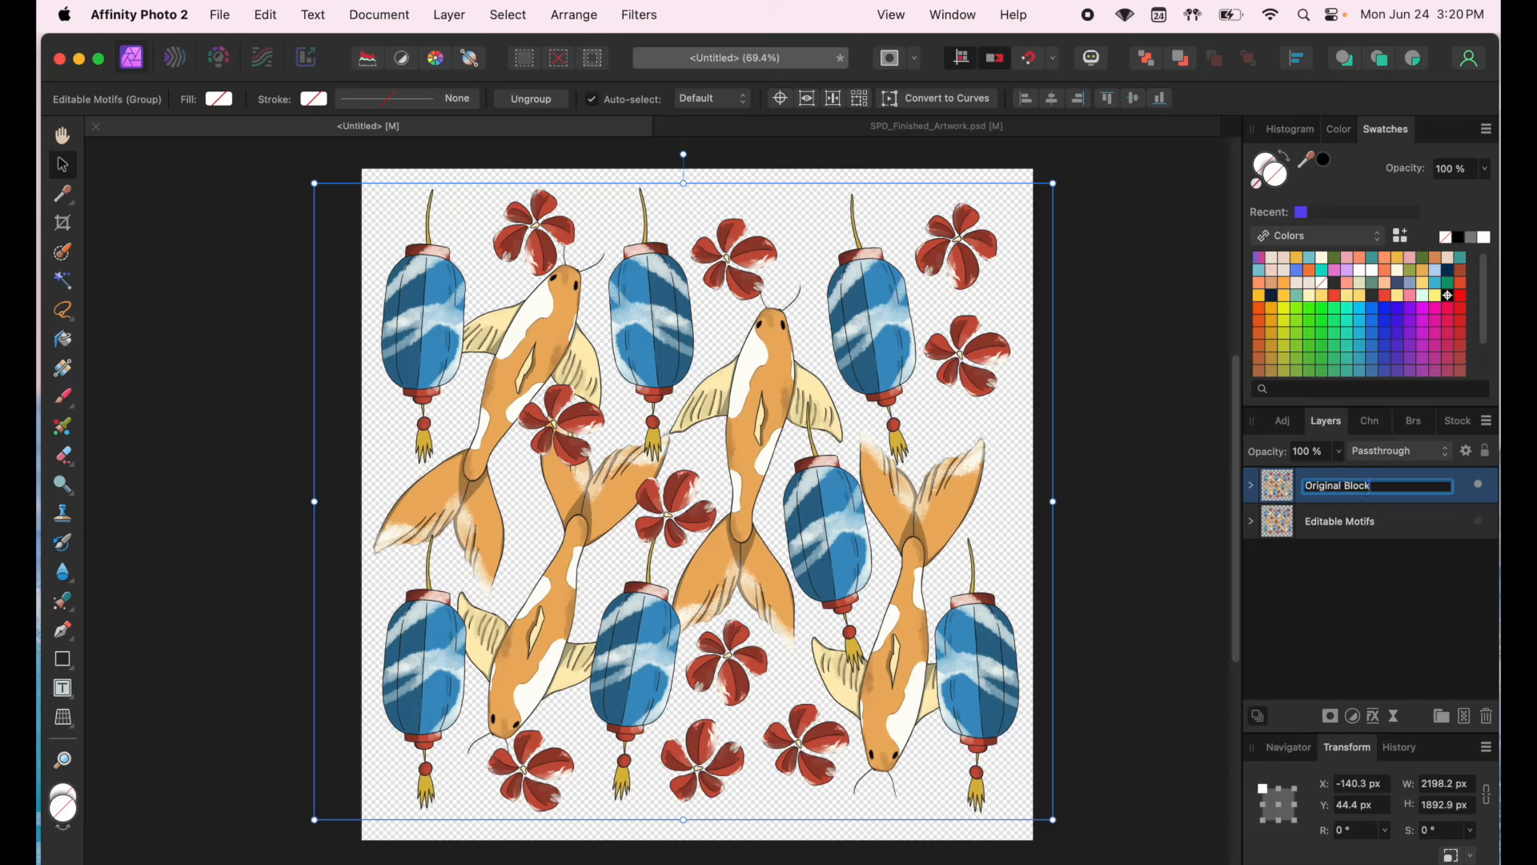
type("ginal Block")
key("Return")
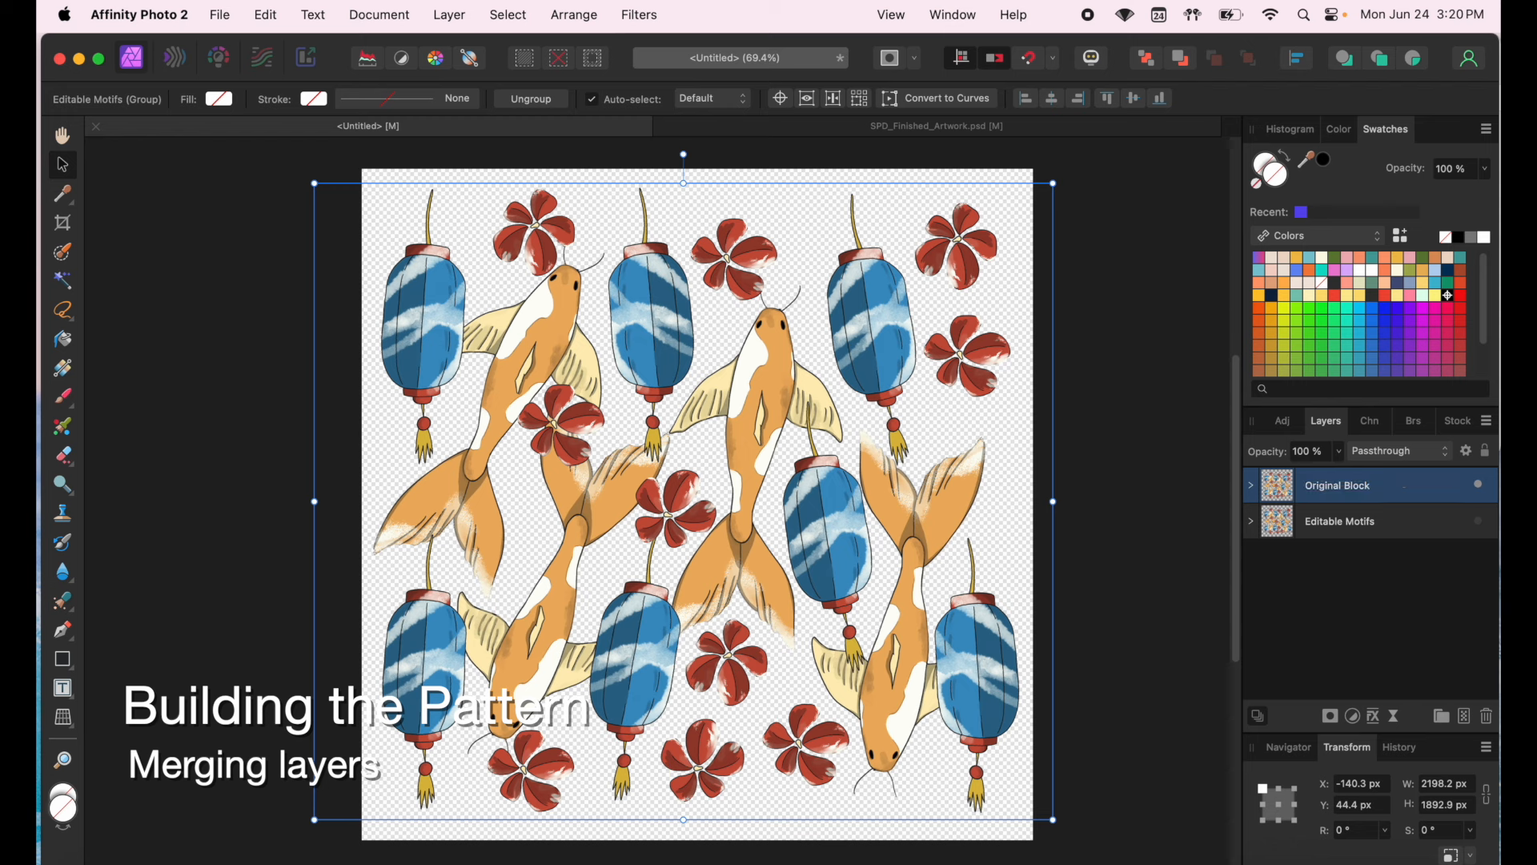
- Merge the visible artwork into a new pixel layer, hide the Original Block group and select the merged layer
right_click(1355, 486)
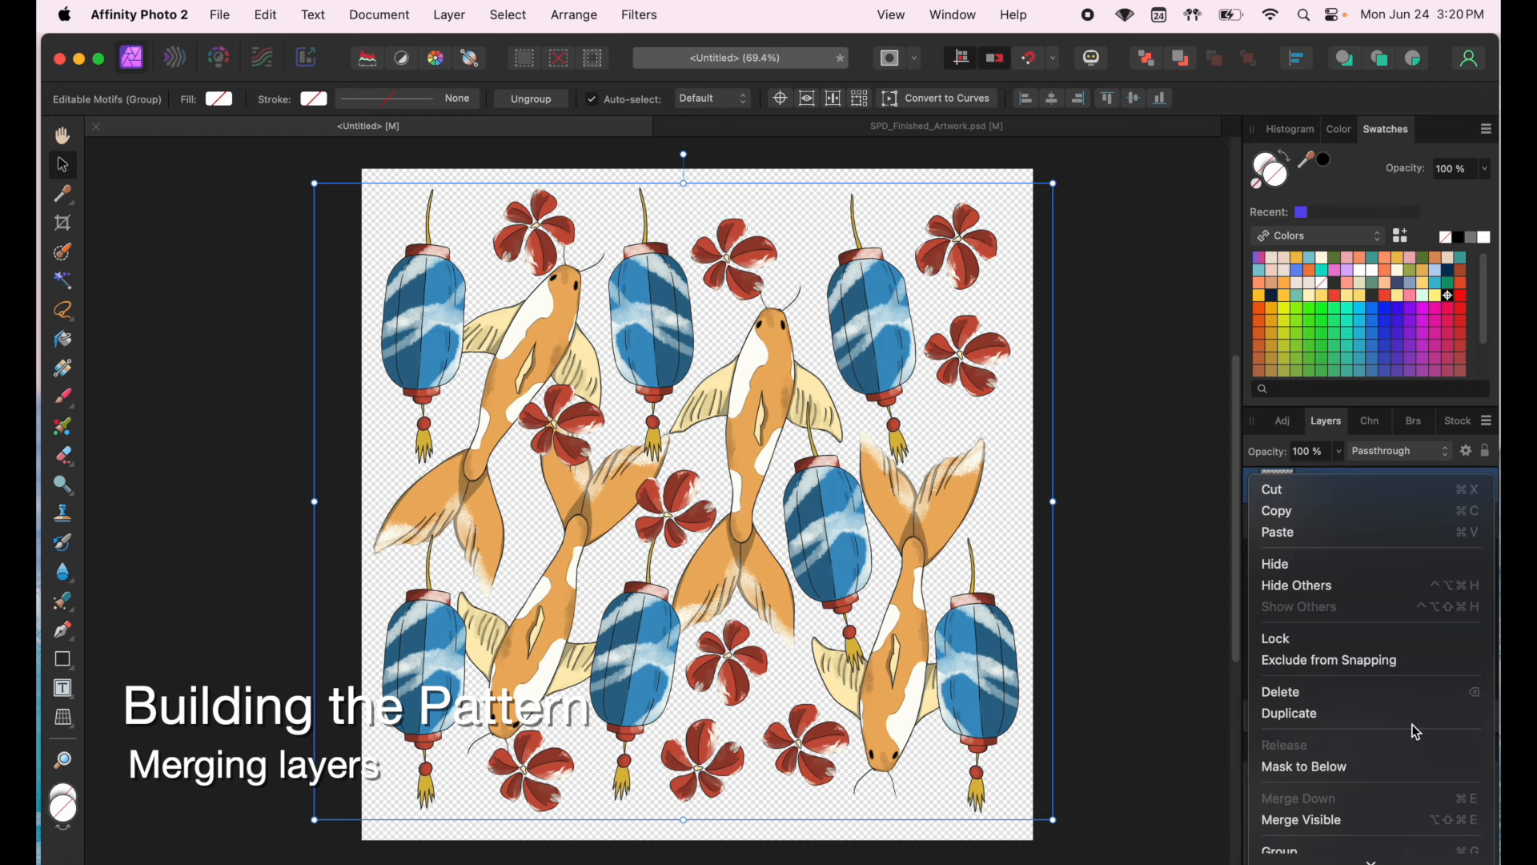
left_click(1336, 827)
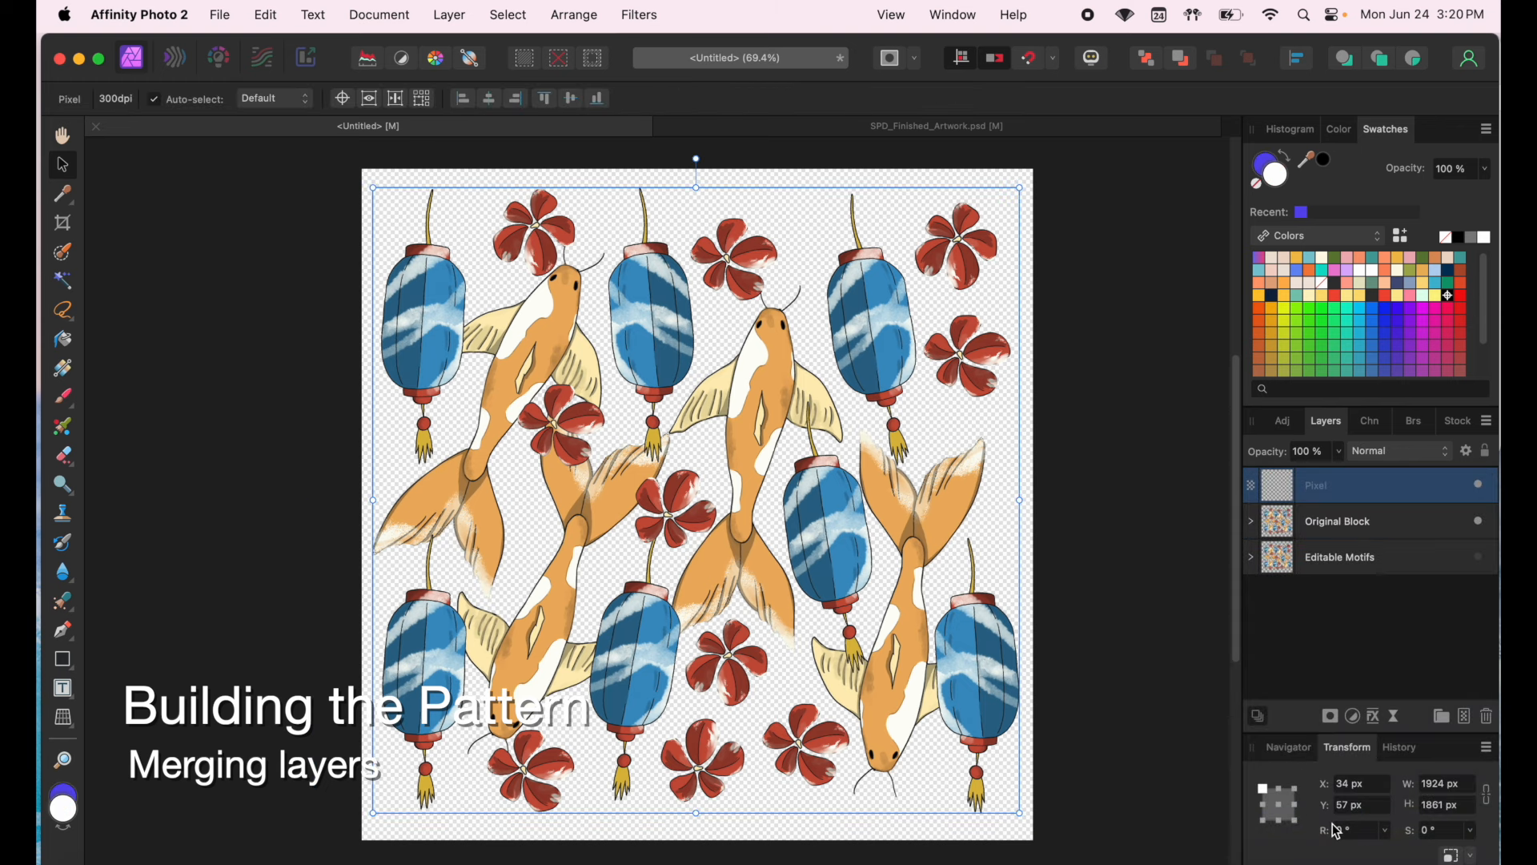
left_click(1328, 531)
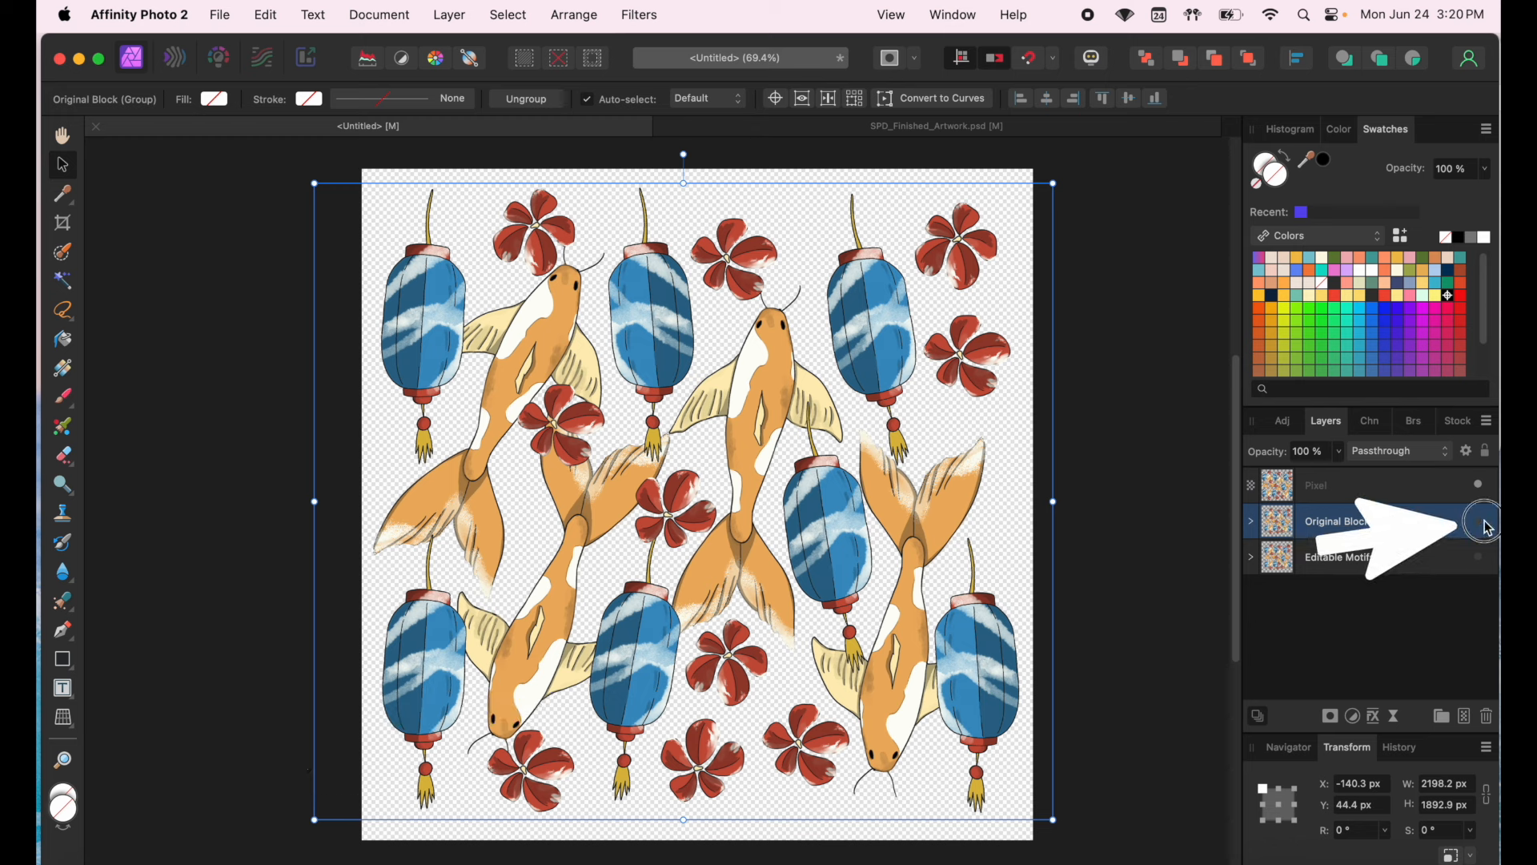
left_click(1351, 490)
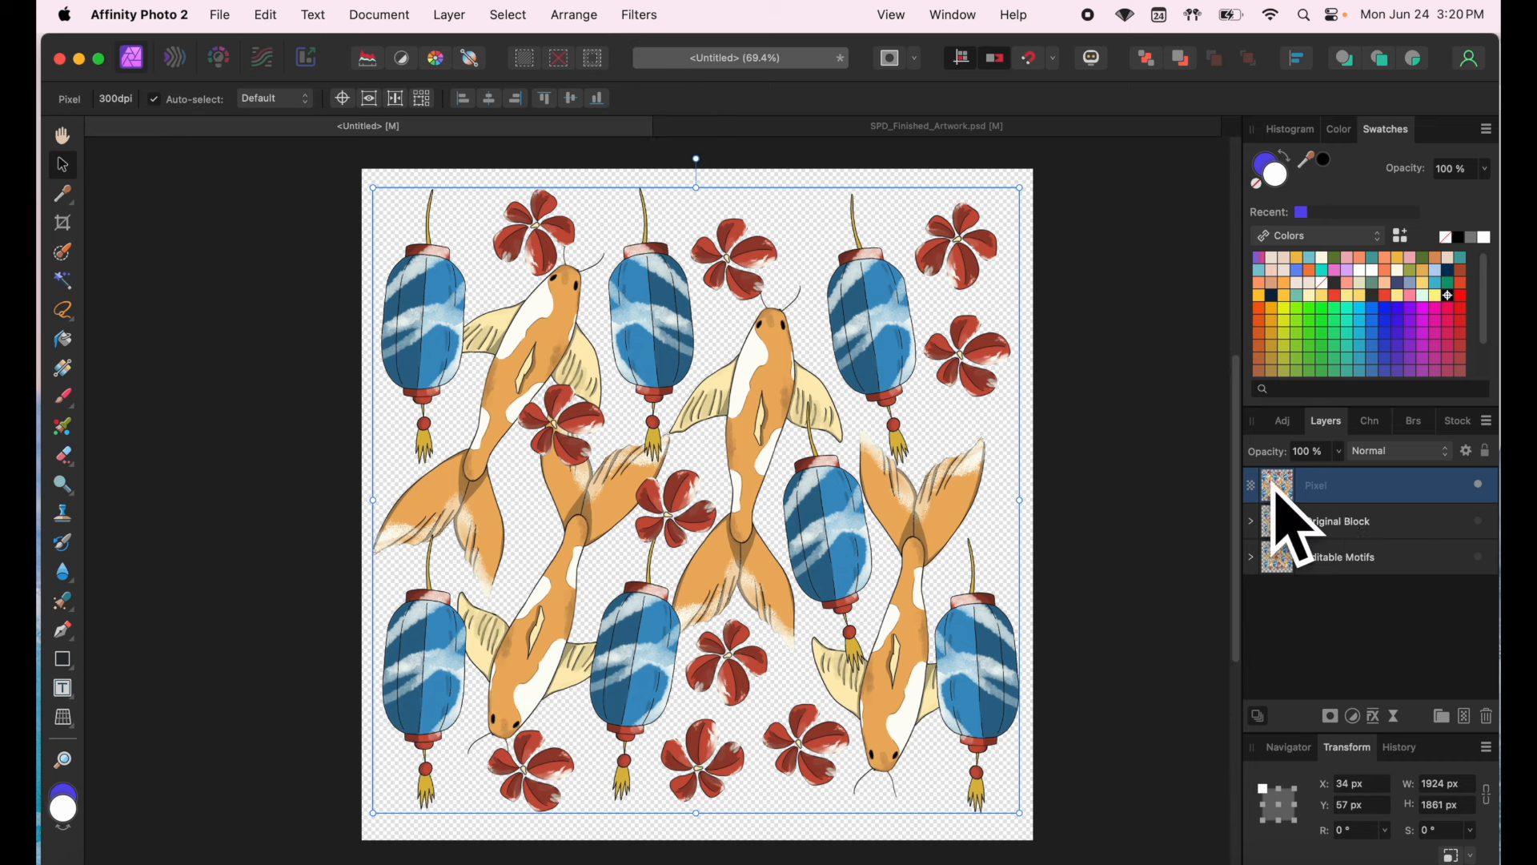
- Start the Affine distortion filter on the merged pixel layer and set both Offset X and Offset Y to 50%
left_click(565, 17)
mouse_move(652, 15)
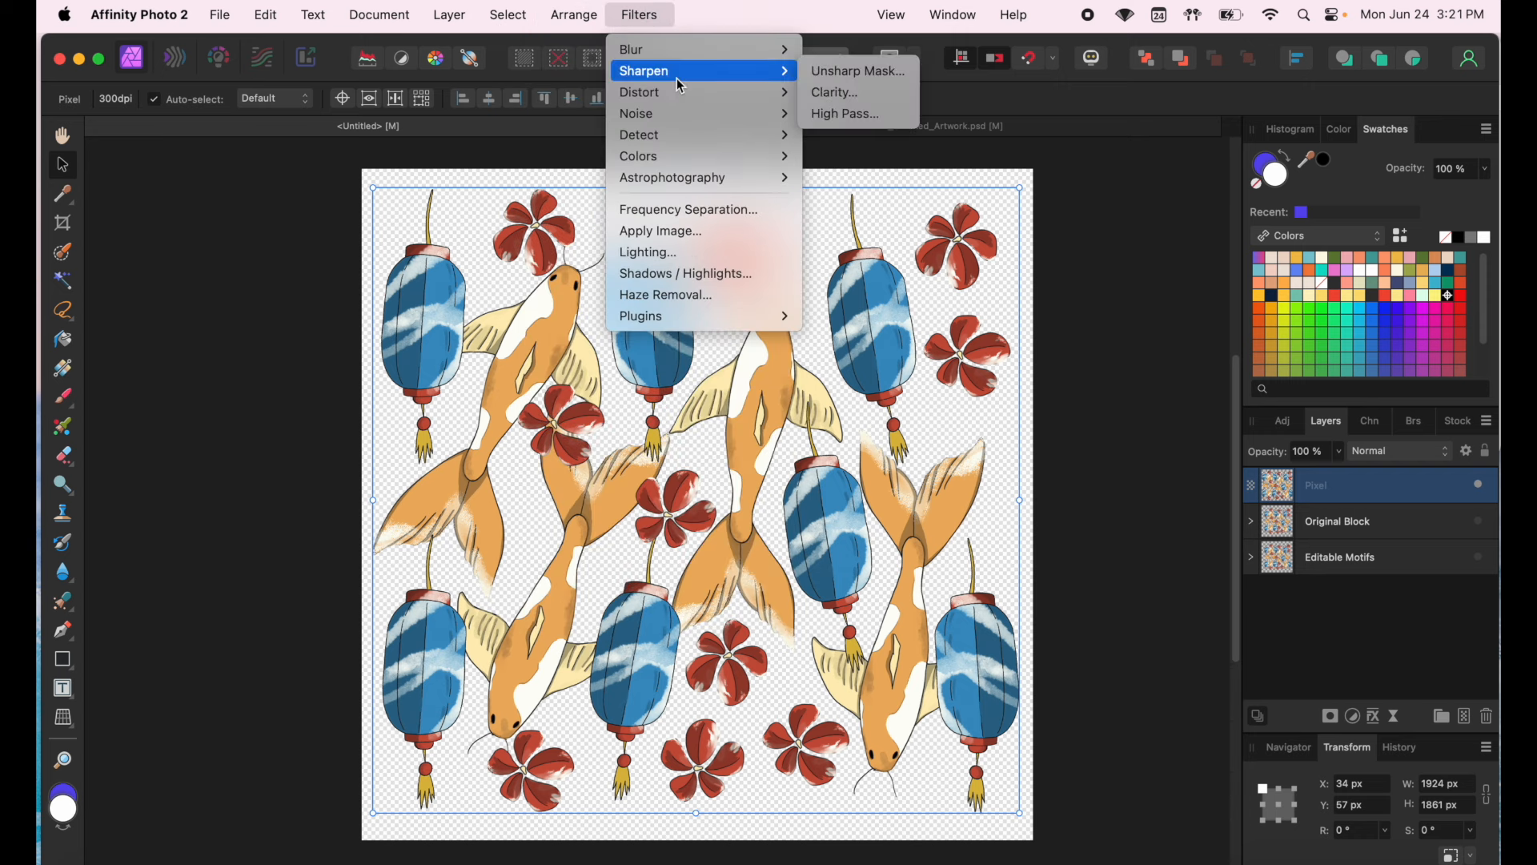
mouse_move(668, 94)
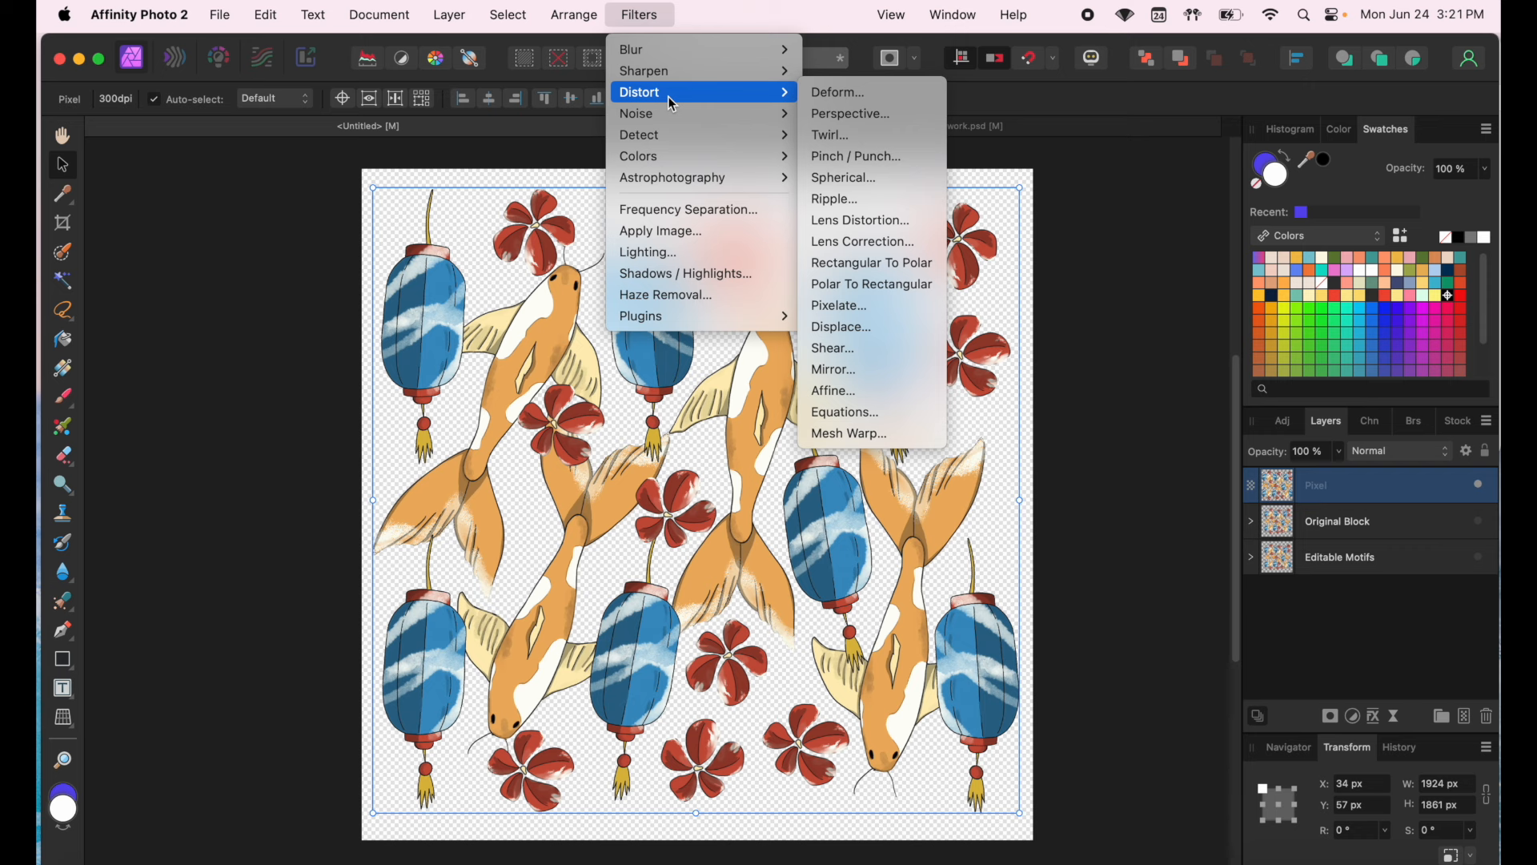
left_click(864, 395)
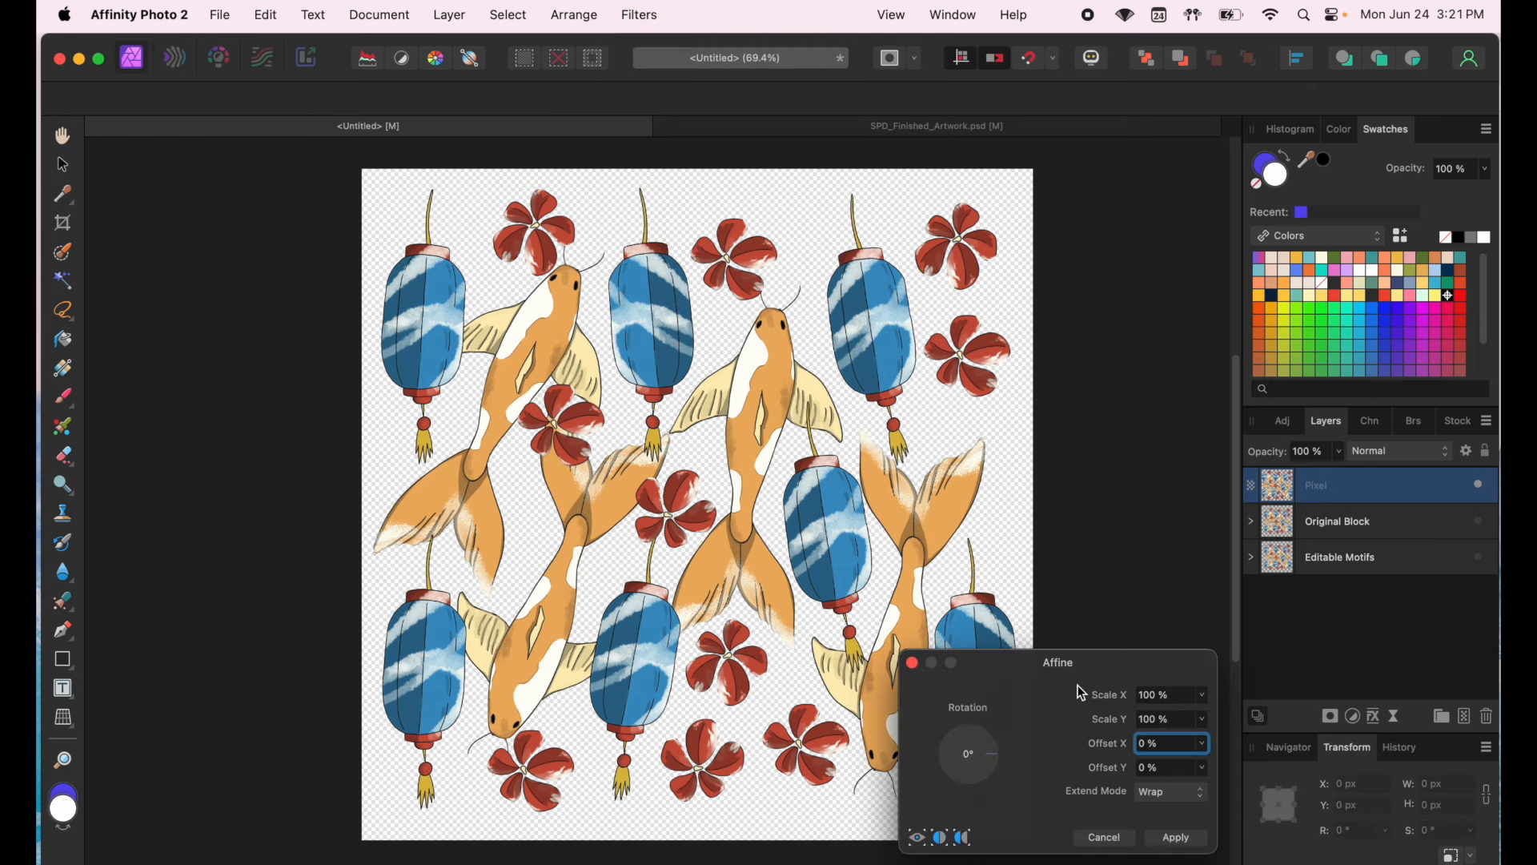
left_click_drag(1069, 661, 980, 278)
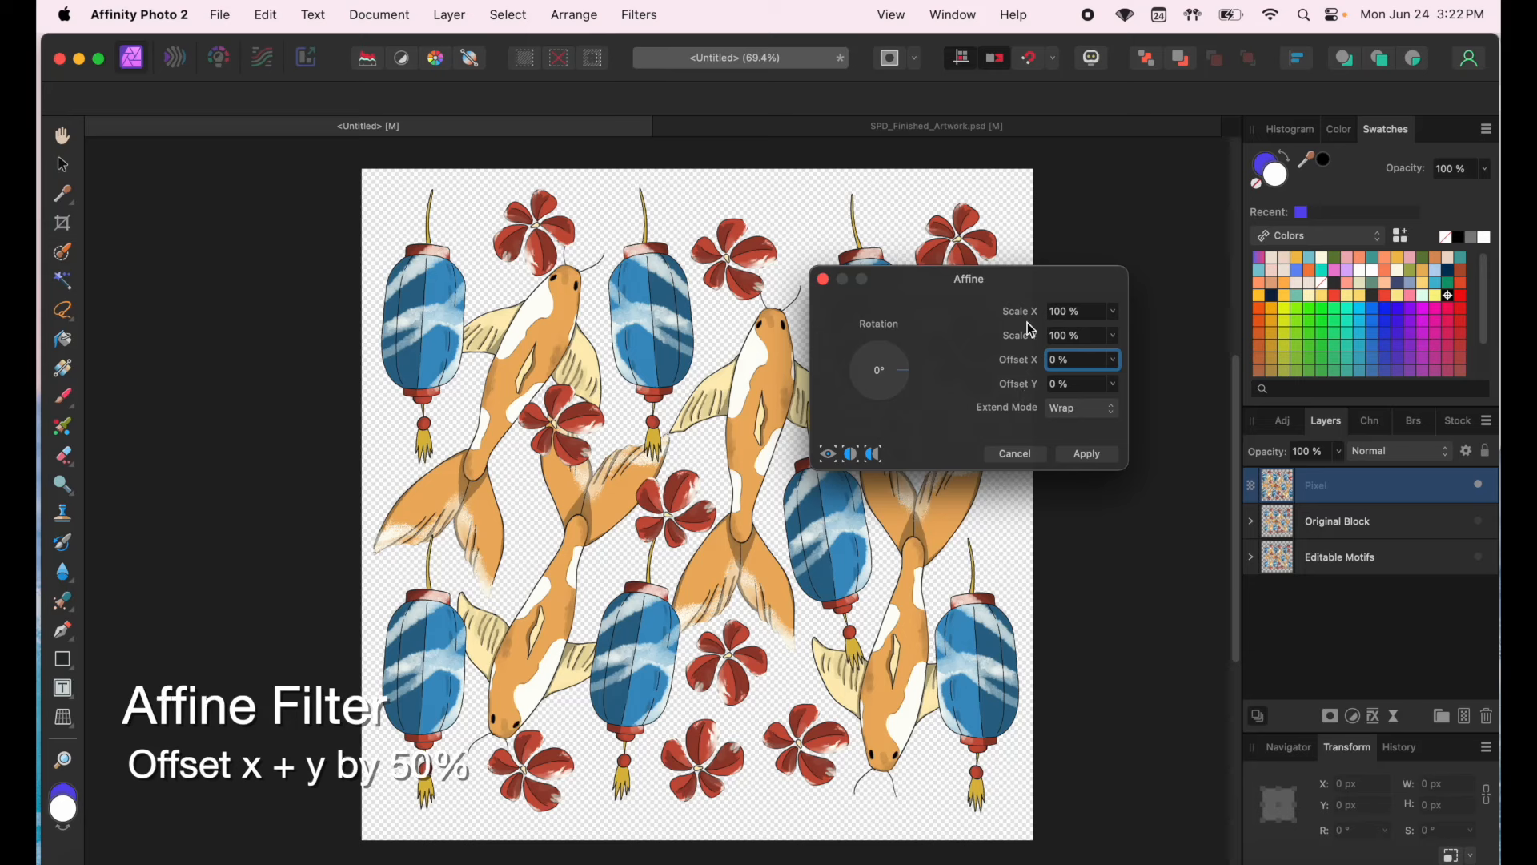
left_click(1058, 362)
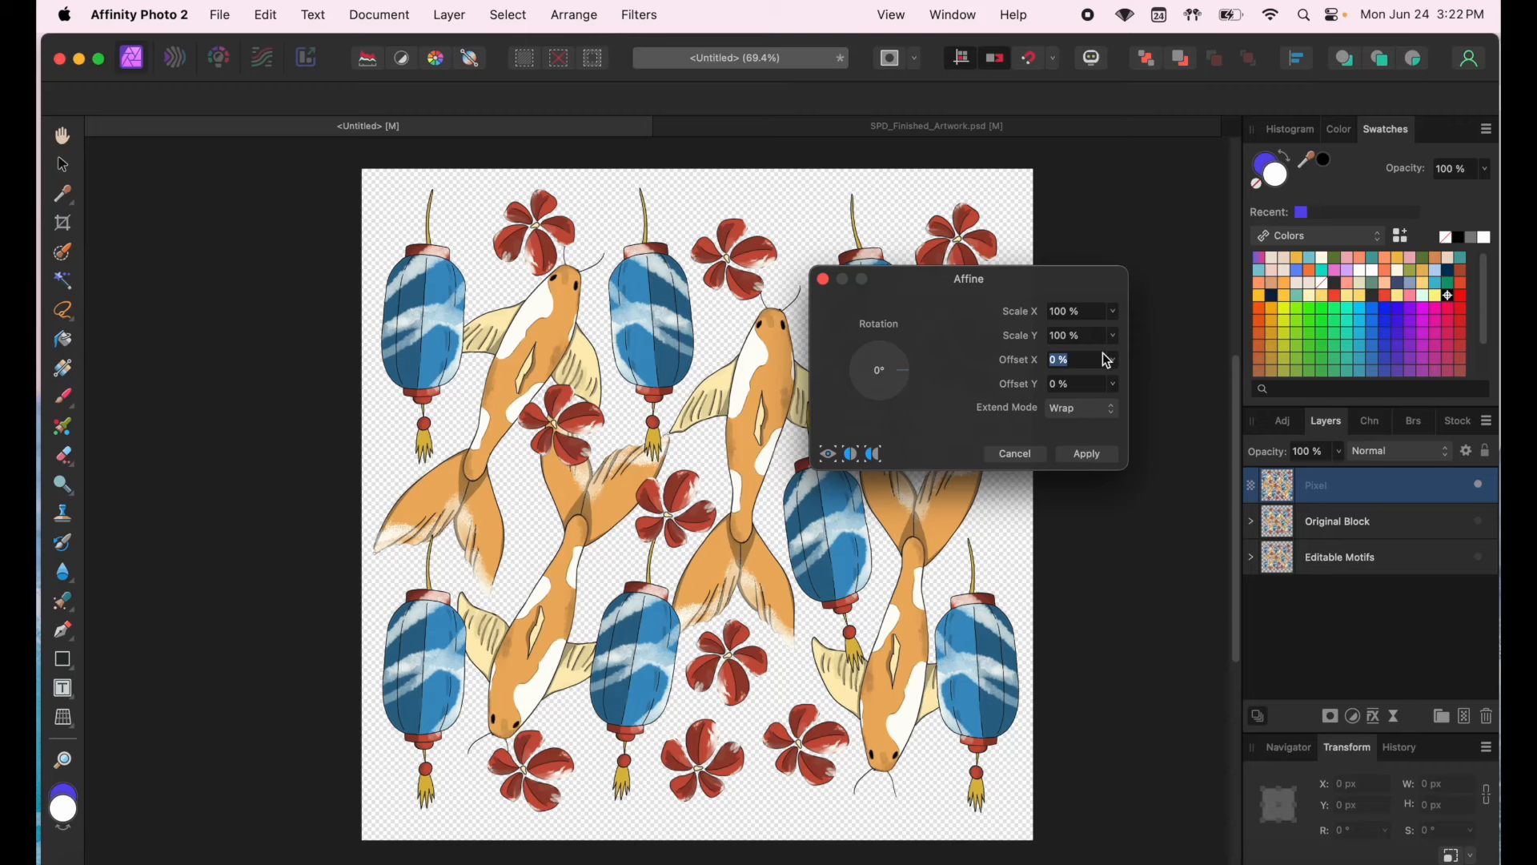
type("50")
left_click(1057, 384)
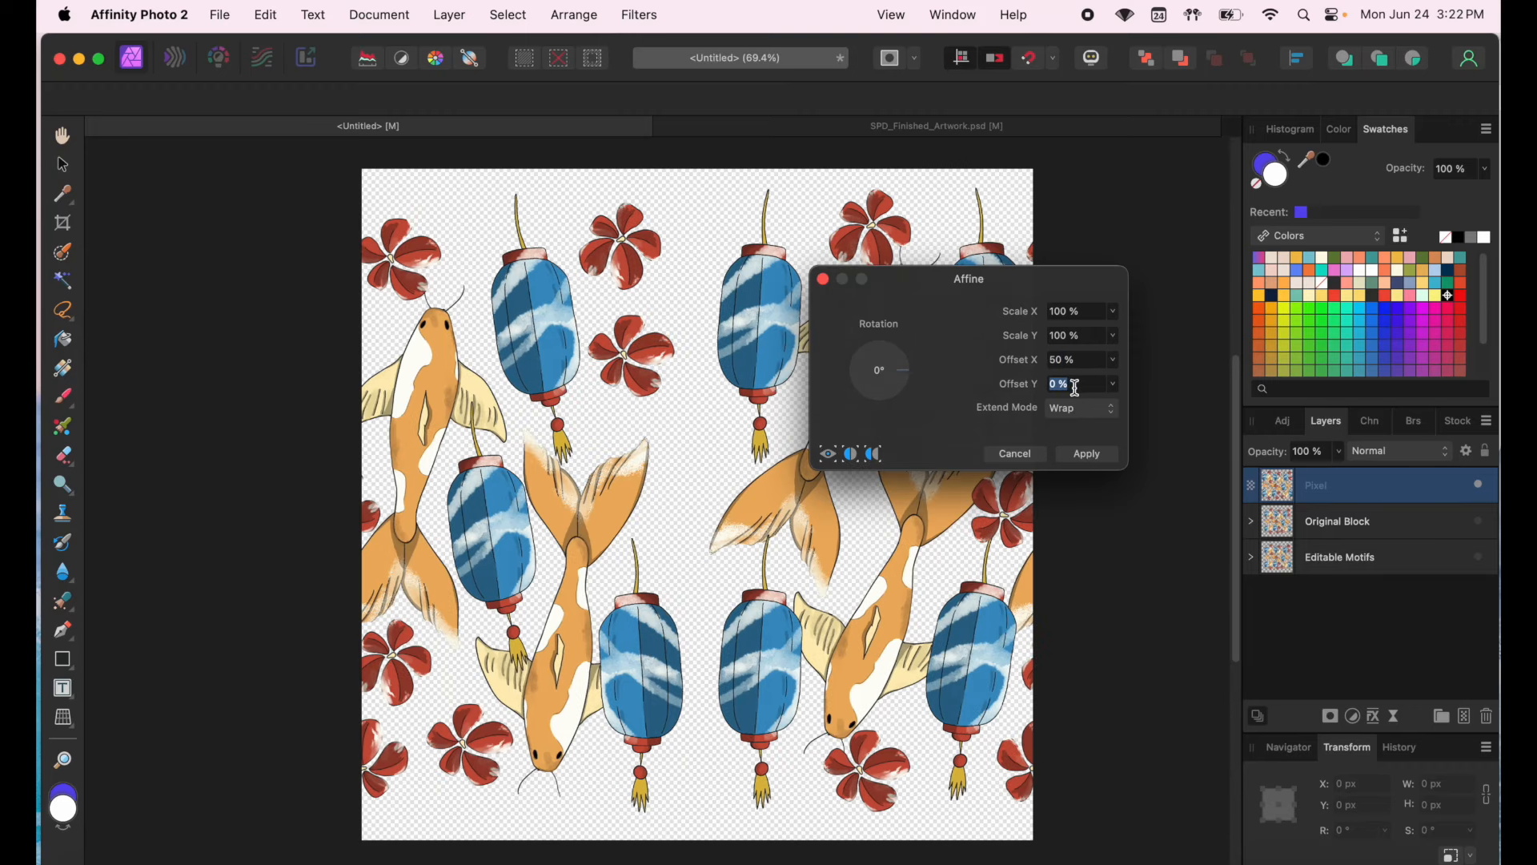
type("50")
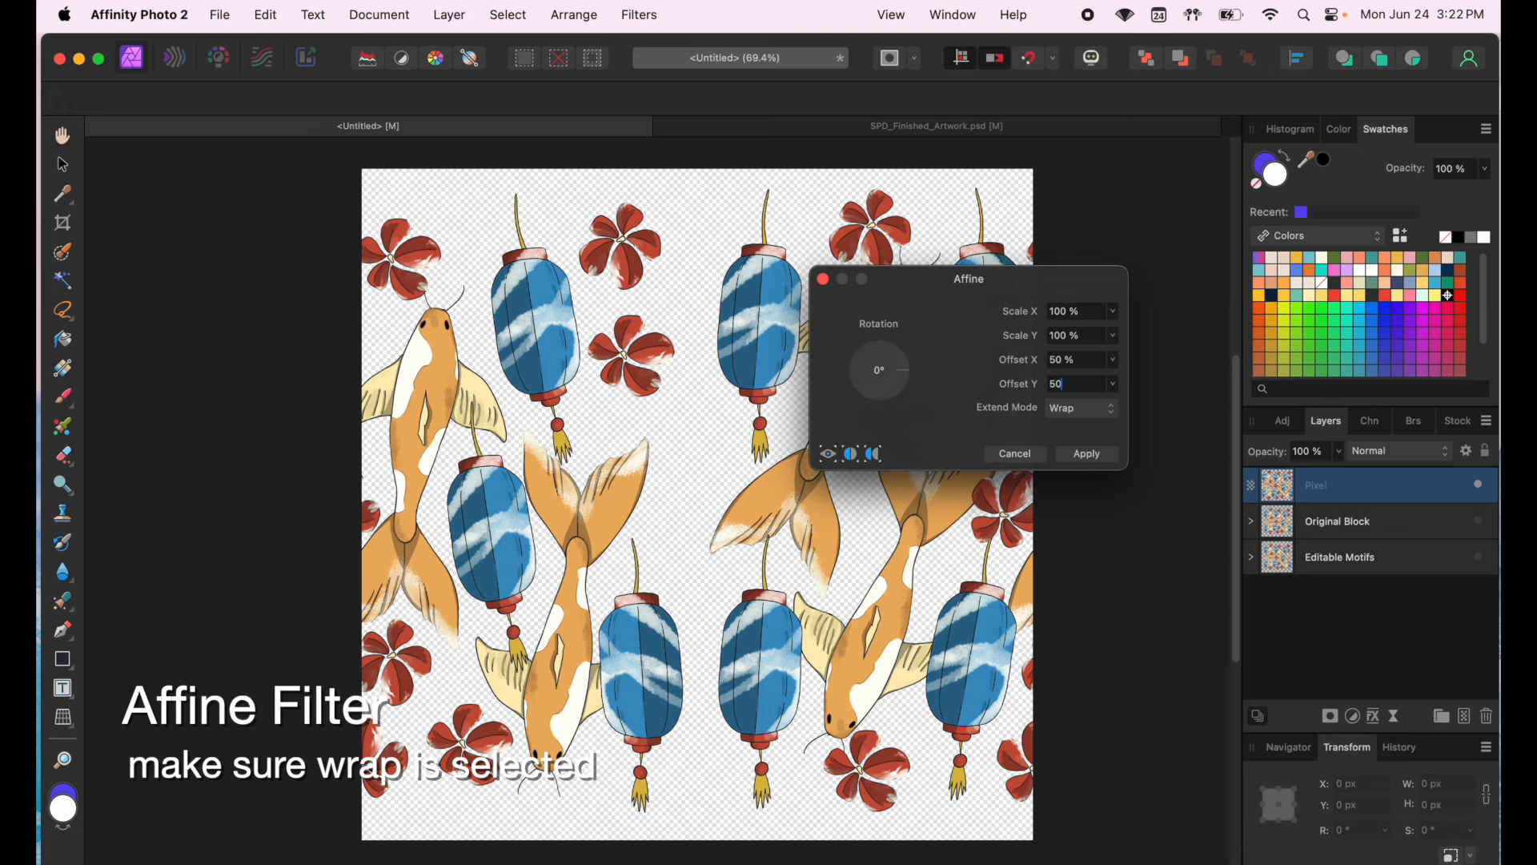
key("Tab")
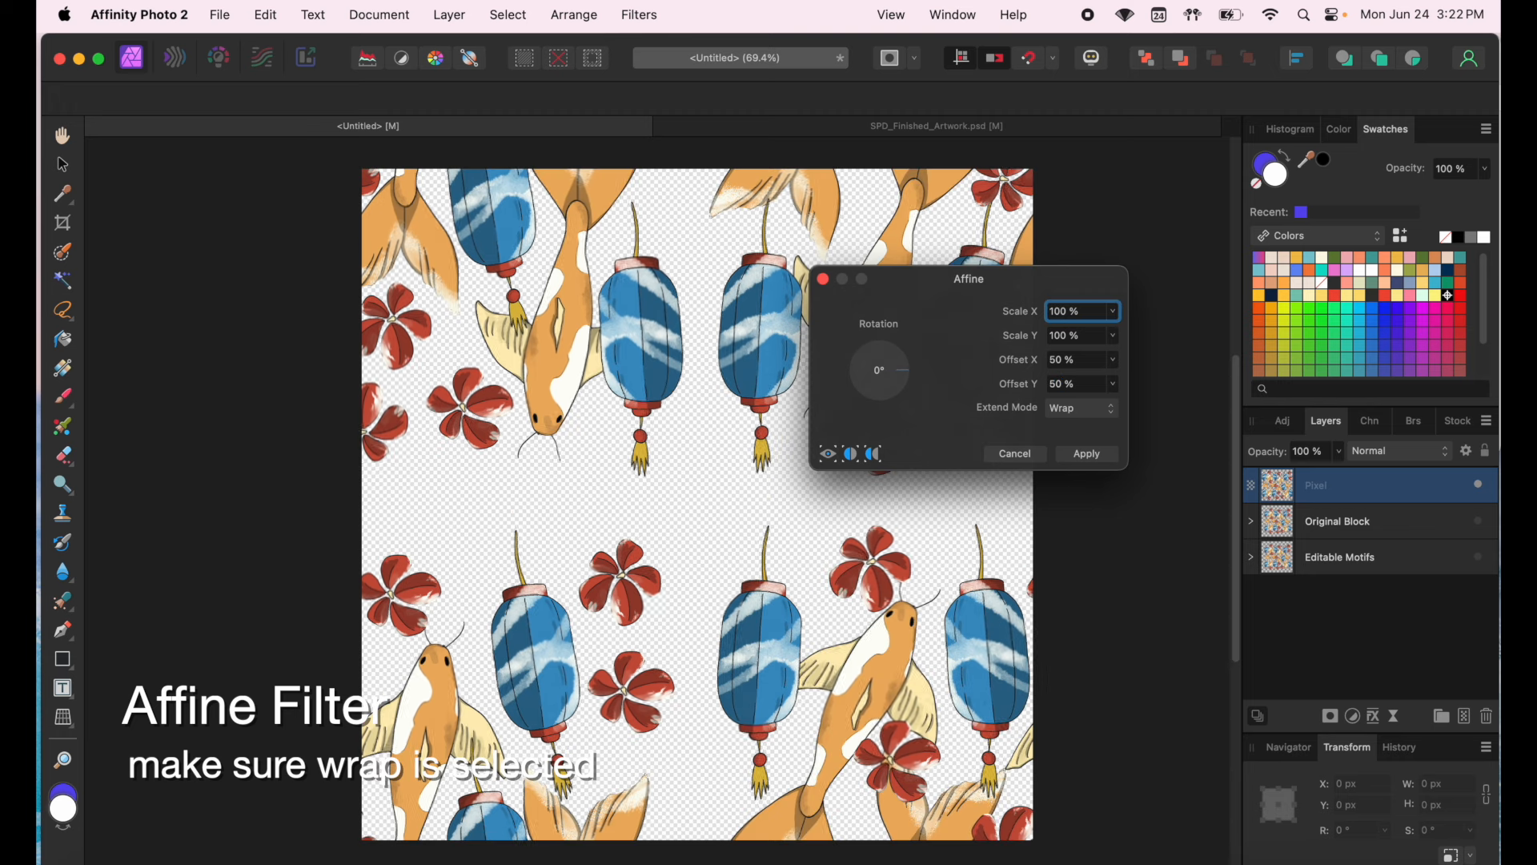
- Choose Wrap as the Affine filter's extend mode and apply the filter
left_click(1077, 416)
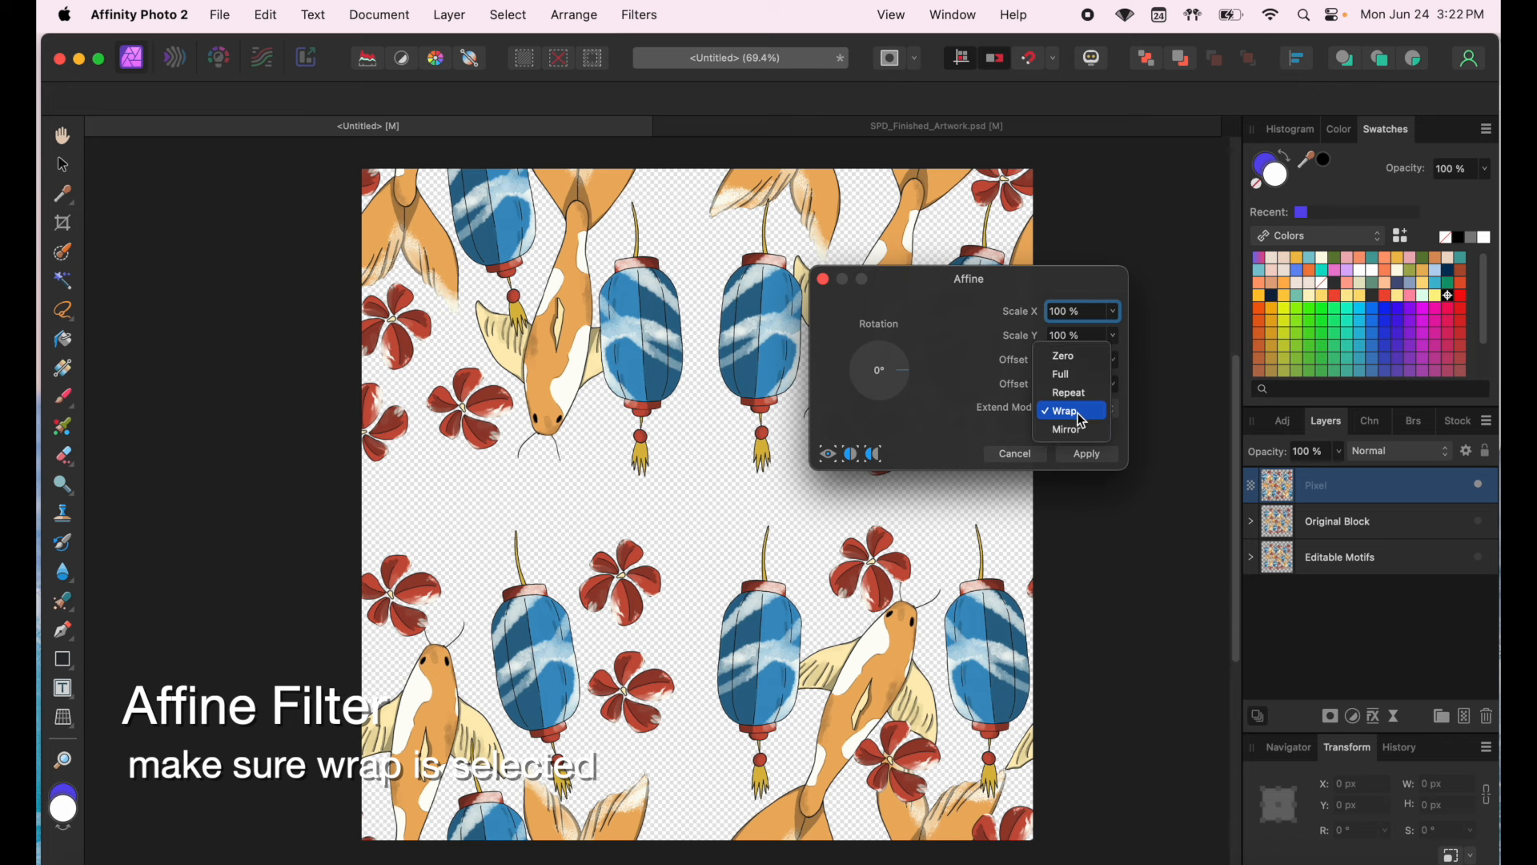
left_click(1081, 418)
left_click(1096, 458)
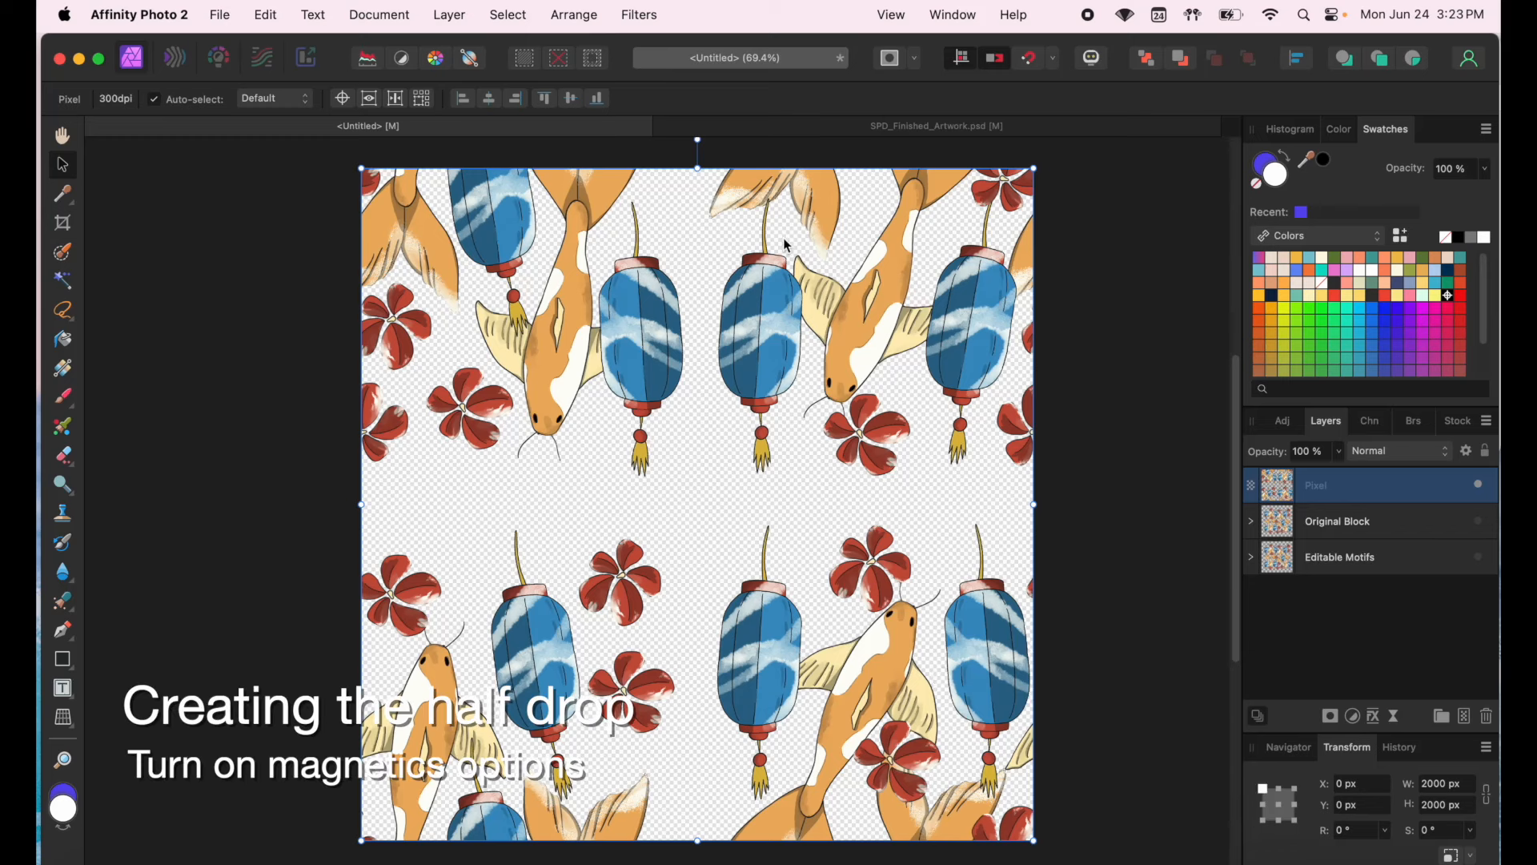
- Enable snapping and activate the Rectangular Marquee Tool
left_click(1029, 61)
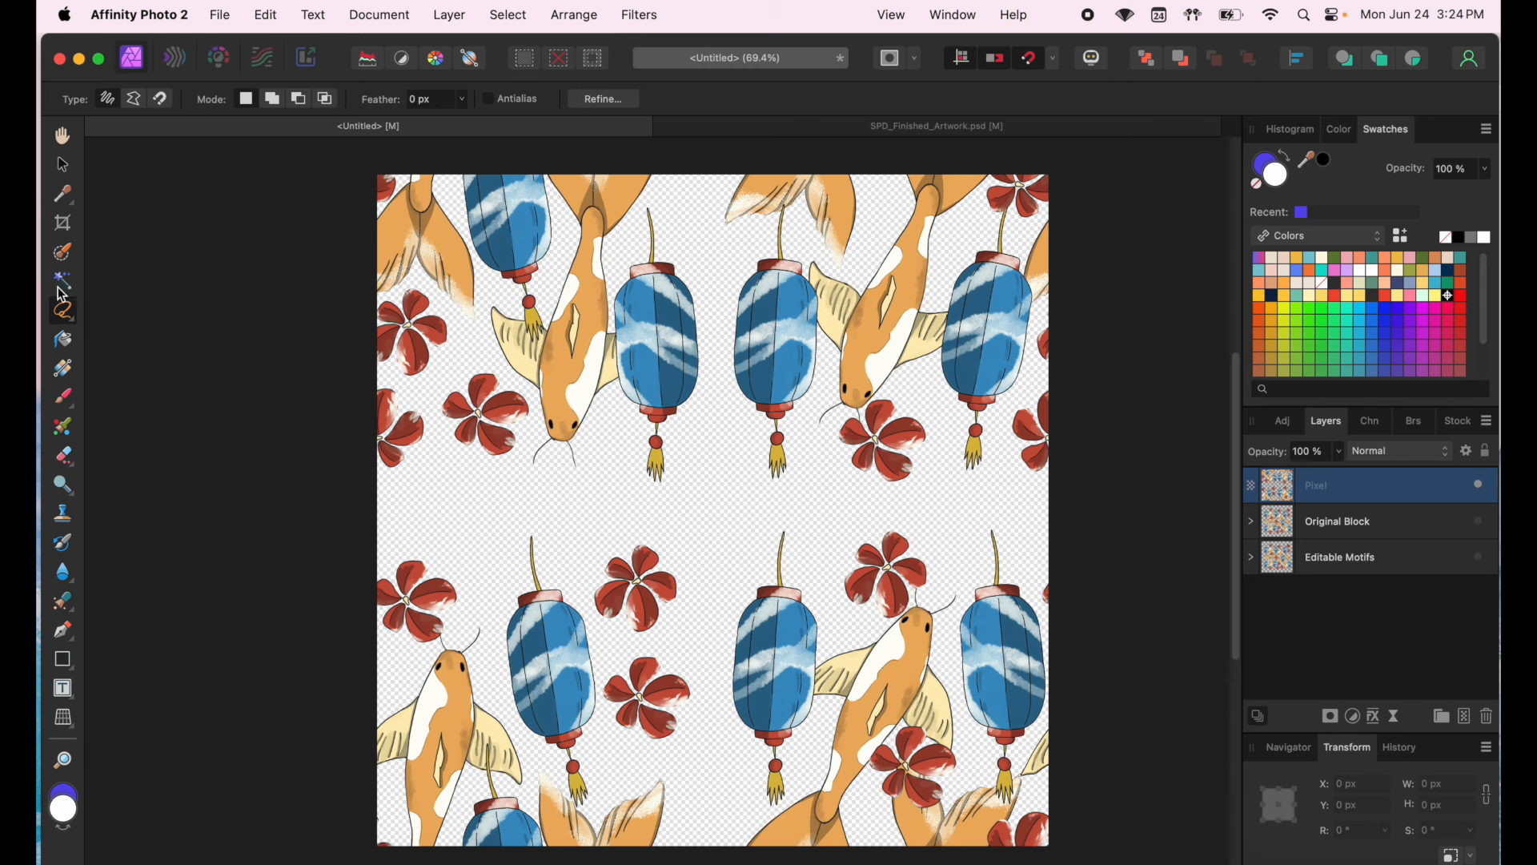
left_click(69, 315)
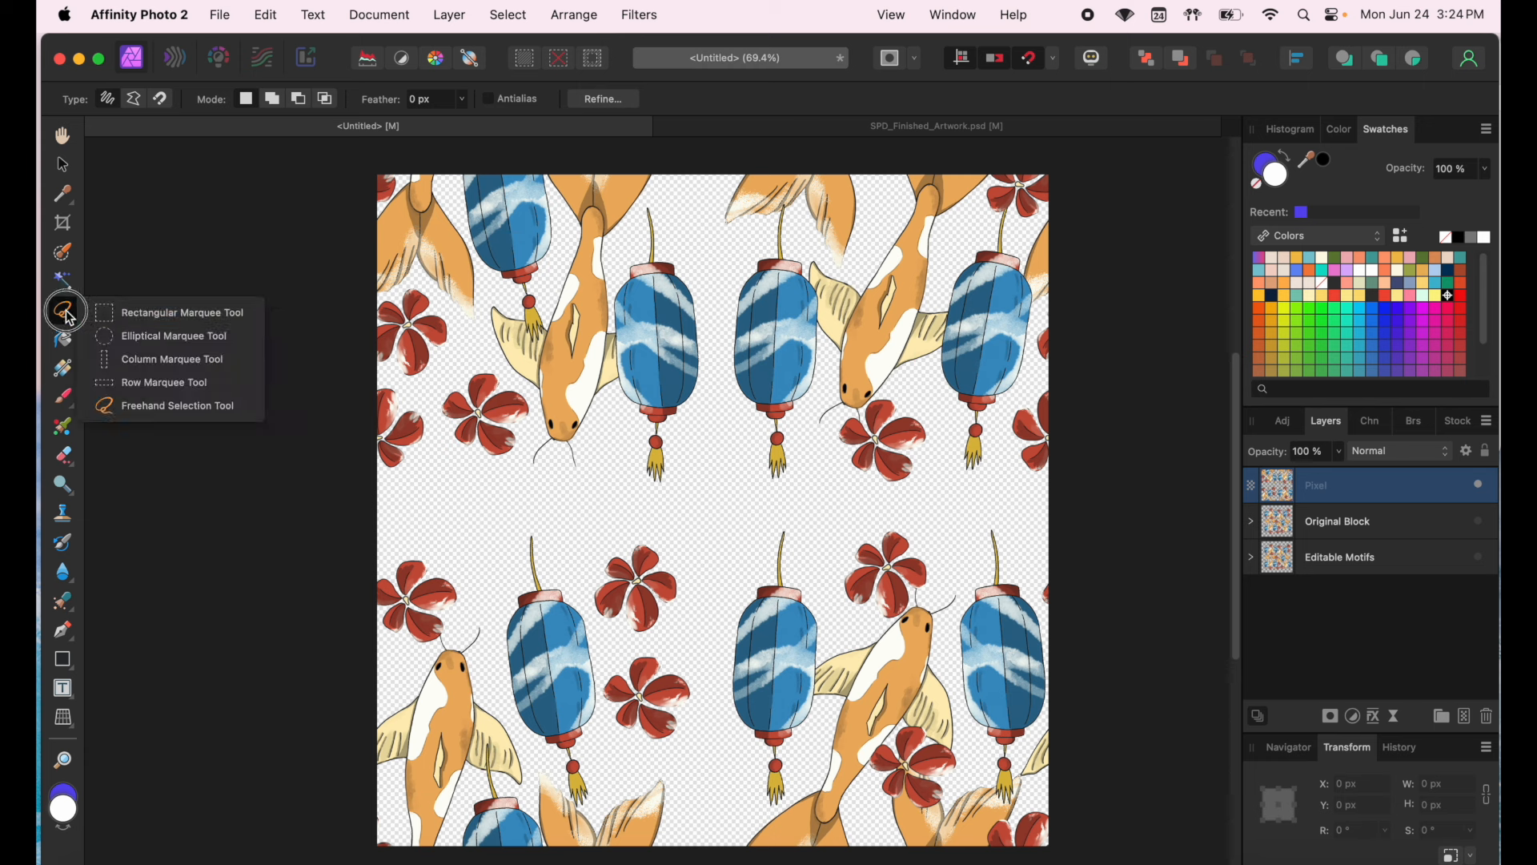
left_click(138, 321)
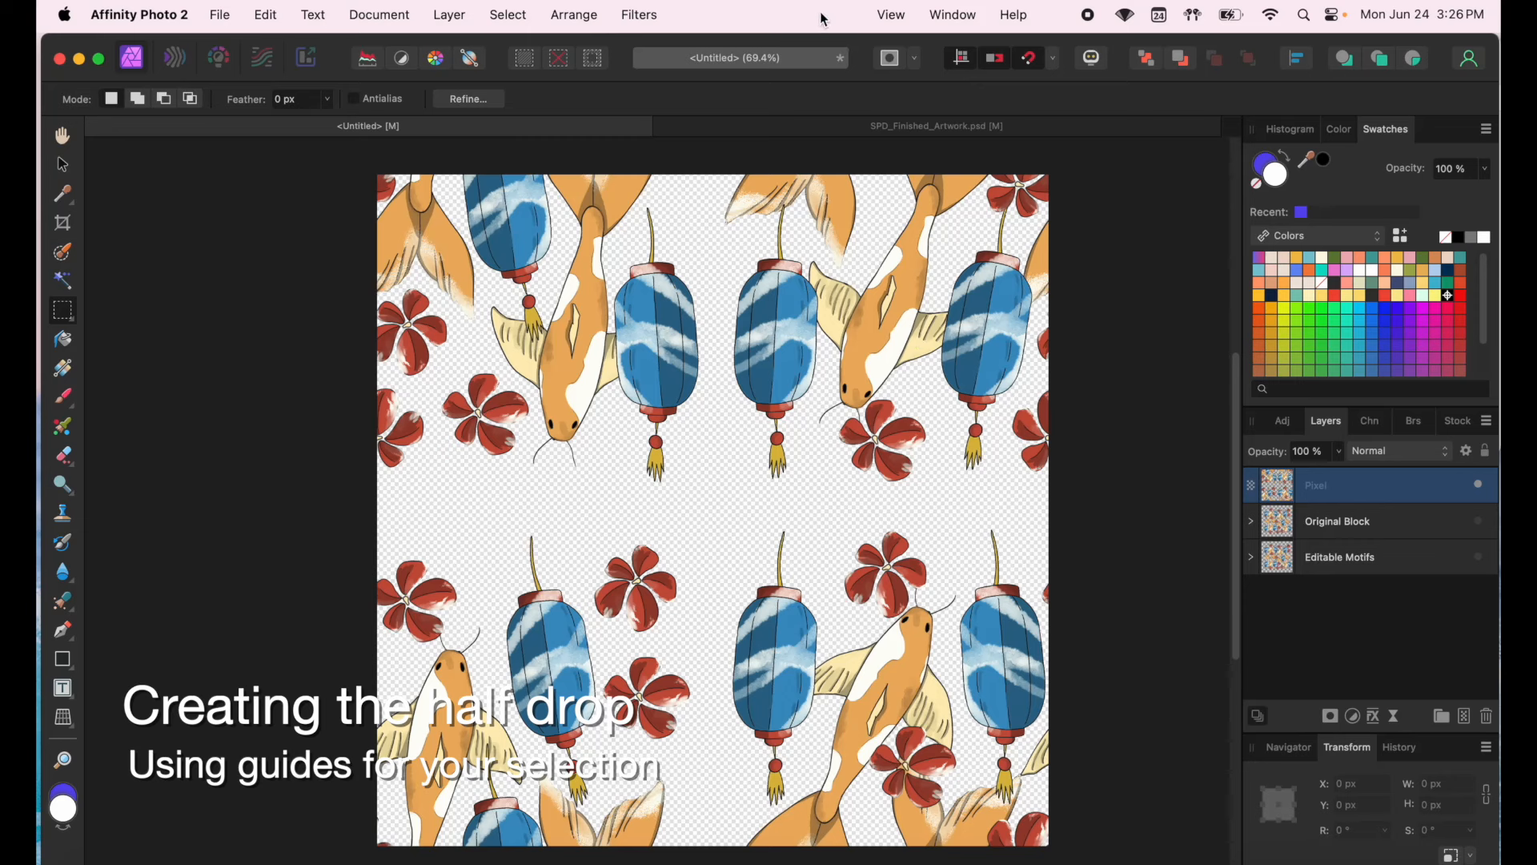
- Configure the document's column guides with 2 columns, 2 rows, Outline style and a purple colour
left_click(951, 14)
mouse_move(890, 22)
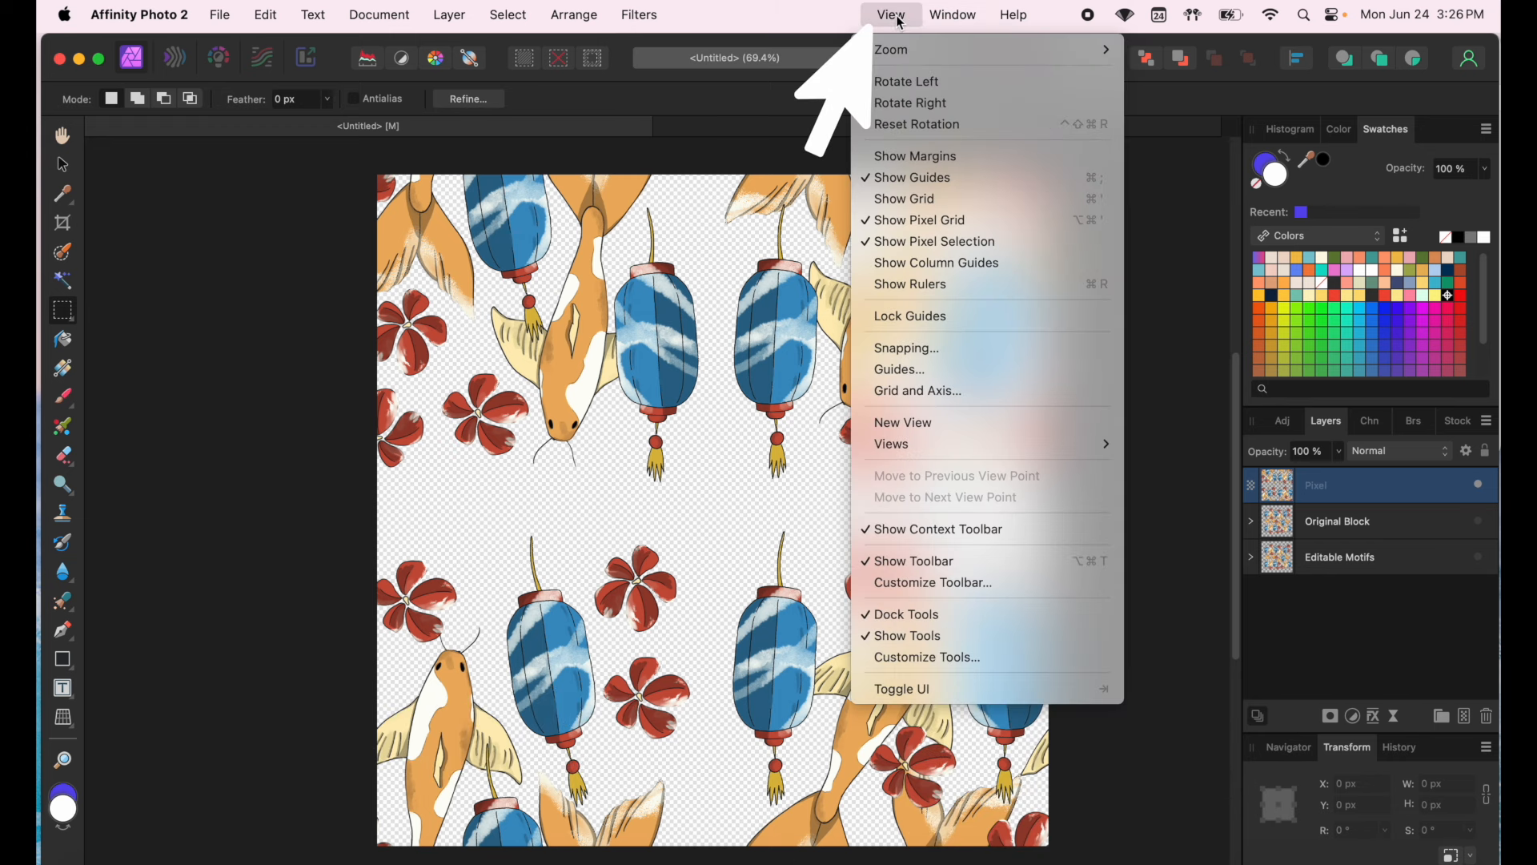
left_click(902, 371)
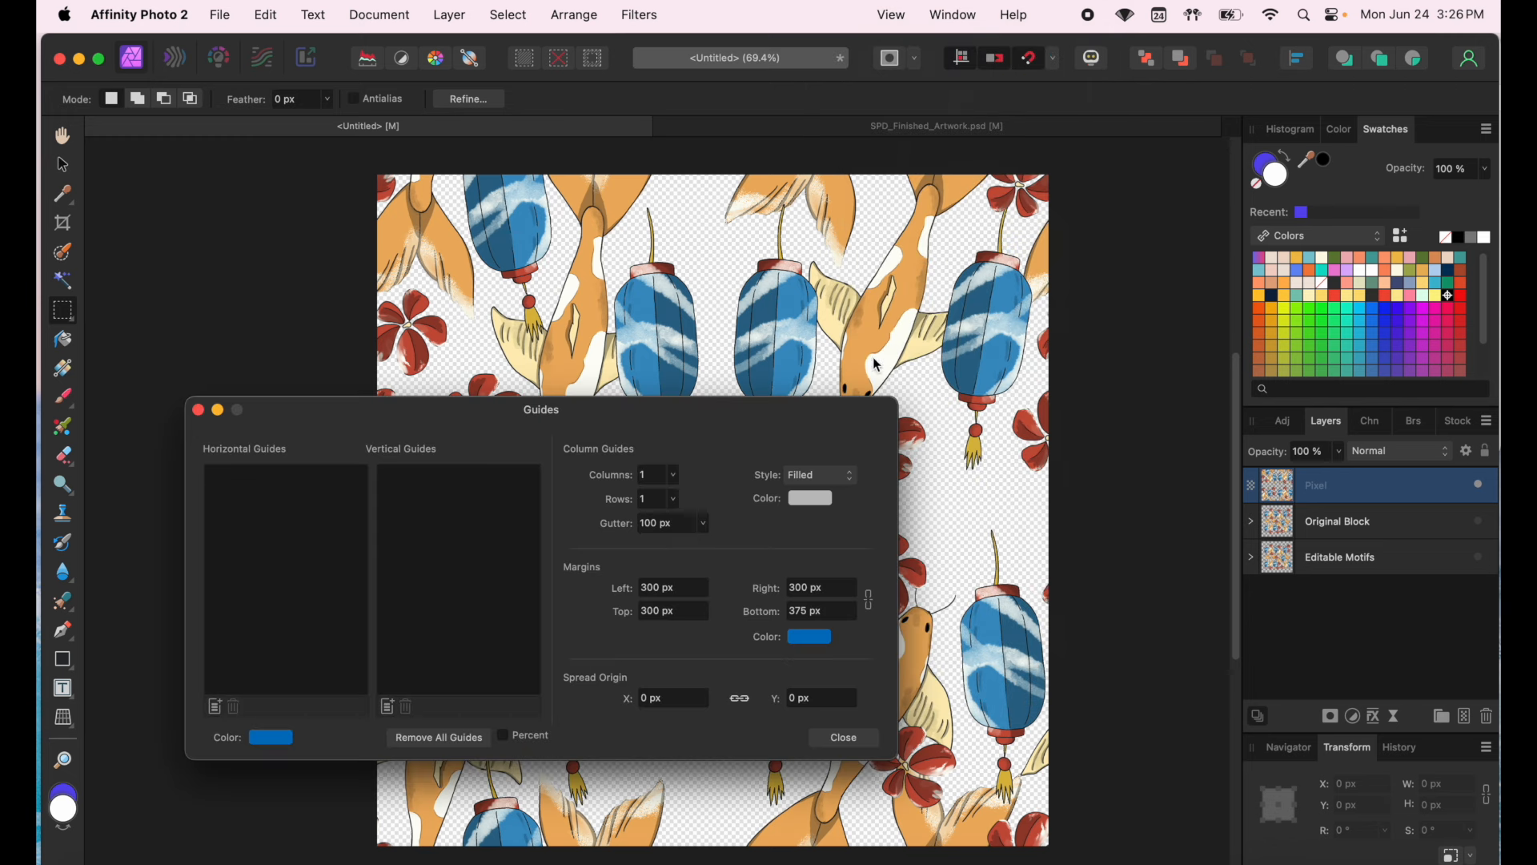
left_click(661, 474)
type("2")
left_click(658, 498)
key("BackSpace")
type("2")
left_click(820, 500)
- Add one horizontal and one vertical guide, each at 1000 px, to divide the canvas into quarters
left_click(215, 707)
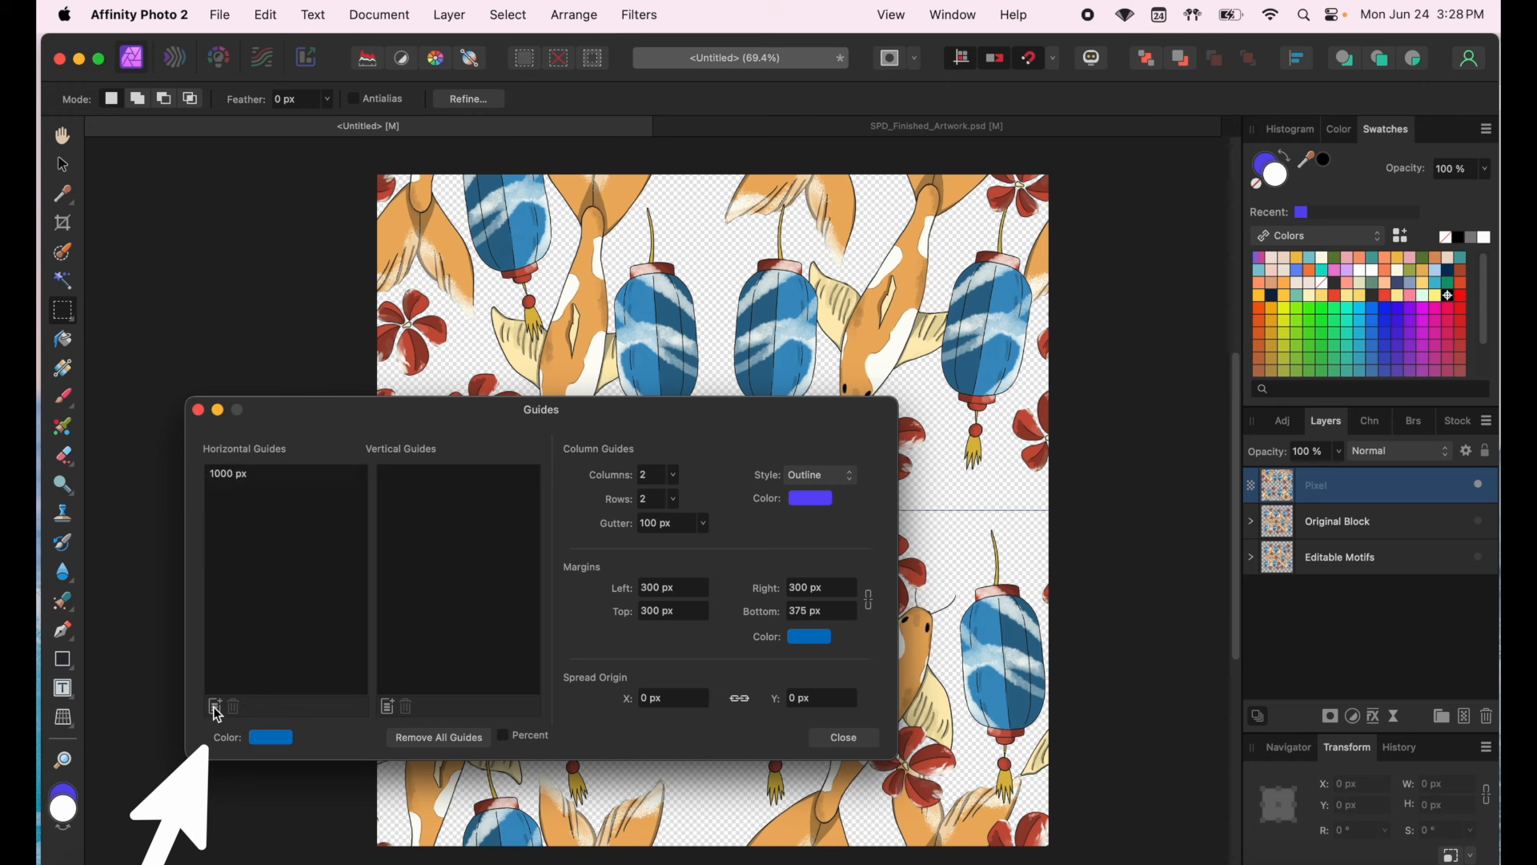
left_click(389, 708)
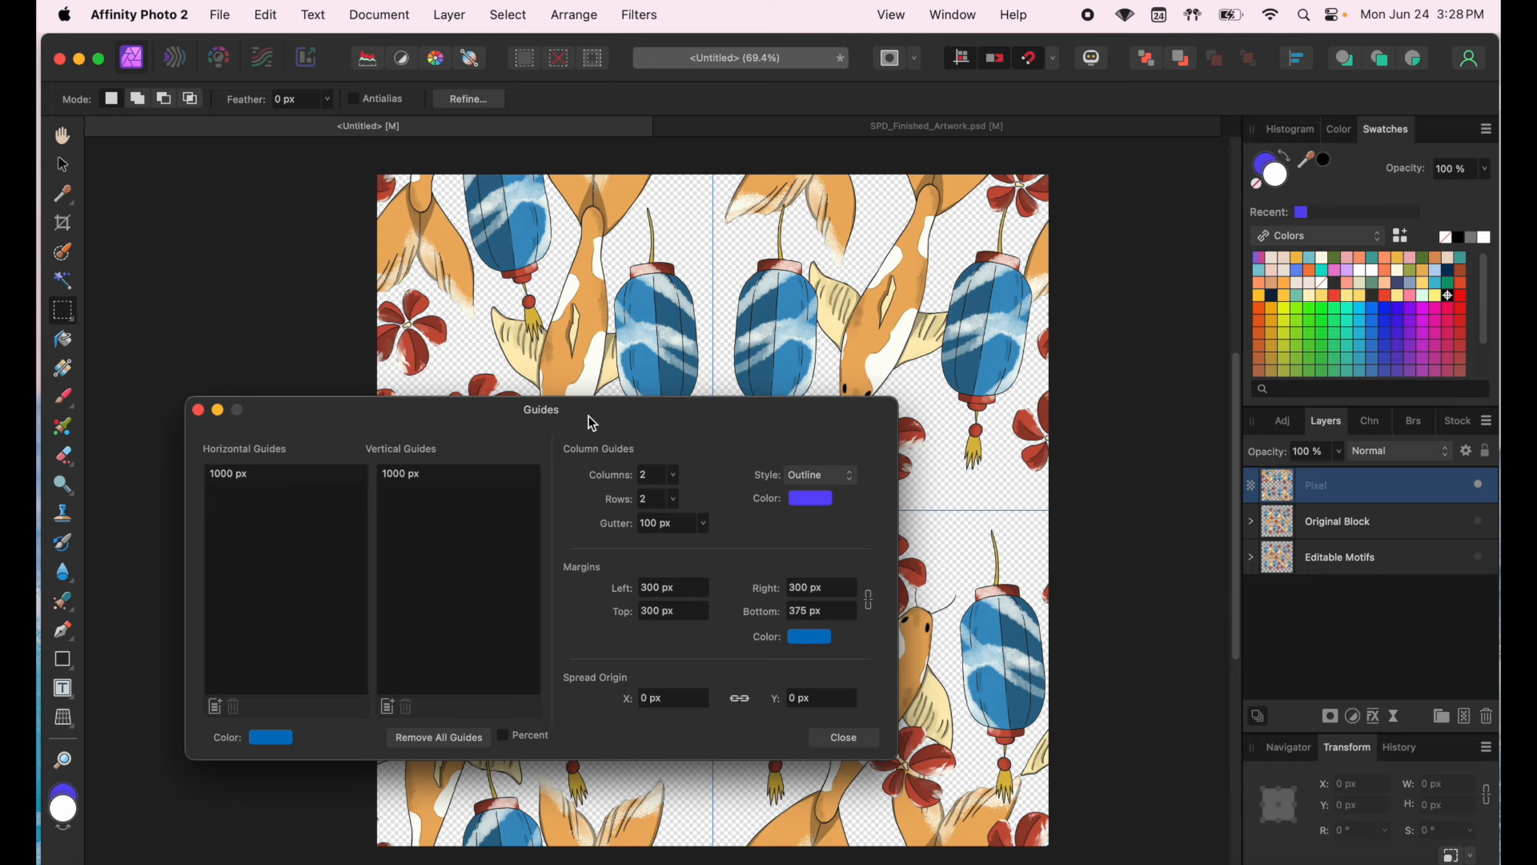
left_click_drag(592, 422, 692, 322)
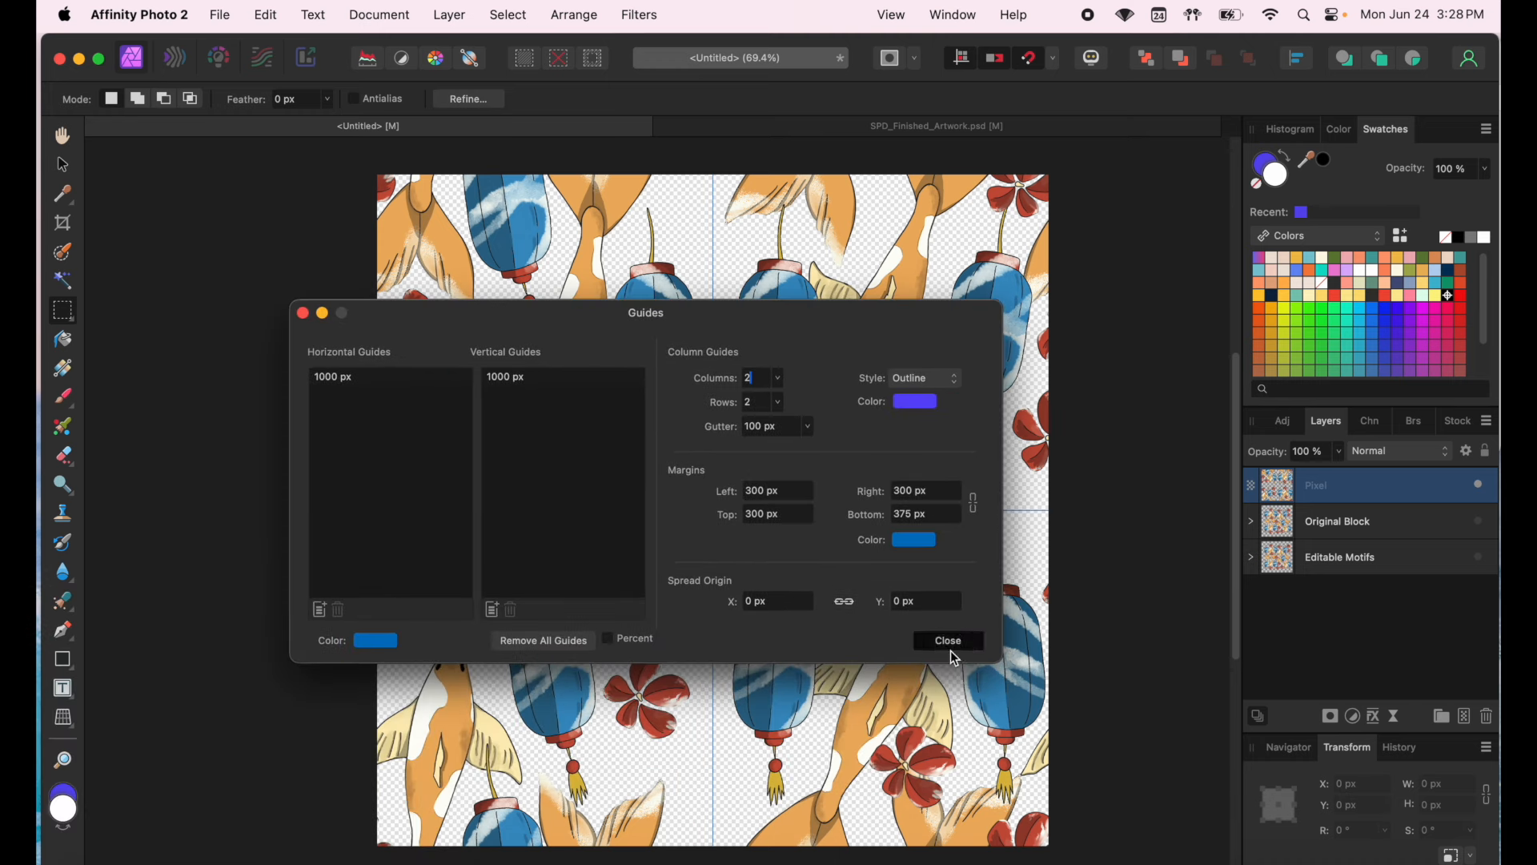
- Select the canvas's upper-right 1000 × 1000 px quadrant, then cut it and paste it onto its own layer
left_click(951, 642)
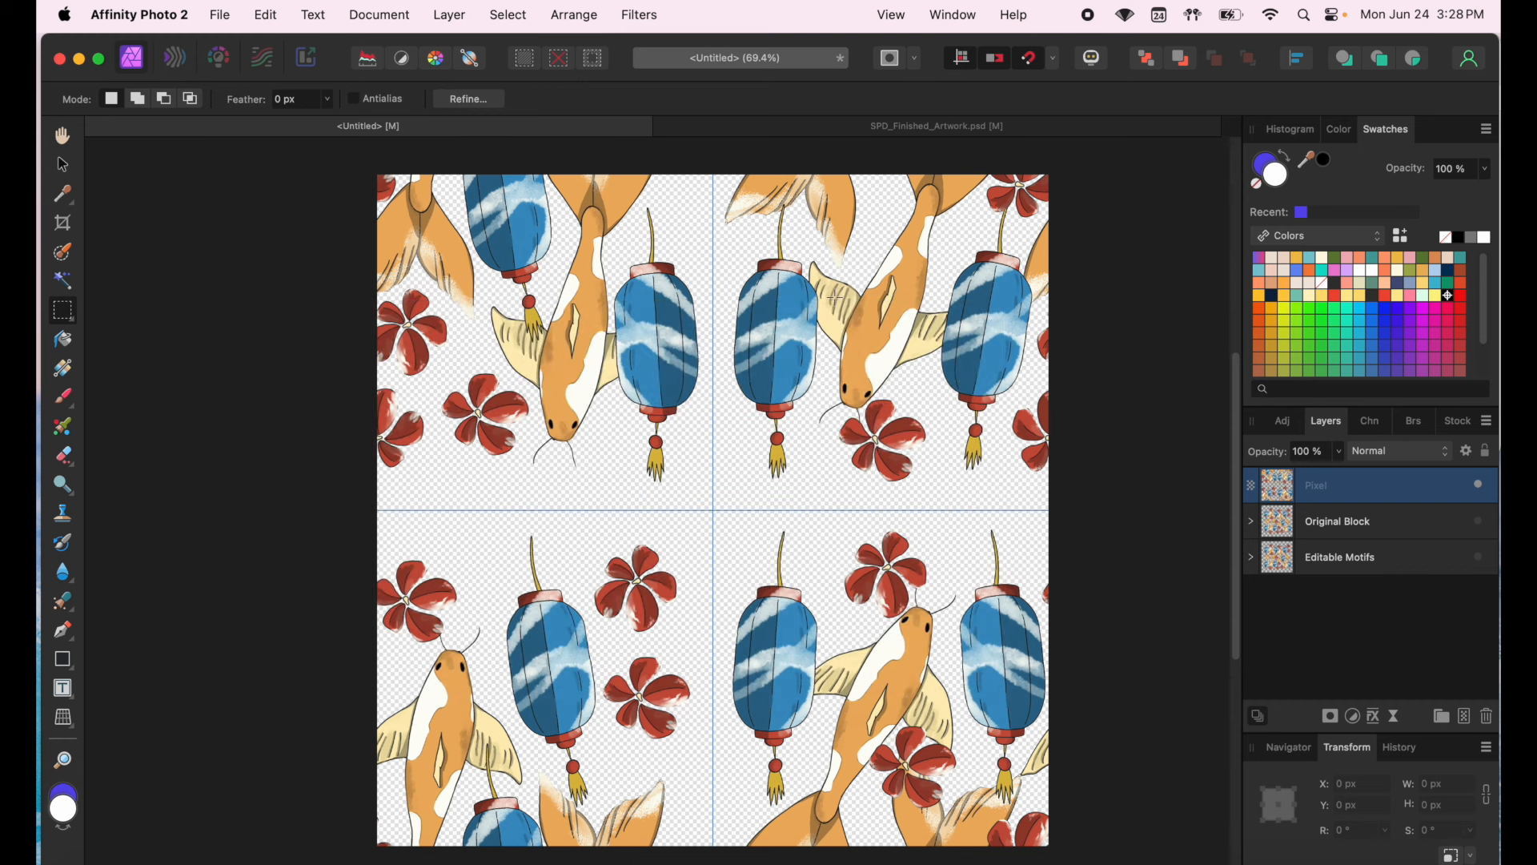
left_click_drag(712, 174, 1058, 512)
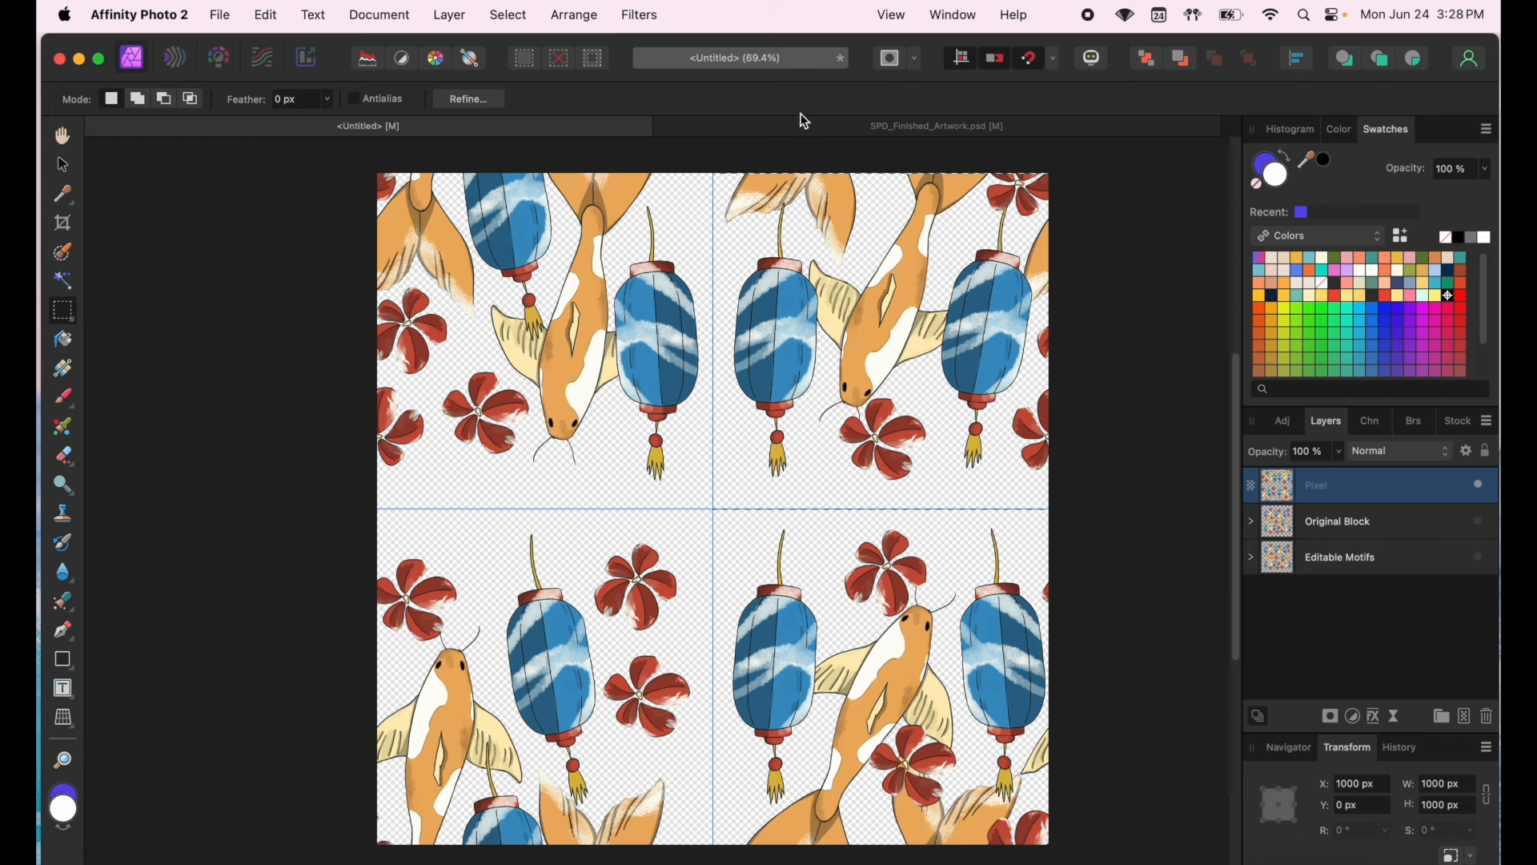
left_click(268, 16)
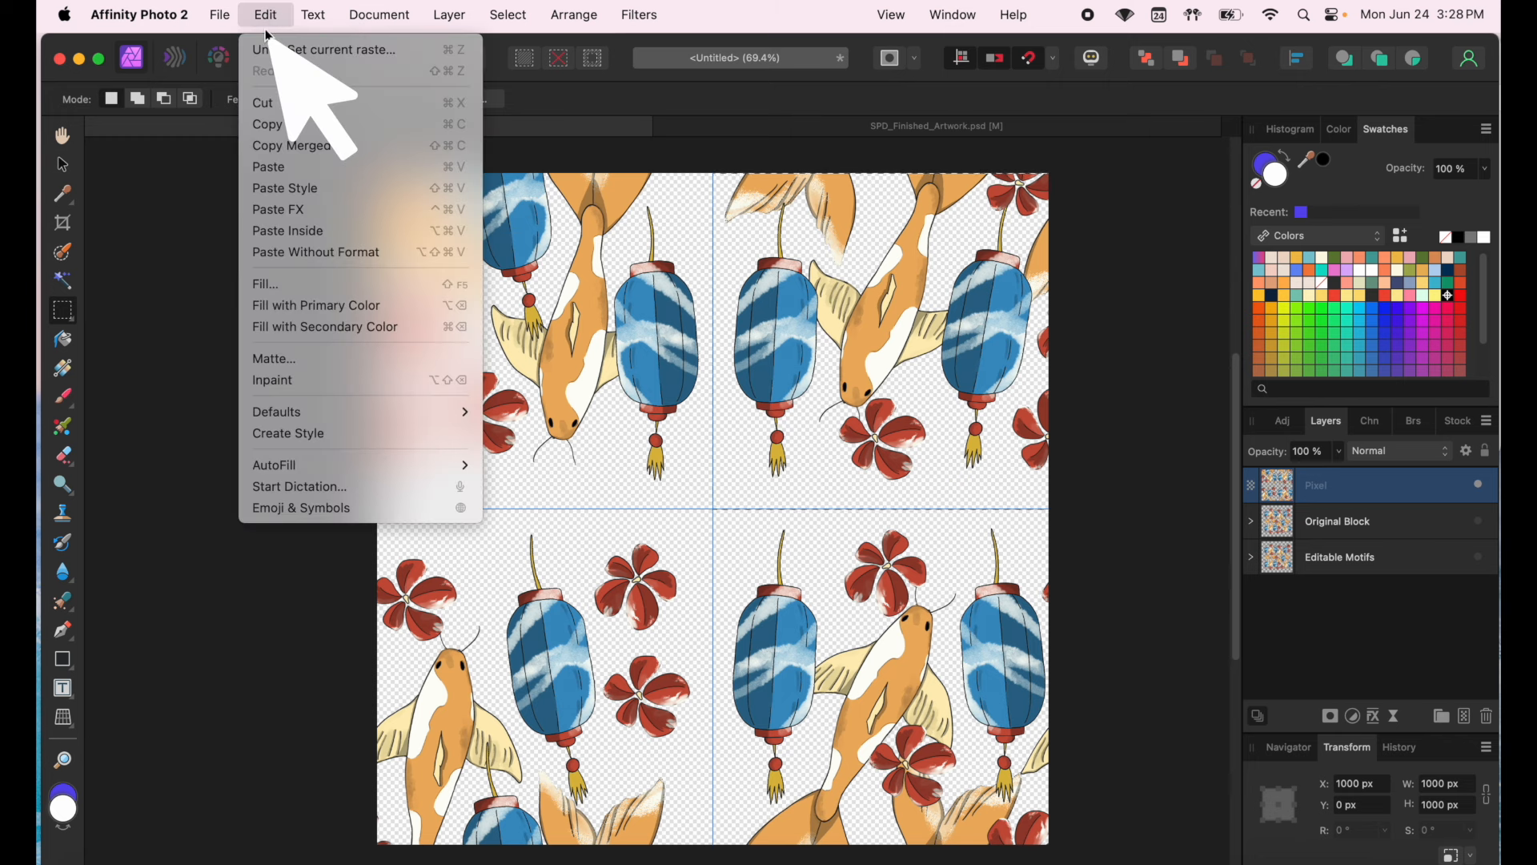
left_click(276, 106)
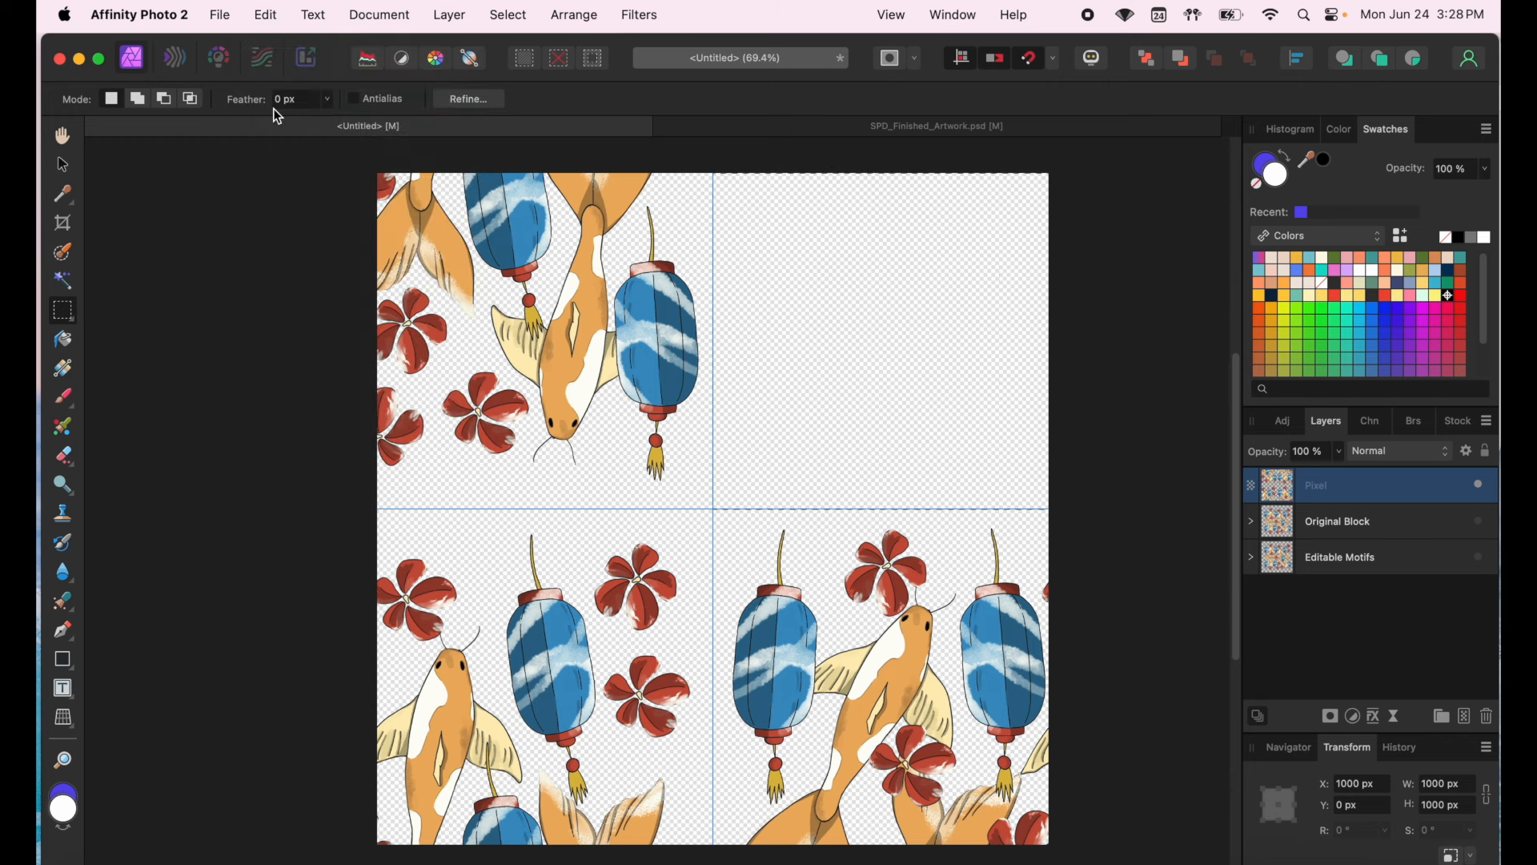
left_click(265, 15)
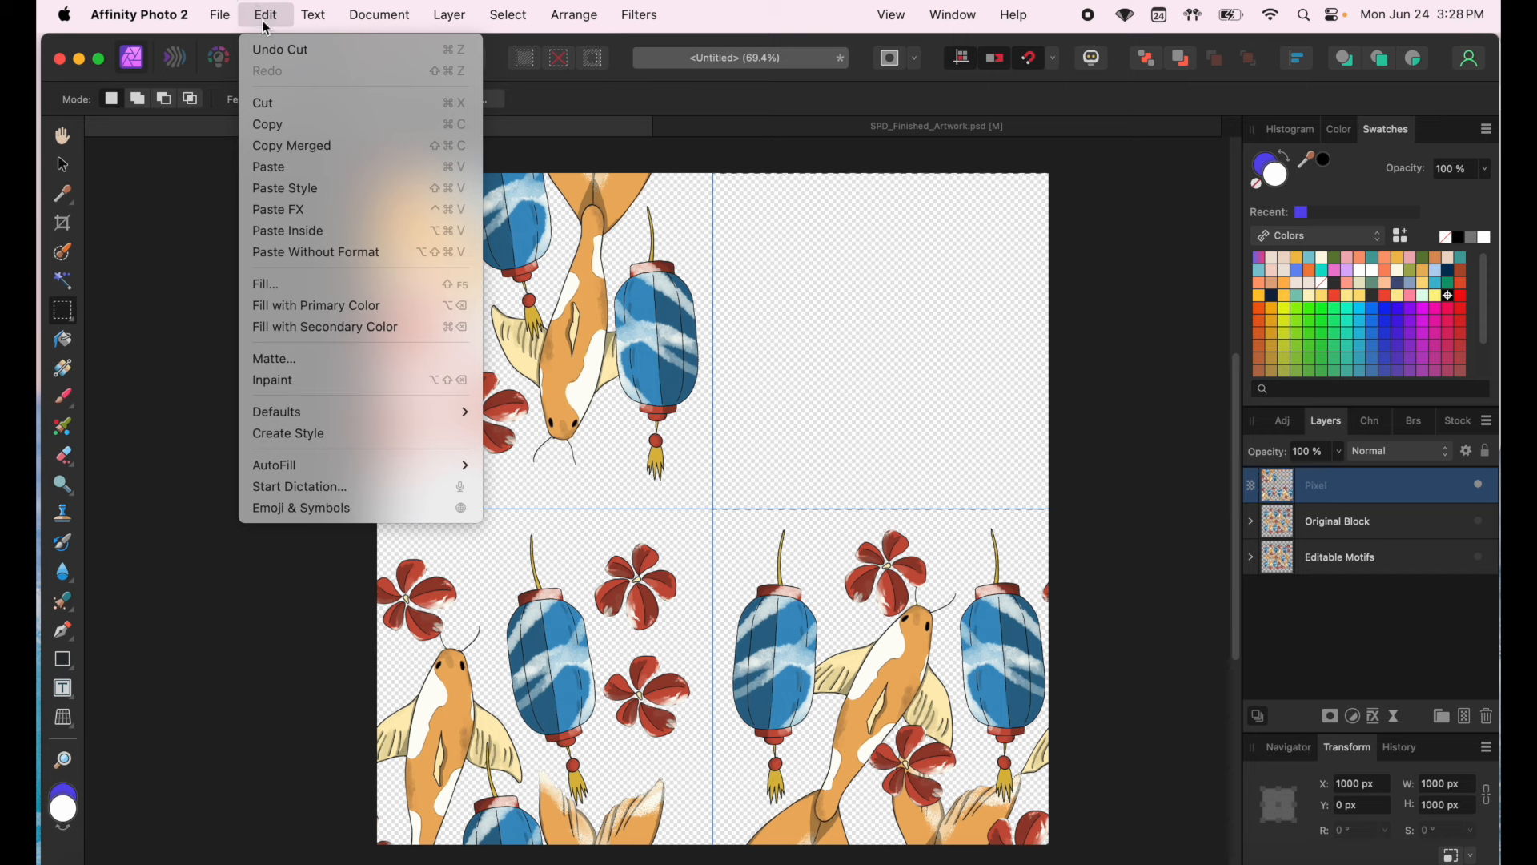
left_click(294, 169)
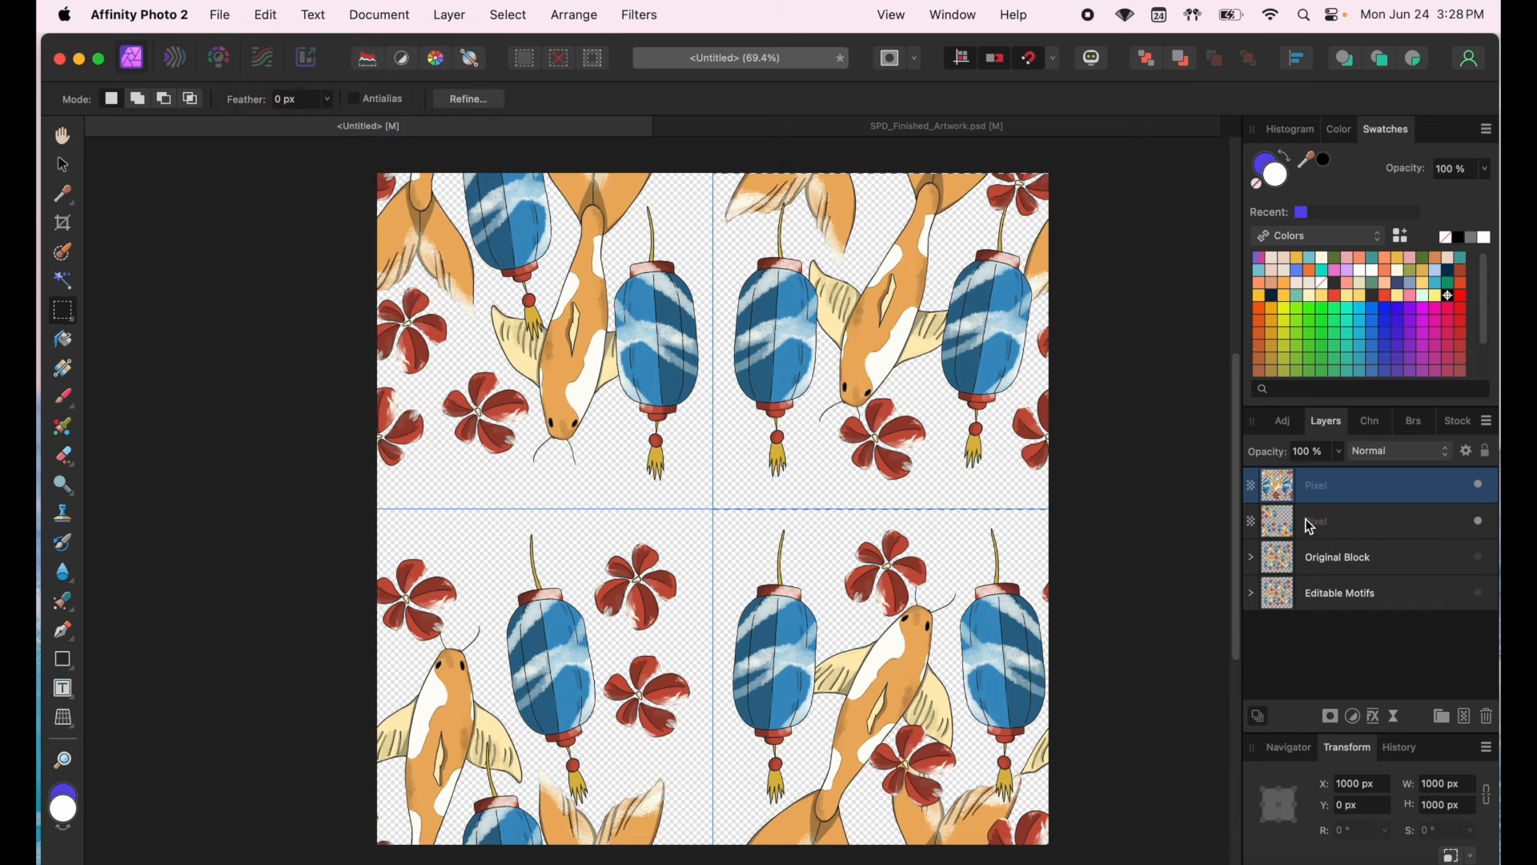
- On the remaining Pixel layer, cut the lower-right 1000 × 1000 px quadrant, paste it onto its own layer, and clear the selection
left_click(1313, 523)
scroll(817, 560, "up", 1)
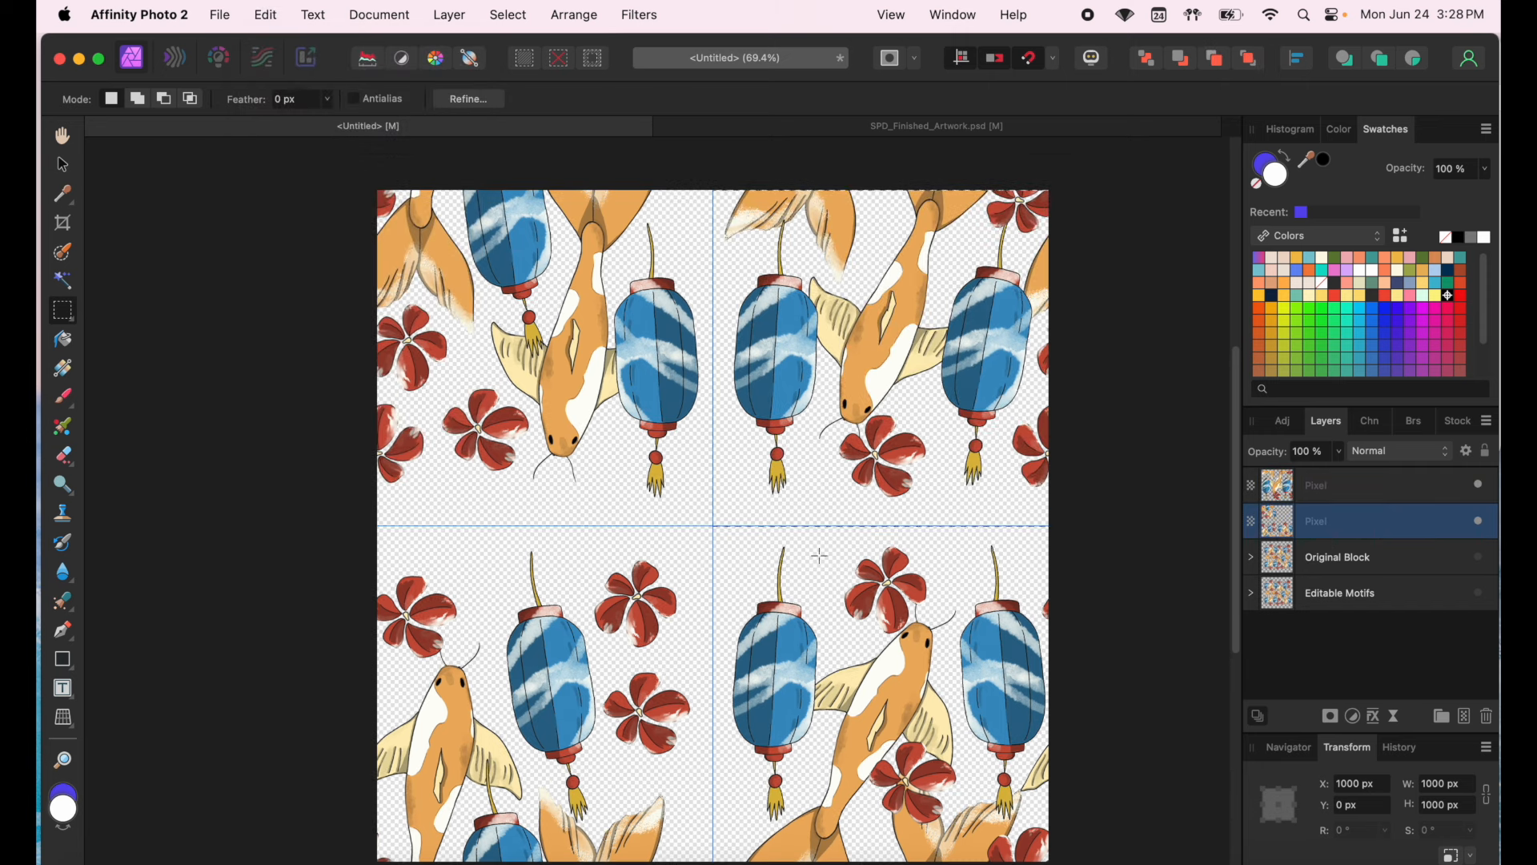
scroll(816, 566, "down", 3)
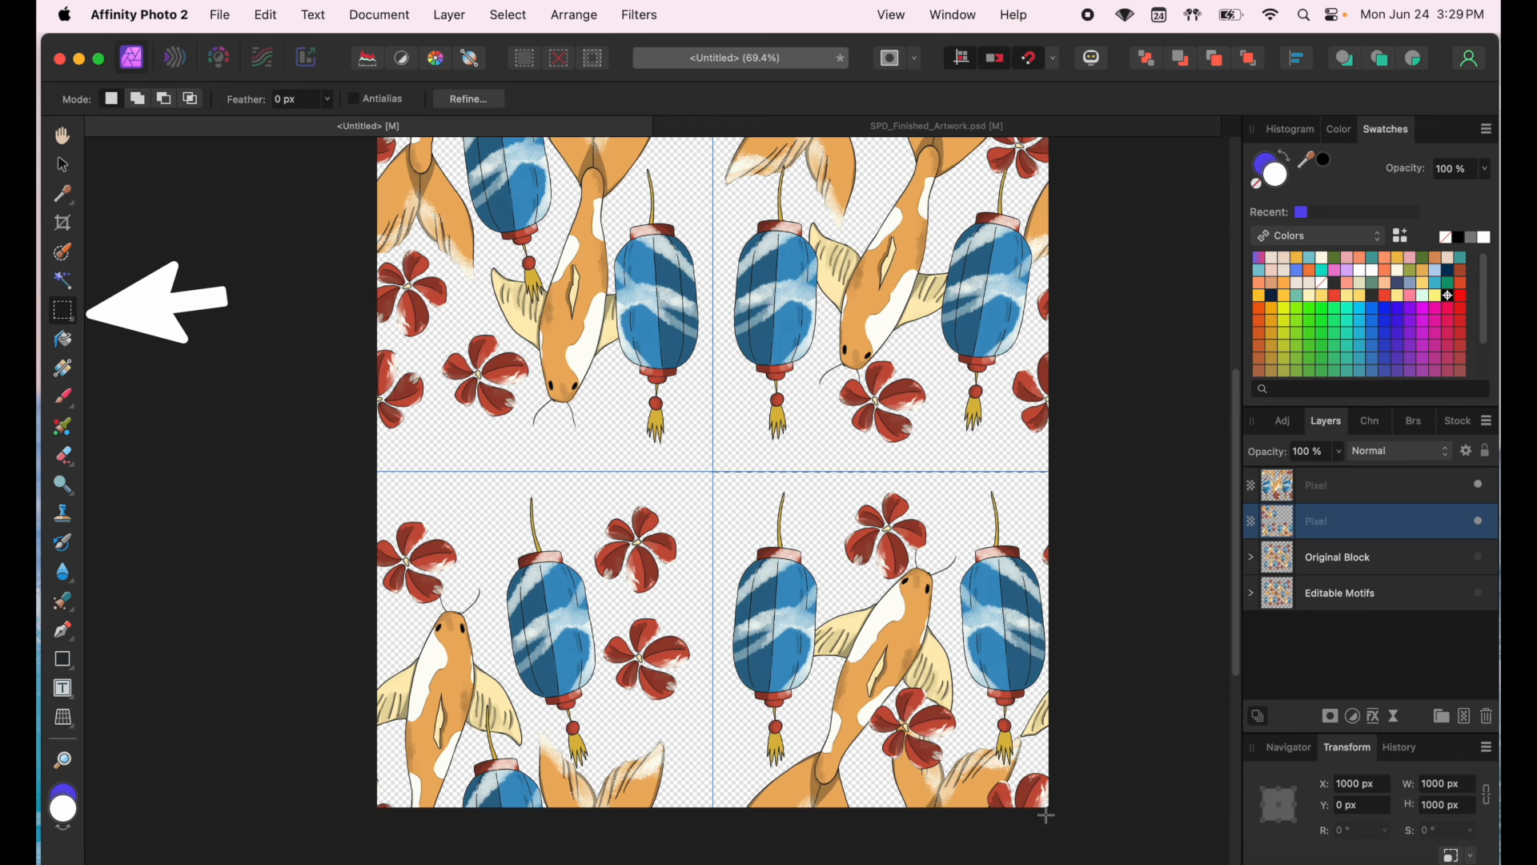
left_click_drag(1048, 809, 713, 475)
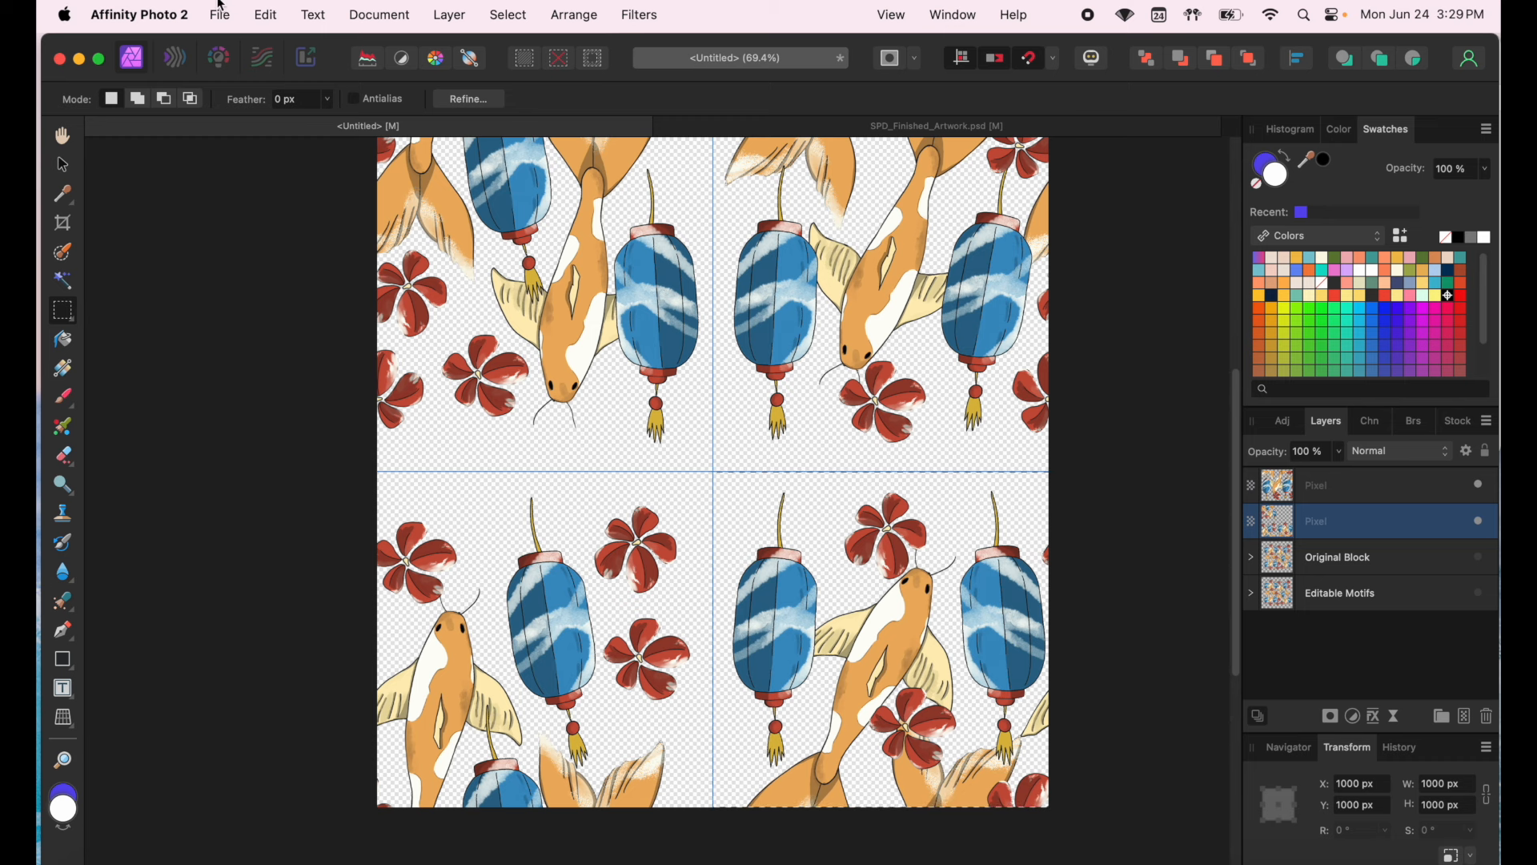
left_click(266, 14)
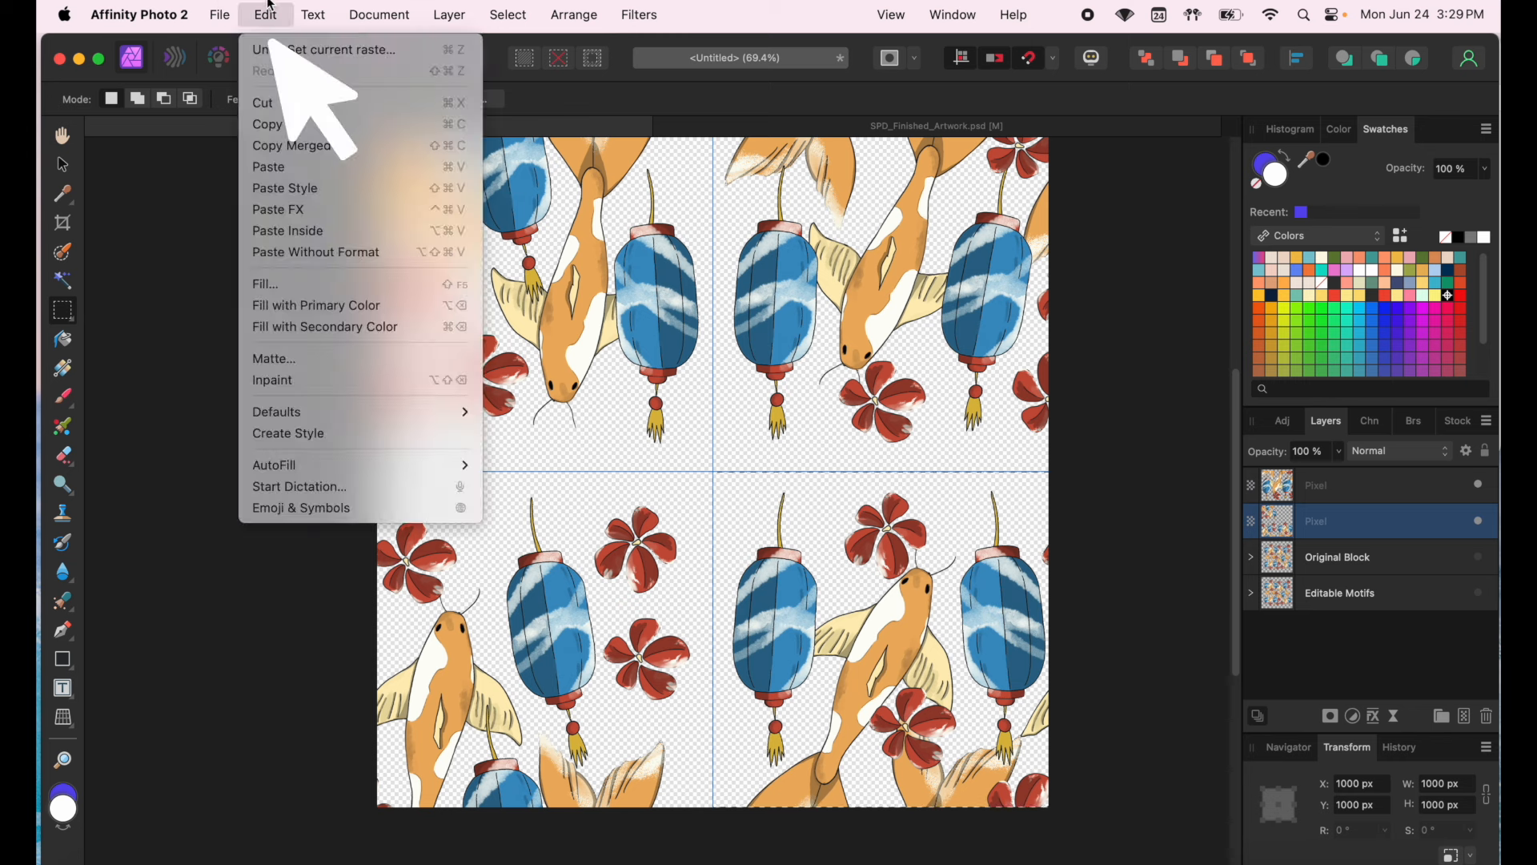
left_click(272, 102)
left_click(266, 14)
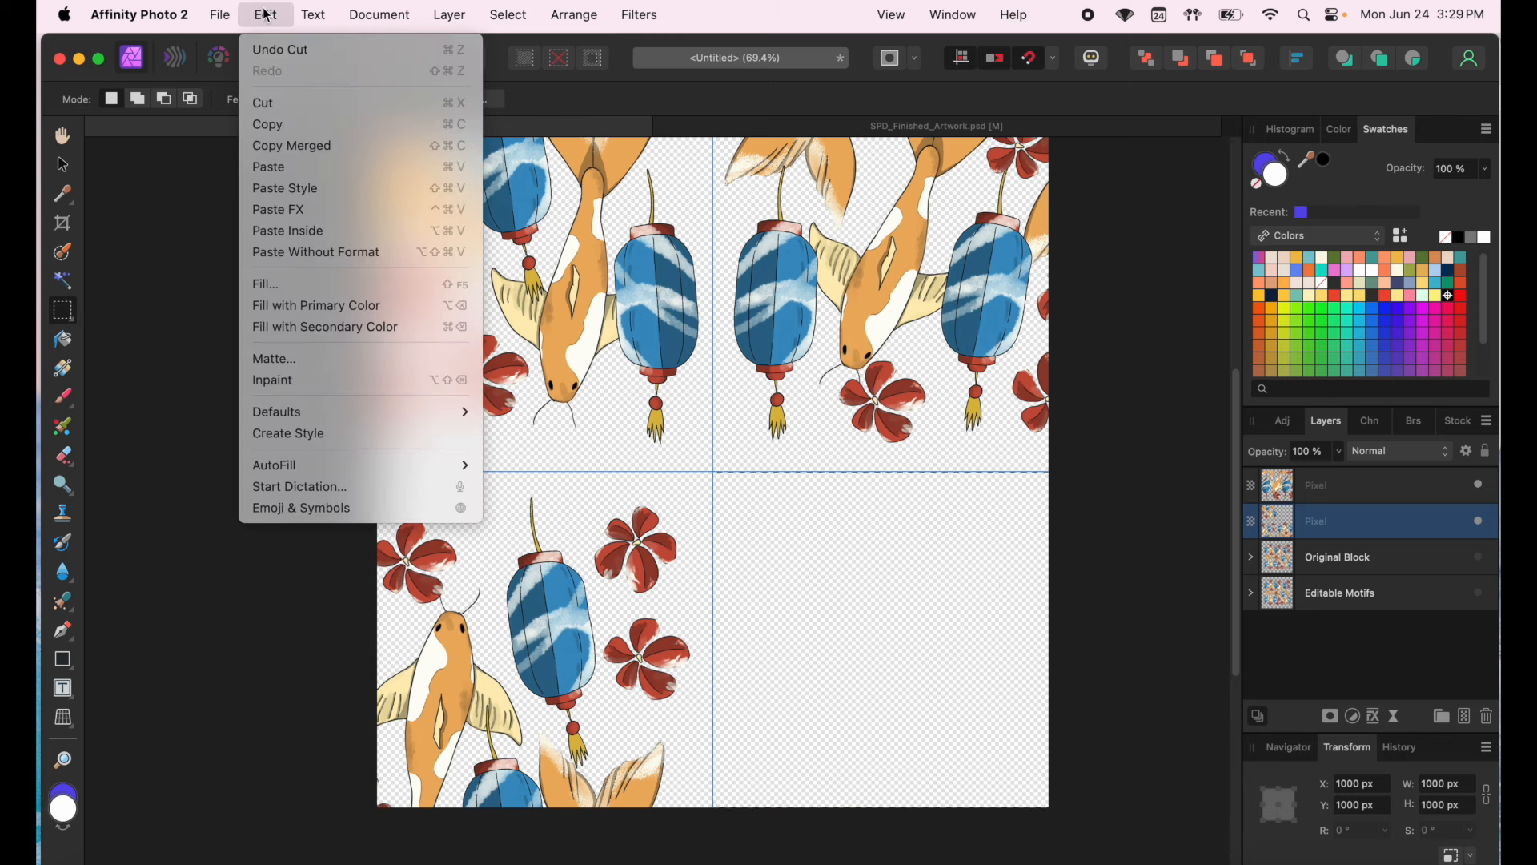
left_click(276, 167)
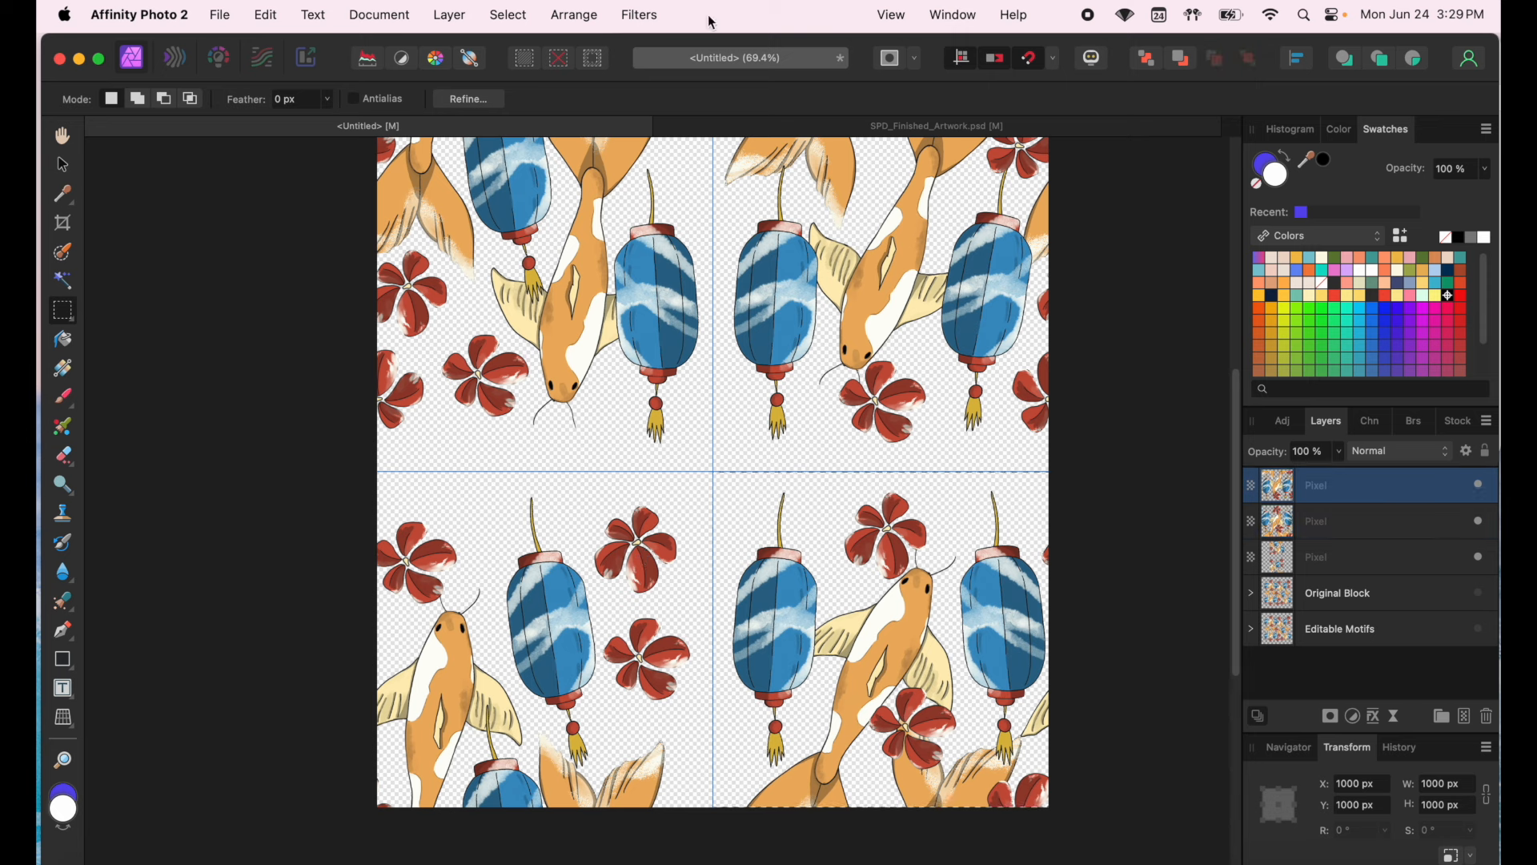
left_click(501, 16)
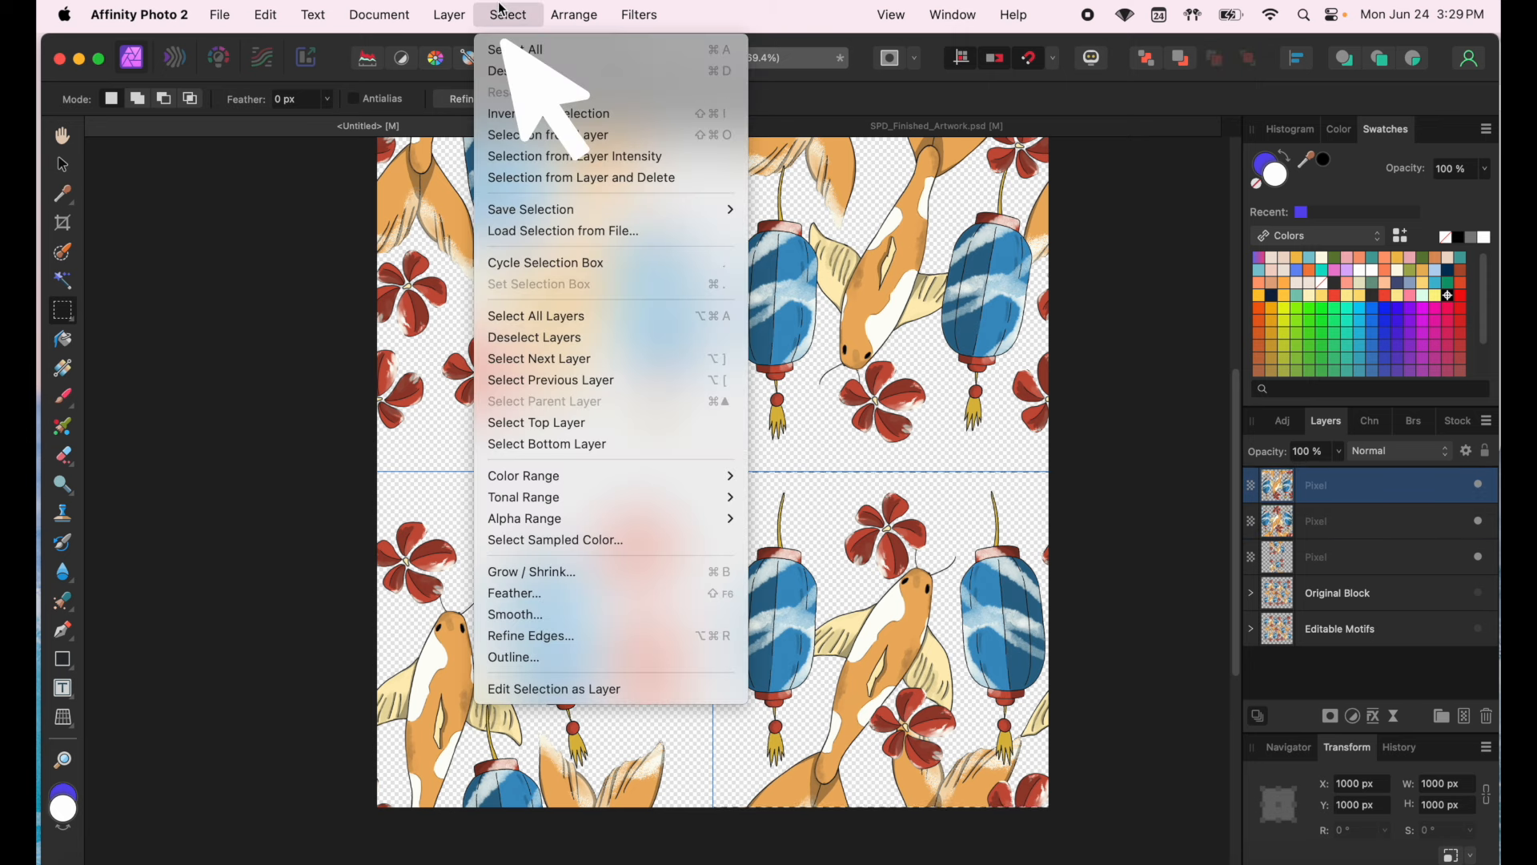
left_click(507, 65)
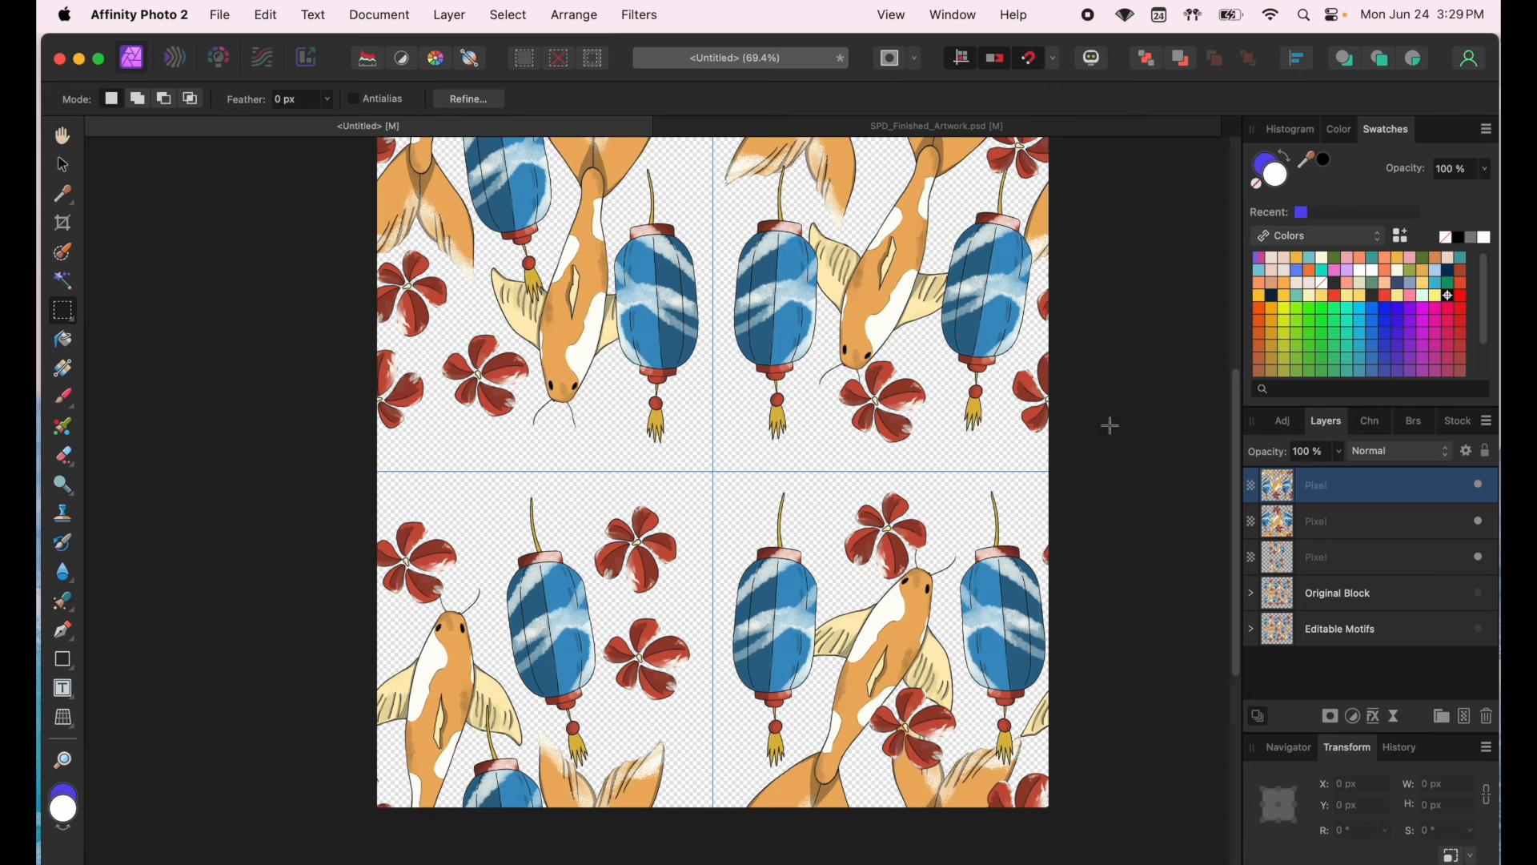
- Swap the two right-hand quadrant layers vertically, moving the lower one straight up and the upper one straight down, aligned to the guides
left_click(1343, 512)
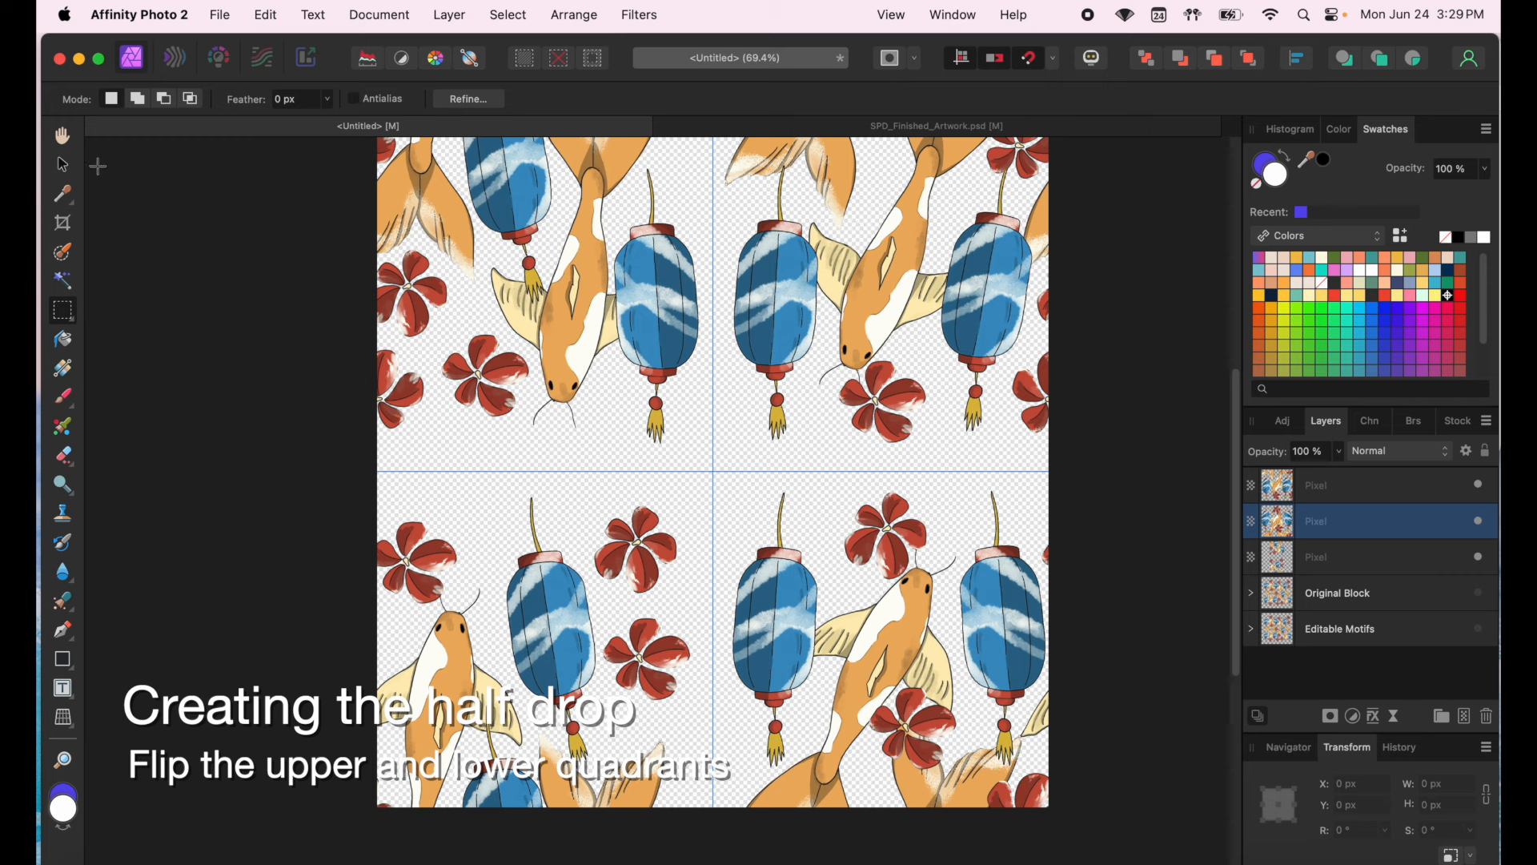
left_click(63, 164)
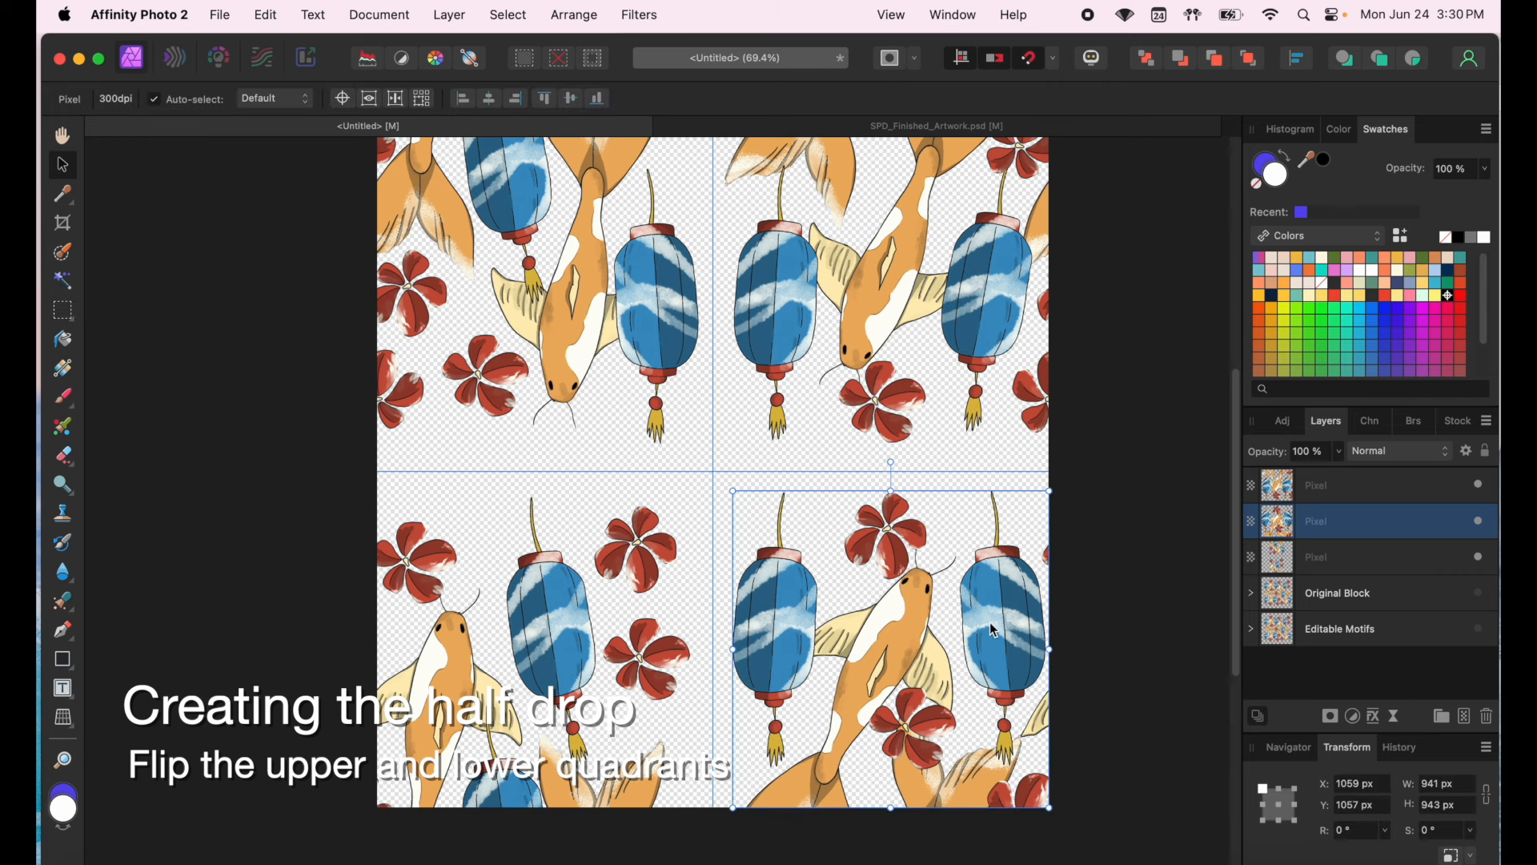
scroll(909, 584, "up", 1)
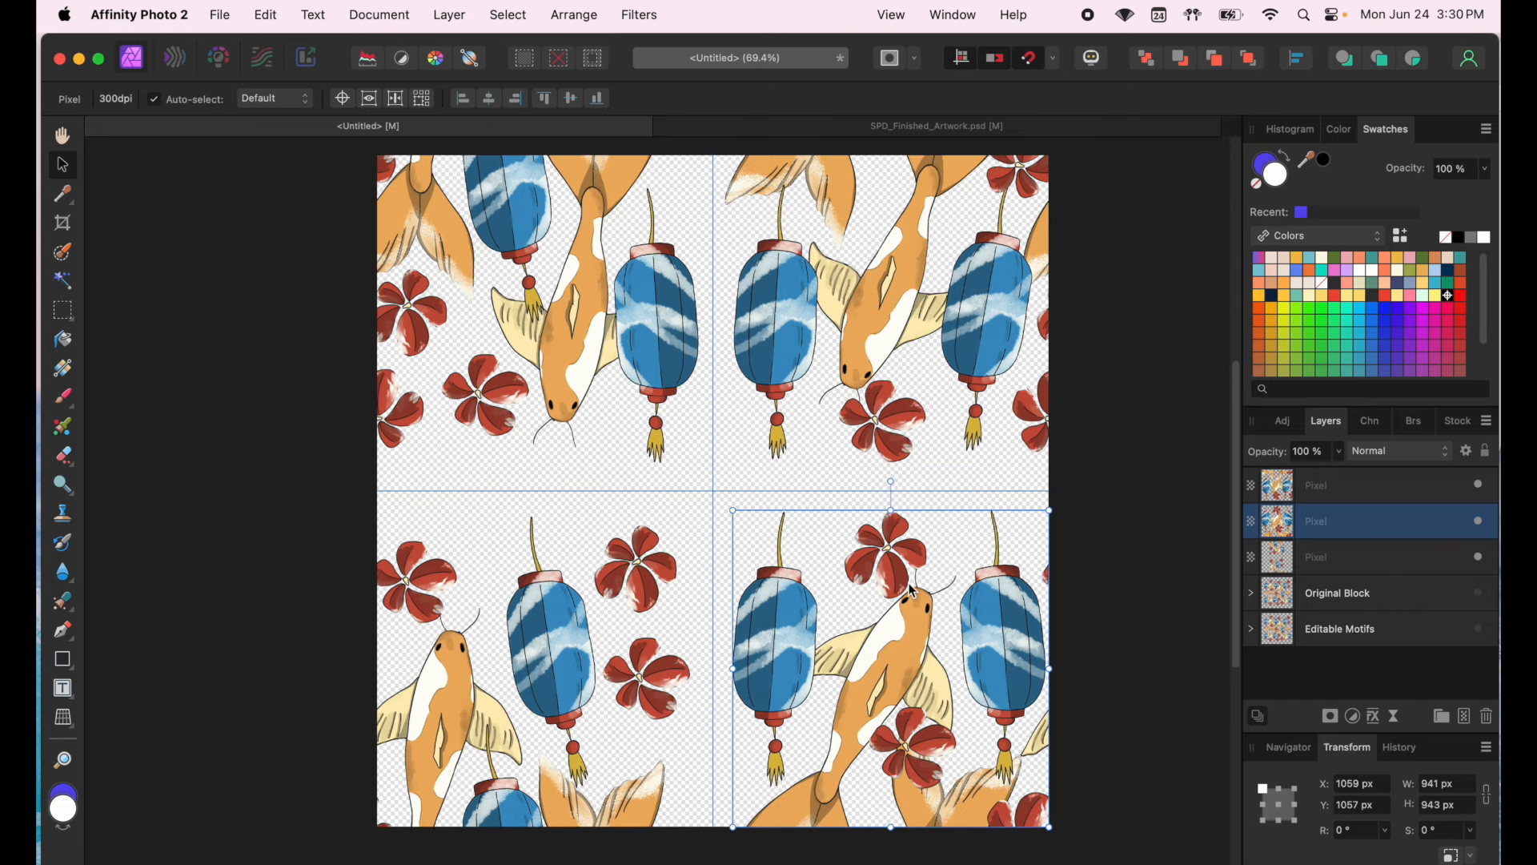
left_click_drag(912, 589, 913, 253)
left_click(1346, 483)
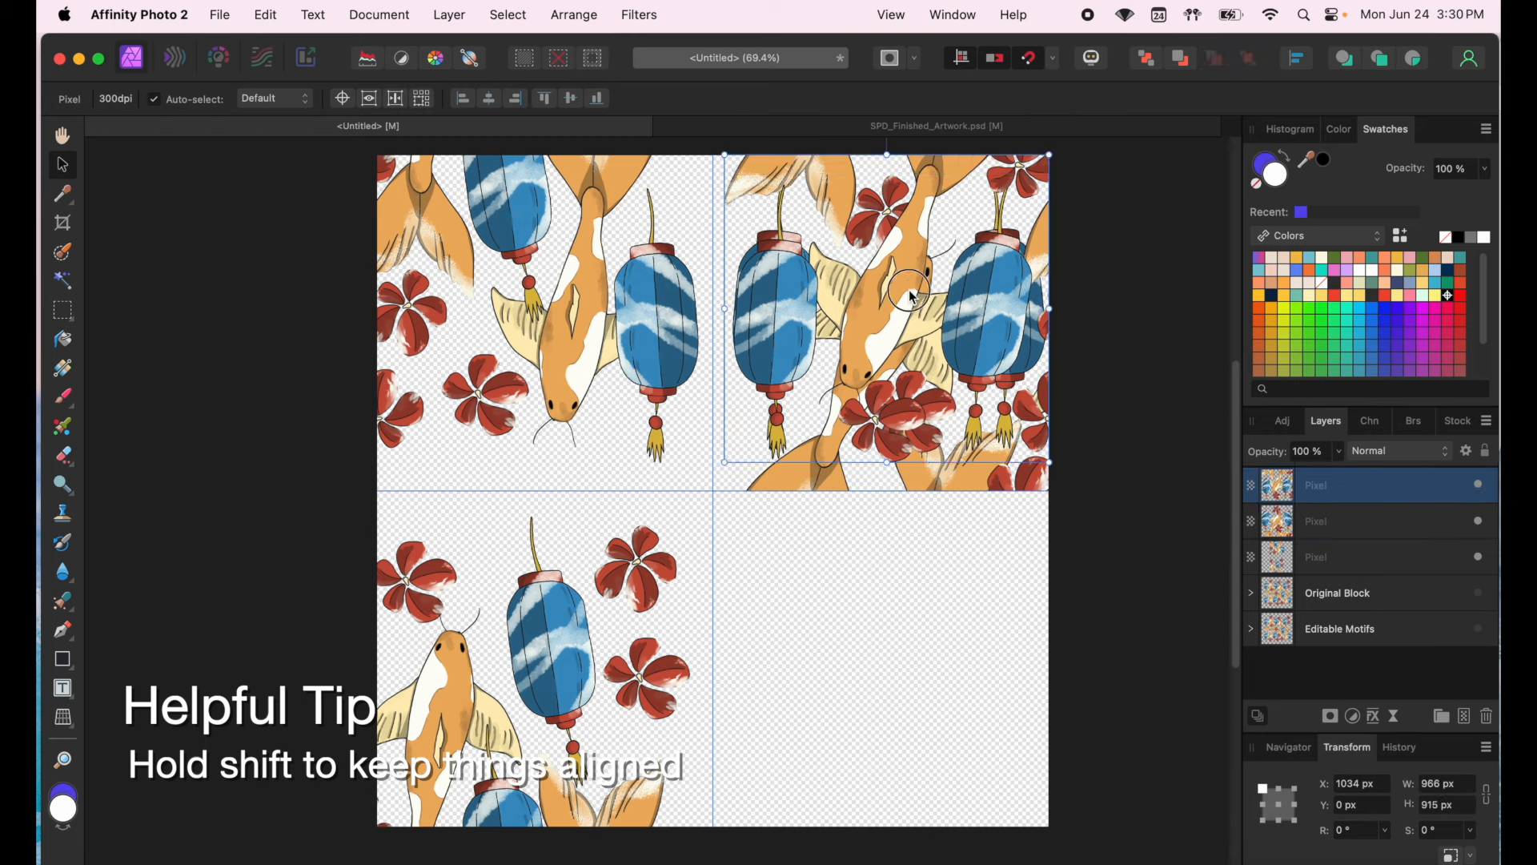
left_click_drag(913, 297, 913, 630)
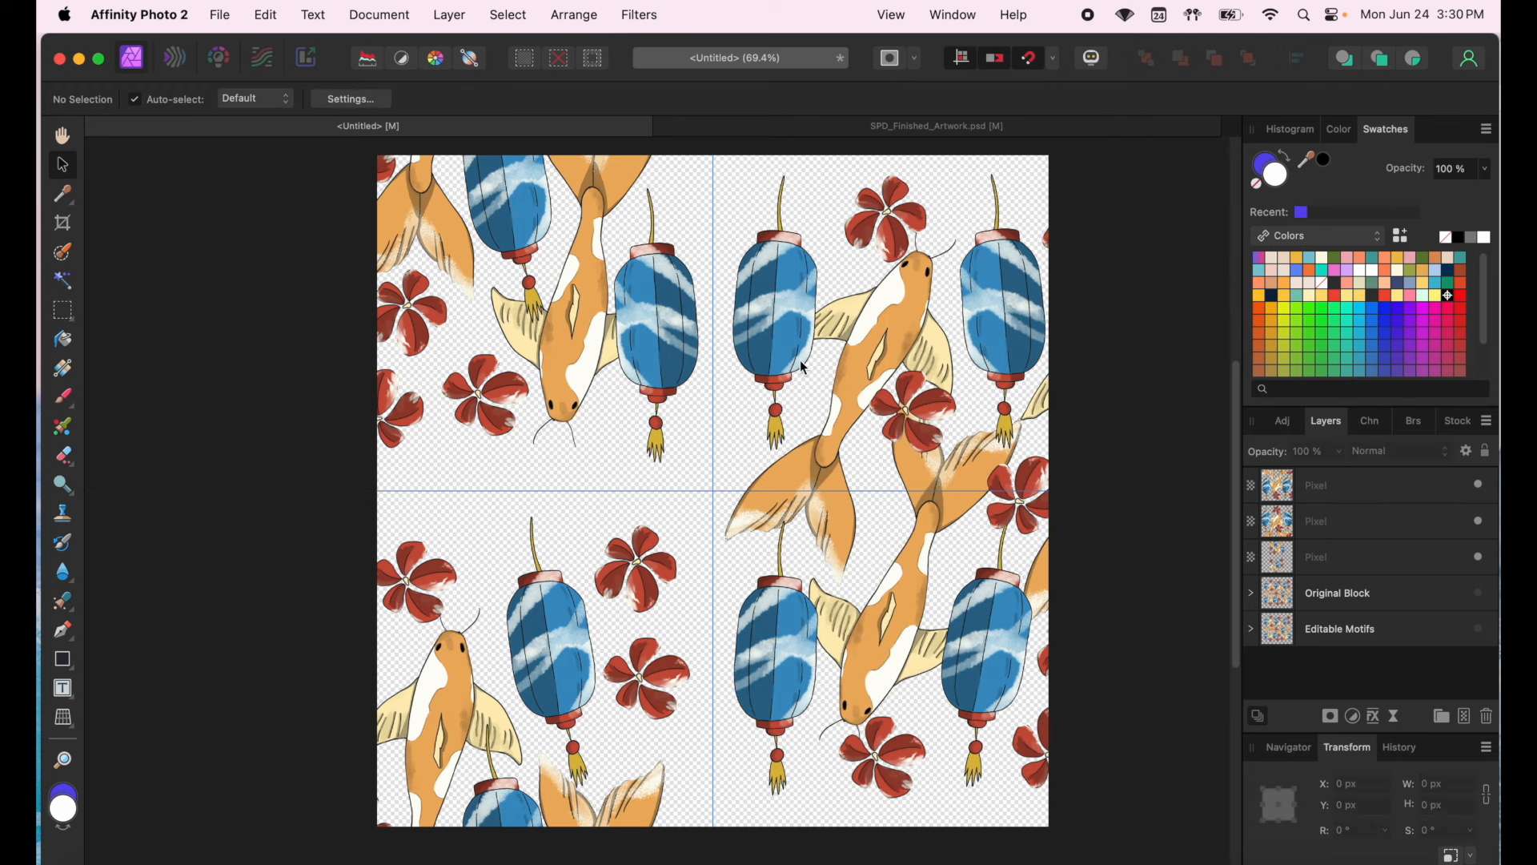
- Examine the join between the swapped quadrants around the koi tails at close range
scroll(809, 488, "down", 1)
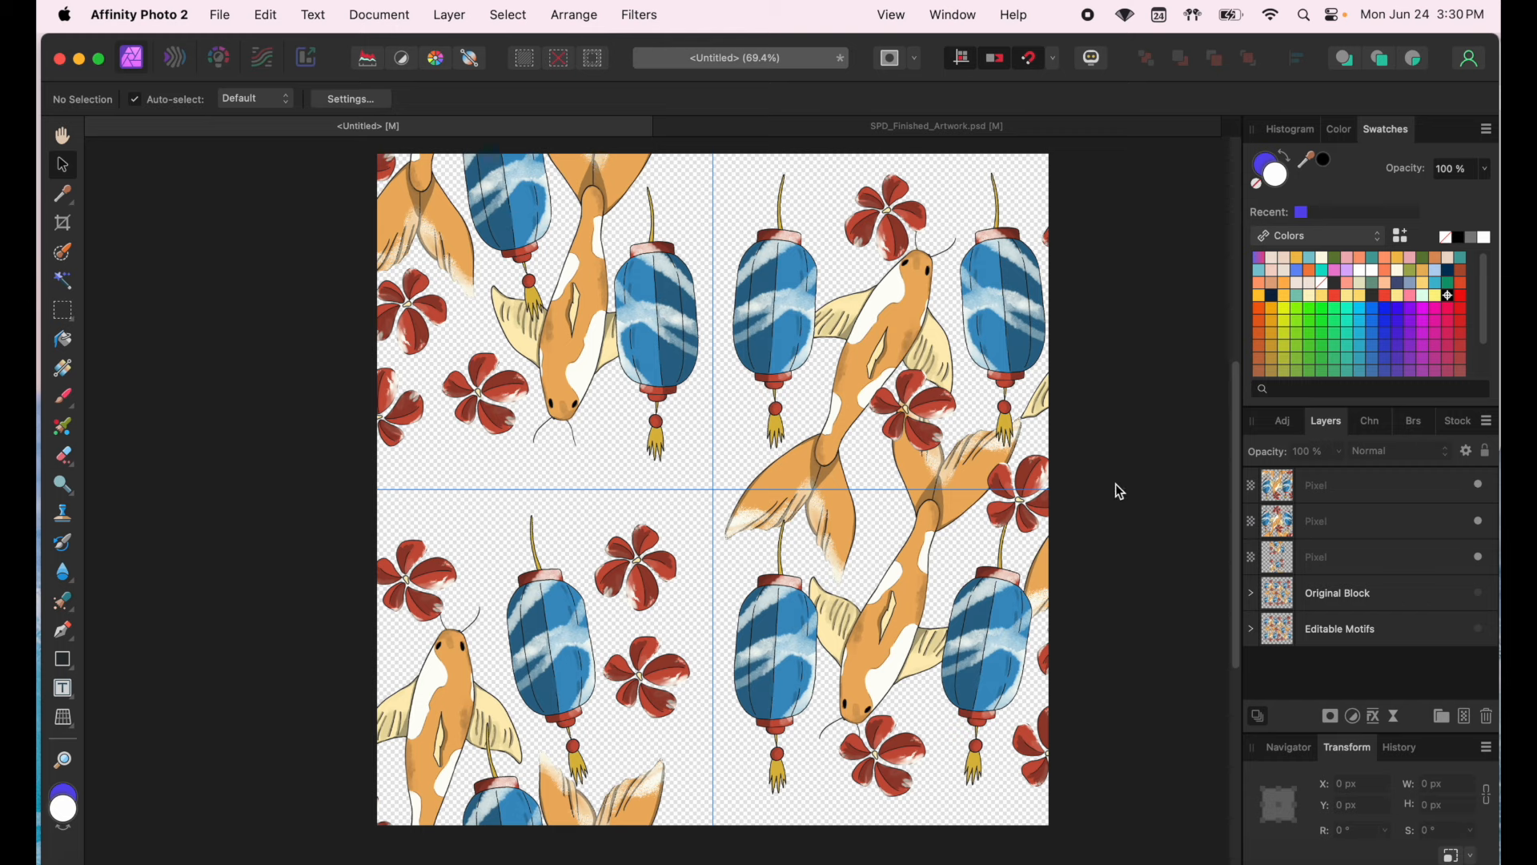
scroll(895, 459, "up", 10)
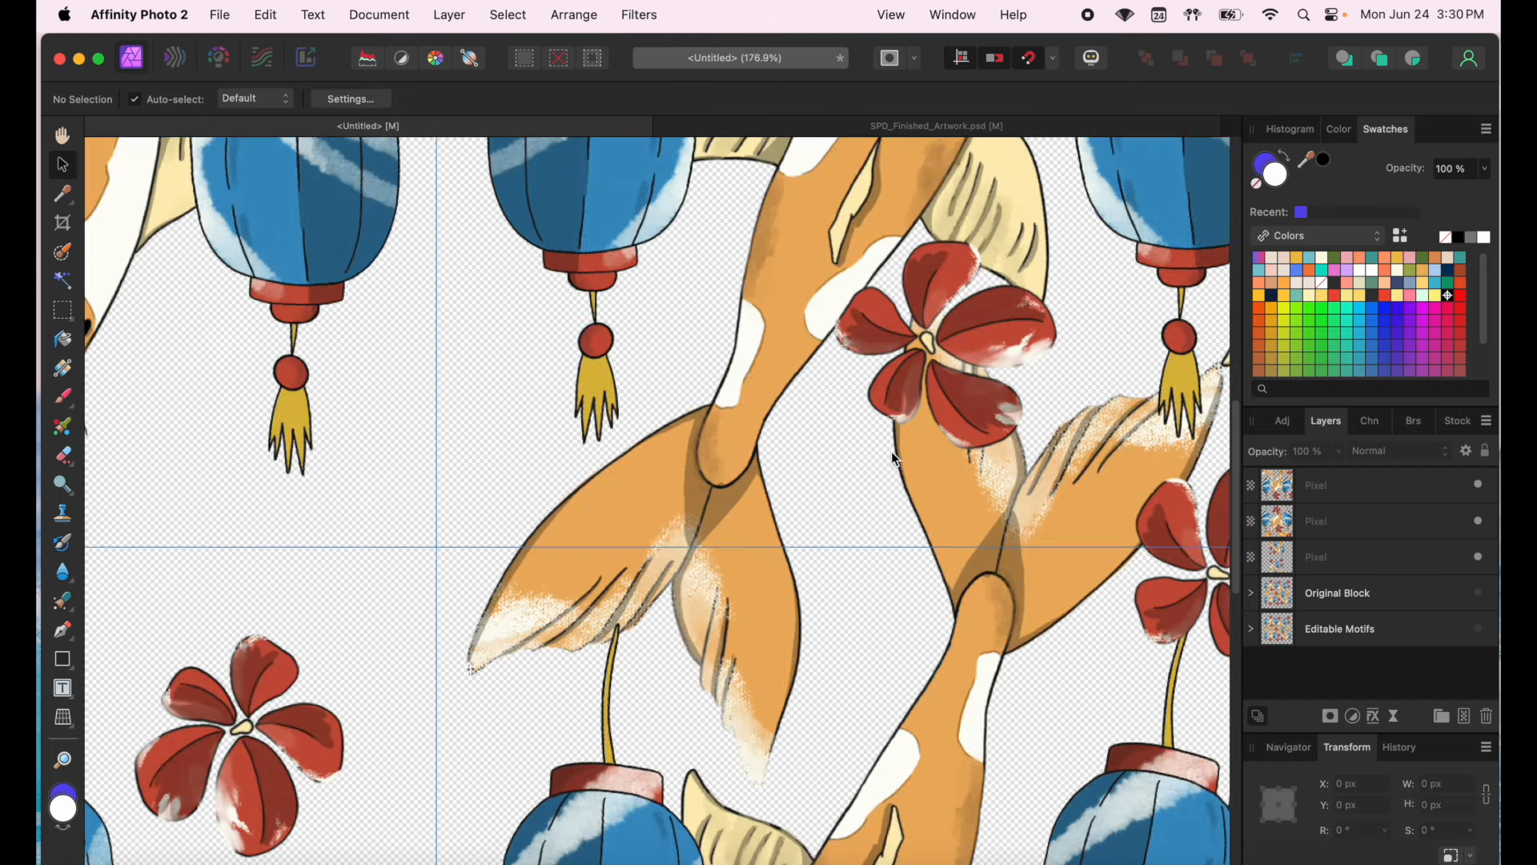
scroll(893, 456, "up", 5)
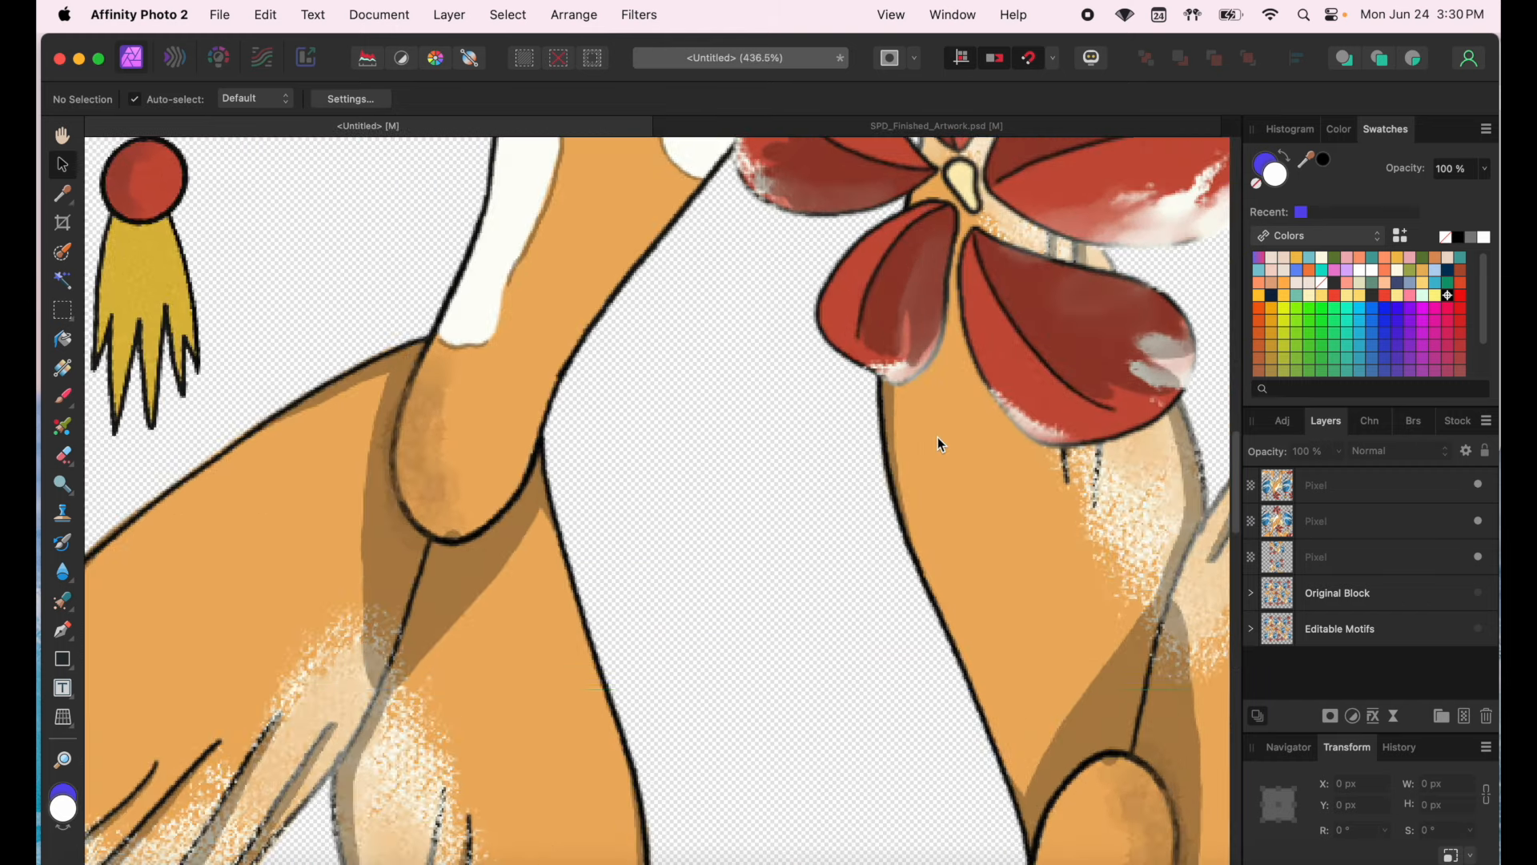
scroll(941, 446, "down", 2)
scroll(942, 446, "left", 2)
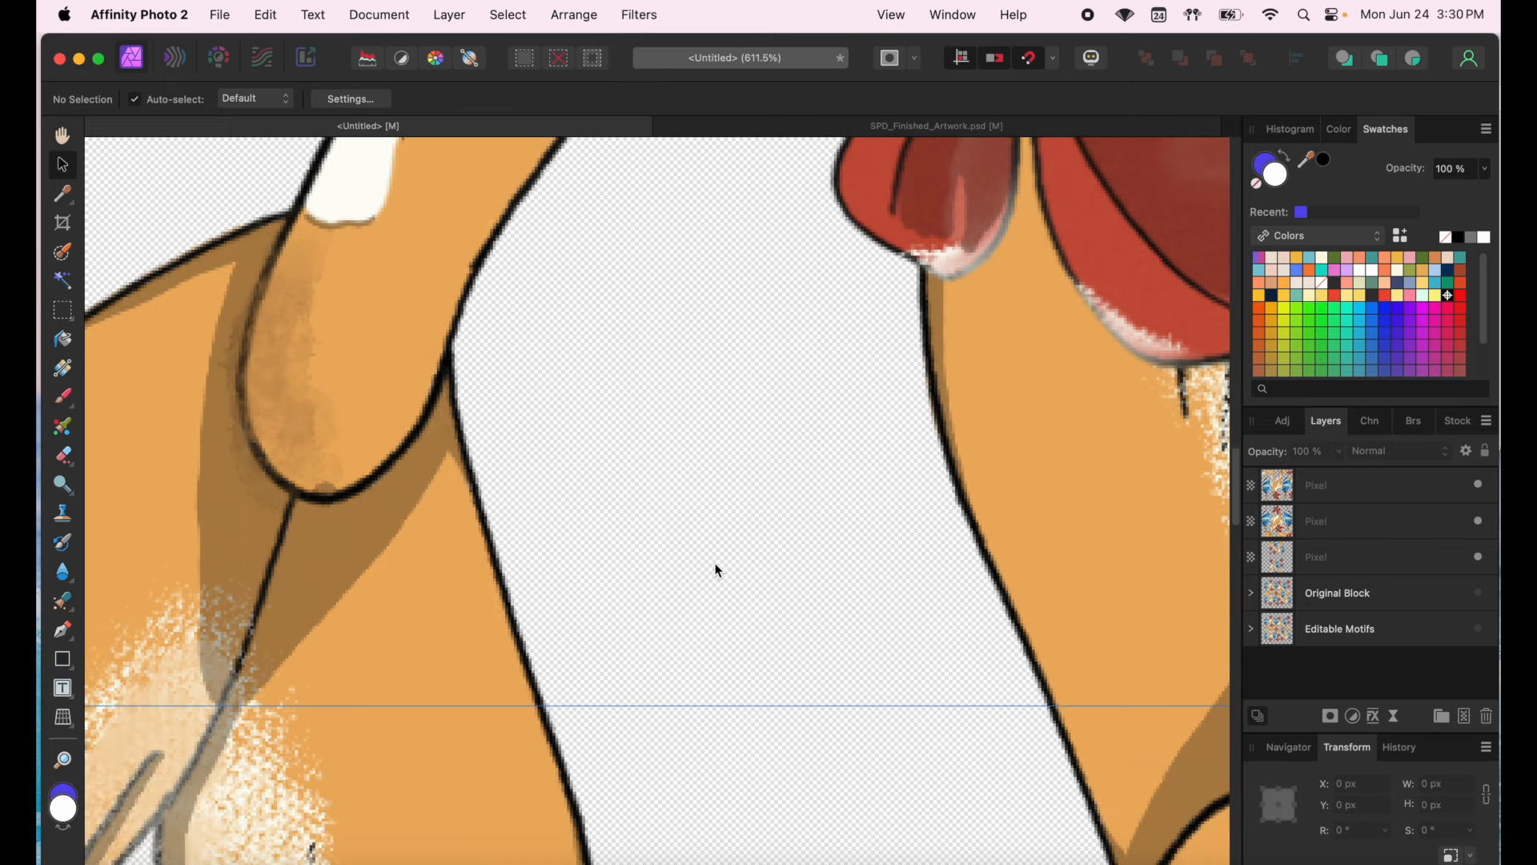
key("super+0")
scroll(519, 251, "down", 2)
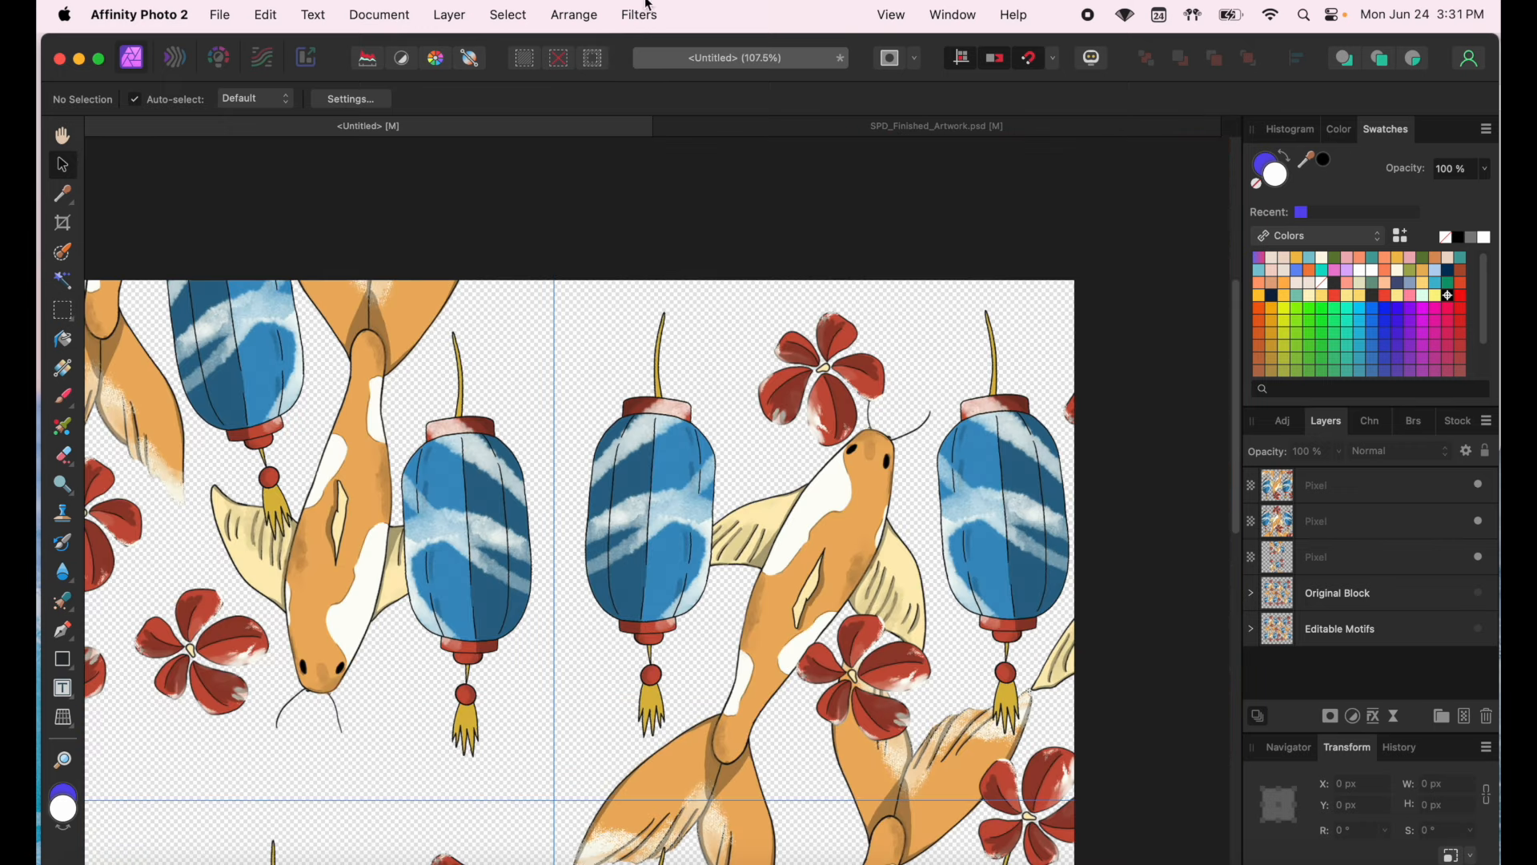
- Delete the vertical and horizontal 1000 px guides from the document
left_click(907, 10)
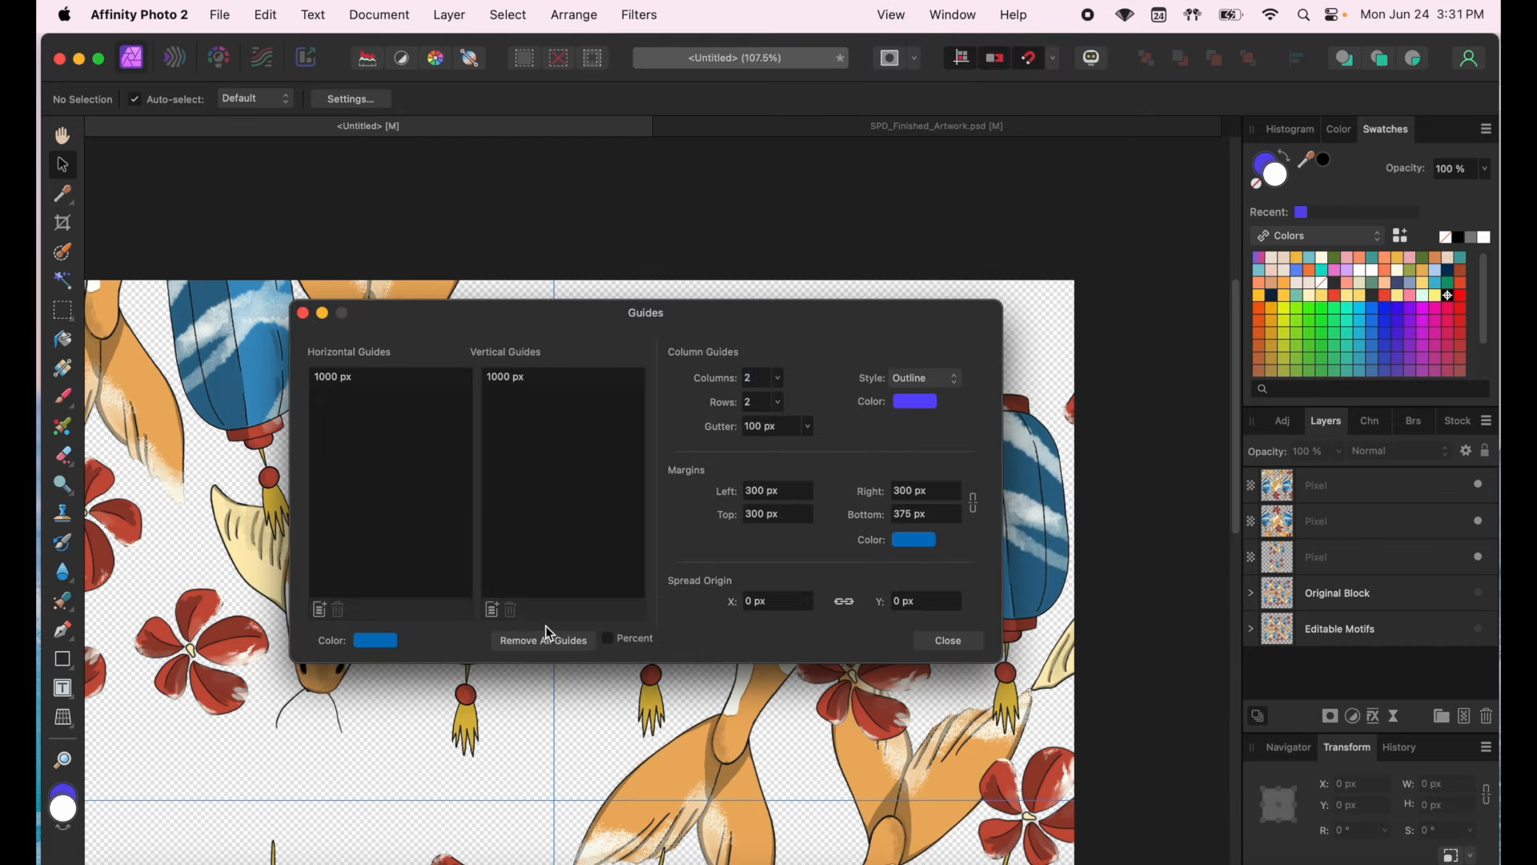
left_click(529, 380)
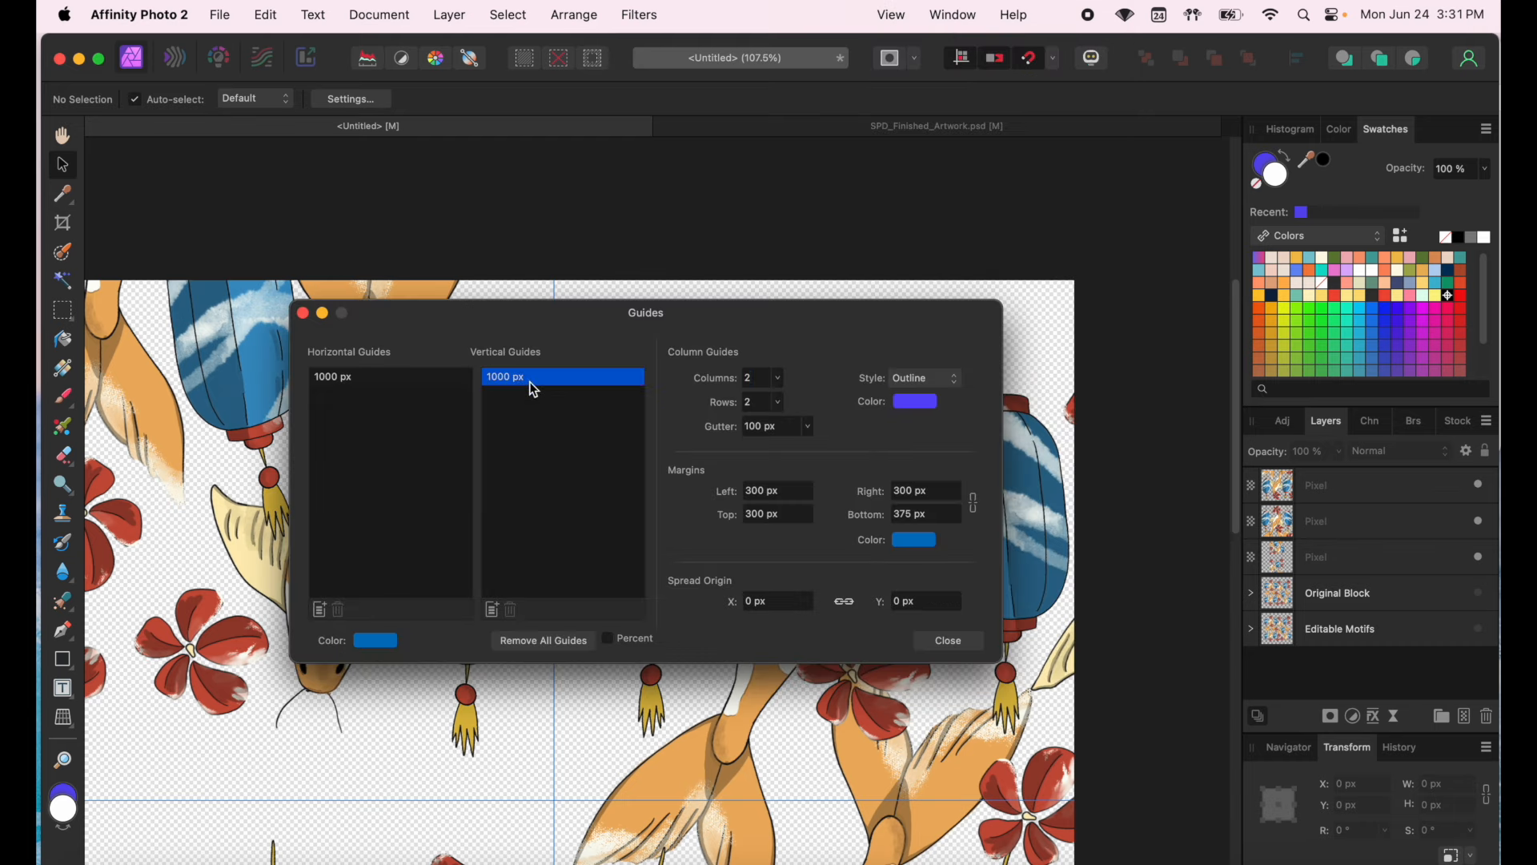
left_click(512, 612)
left_click(345, 379)
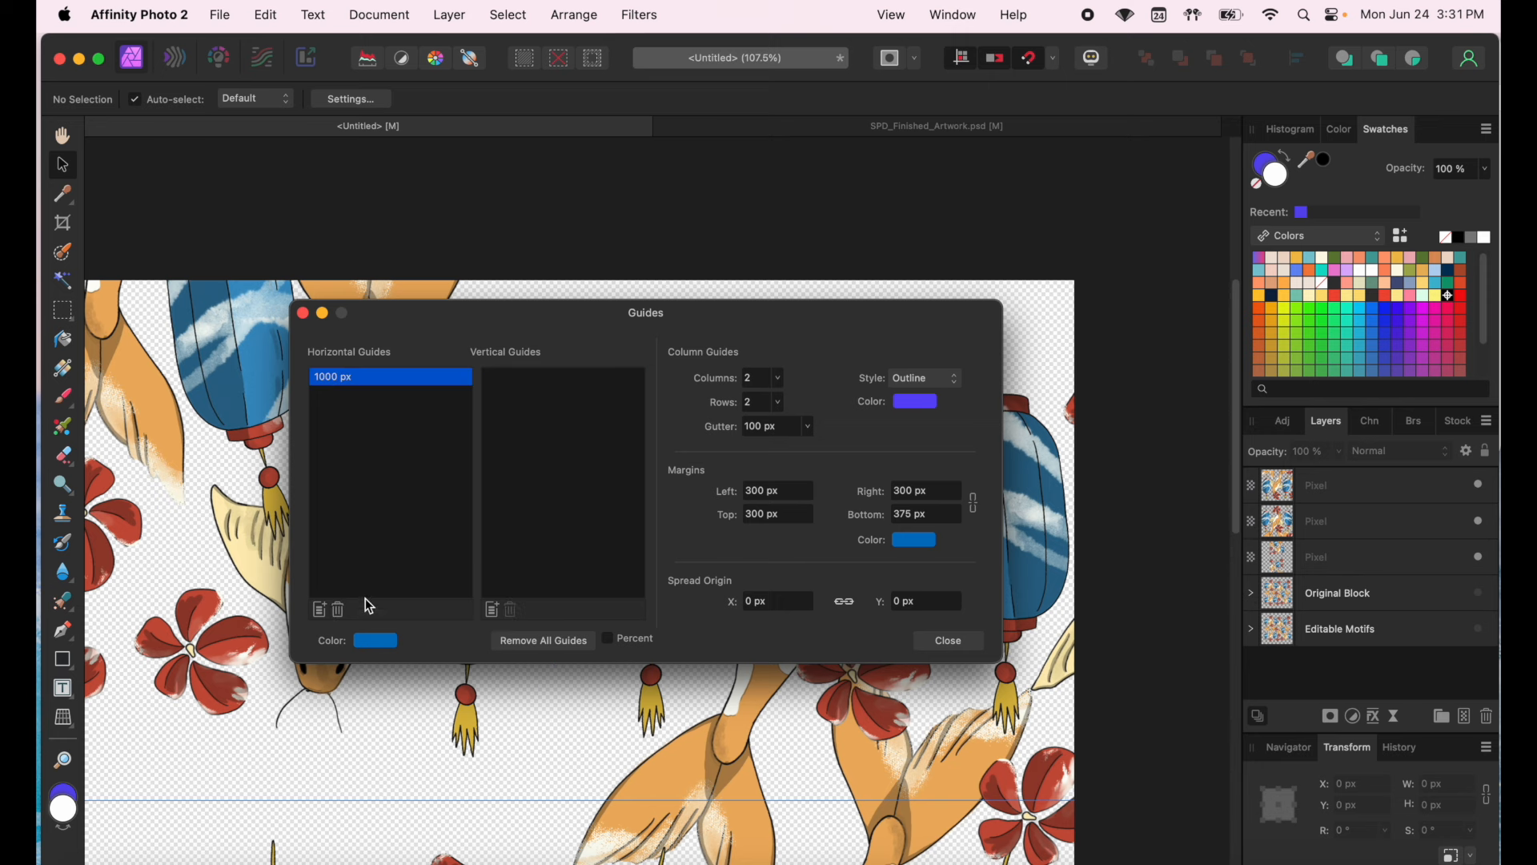
left_click(341, 610)
left_click(963, 638)
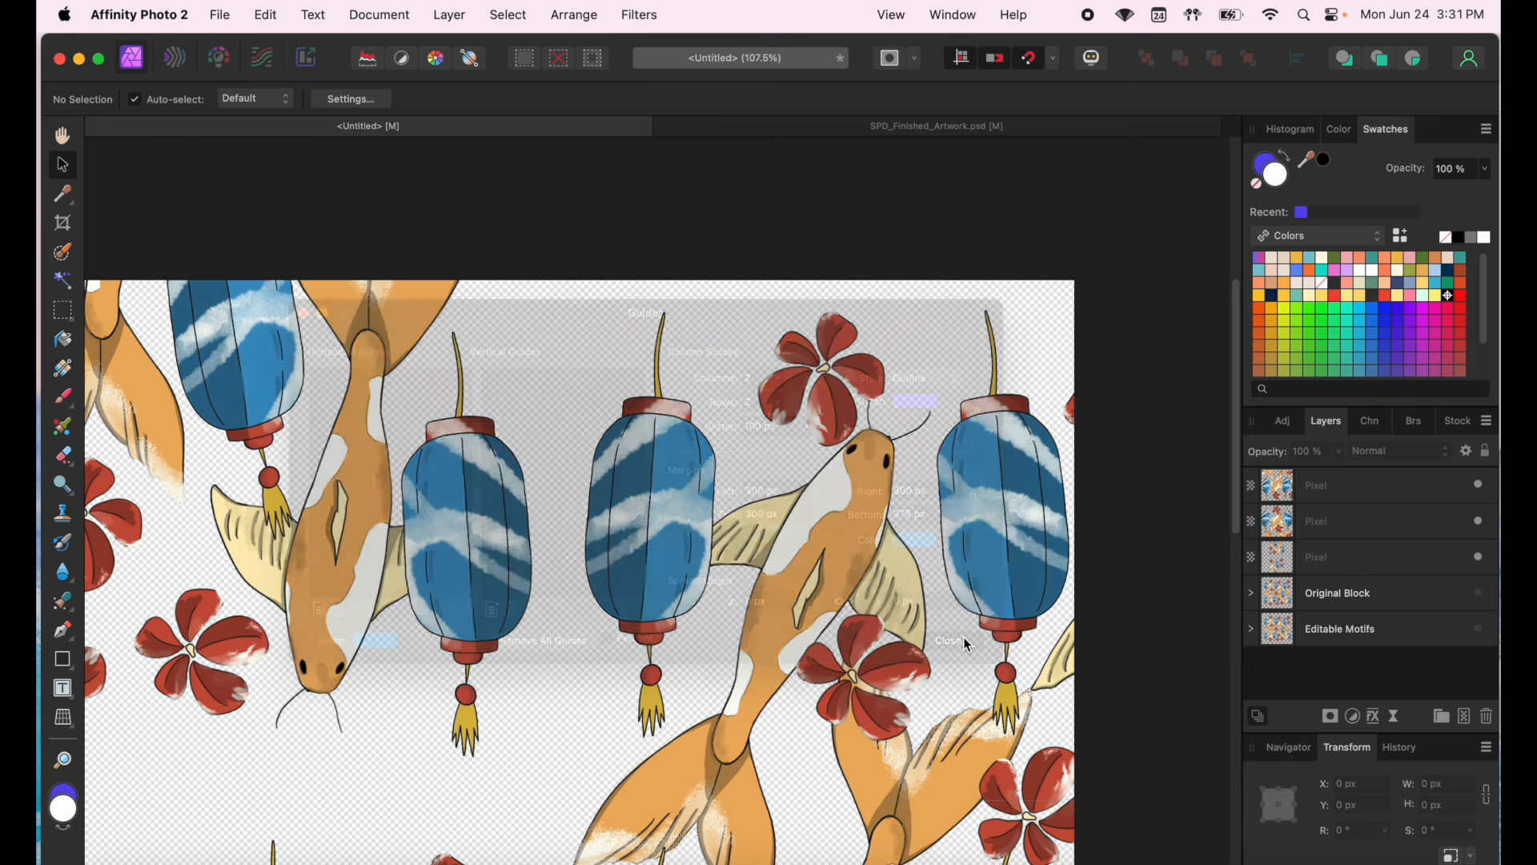
- Examine the seam between the swapped quadrants across the upper koi's tail fins at close range
scroll(660, 216, "down", 6)
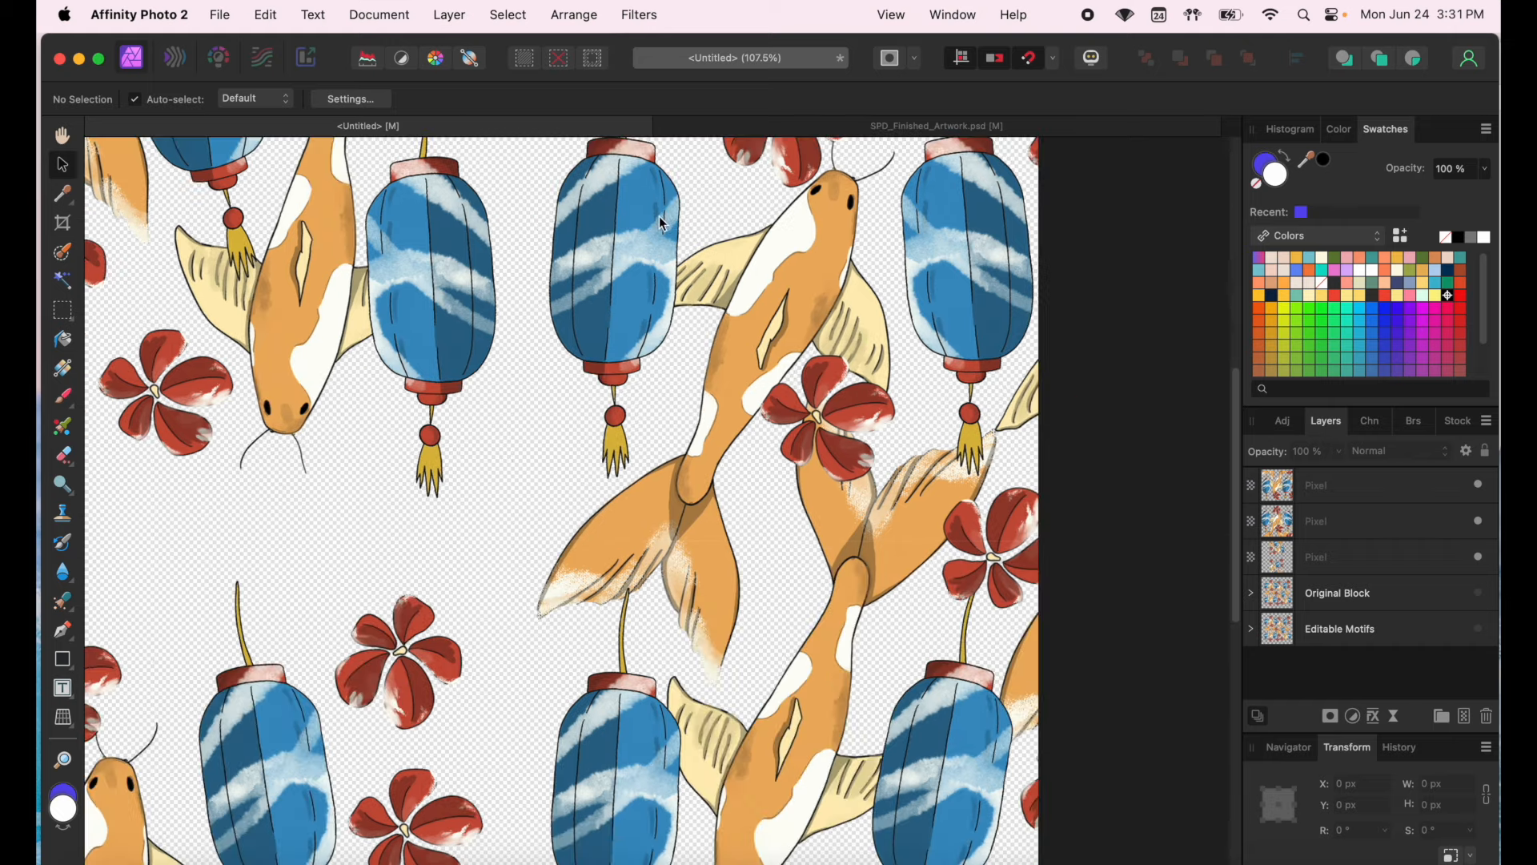
scroll(659, 216, "up", 3)
scroll(659, 216, "up", 10)
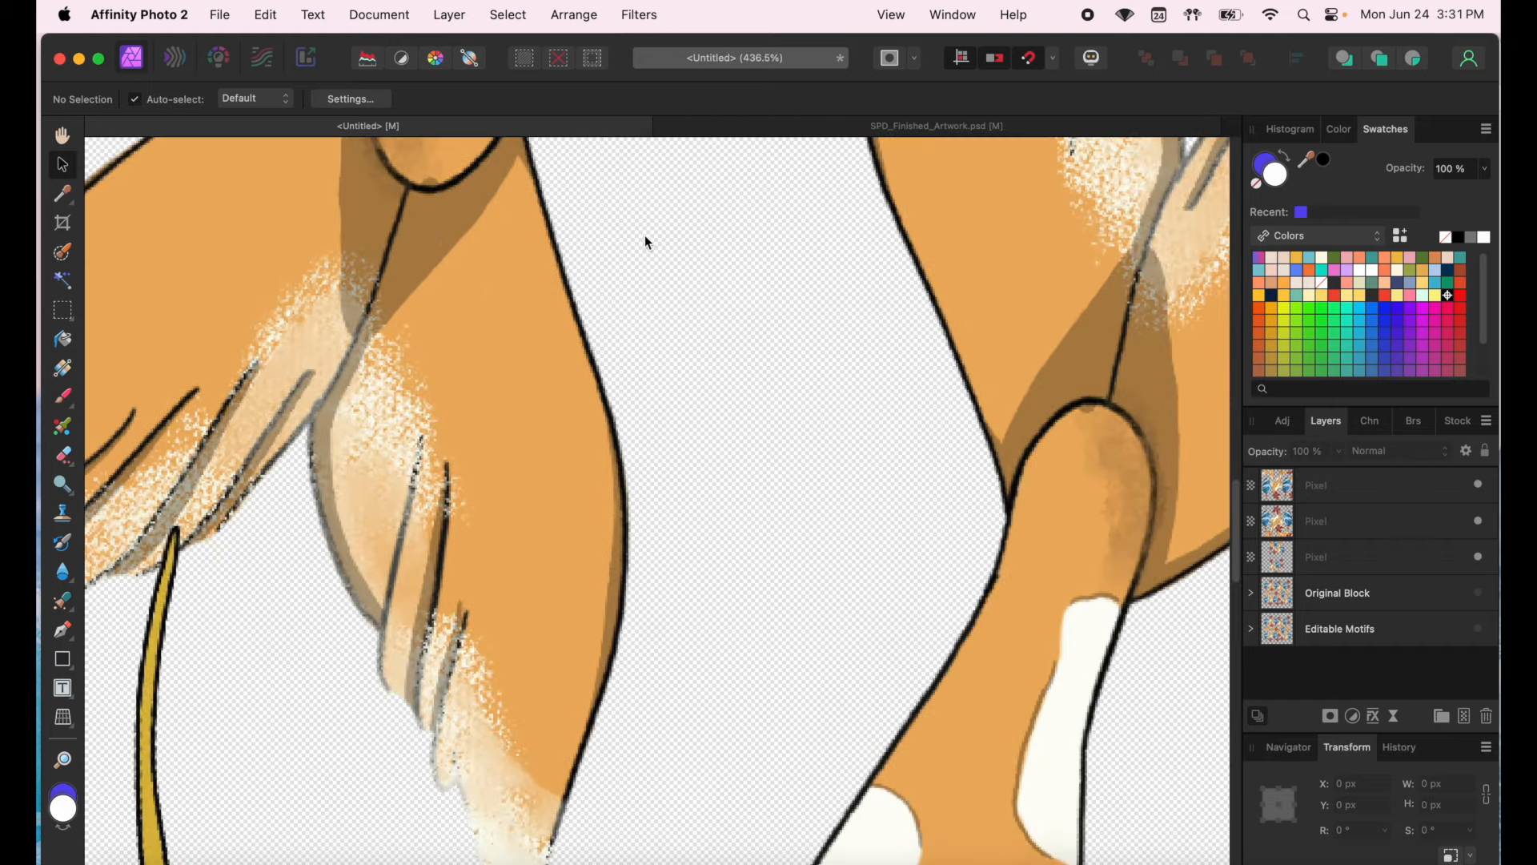
scroll(626, 262, "up", 4)
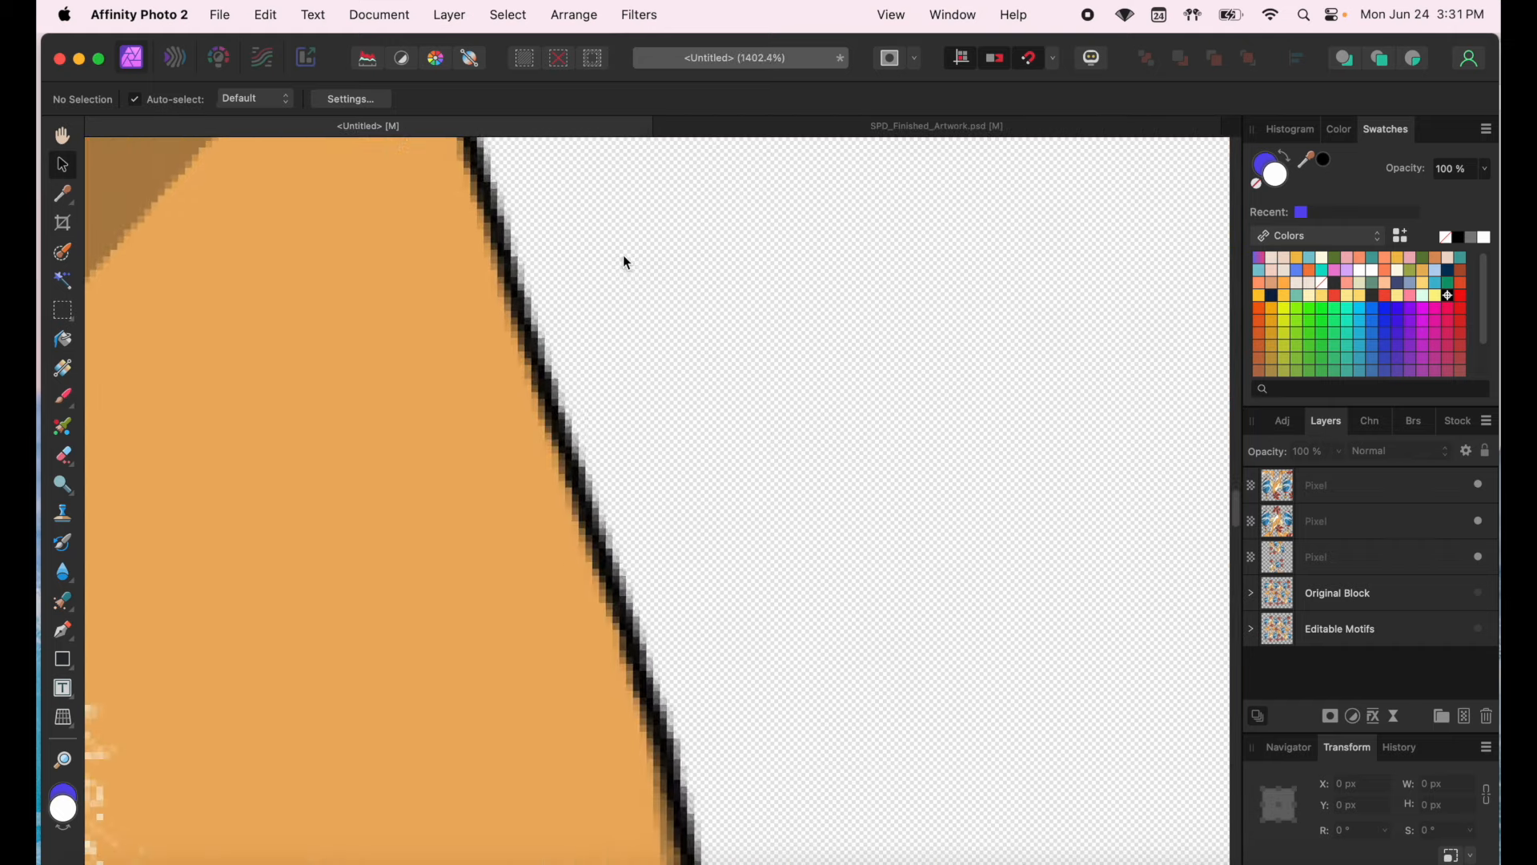
left_click(506, 522)
scroll(506, 527, "left", 5)
left_click(770, 424)
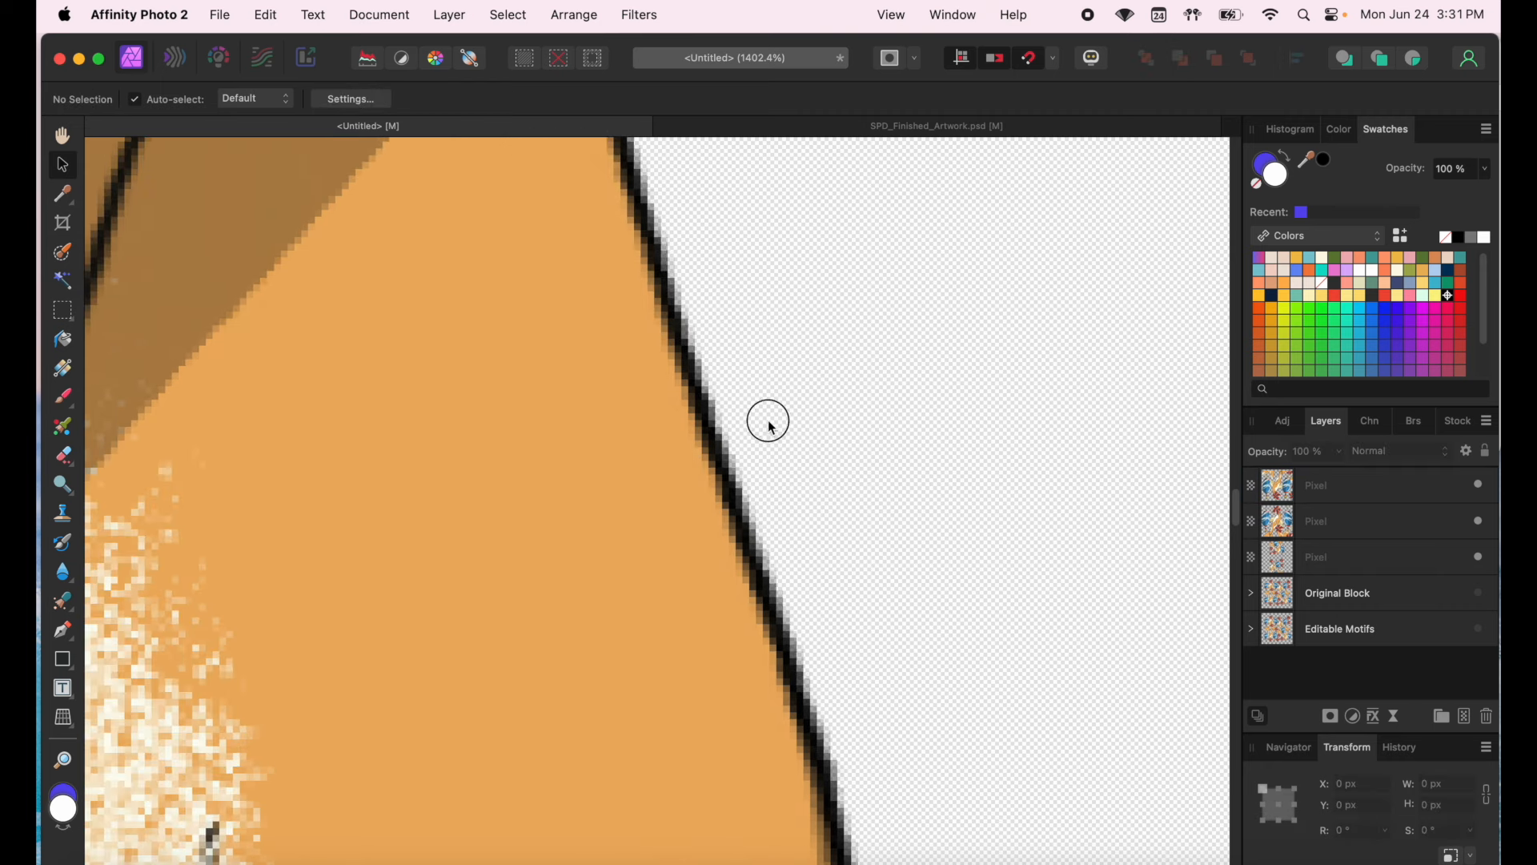
scroll(372, 525, "left", 5)
scroll(372, 526, "down", 2)
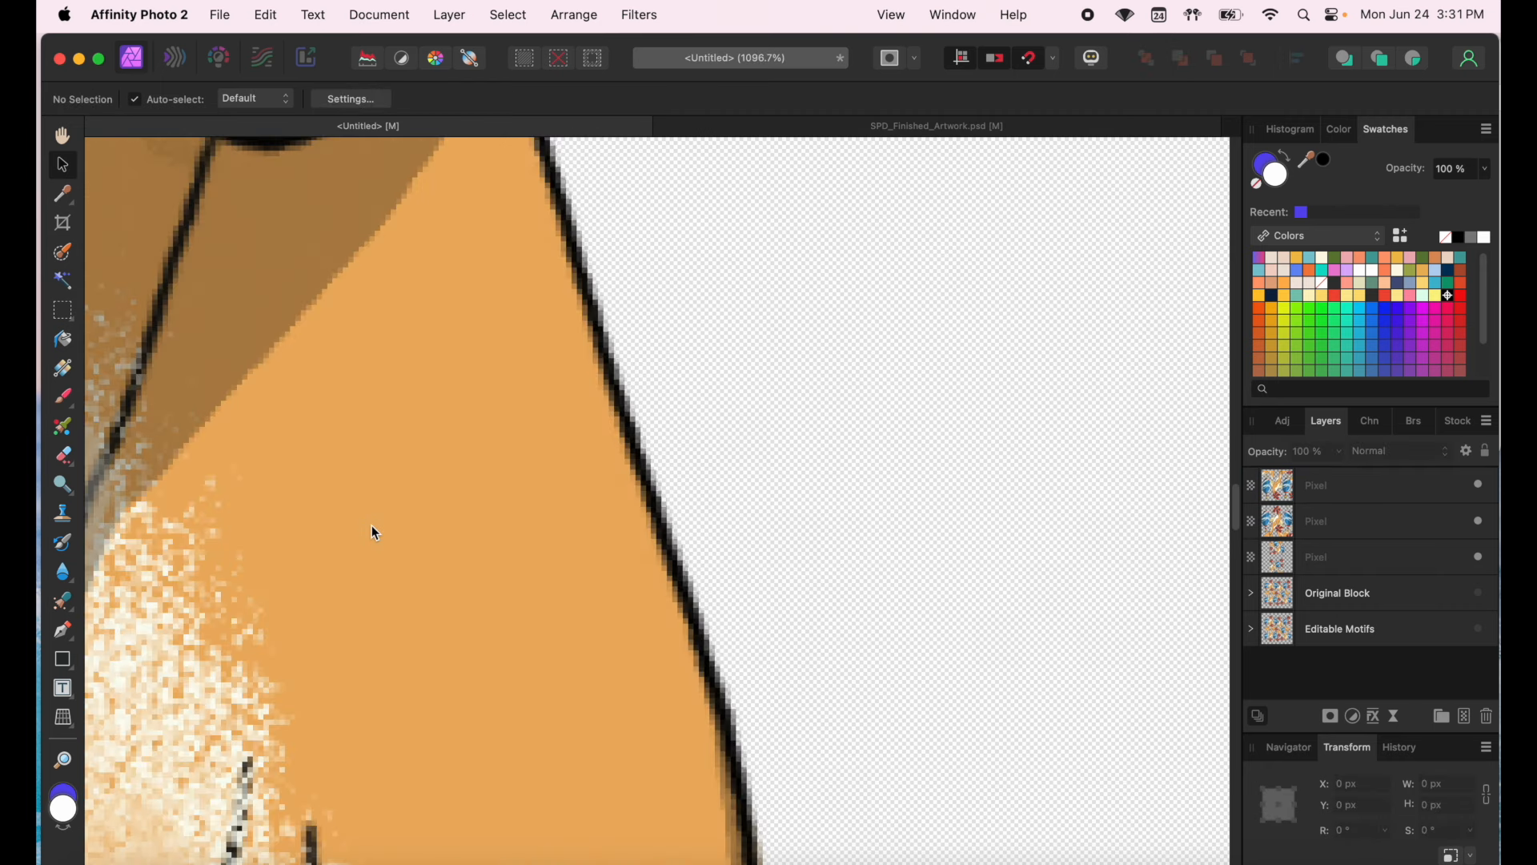
scroll(504, 475, "down", 5)
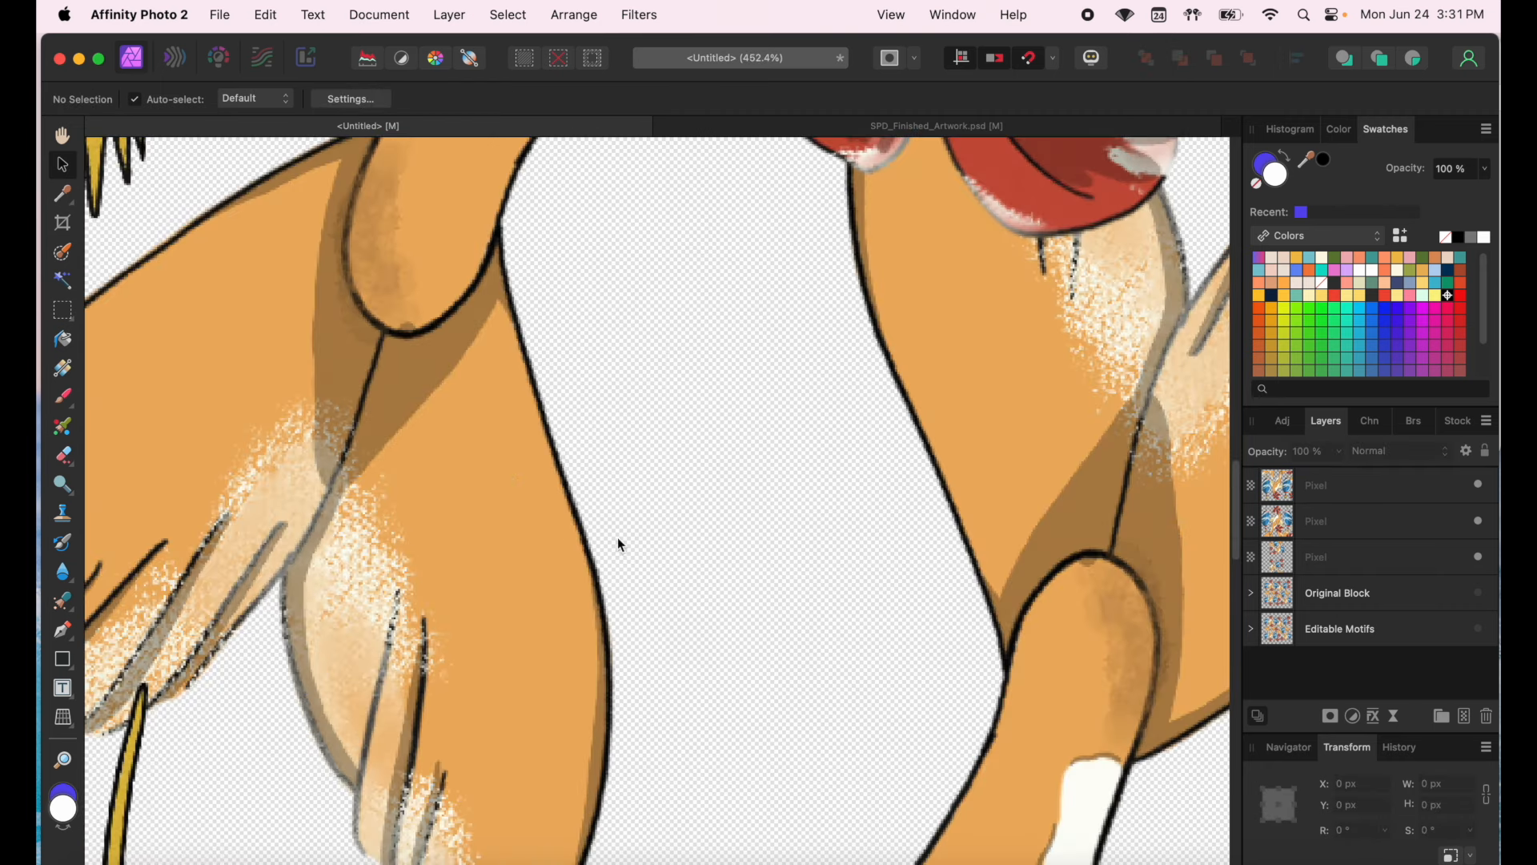
scroll(633, 538, "down", 2)
scroll(633, 538, "left", 3)
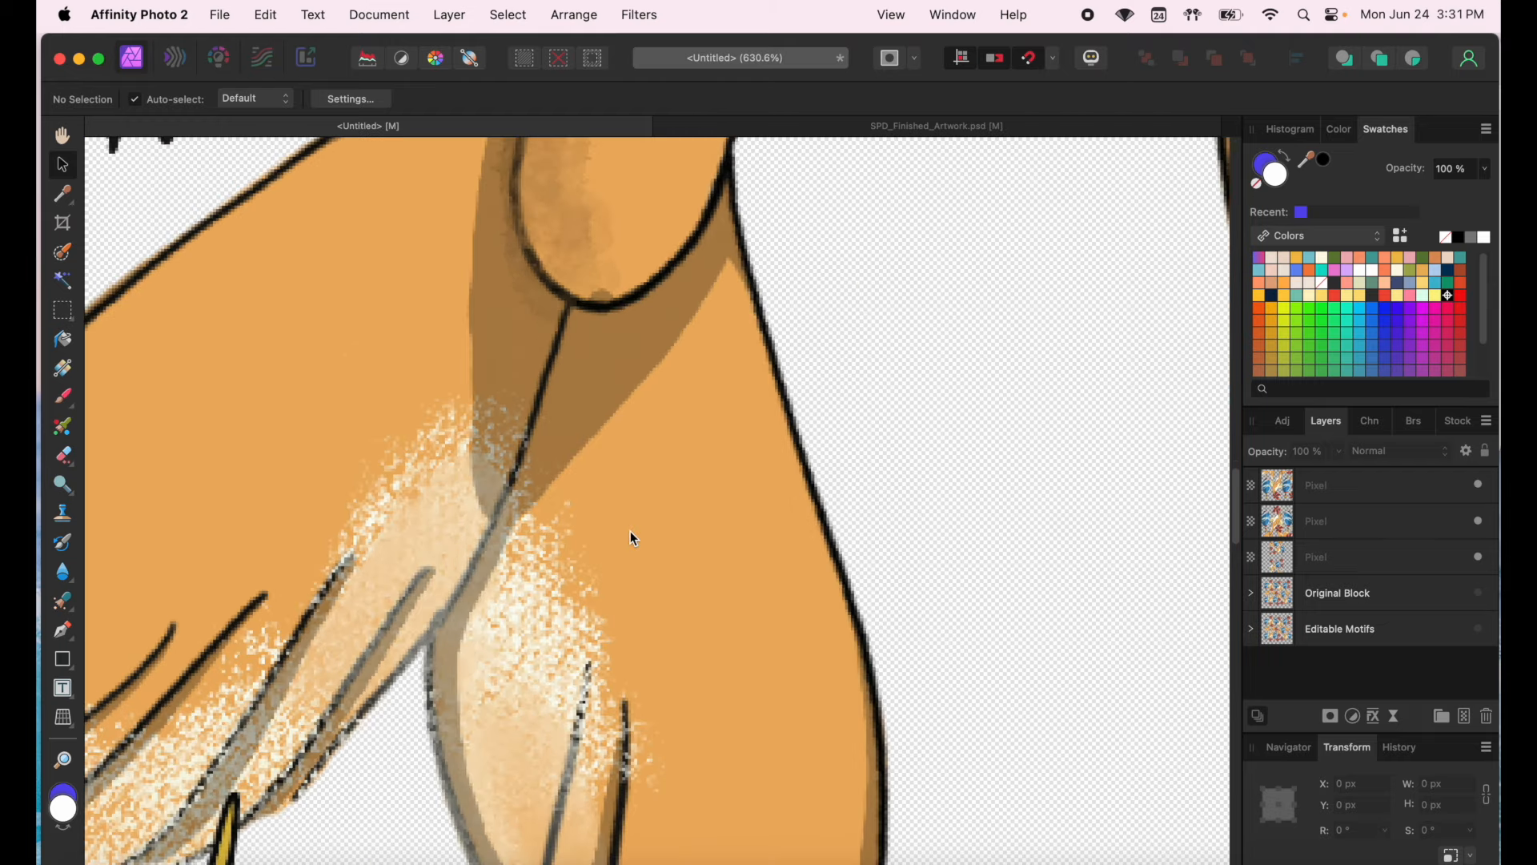
scroll(630, 531, "down", 5)
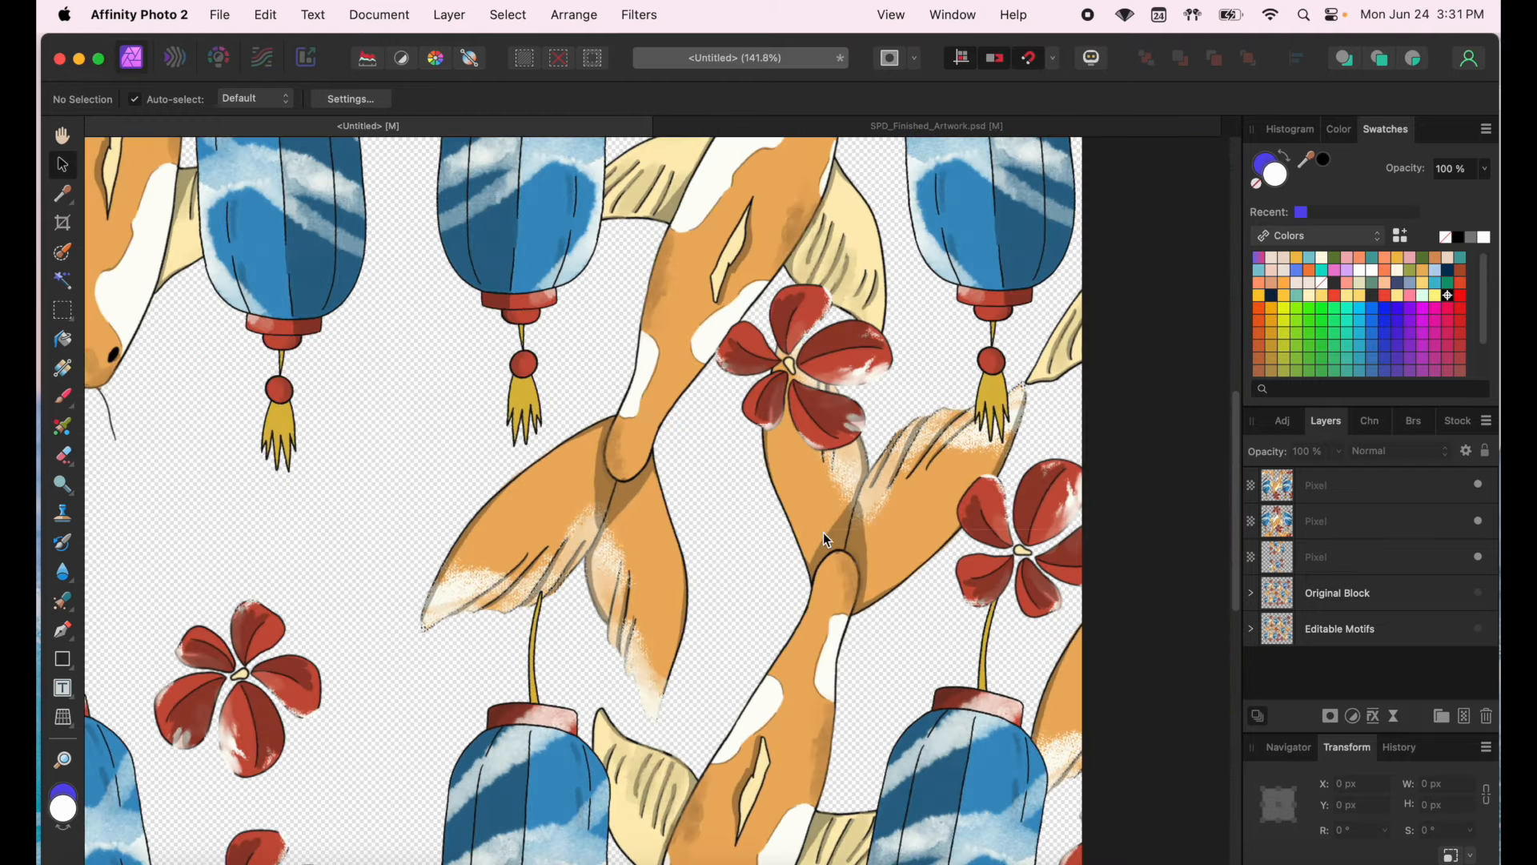
- Check the lower koi's tail outline and the upper koi's fins for seam gaps, comparing close-up and whole-pattern views
scroll(817, 530, "up", 6)
scroll(761, 575, "up", 3)
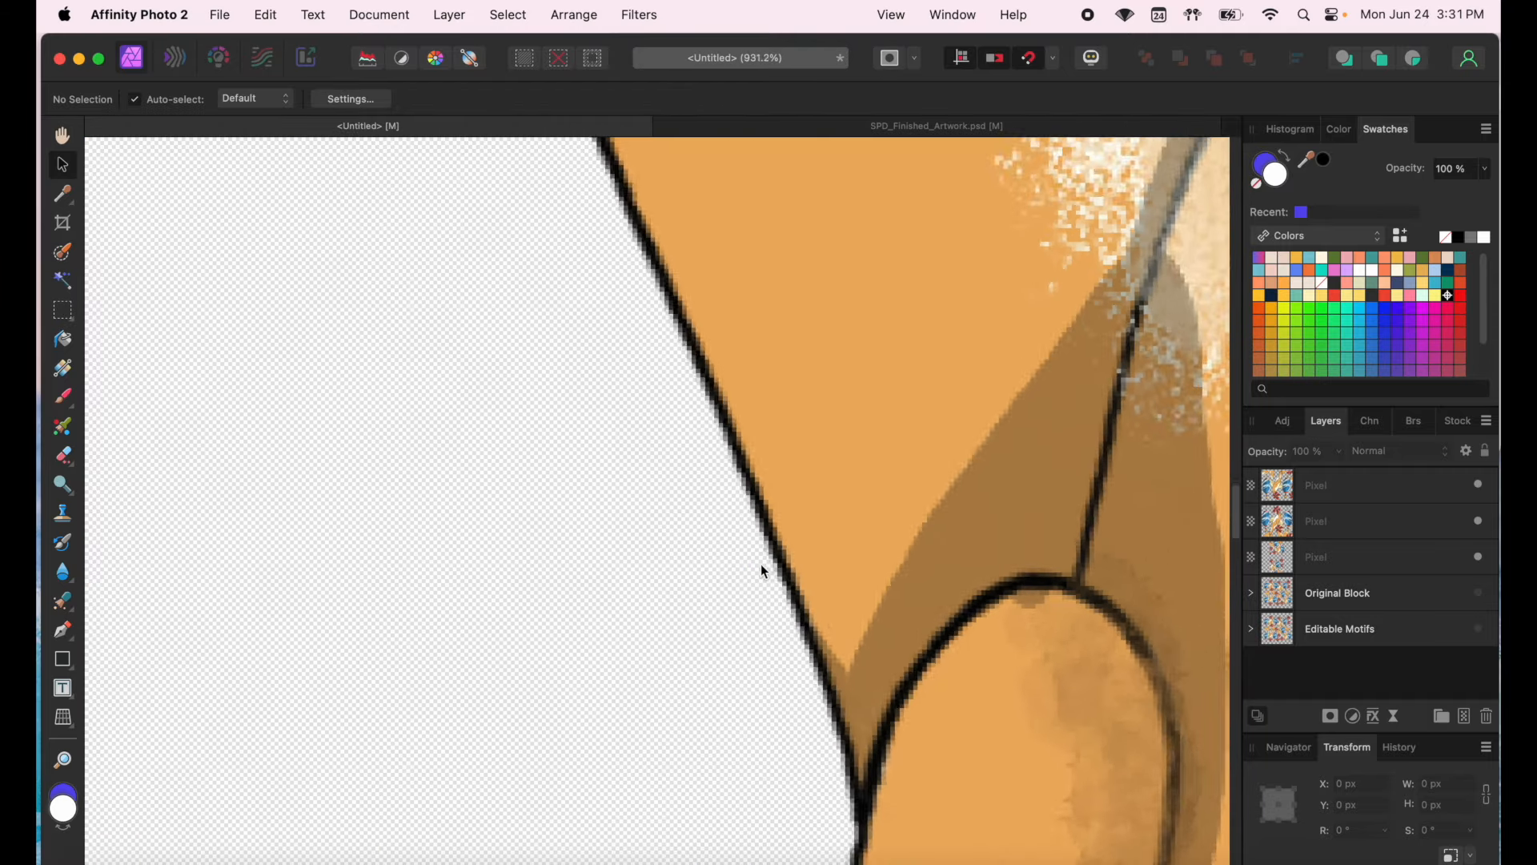
scroll(869, 420, "up", 2)
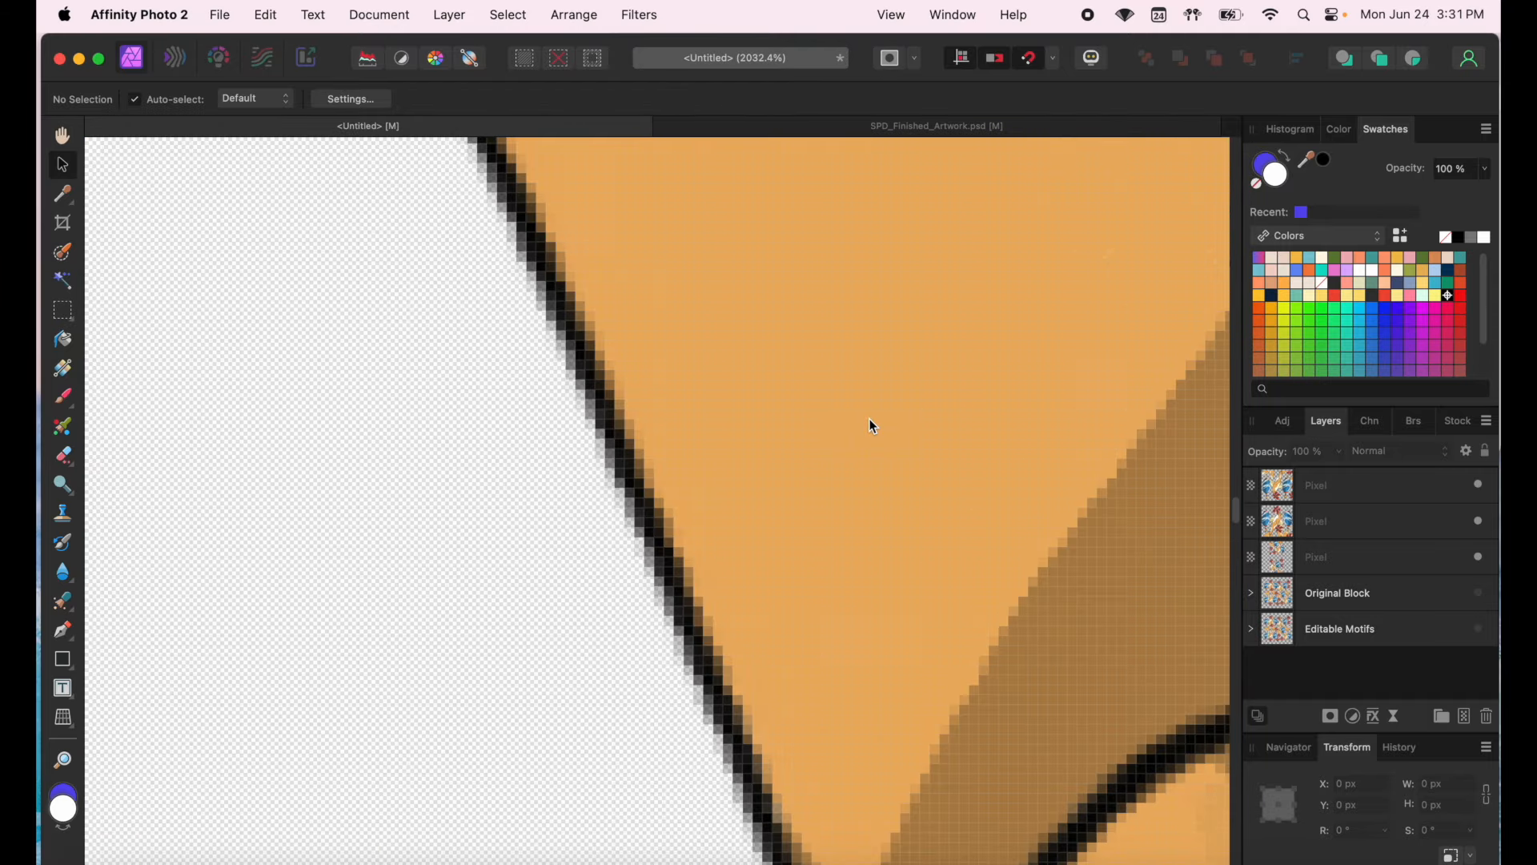
scroll(821, 409, "down", 3)
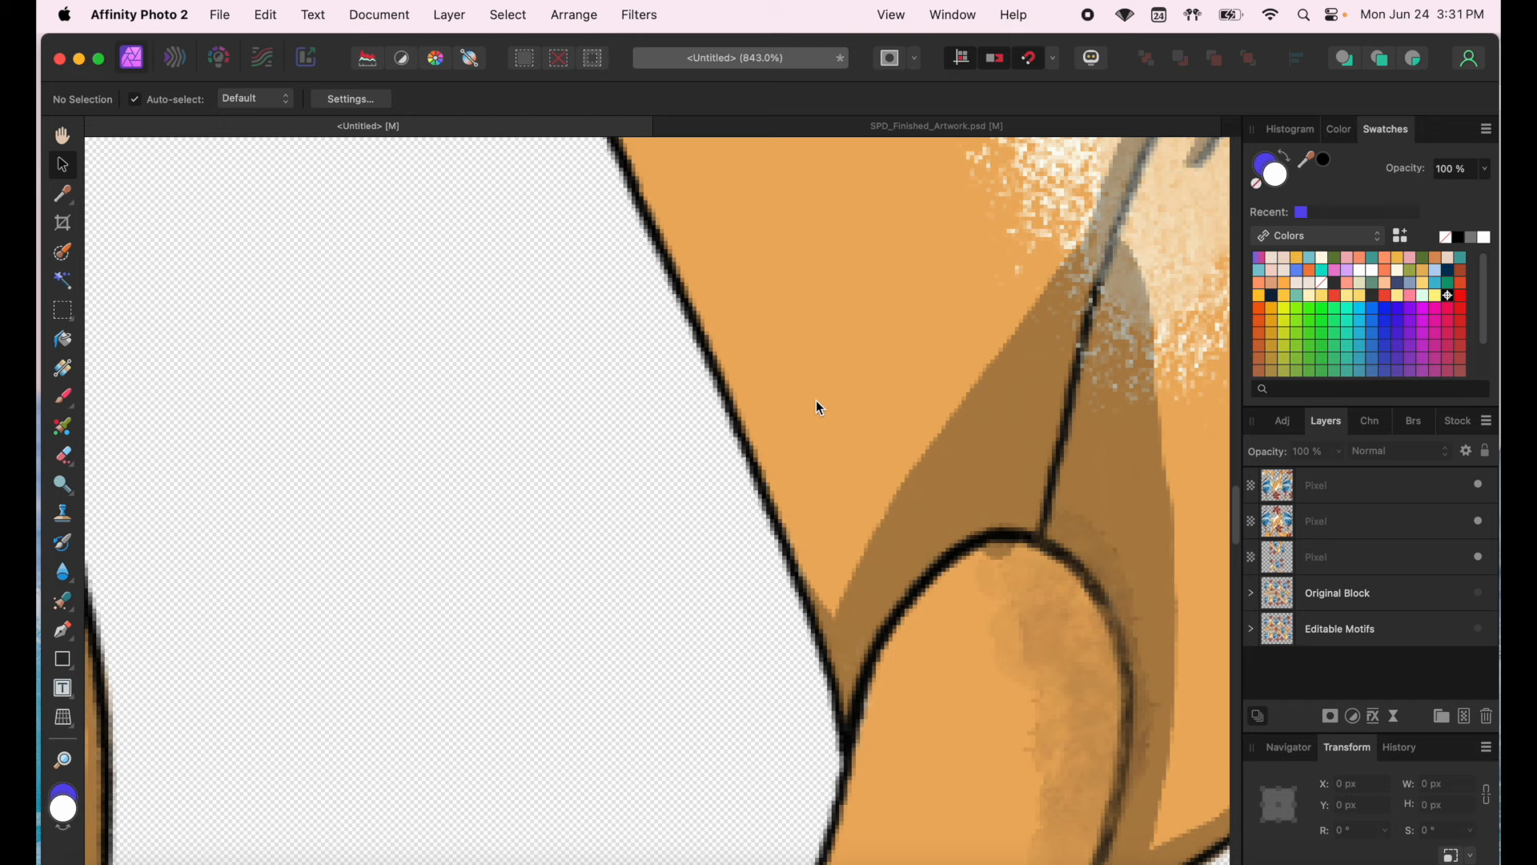
scroll(874, 381, "down", 2)
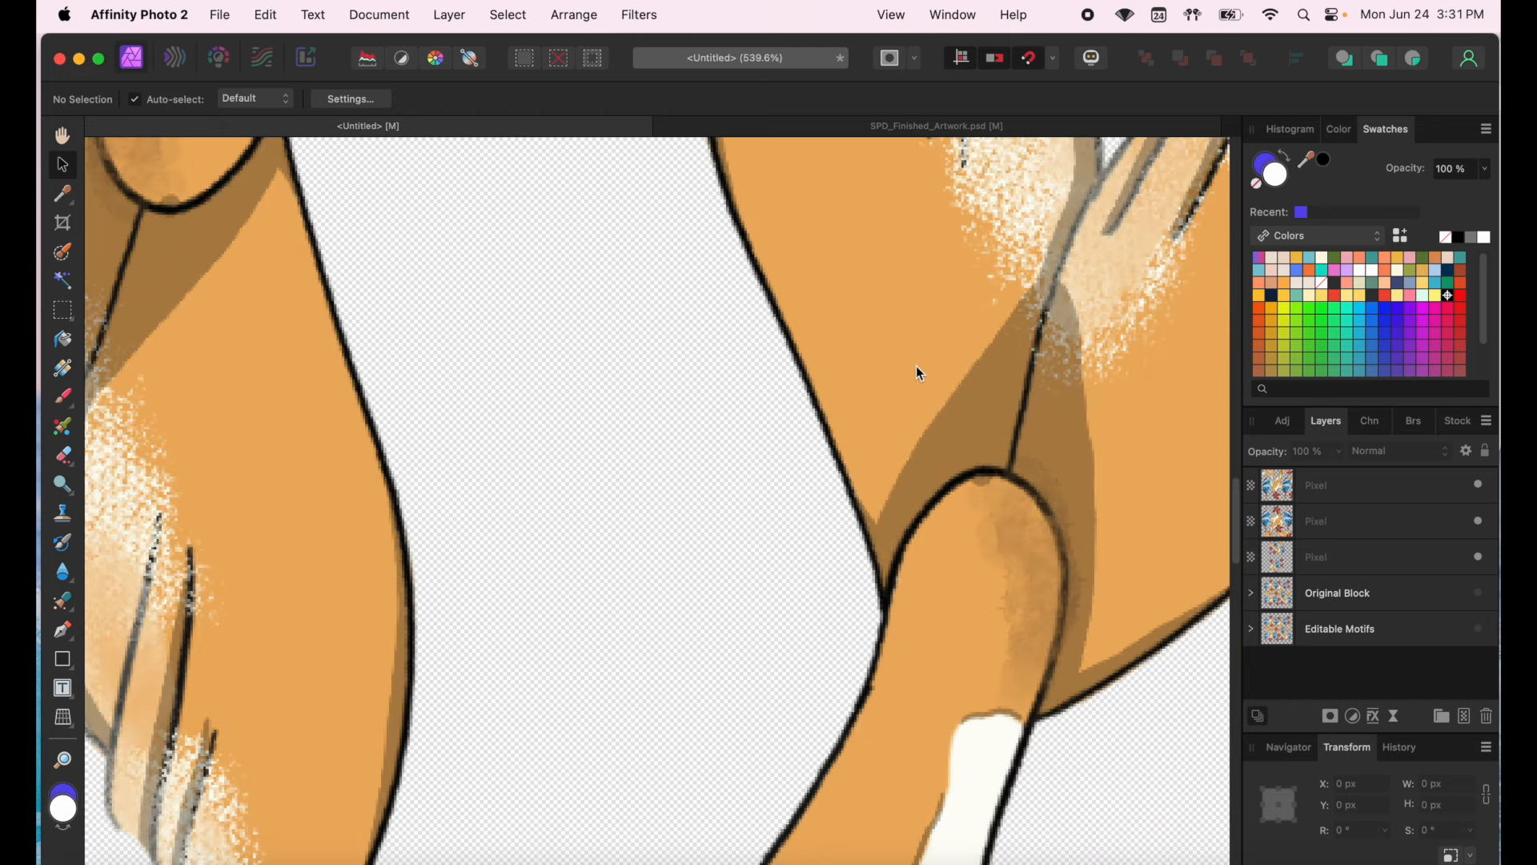
scroll(748, 431, "down", 5)
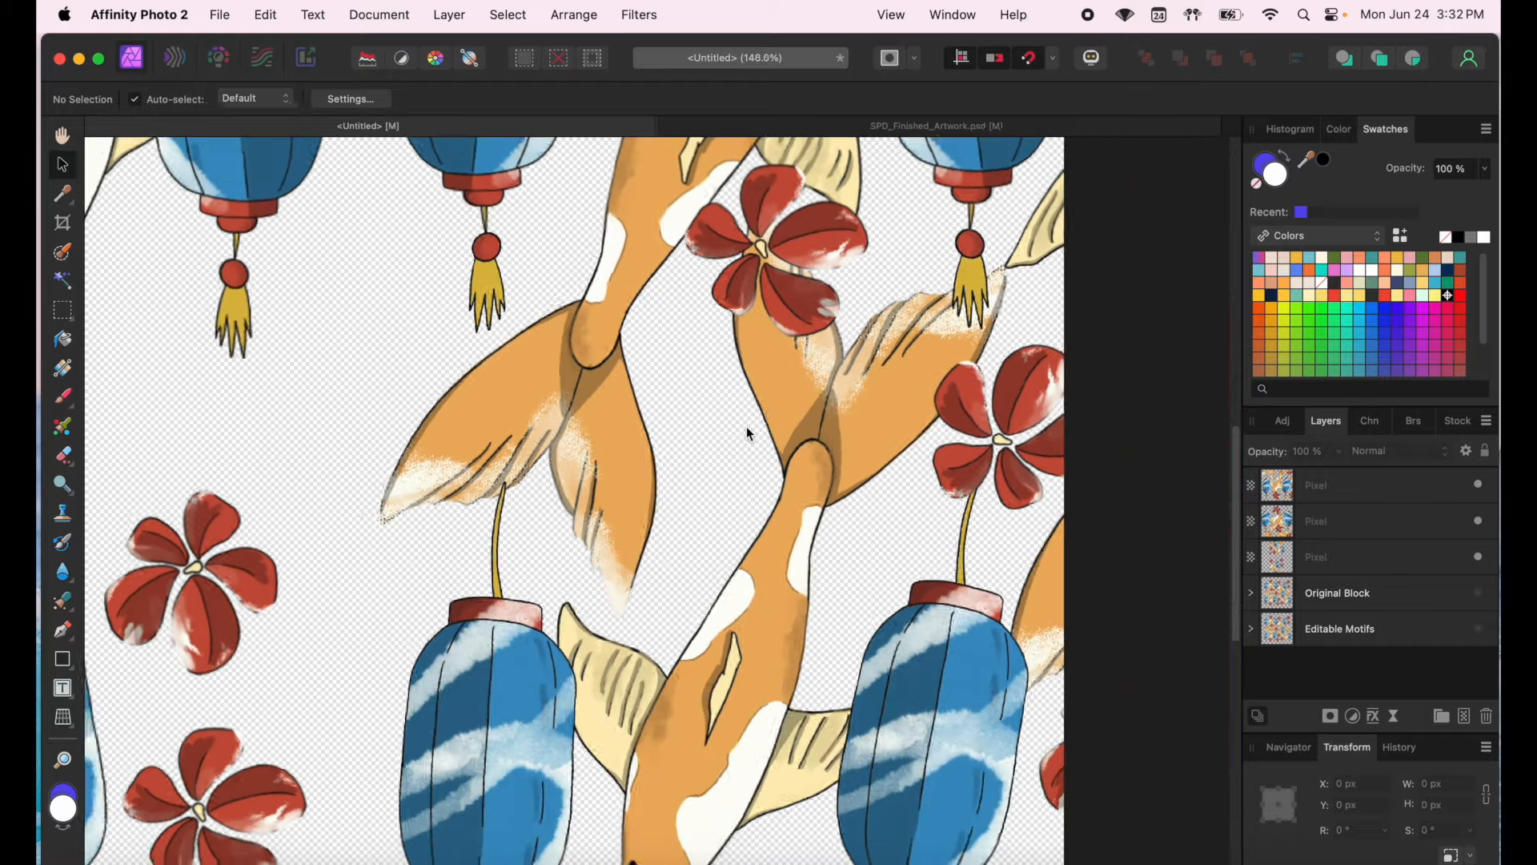
scroll(746, 426, "up", 5)
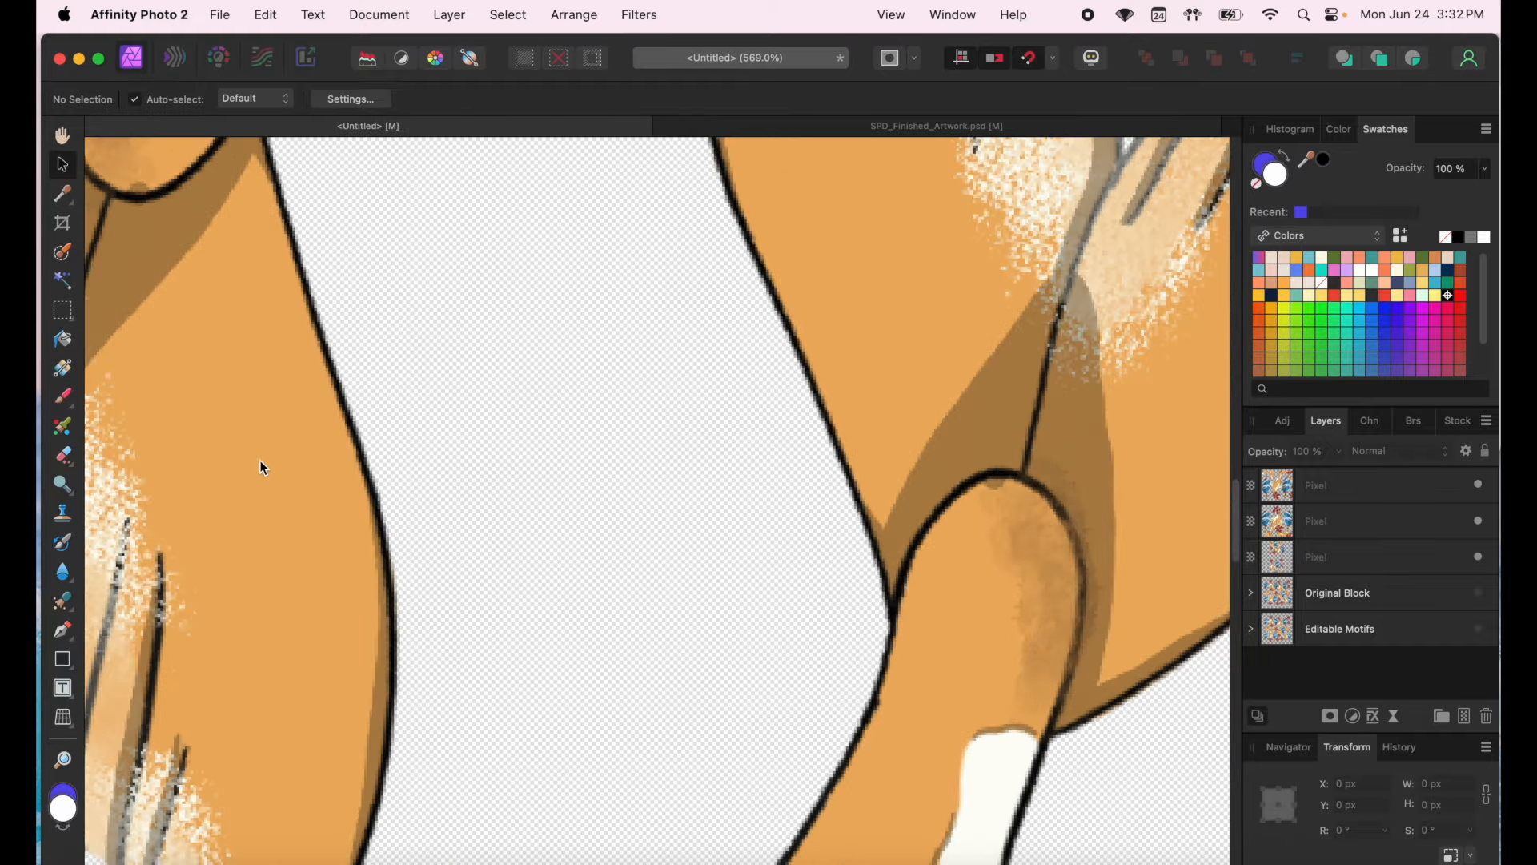
scroll(320, 454, "left", 10)
scroll(320, 455, "up", 5)
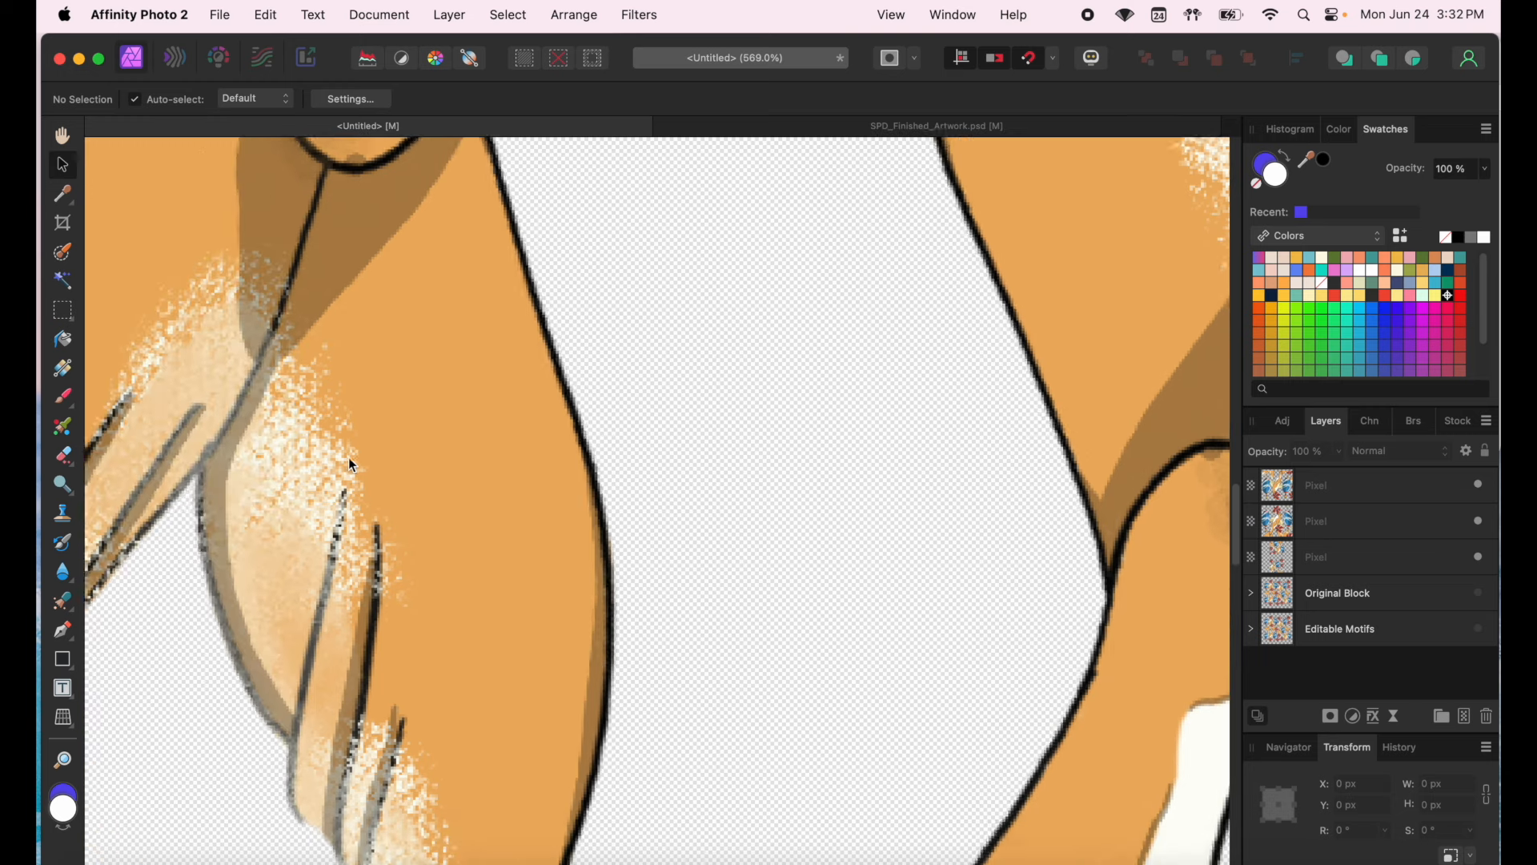
scroll(350, 461, "left", 10)
scroll(350, 461, "up", 5)
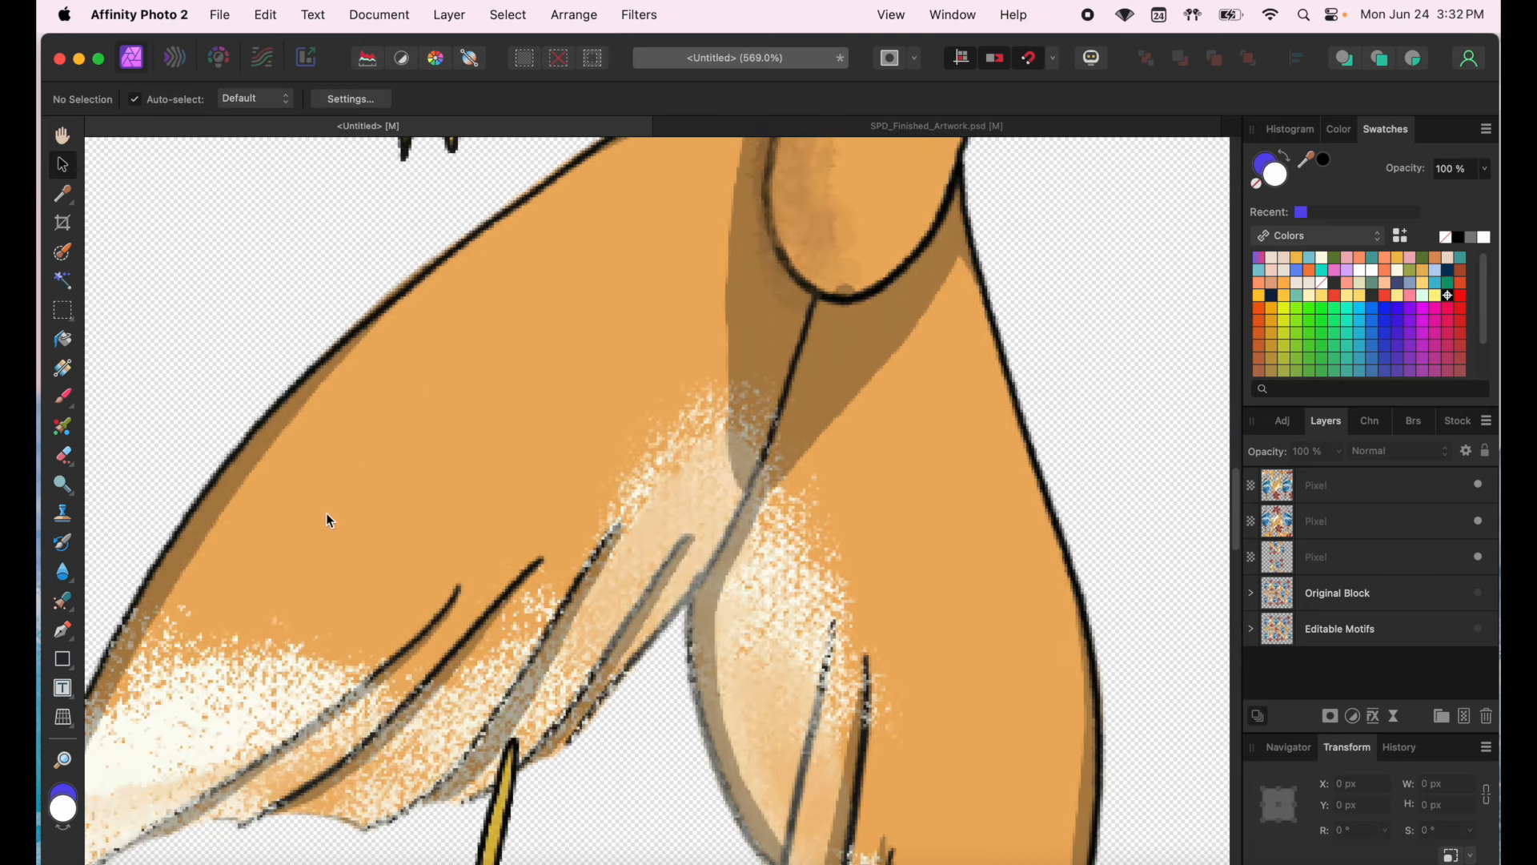
scroll(278, 481, "up", 3)
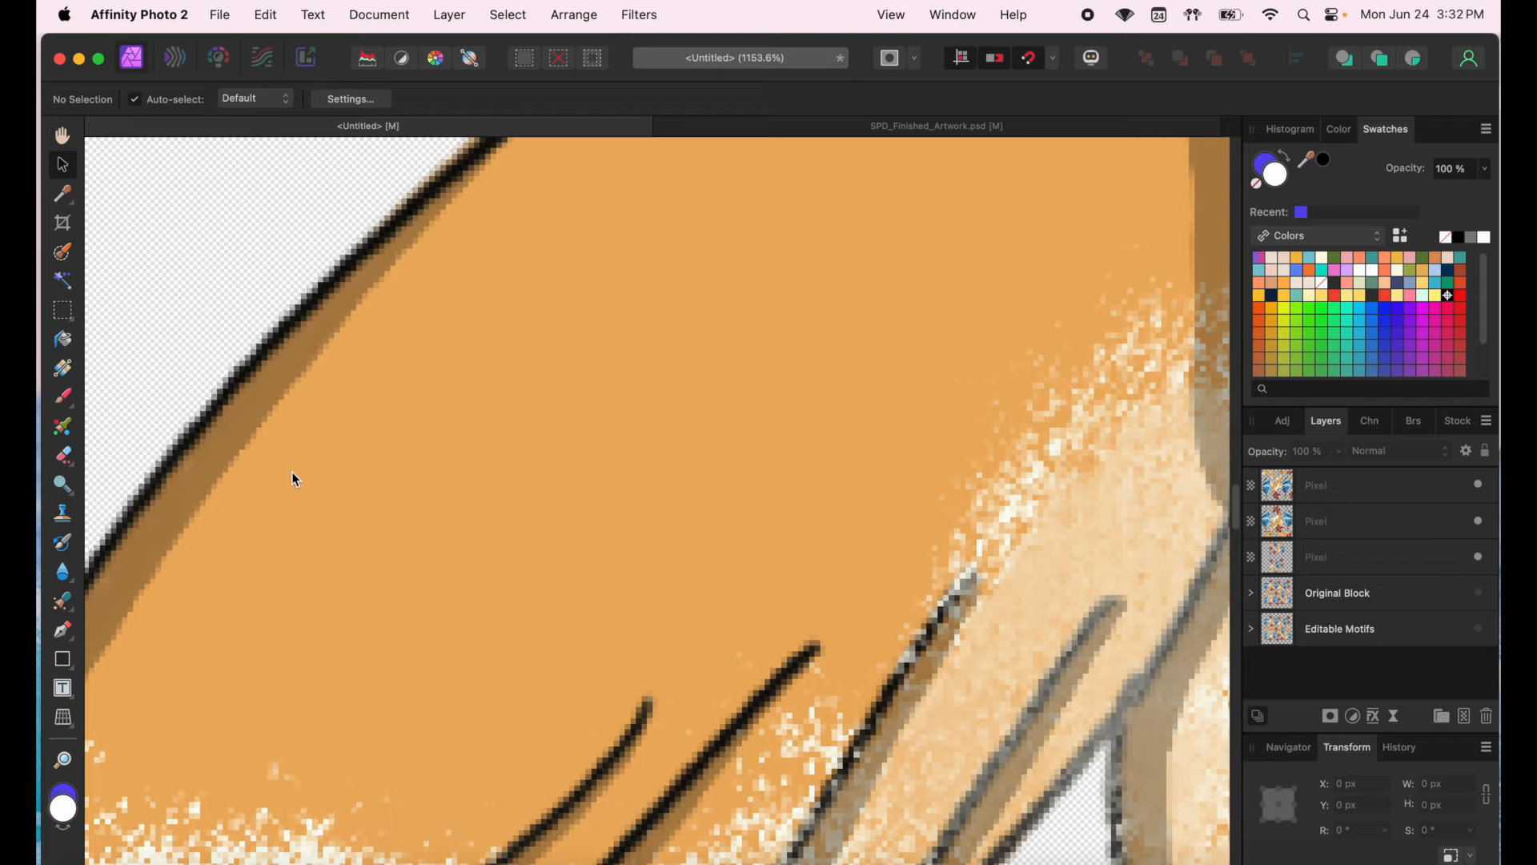
scroll(292, 472, "down", 2)
scroll(281, 491, "down", 5)
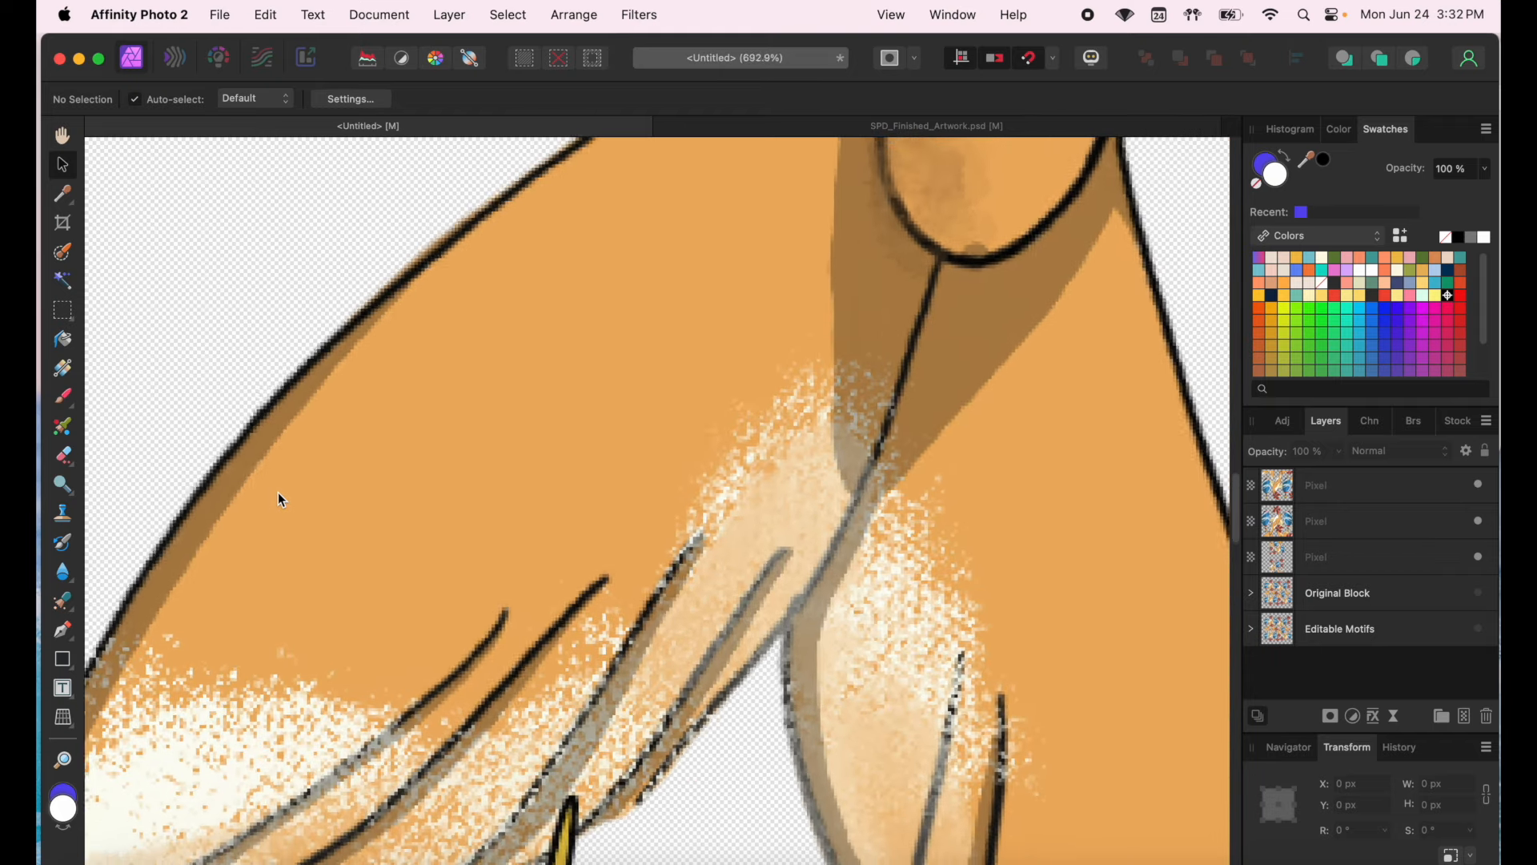
scroll(279, 495, "down", 4)
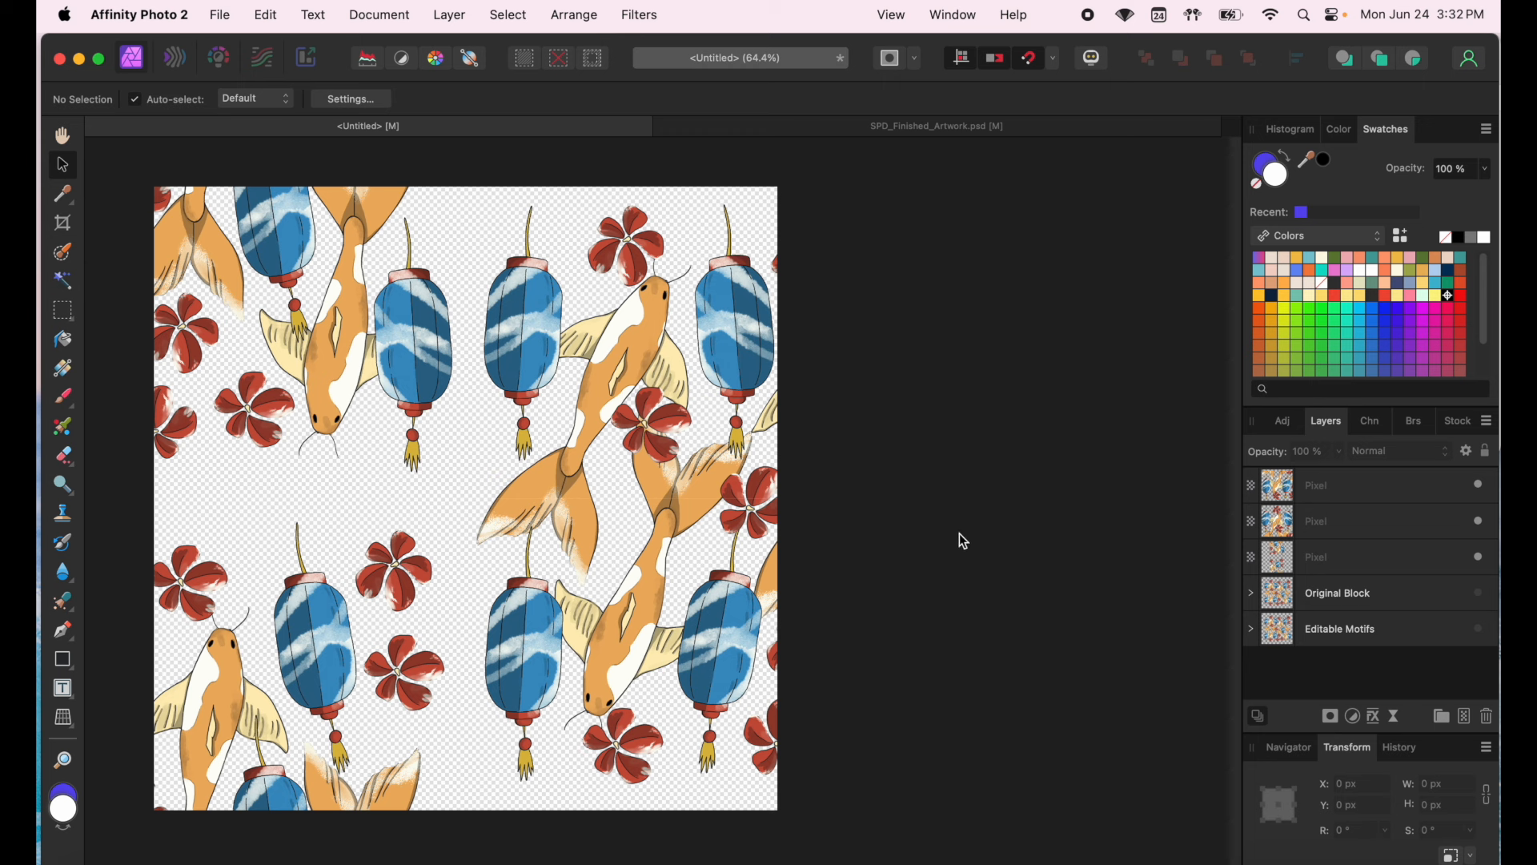
- Copy a Layer 13 koi out of the Editable Motifs group to the top of the layer stack and place it in the central gap
left_click(1251, 629)
scroll(1314, 632, "down", 5)
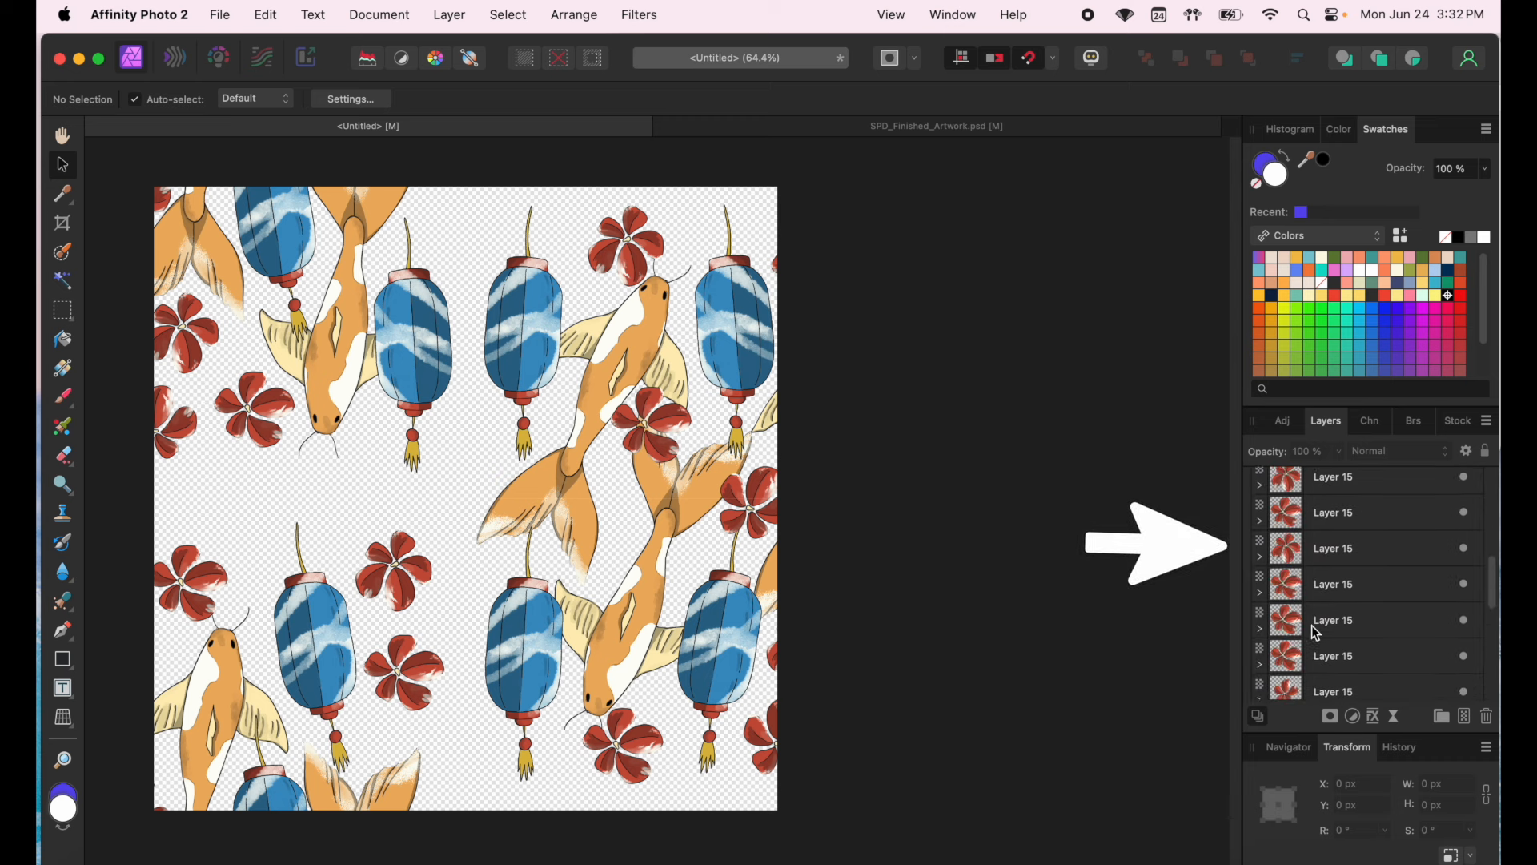
scroll(1315, 628, "down", 8)
left_click(1315, 589)
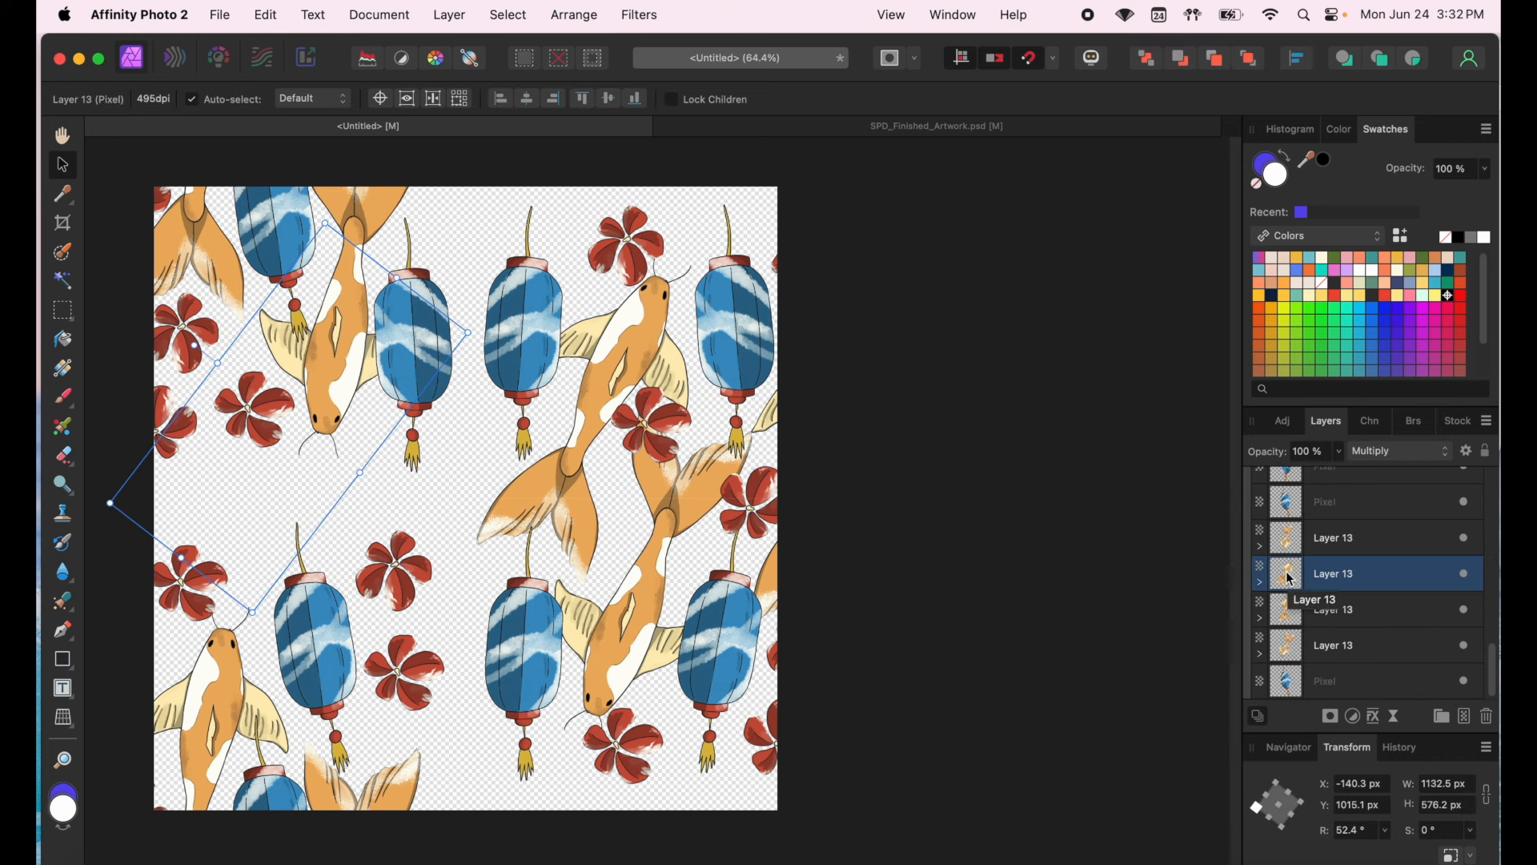
key("super+j")
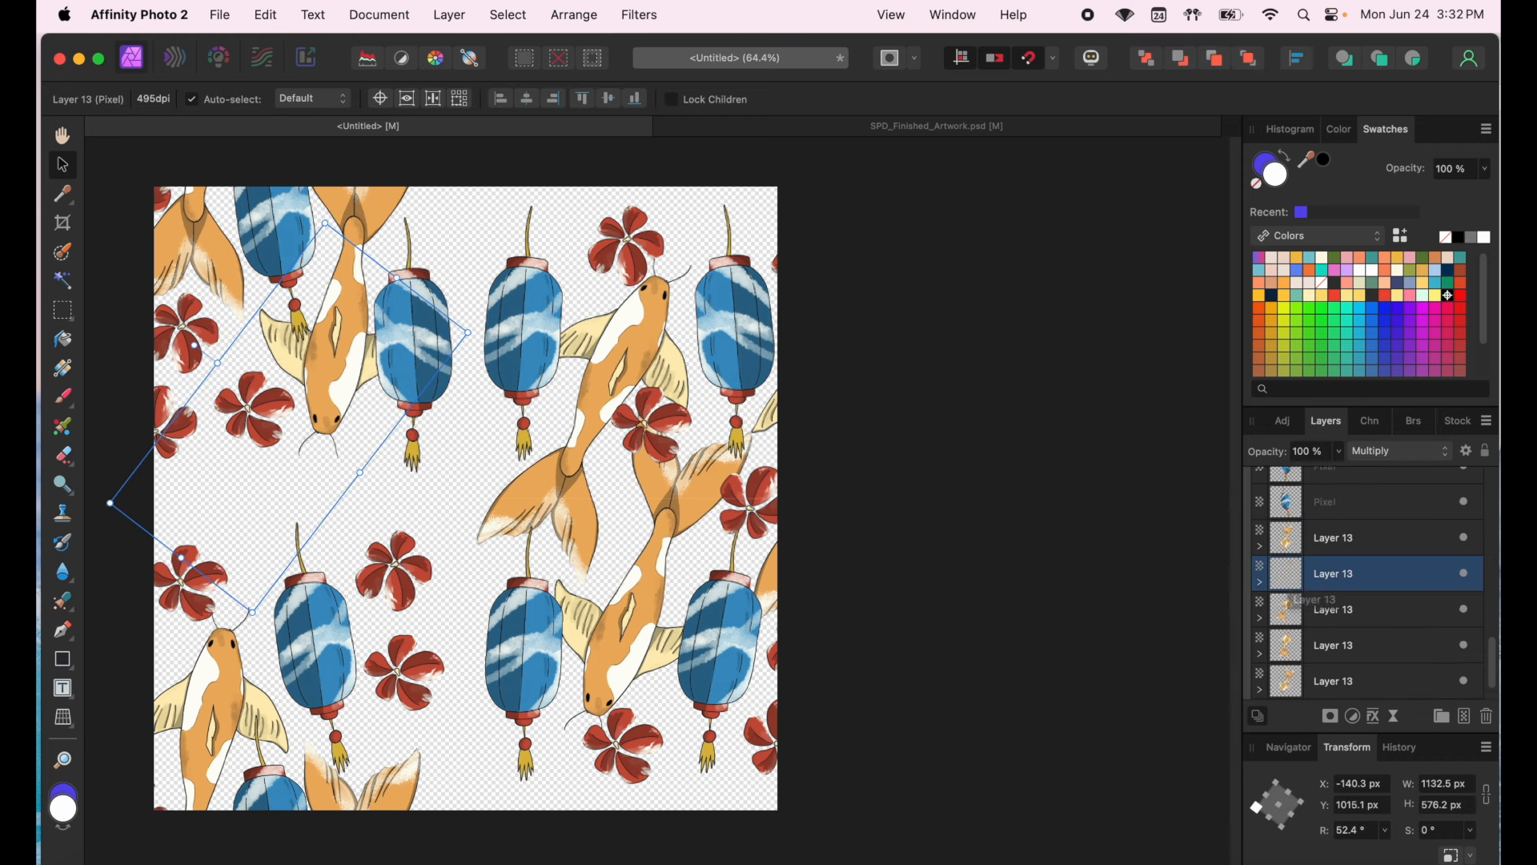
left_click(1326, 578)
left_click_drag(1328, 584, 1301, 477)
left_click_drag(260, 495, 374, 611)
scroll(1338, 559, "down", 3)
scroll(1329, 548, "up", 3)
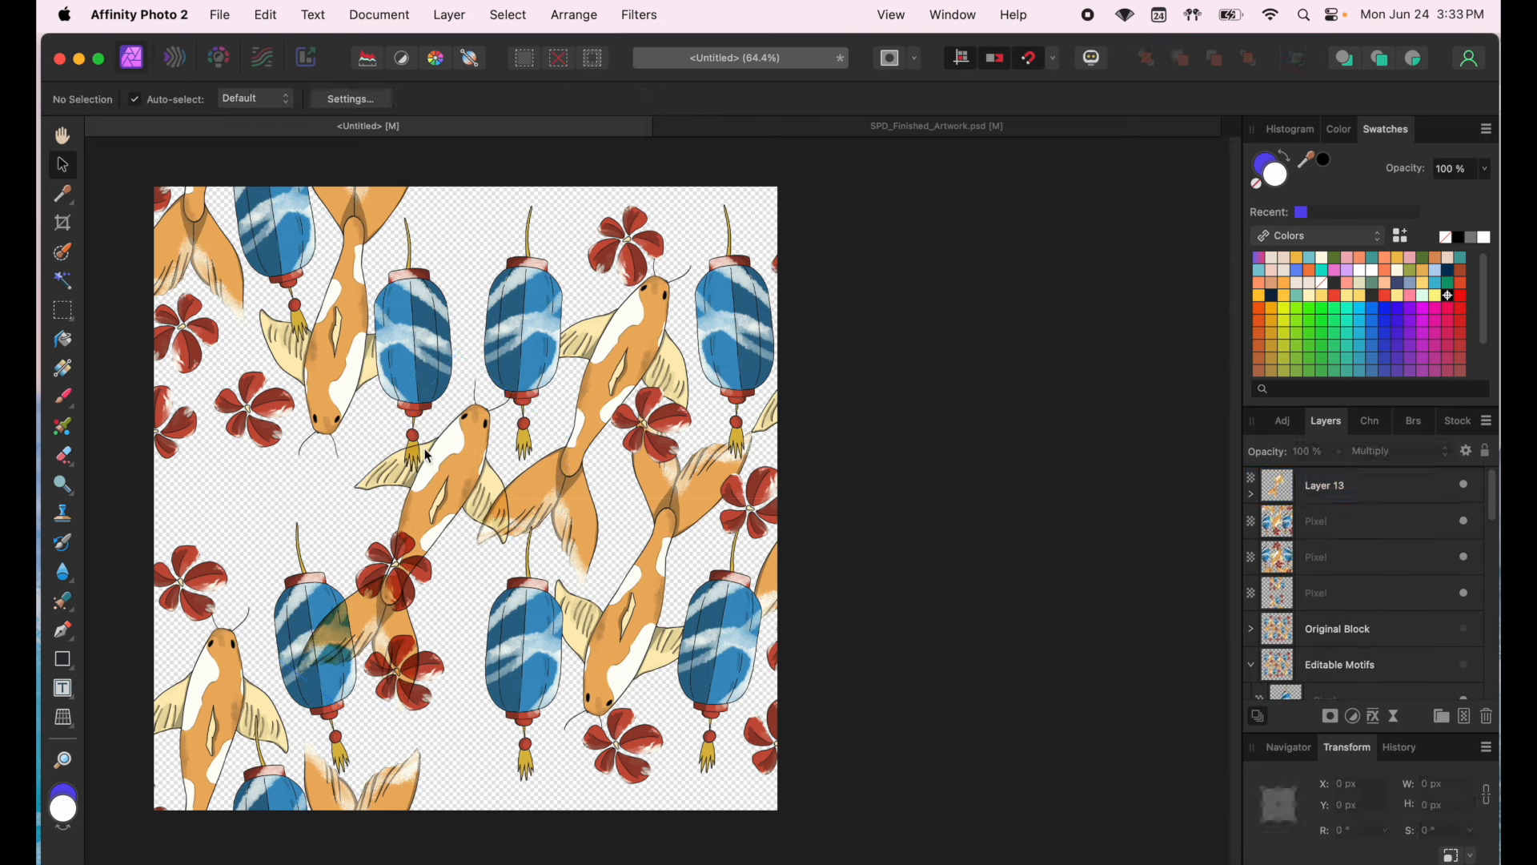
- Rasterize and trim the copied koi, then shift it slightly up and left and adjust its rotation
right_click(1337, 483)
left_click(1313, 826)
left_click_drag(452, 502, 435, 499)
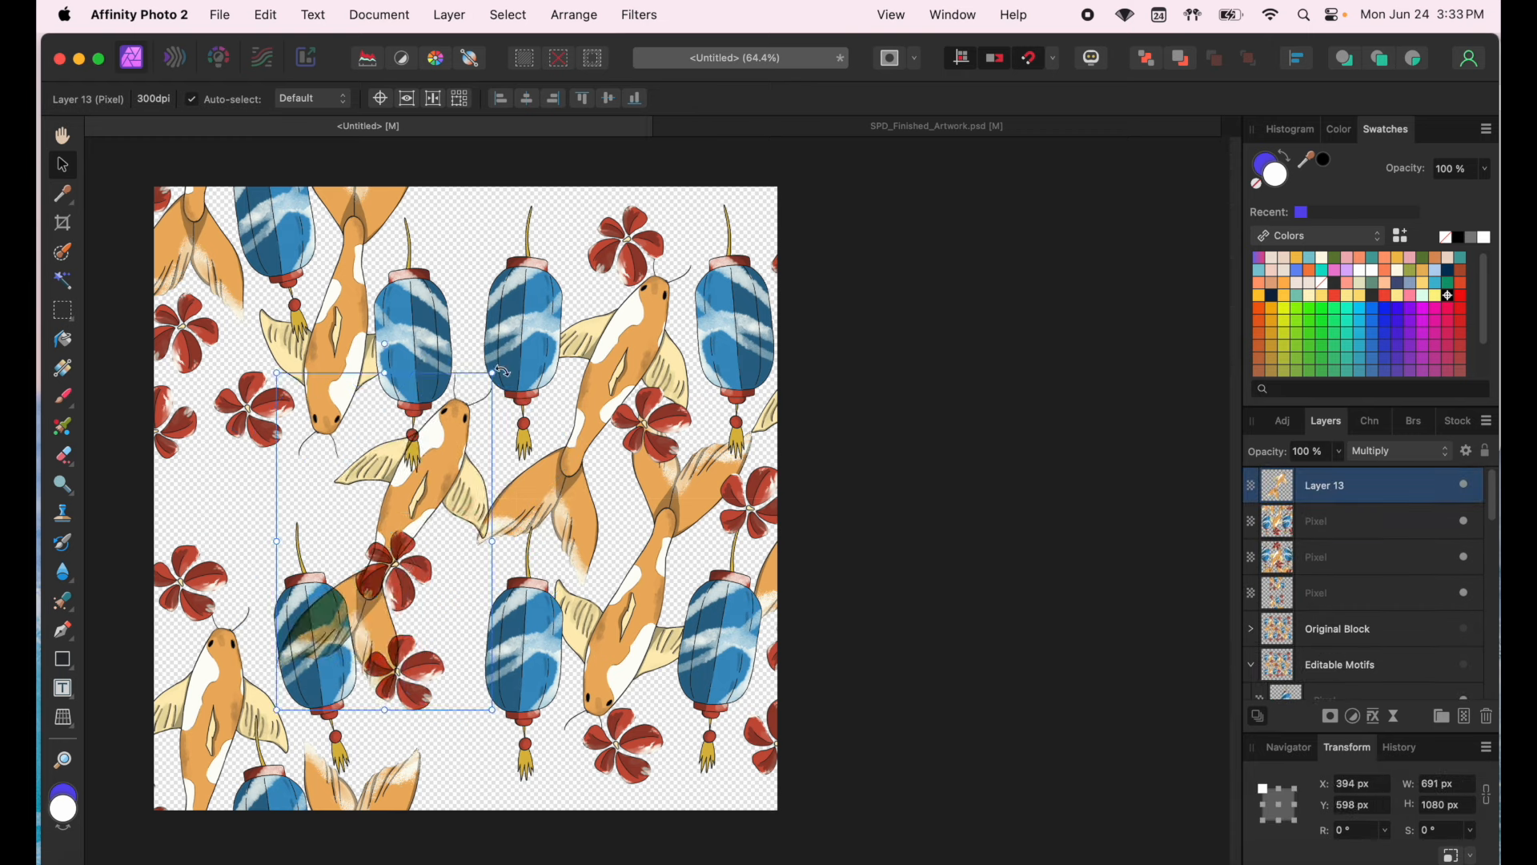
mouse_move(386, 341)
left_mouse_down()
mouse_move(265, 453)
mouse_move(376, 350)
left_mouse_up()
- Rasterize and trim the copied Layer 15 flower, and place large flower copies in the centre gaps near the pattern's top and bottom edges
left_click(632, 776)
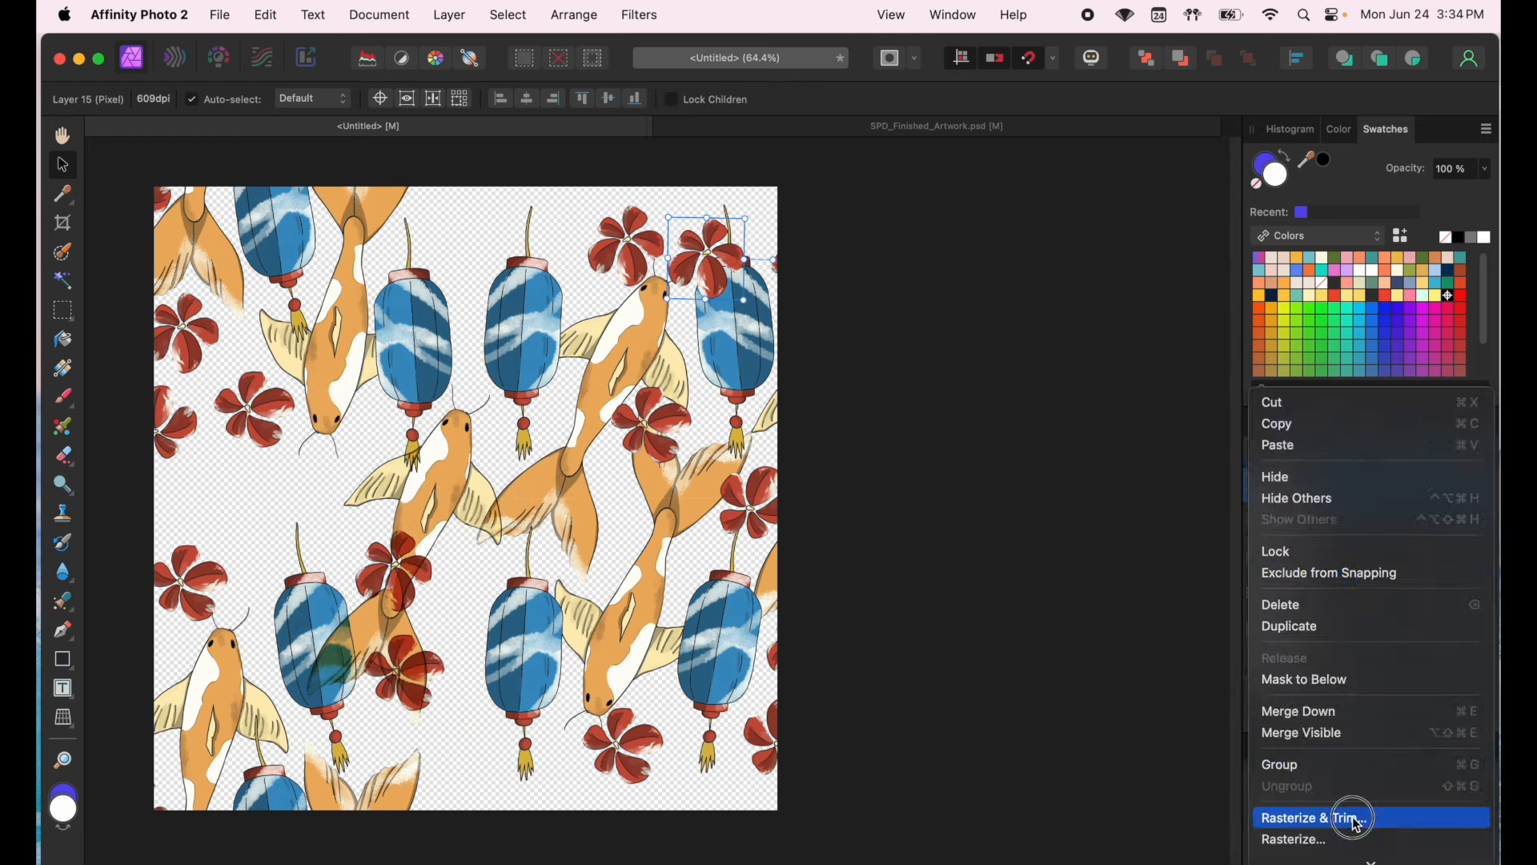
left_click(1345, 816)
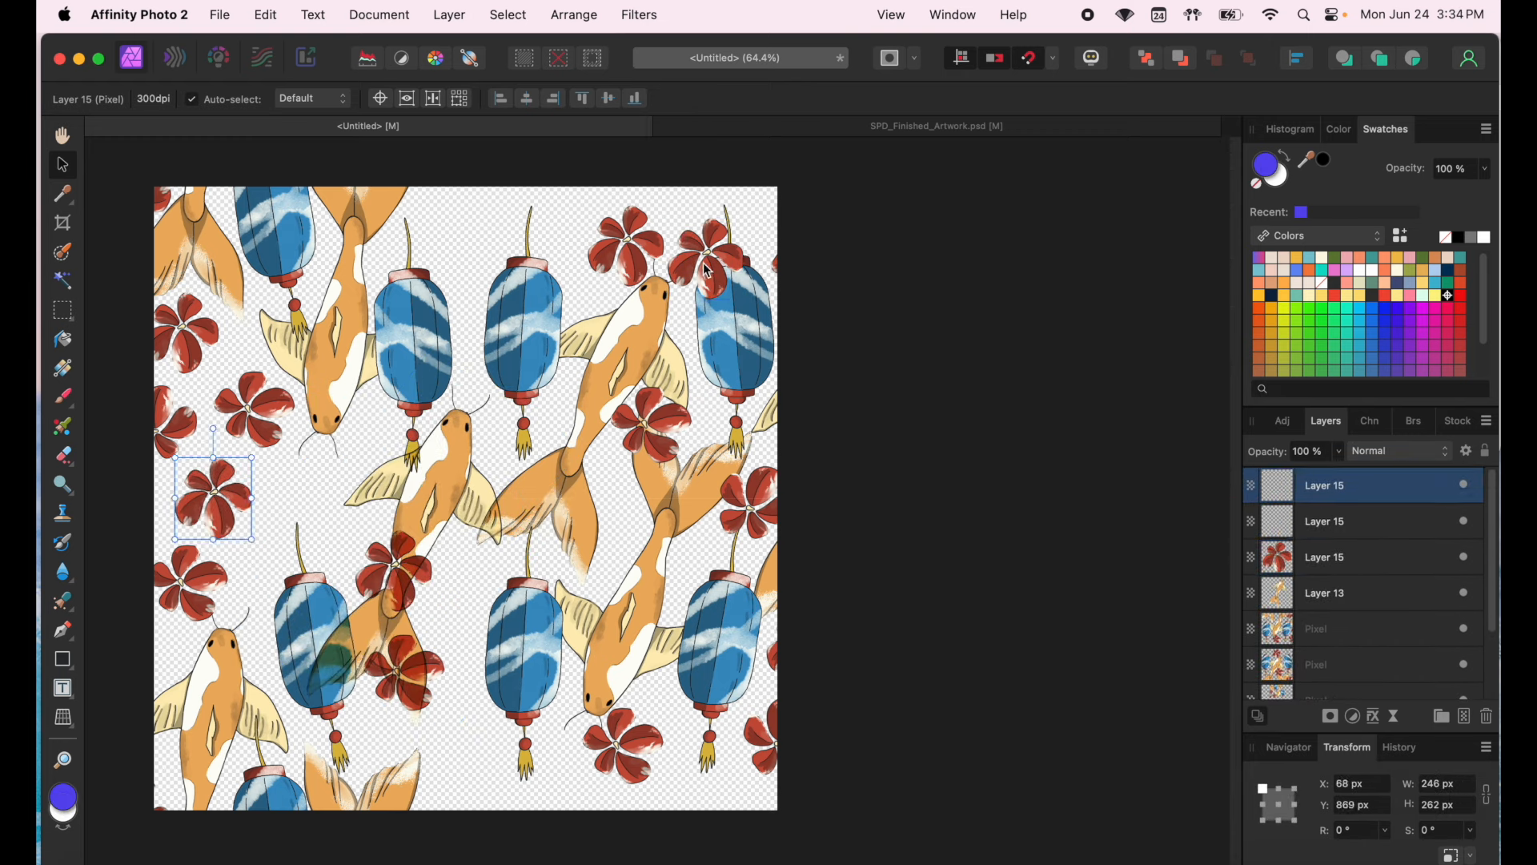
left_click_drag(216, 488, 464, 253)
left_click_drag(623, 744, 464, 744, "alt")
- Fine-tune the central koi's position, set its blend mode to Normal, and move its layer below the two right-hand quadrant layers
left_click_drag(436, 496, 423, 504)
left_click(1397, 451)
left_click(1368, 407)
mouse_move(1325, 663)
left_mouse_down()
mouse_move(1329, 474)
mouse_move(1328, 693)
left_mouse_up()
scroll(1328, 618, "down", 3)
left_click_drag(1327, 581, 1327, 632)
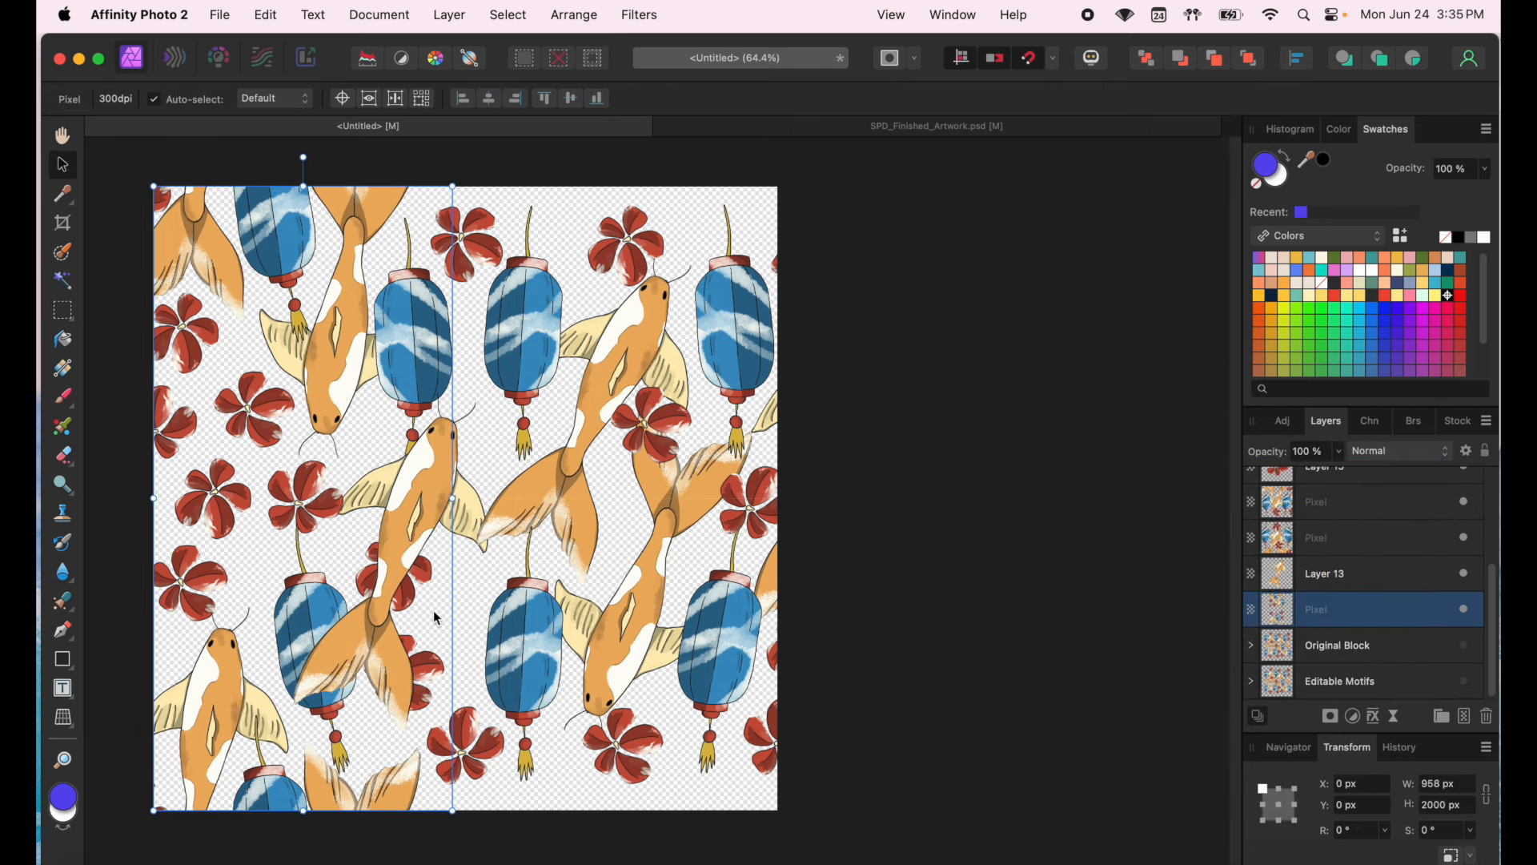
- Duplicate the flower as smaller copies, about 153 × 163 px, in the gaps around the right-hand lanterns
left_click(454, 240)
left_click_drag(453, 240, 570, 773)
key("super+j")
key("super+j")
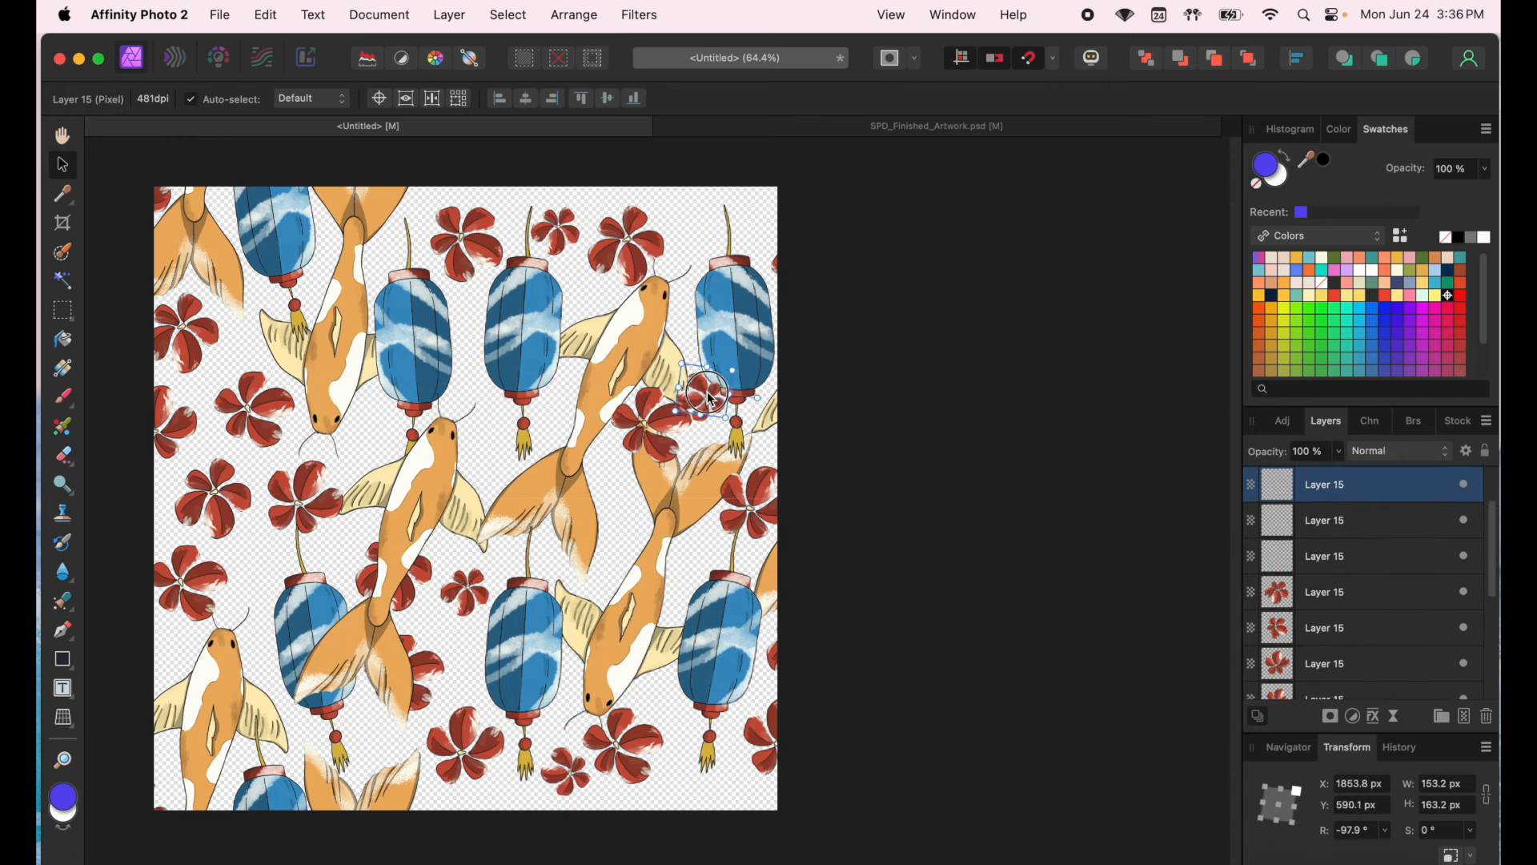
- Add more small flower copies, including one rotated between the large upper-right flower and the far-right lantern
key("super+j")
left_click_drag(260, 560, 693, 239)
key("super+j")
left_click_drag(724, 223, 721, 261)
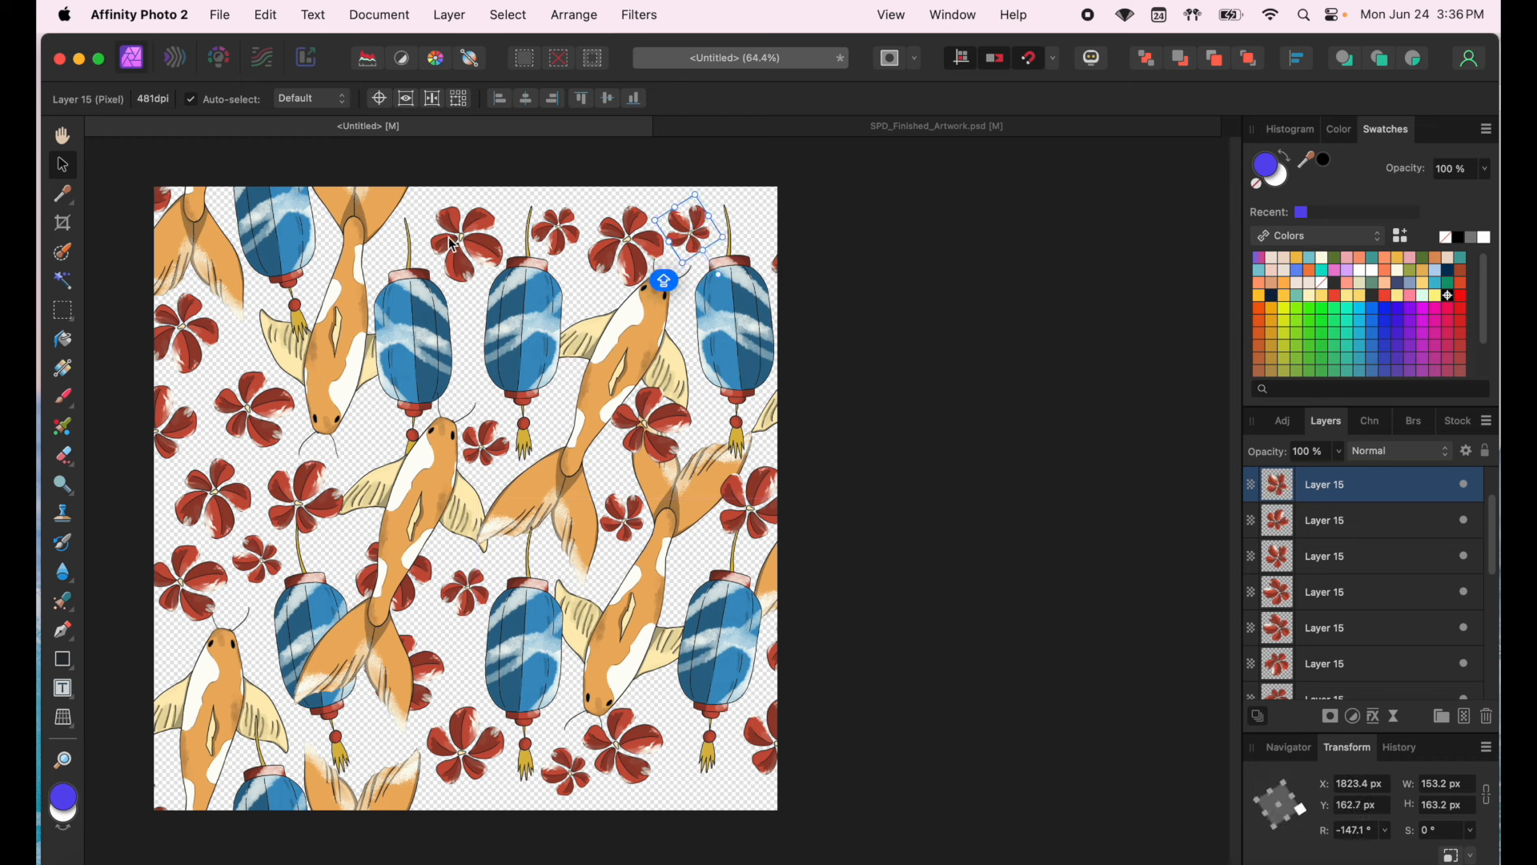
- Nudge the large flower at the top centre upward, and place a small flower copy between the upper-left and central koi heads
left_click_drag(466, 248, 466, 235)
left_click(926, 751)
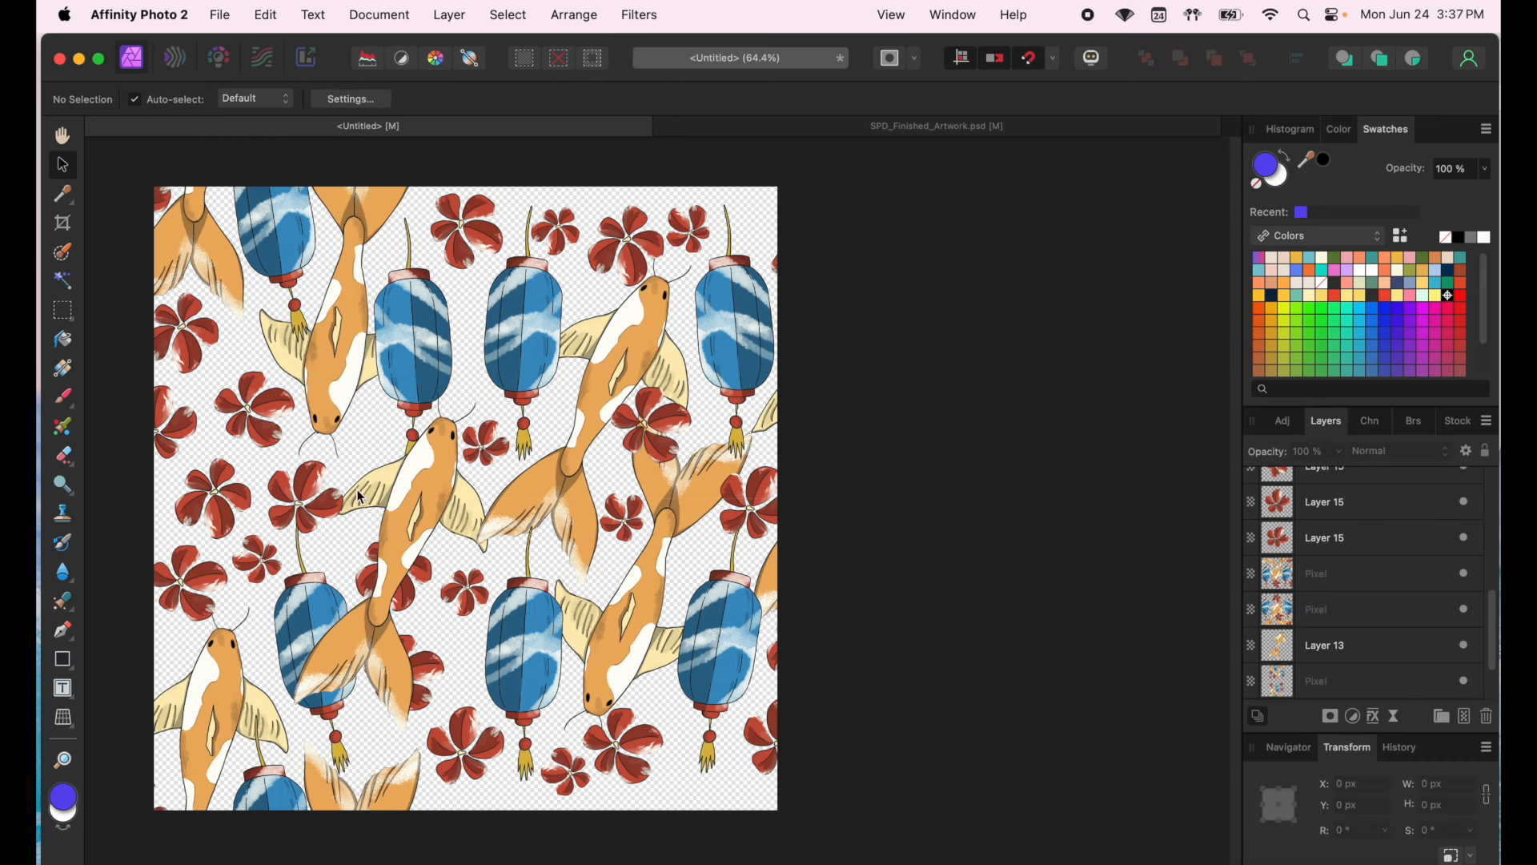
left_click(258, 563)
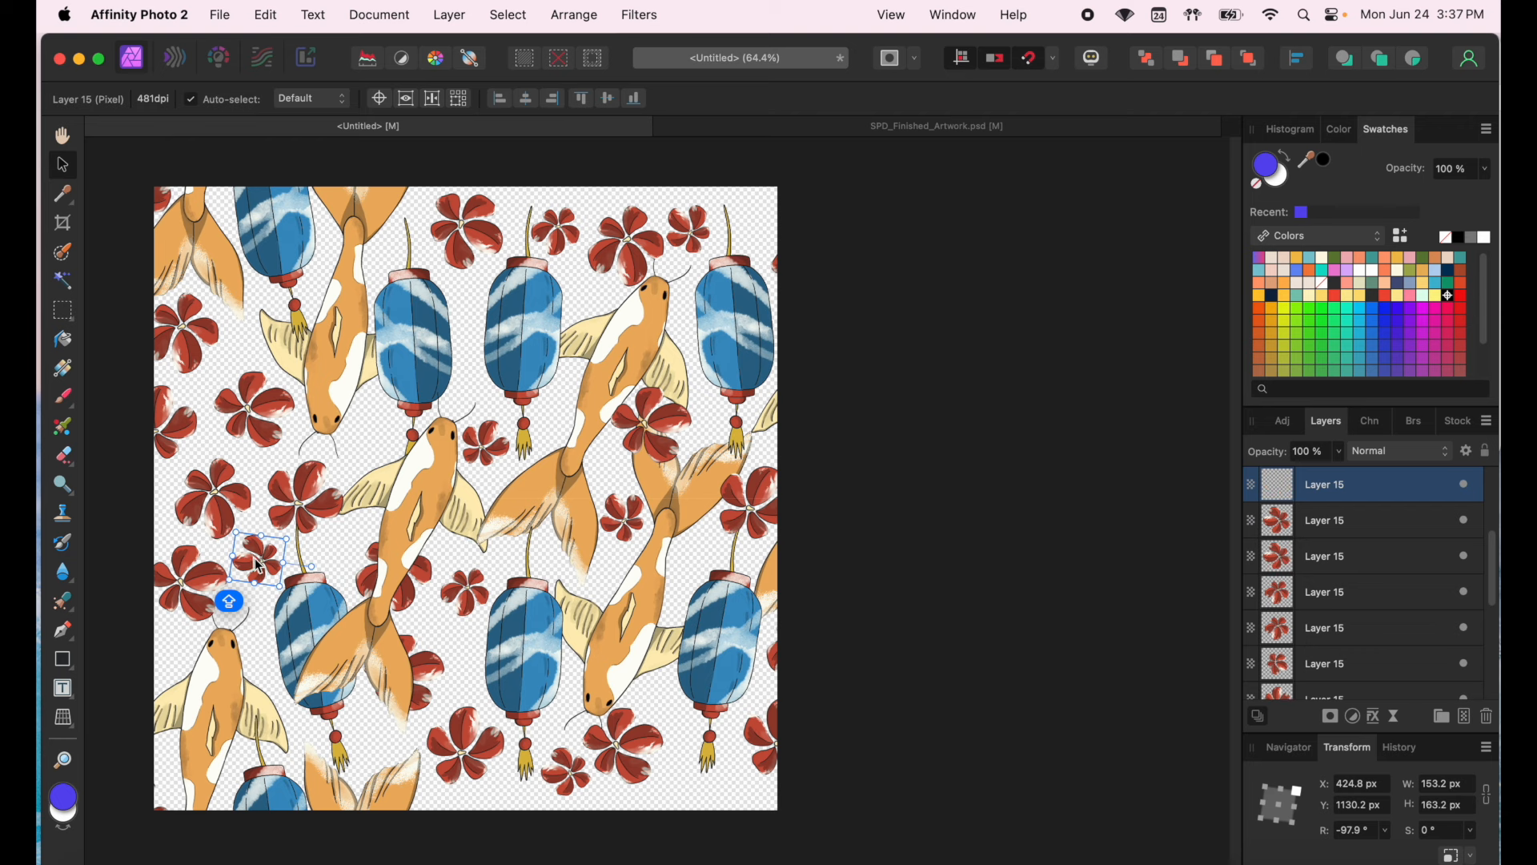
left_click_drag(257, 565, 399, 428)
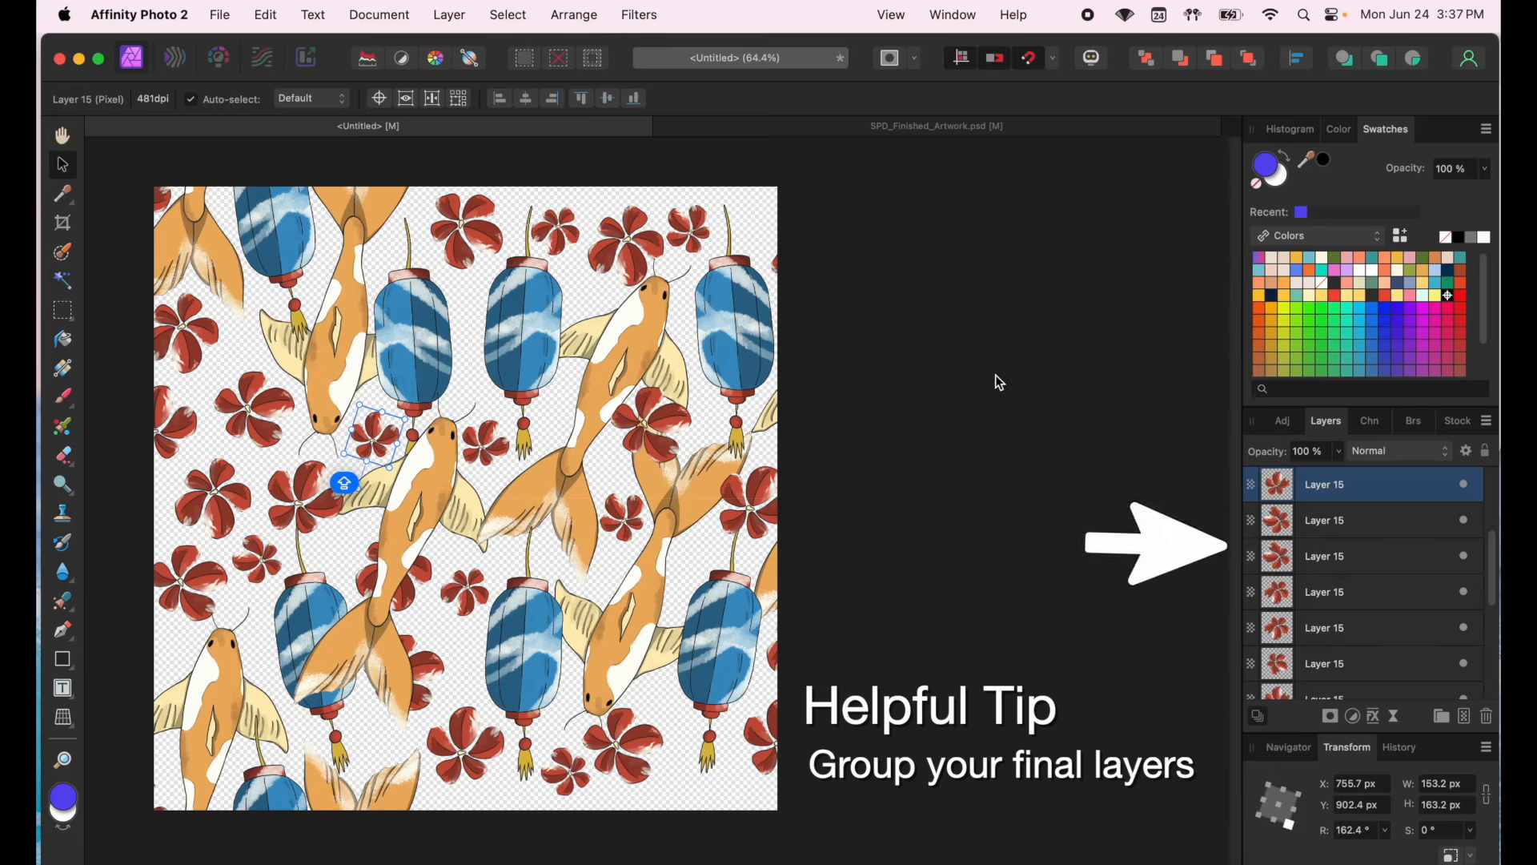
- Look through the layer stack from the flower copies down to the base pixel layer to identify the tile's layers
scroll(1381, 535, "down", 10)
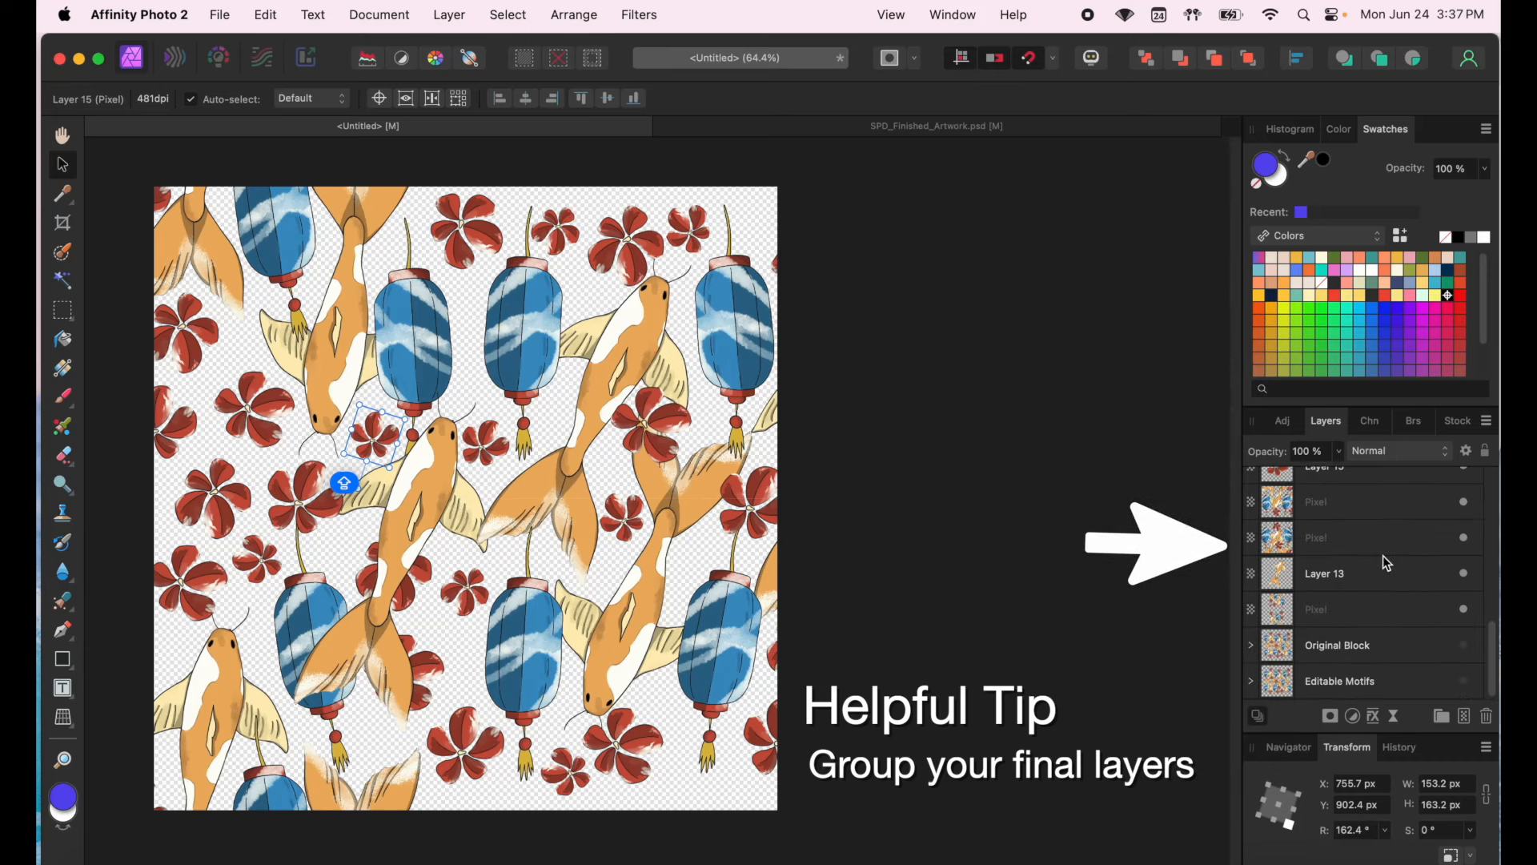
scroll(1345, 544, "up", 10)
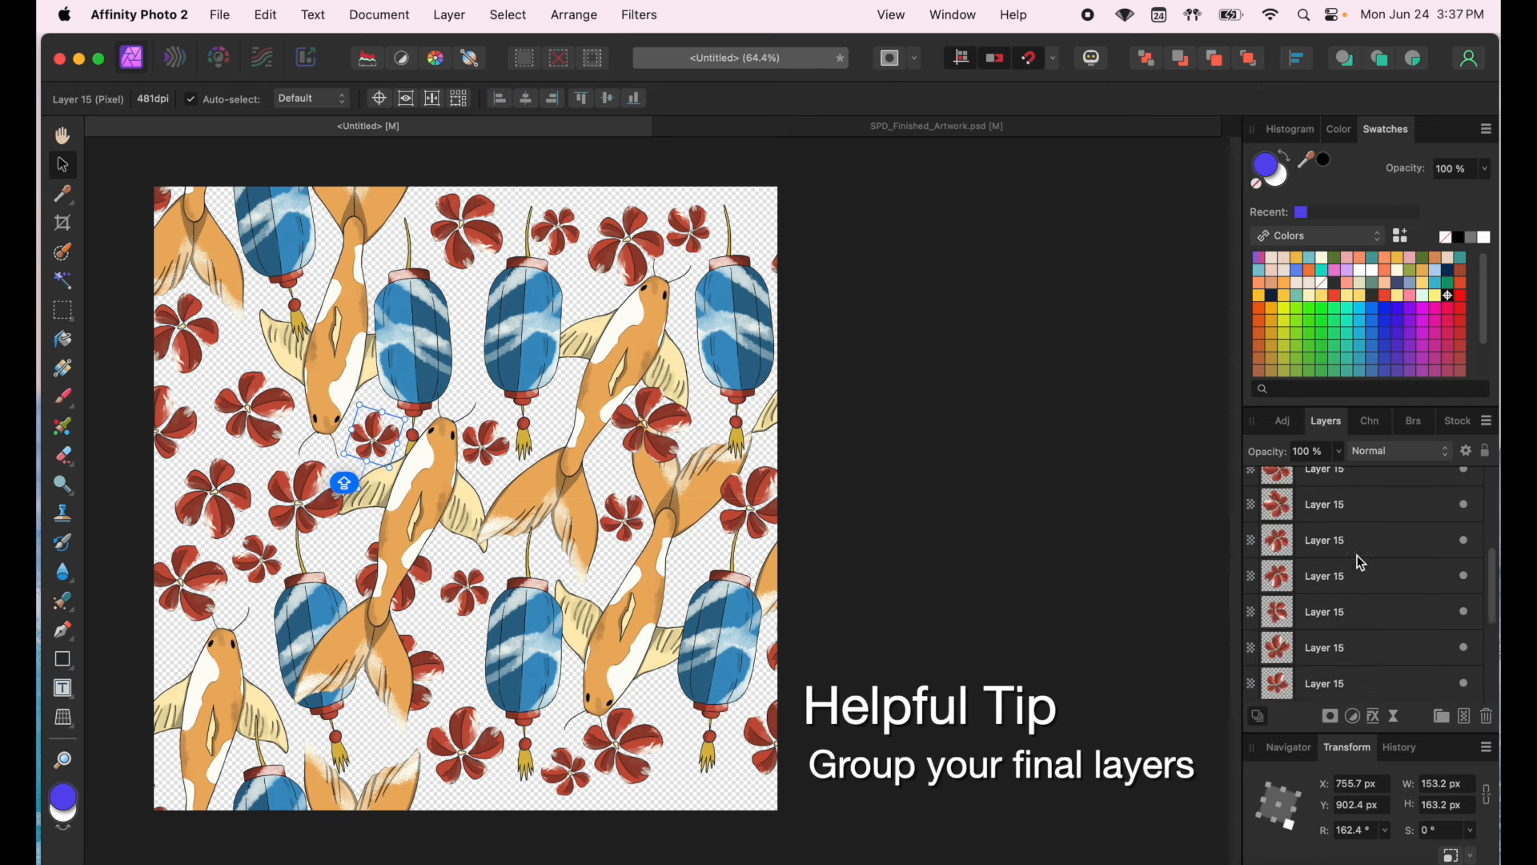
scroll(1358, 555, "down", 3)
left_click(1342, 599)
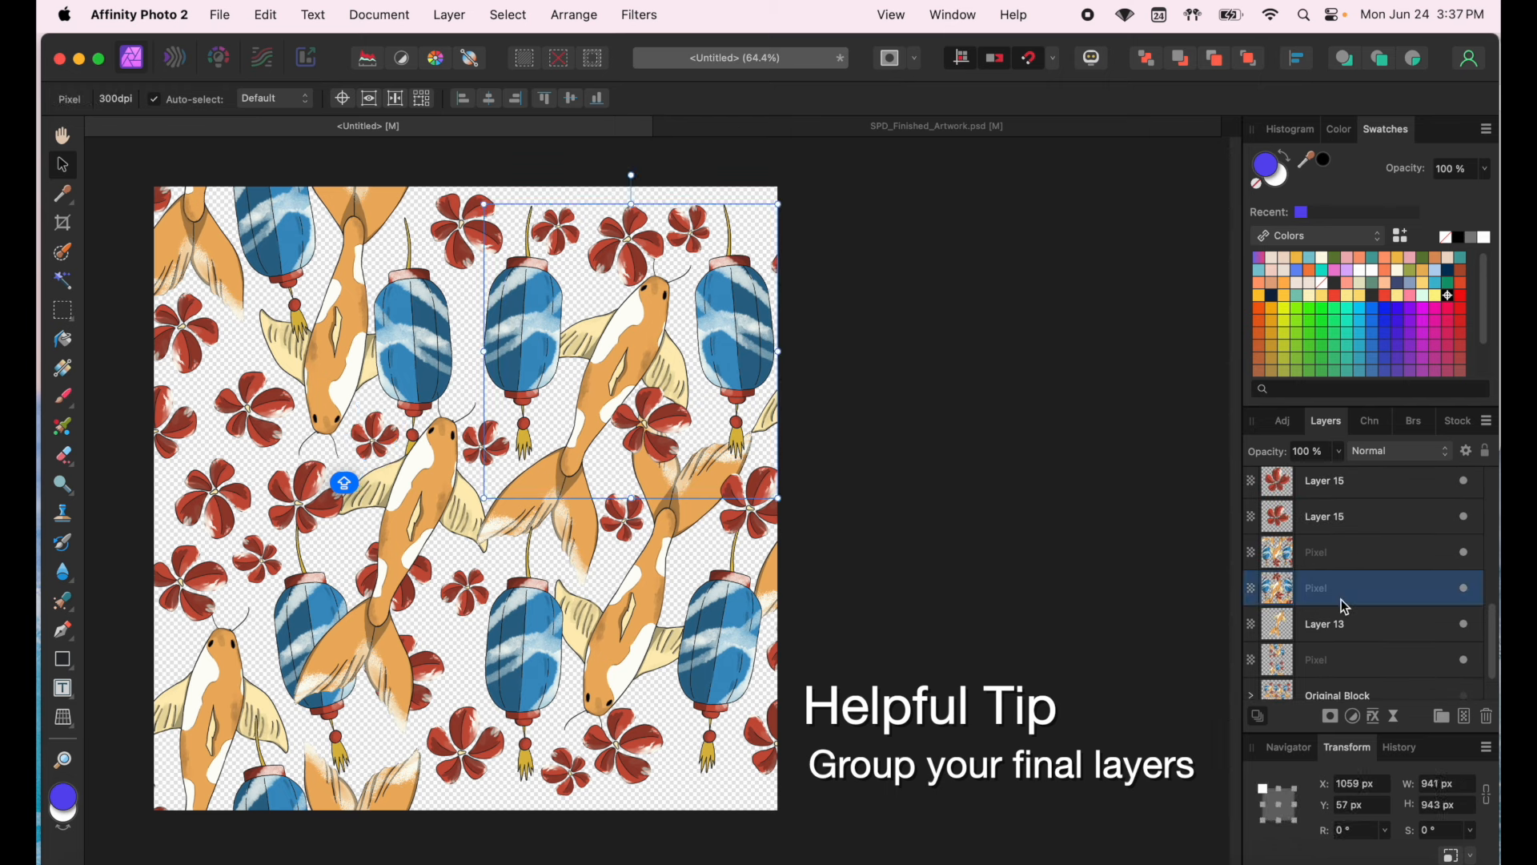
left_click(1349, 622)
scroll(1350, 618, "up", 5)
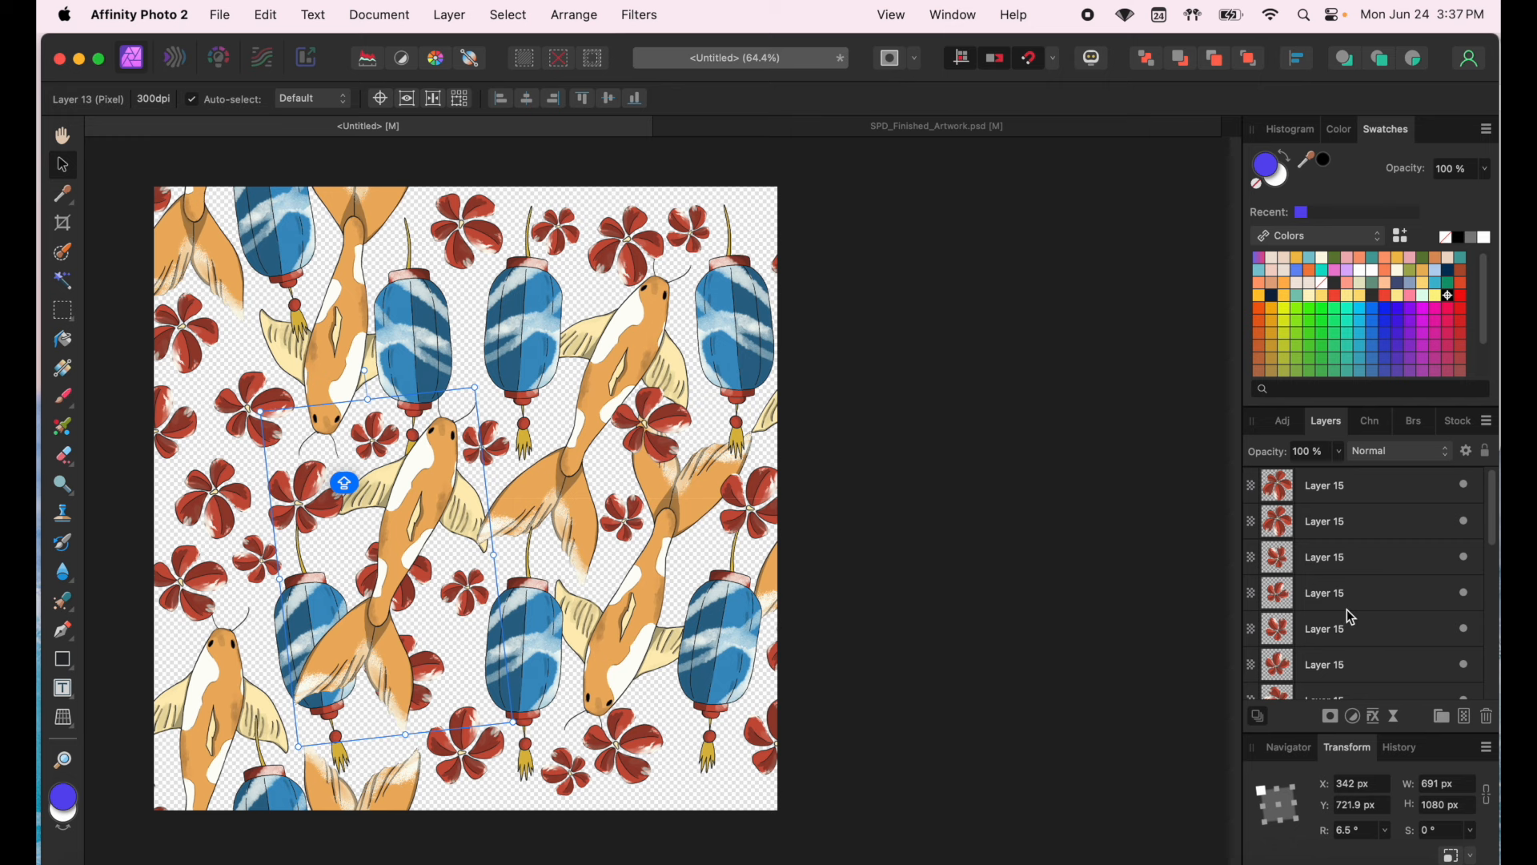
scroll(1332, 592, "down", 5)
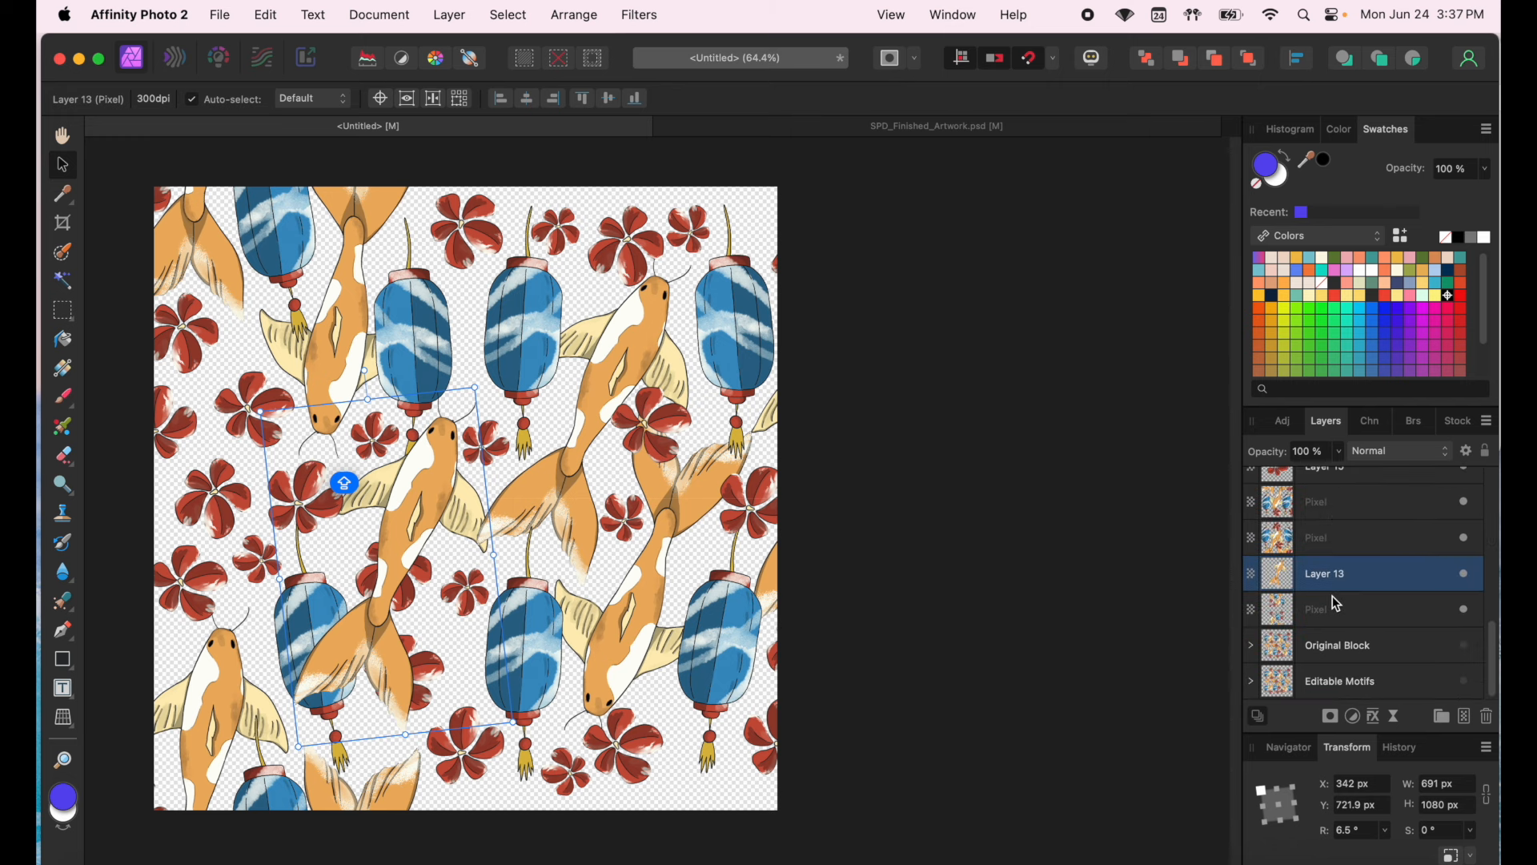
scroll(1326, 592, "up", 5)
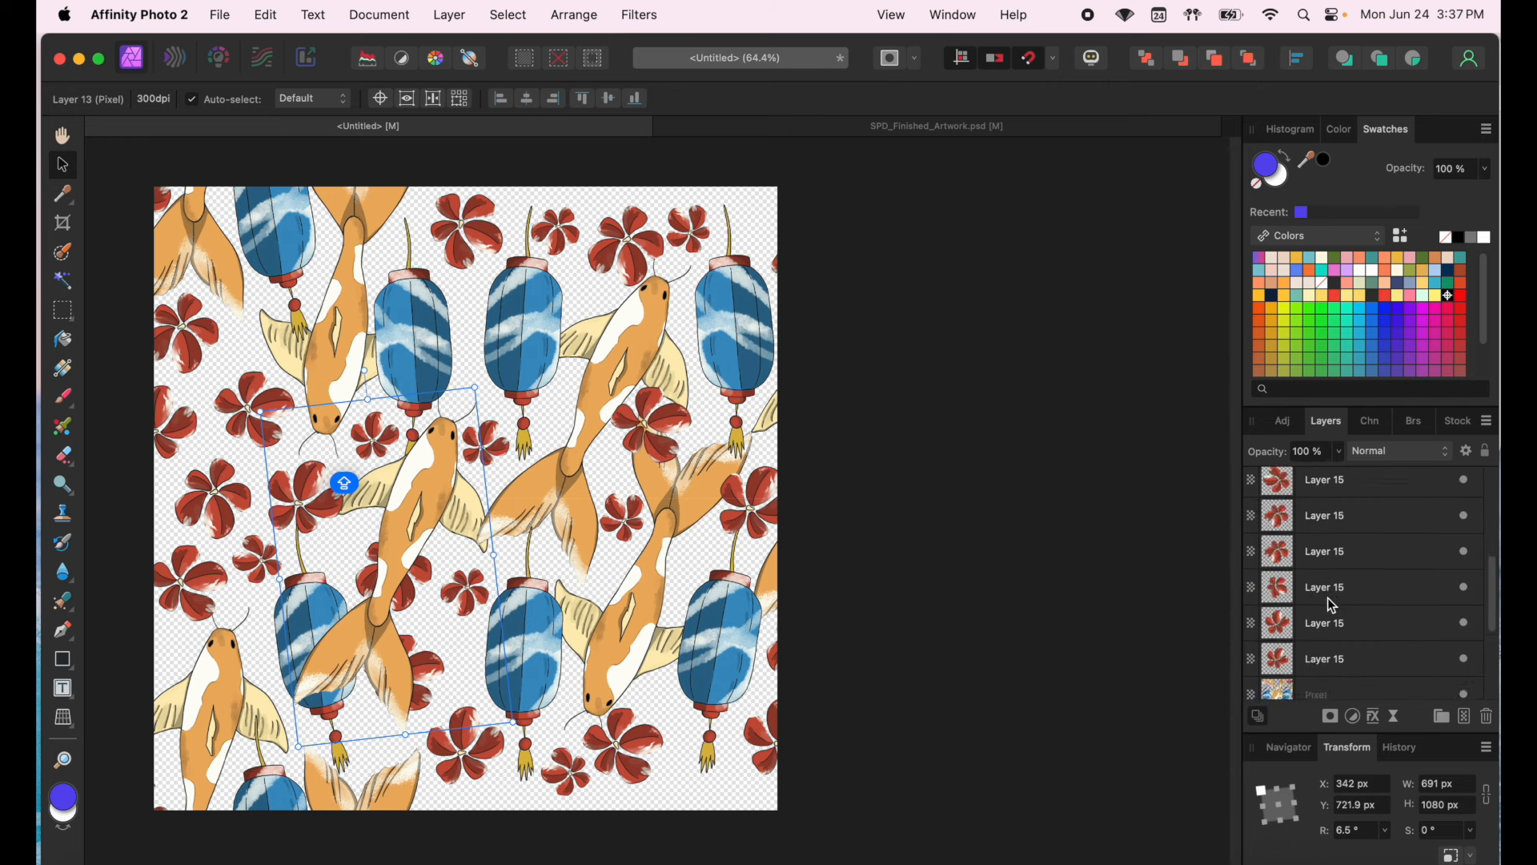
scroll(1327, 598, "down", 5)
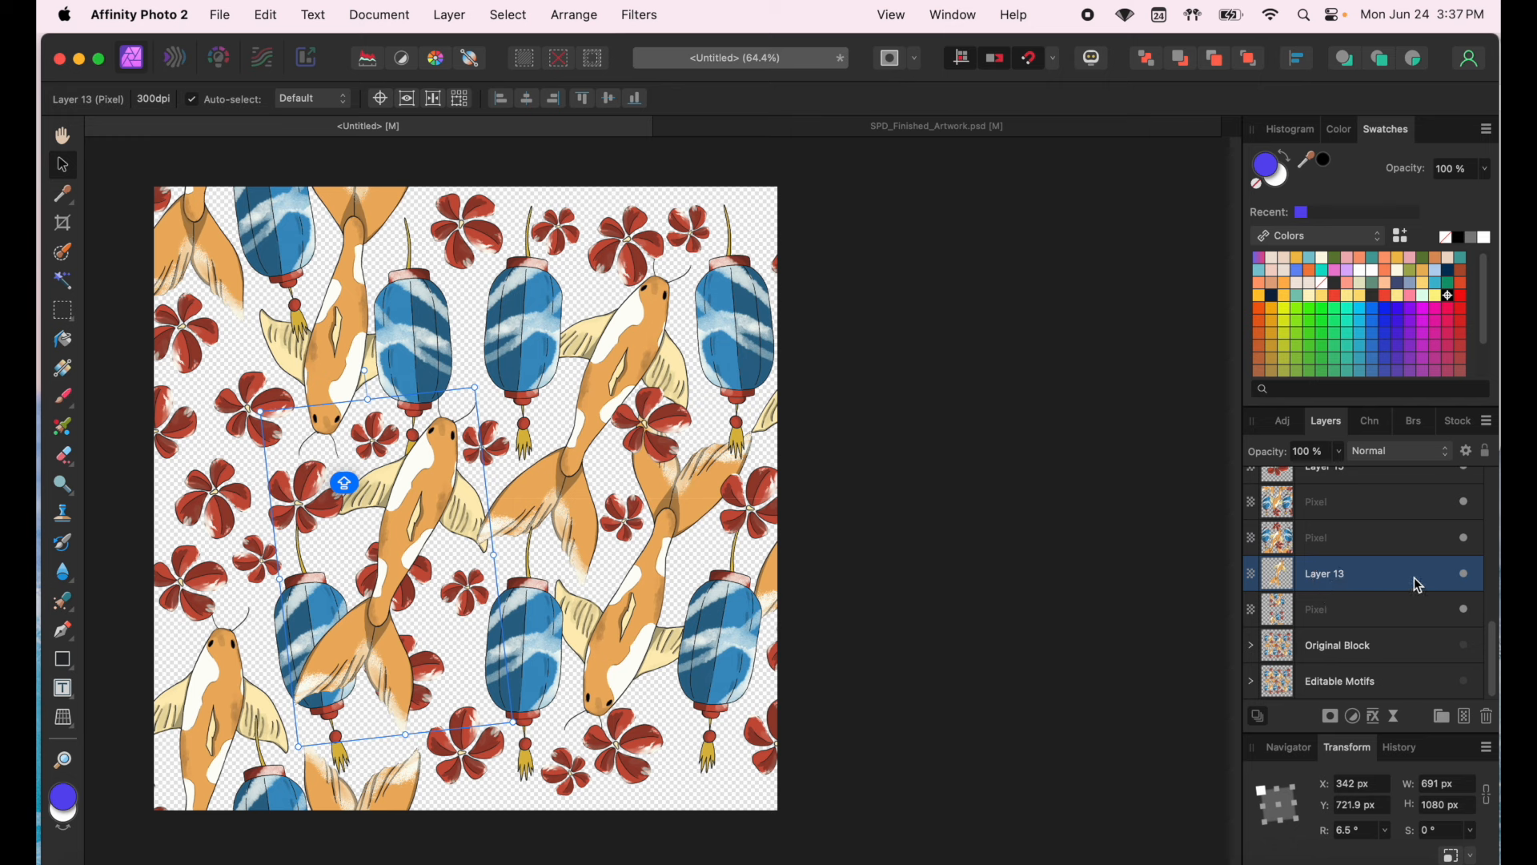
- Group all layers above Original Block, from the base pixel layer up to the topmost flower copy
left_click(1358, 612)
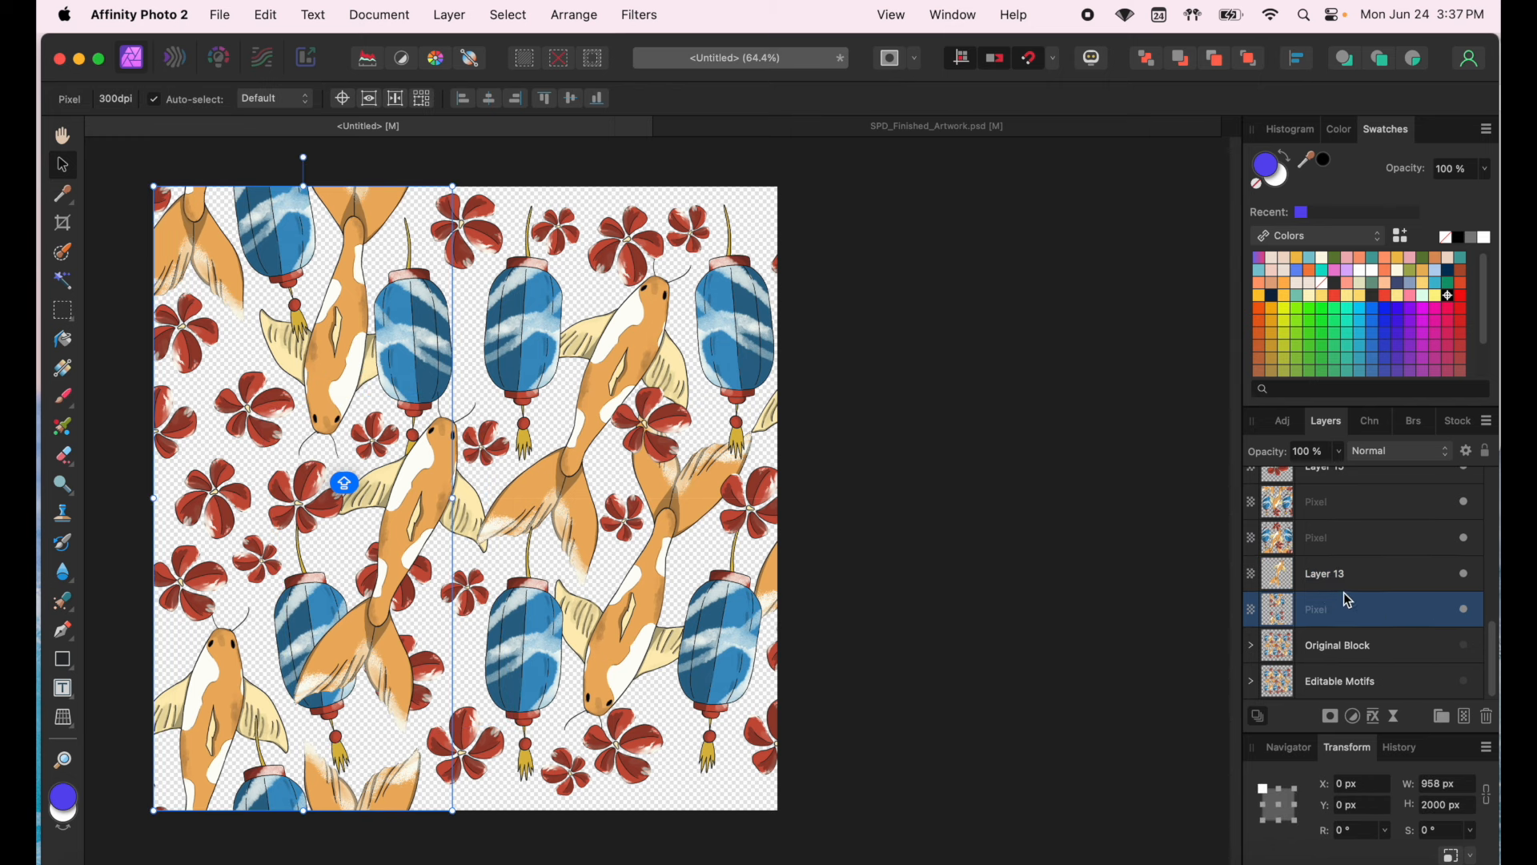
scroll(1337, 598, "up", 5)
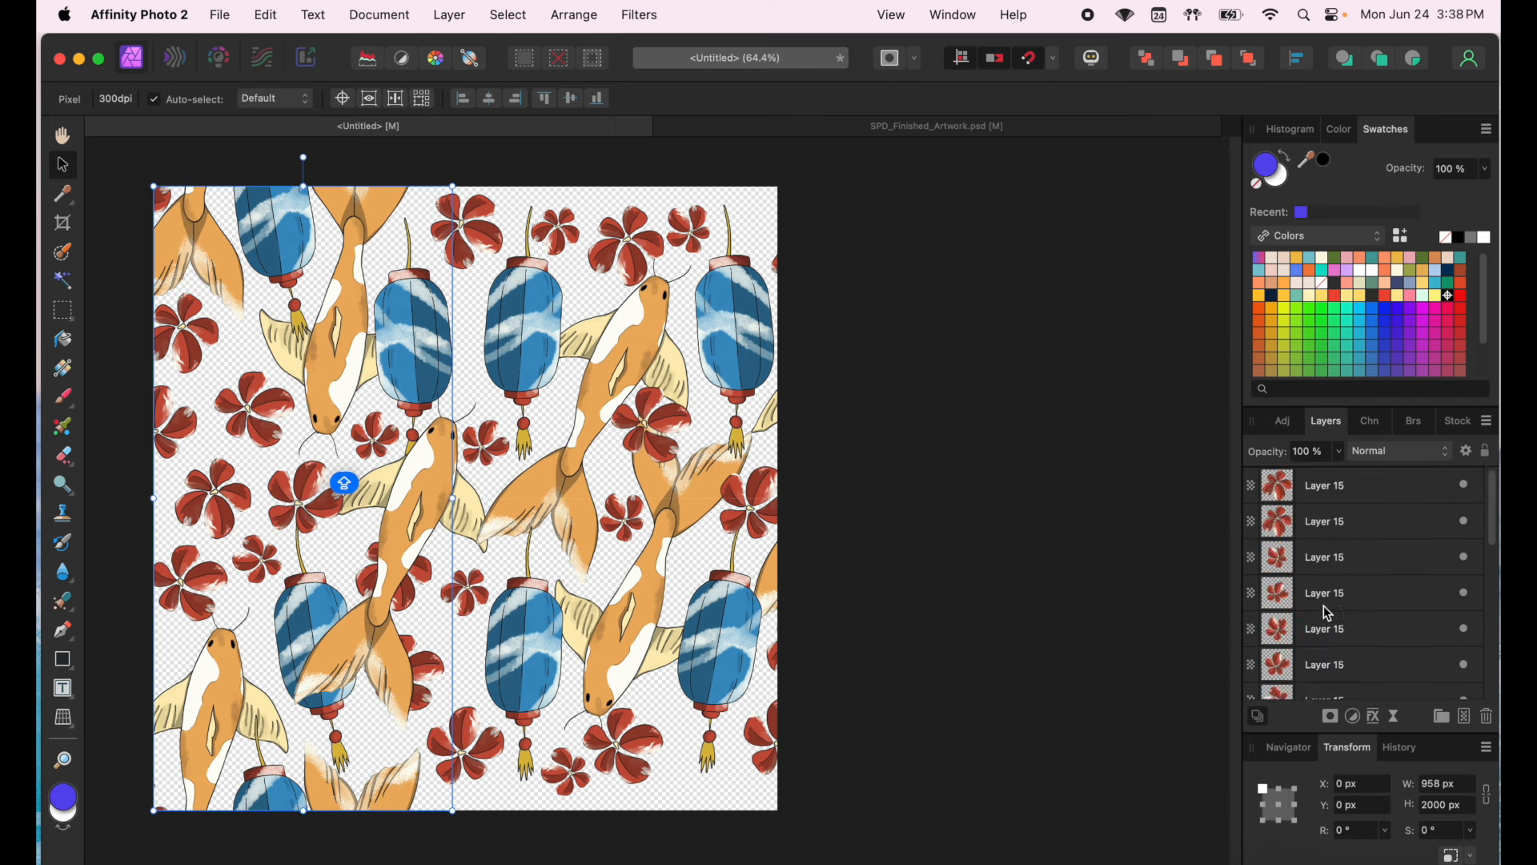
left_click(1342, 487, "shift")
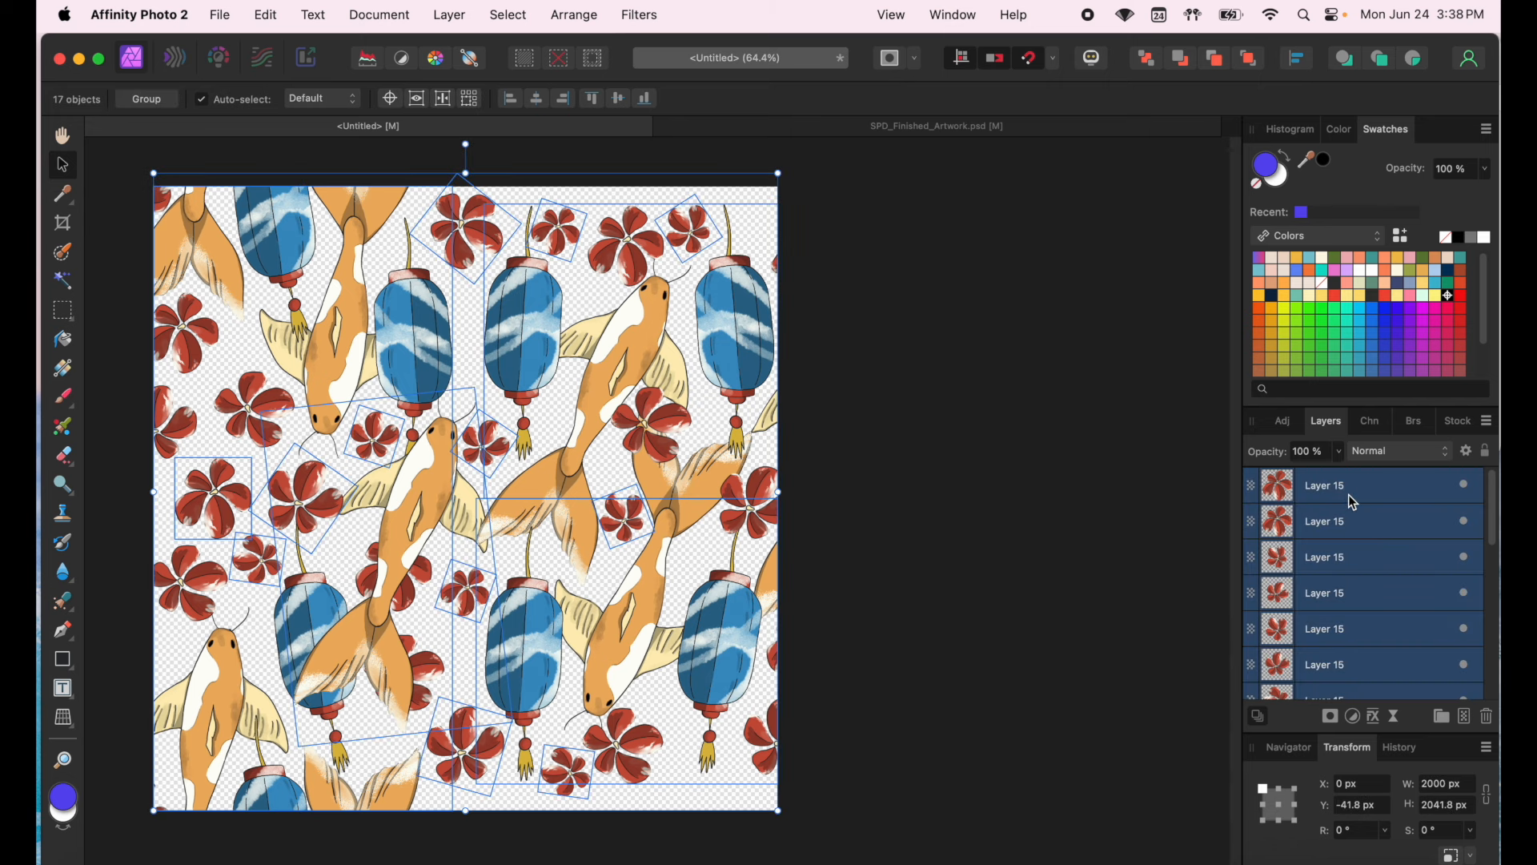
right_click(1354, 493)
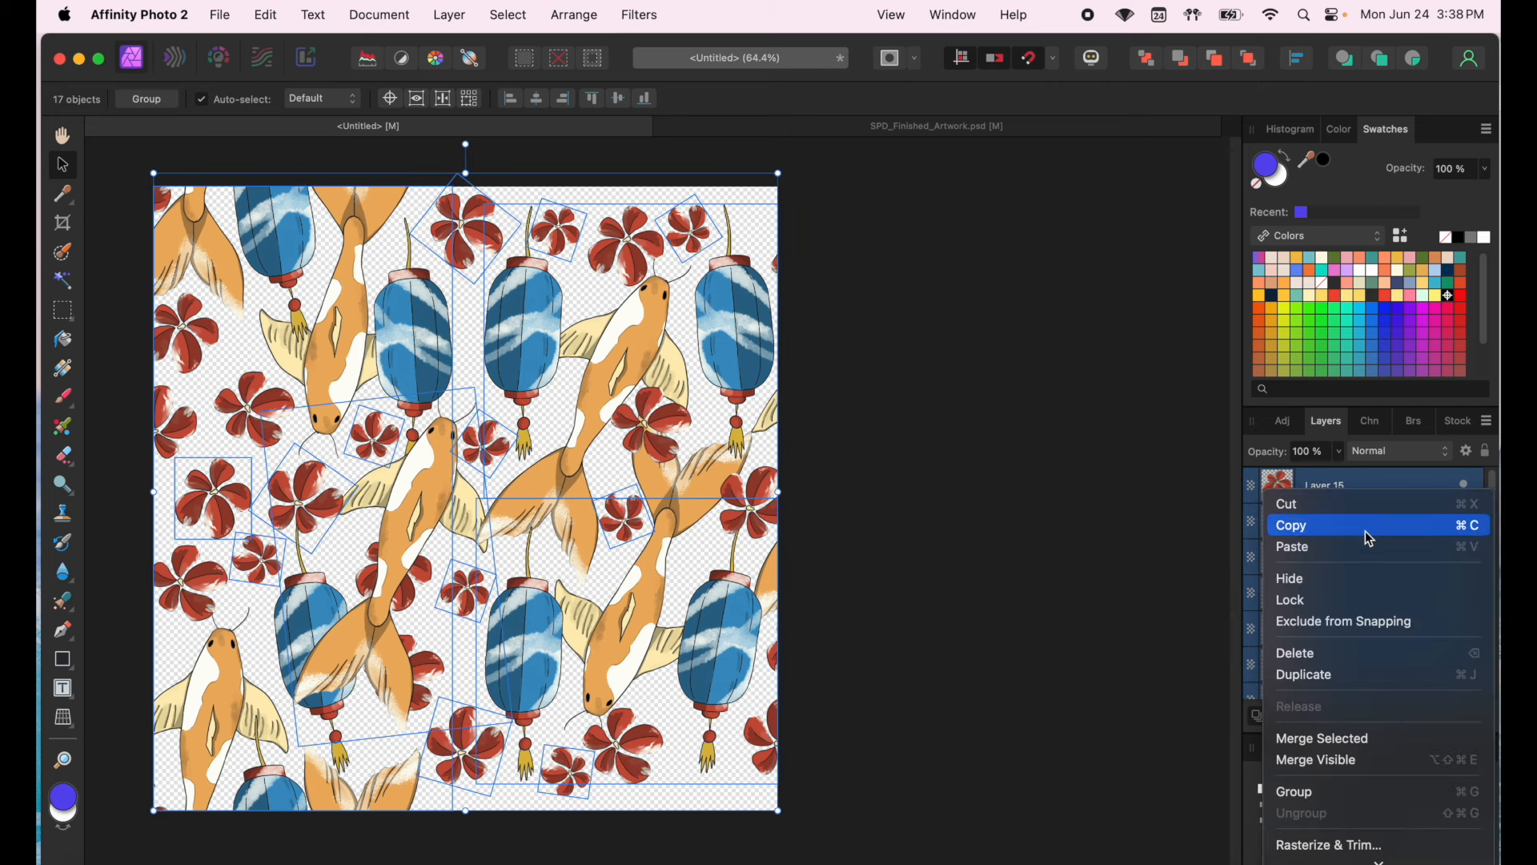
left_click(1304, 791)
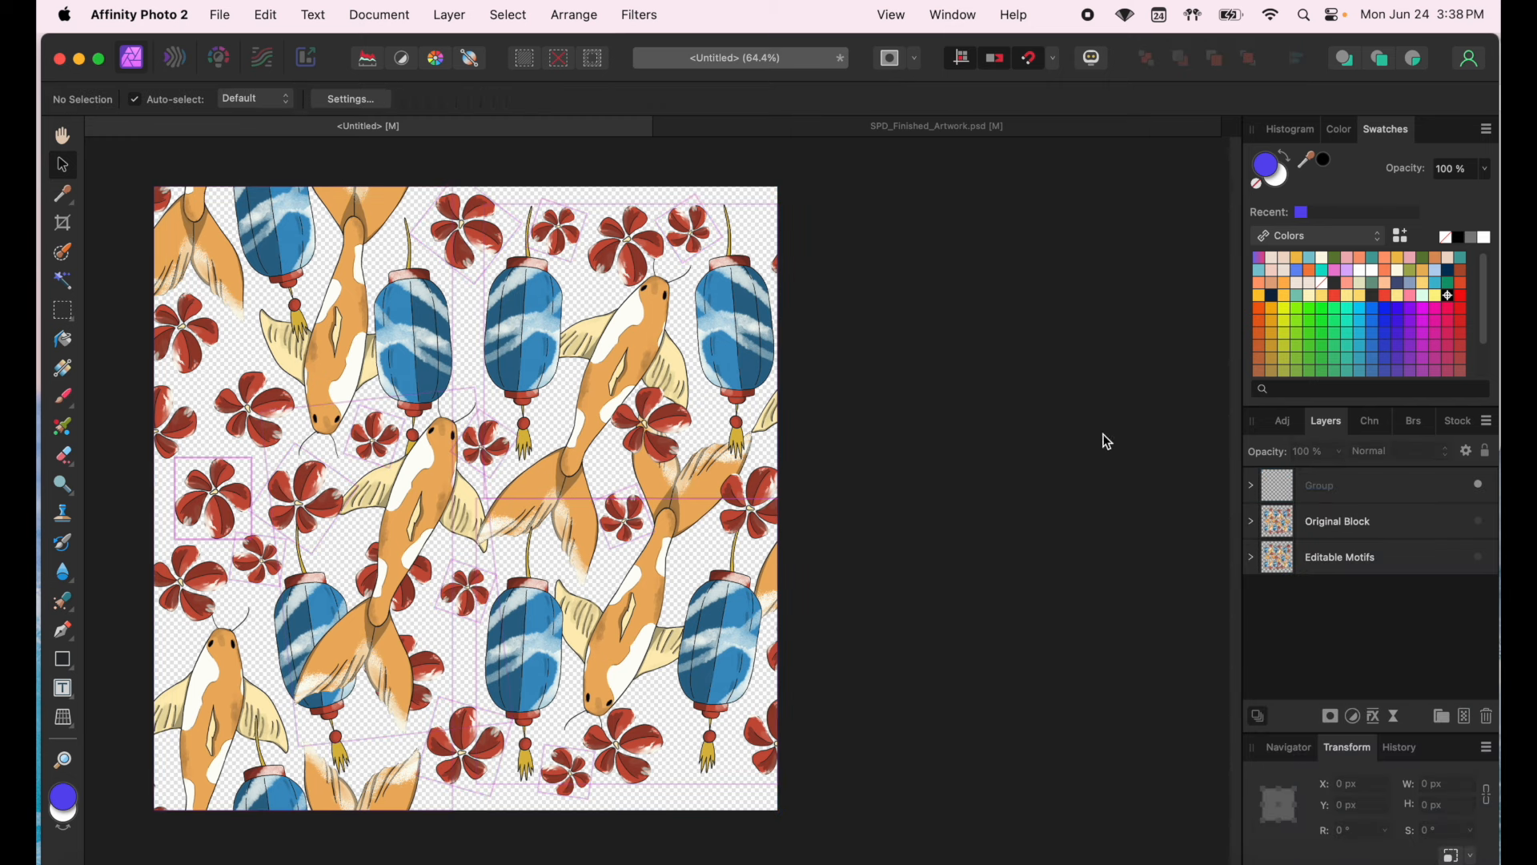
- Rename the new group as Final Tile
left_click(1329, 494)
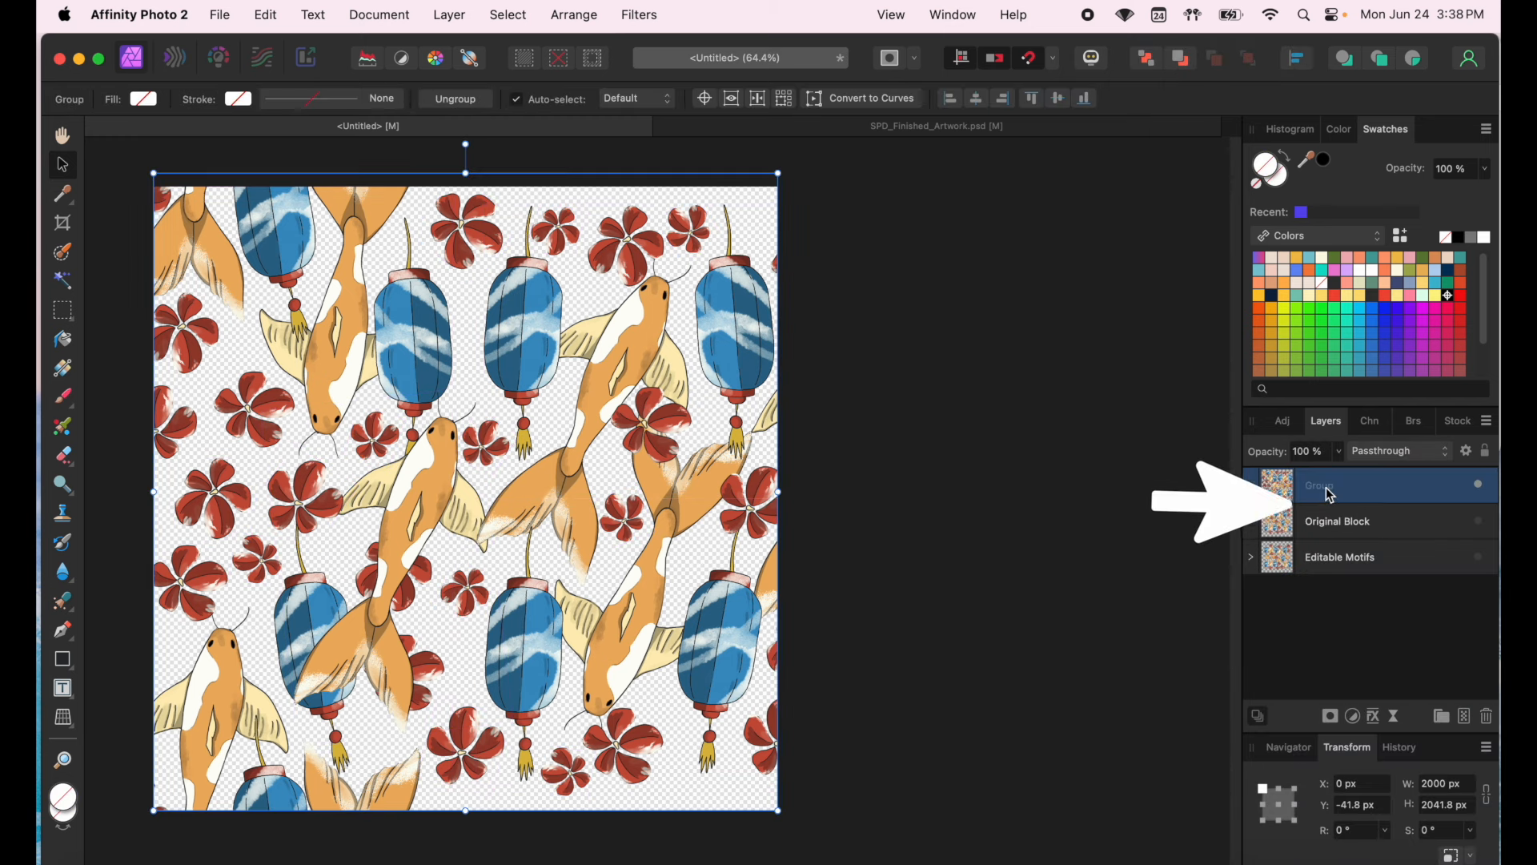
double_click(1328, 490)
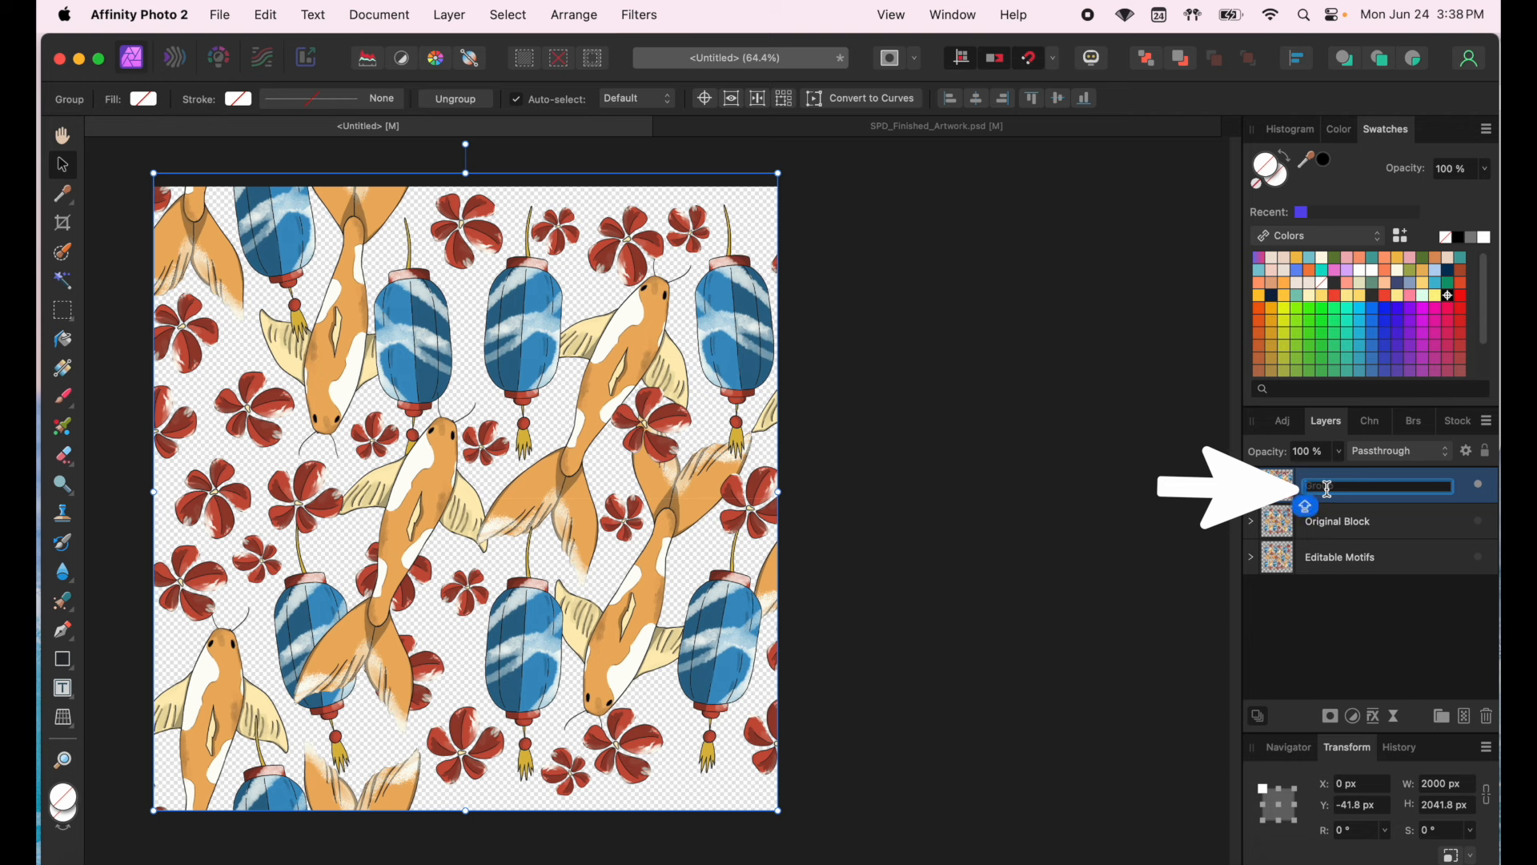
type("Final Tile")
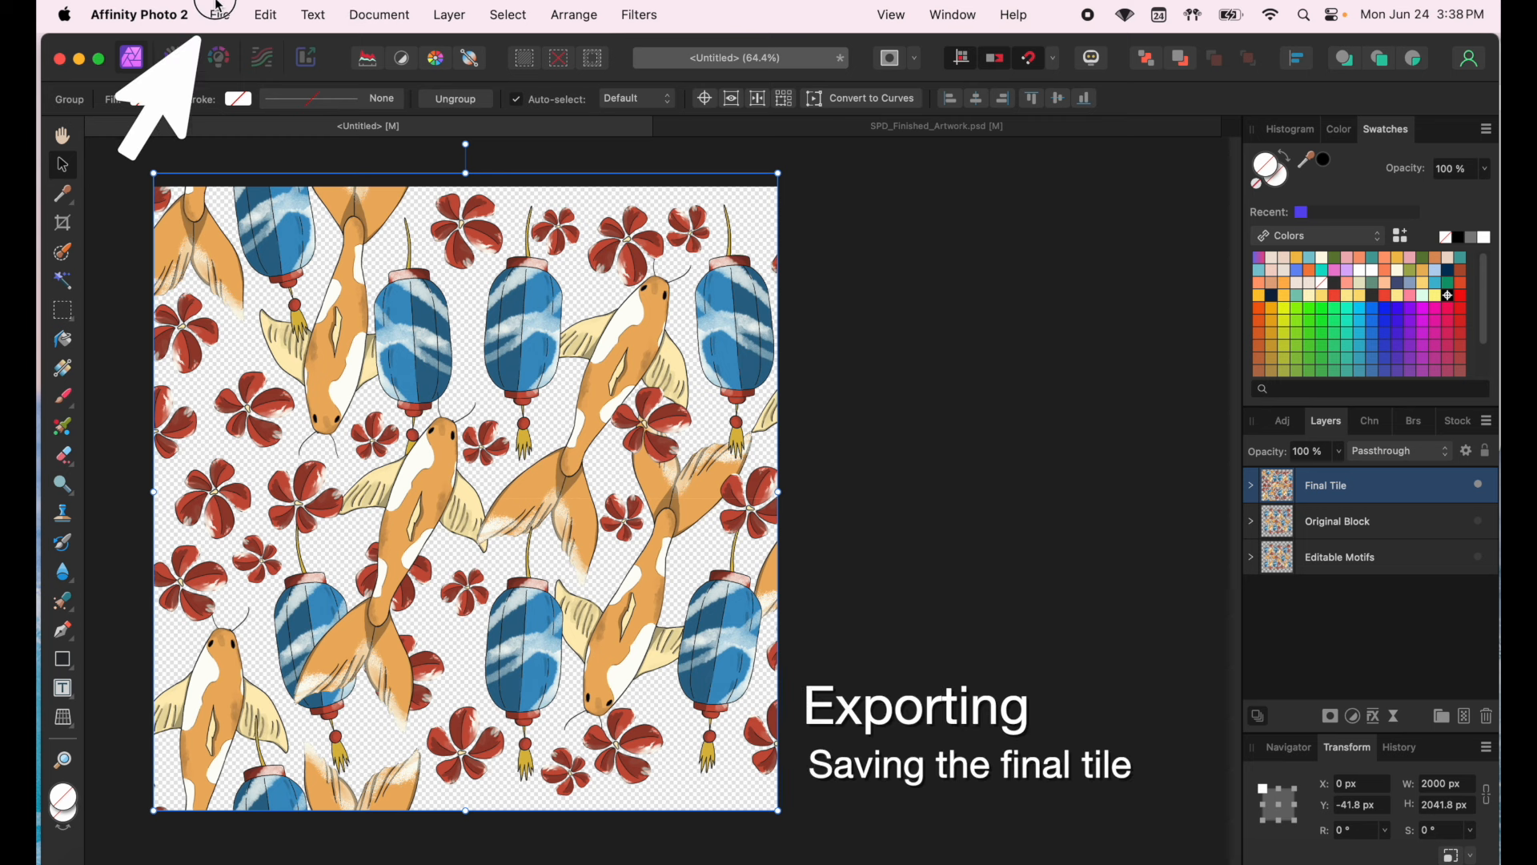
- Save the document as Lanterns in the Design Files folder on the external drive
left_click(218, 5)
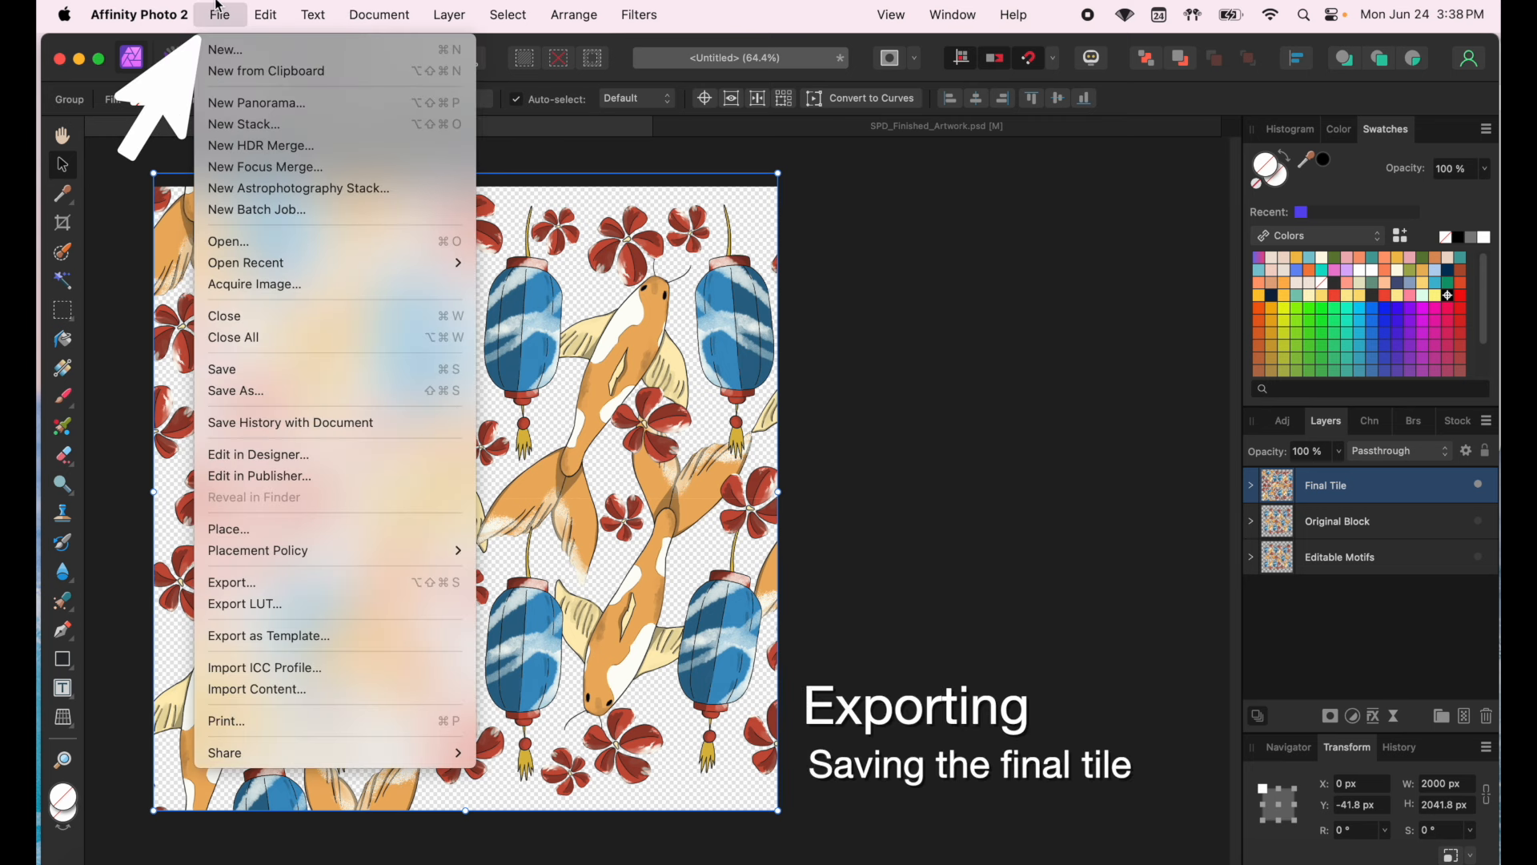
left_click(264, 389)
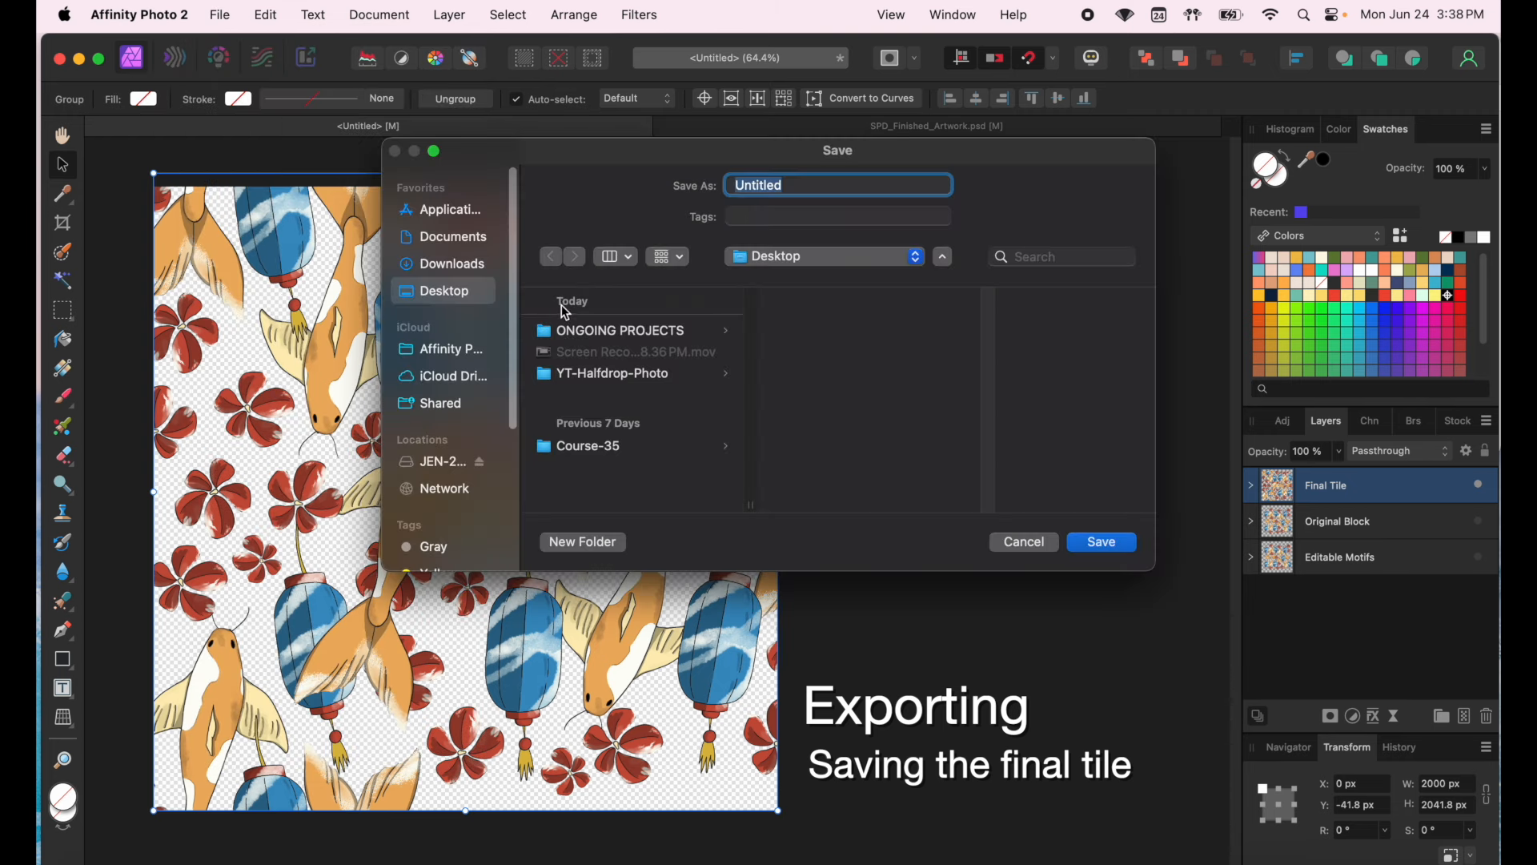
left_click(443, 462)
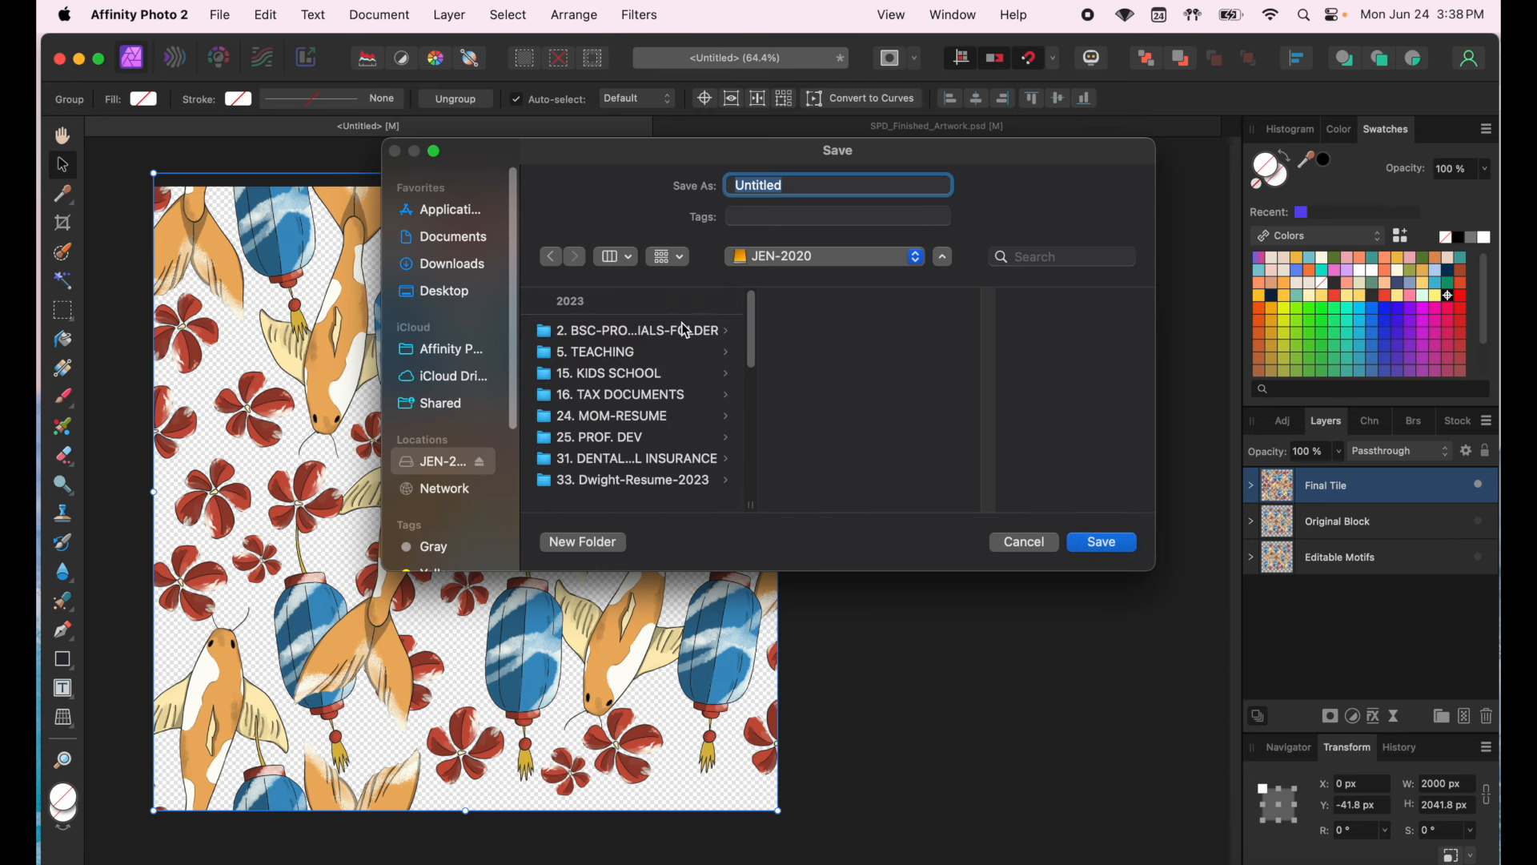
type("L")
type("am")
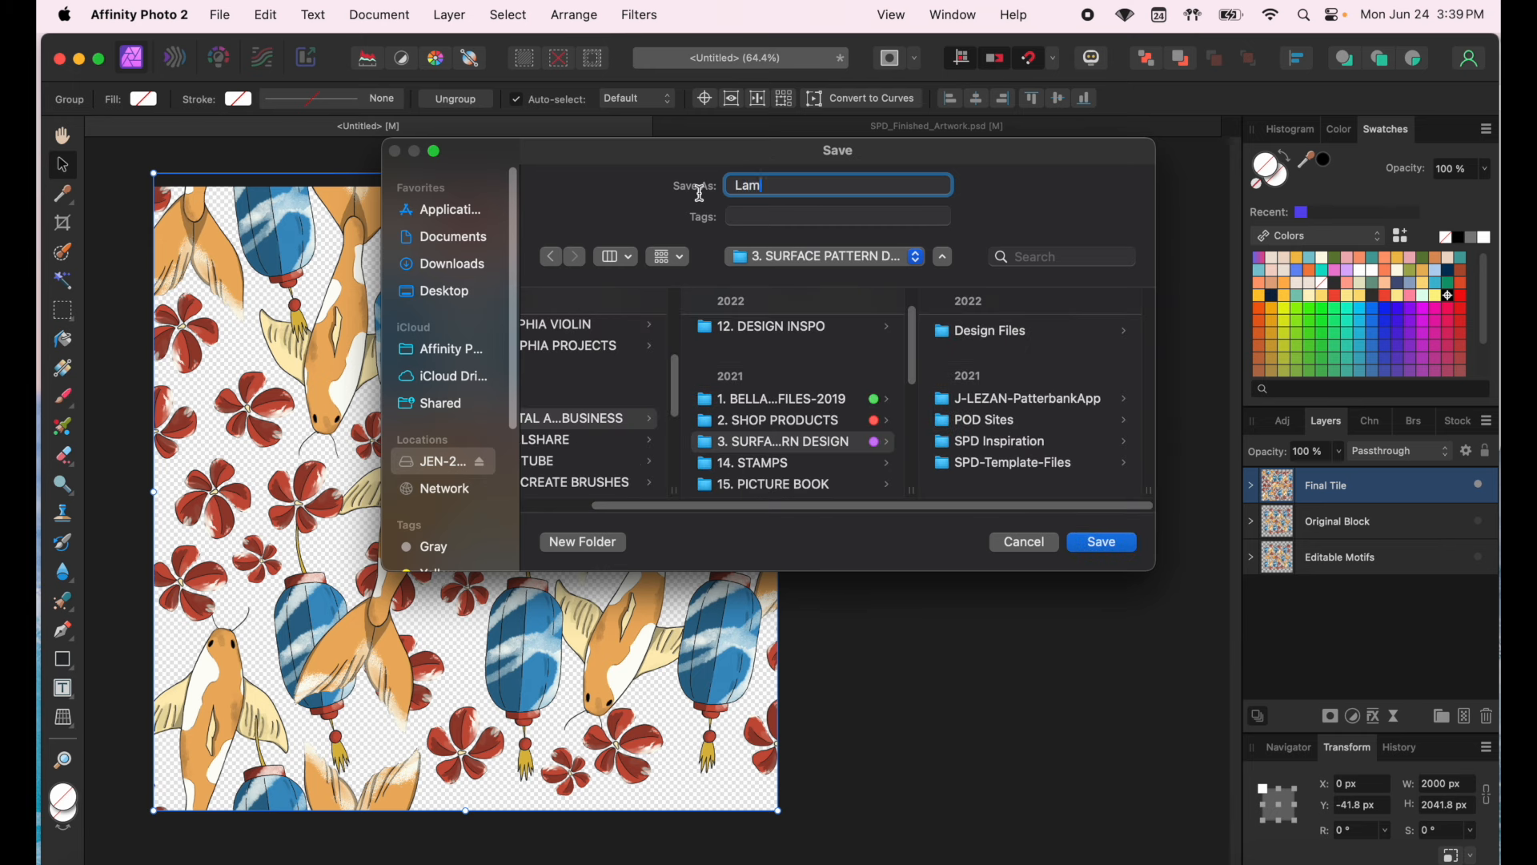
key("BackSpace")
type("mter")
key("BackSpace")
key("BackSpace")
key("BackSpace")
key("BackSpace")
type("nterns")
left_click(1014, 330)
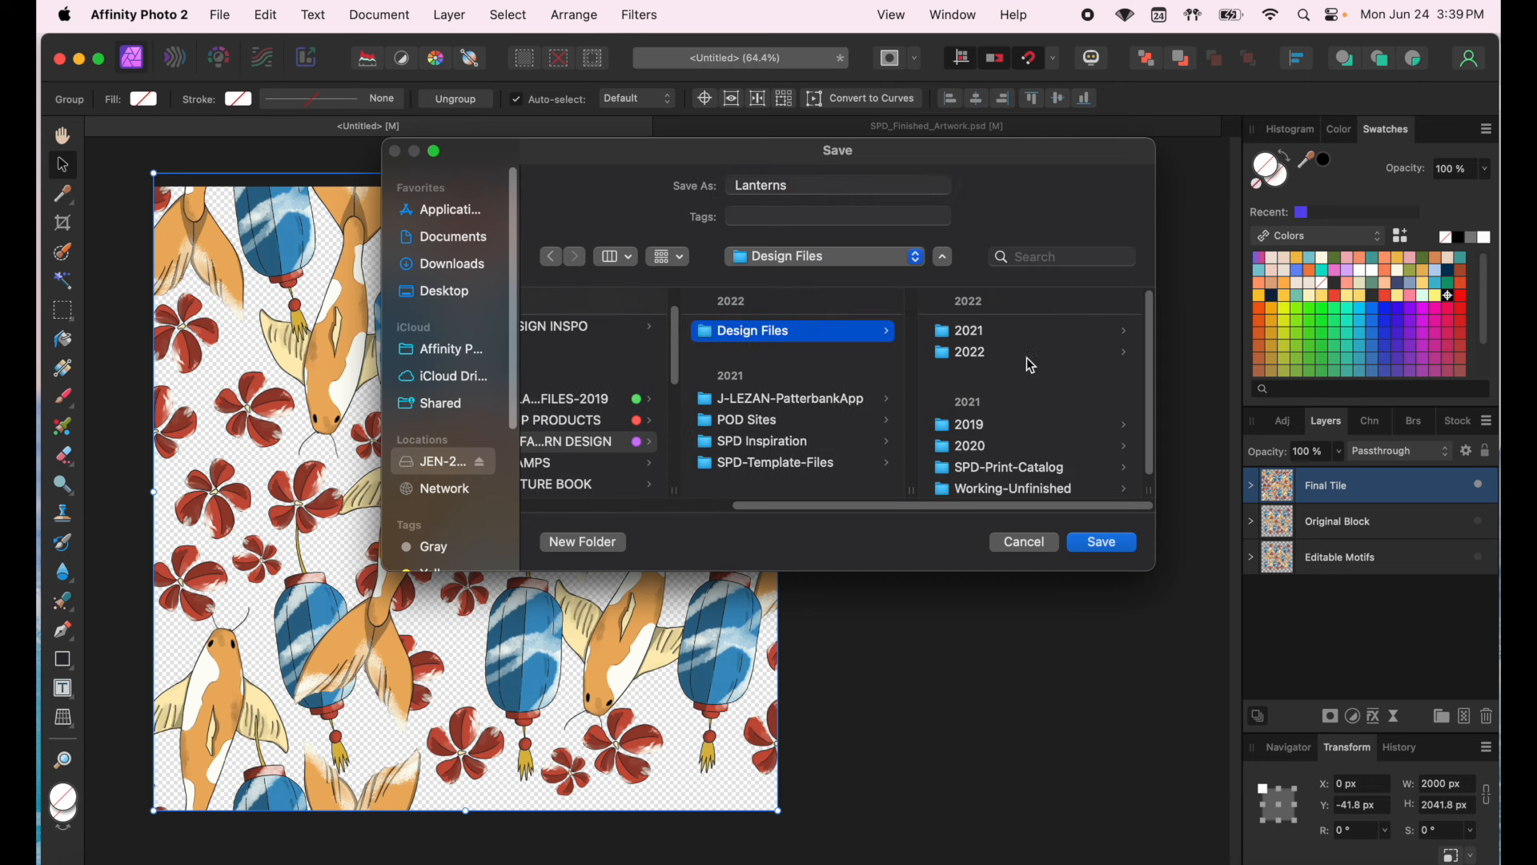
left_click(1103, 543)
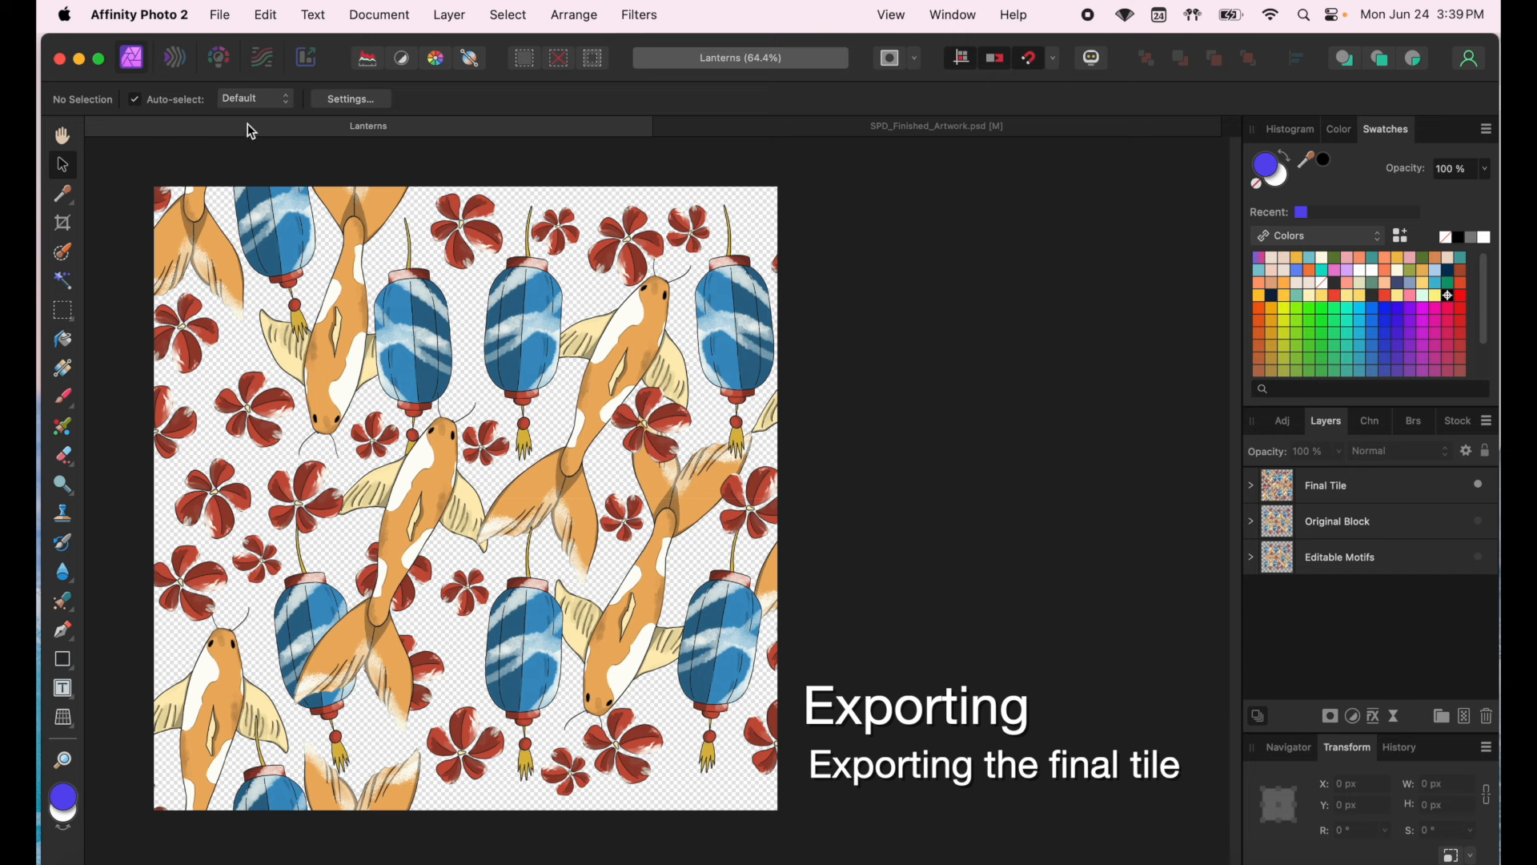
- Start exporting the whole document and set the export format to PNG
left_click(218, 16)
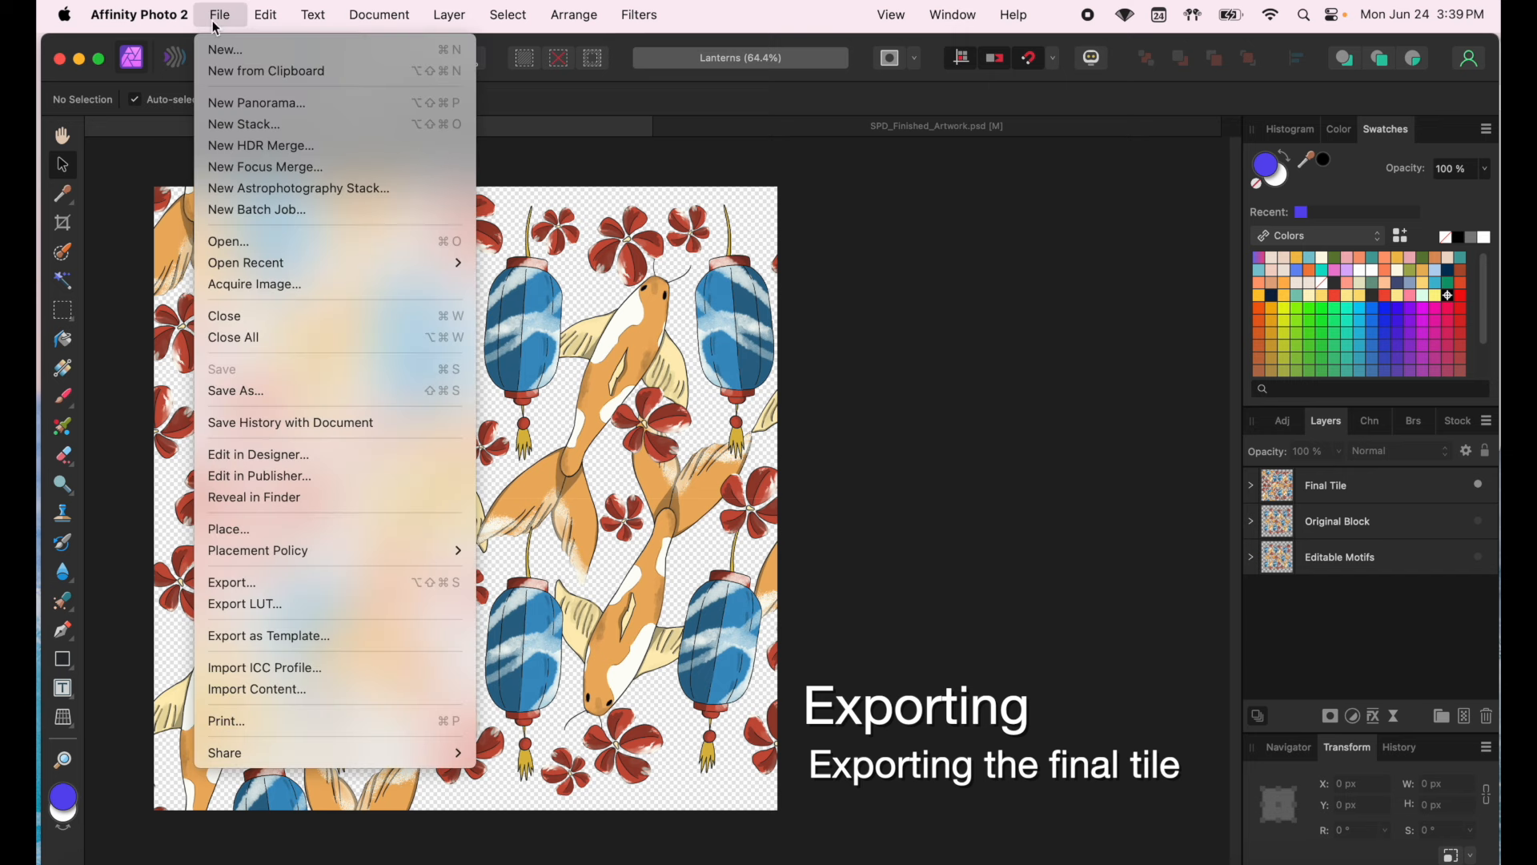
left_click(240, 582)
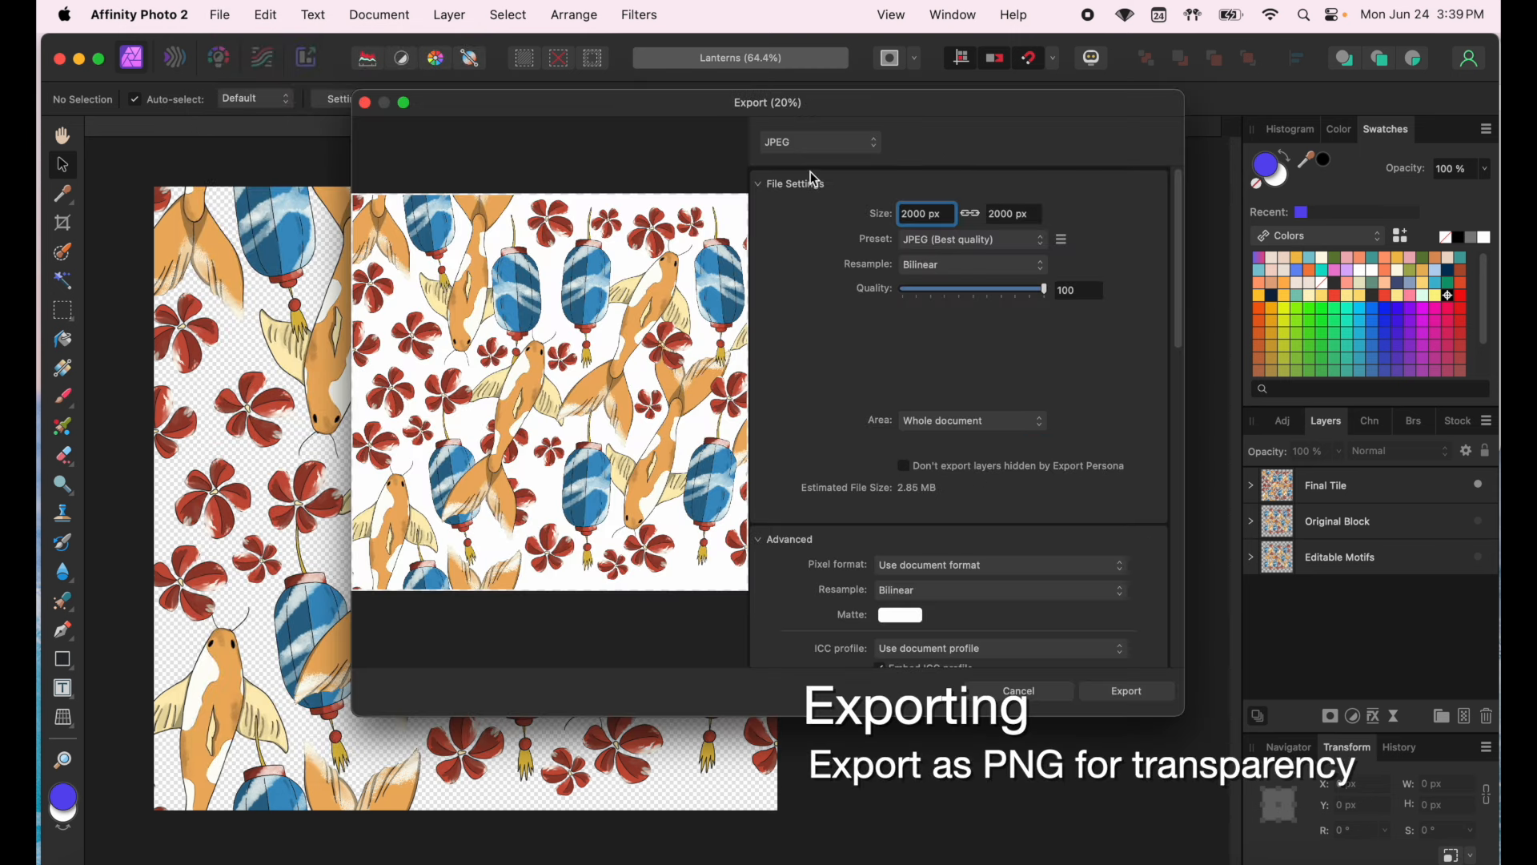
left_click(831, 144)
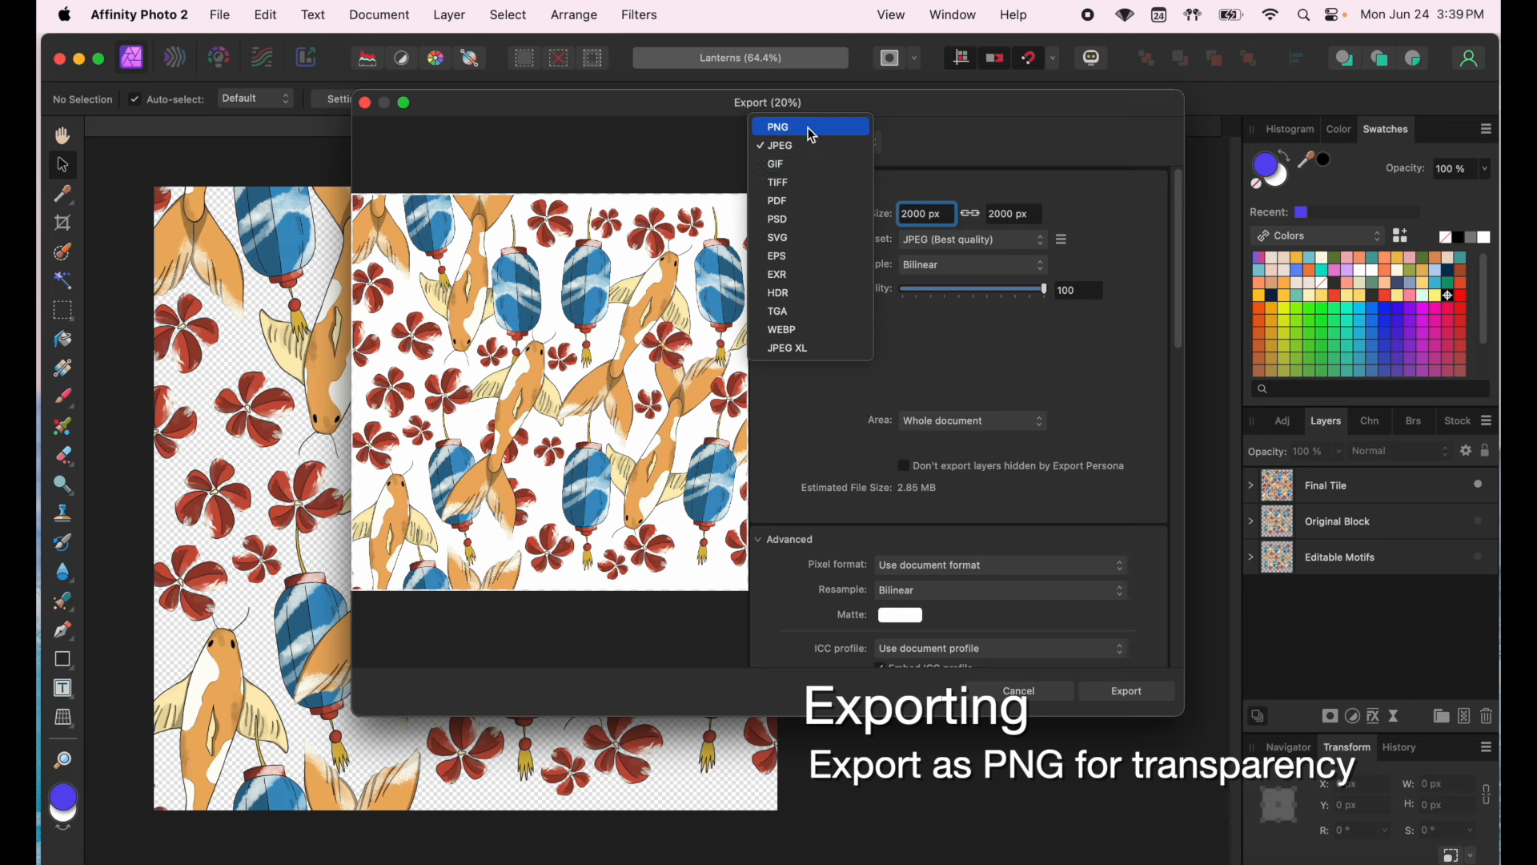
left_click(811, 128)
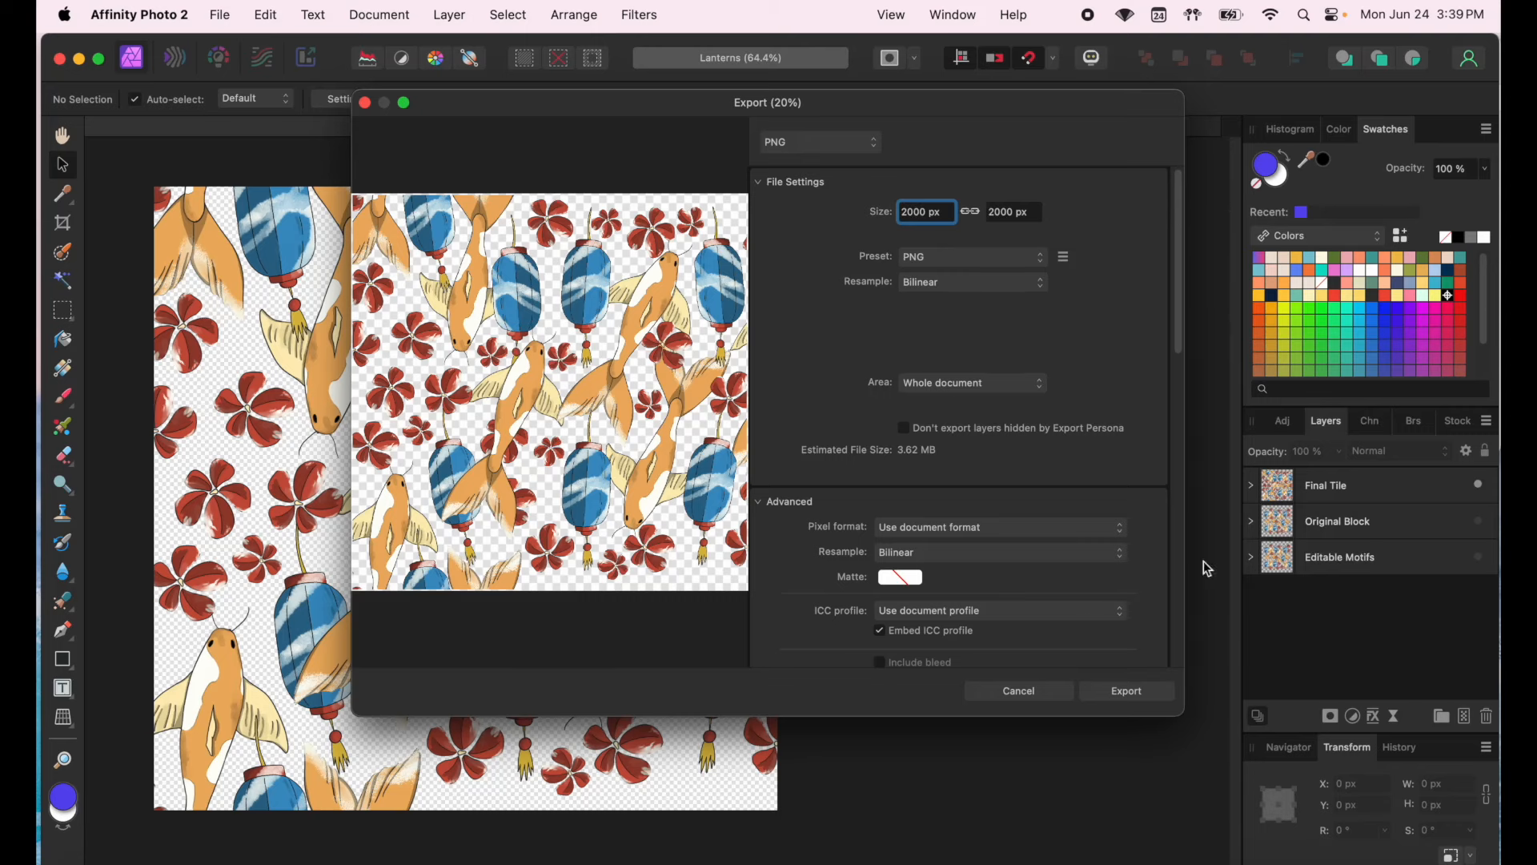
- Export the PNG as Lanterns-tiles into the YT-Halfdrop-Photo folder on the Desktop
left_click(1122, 692)
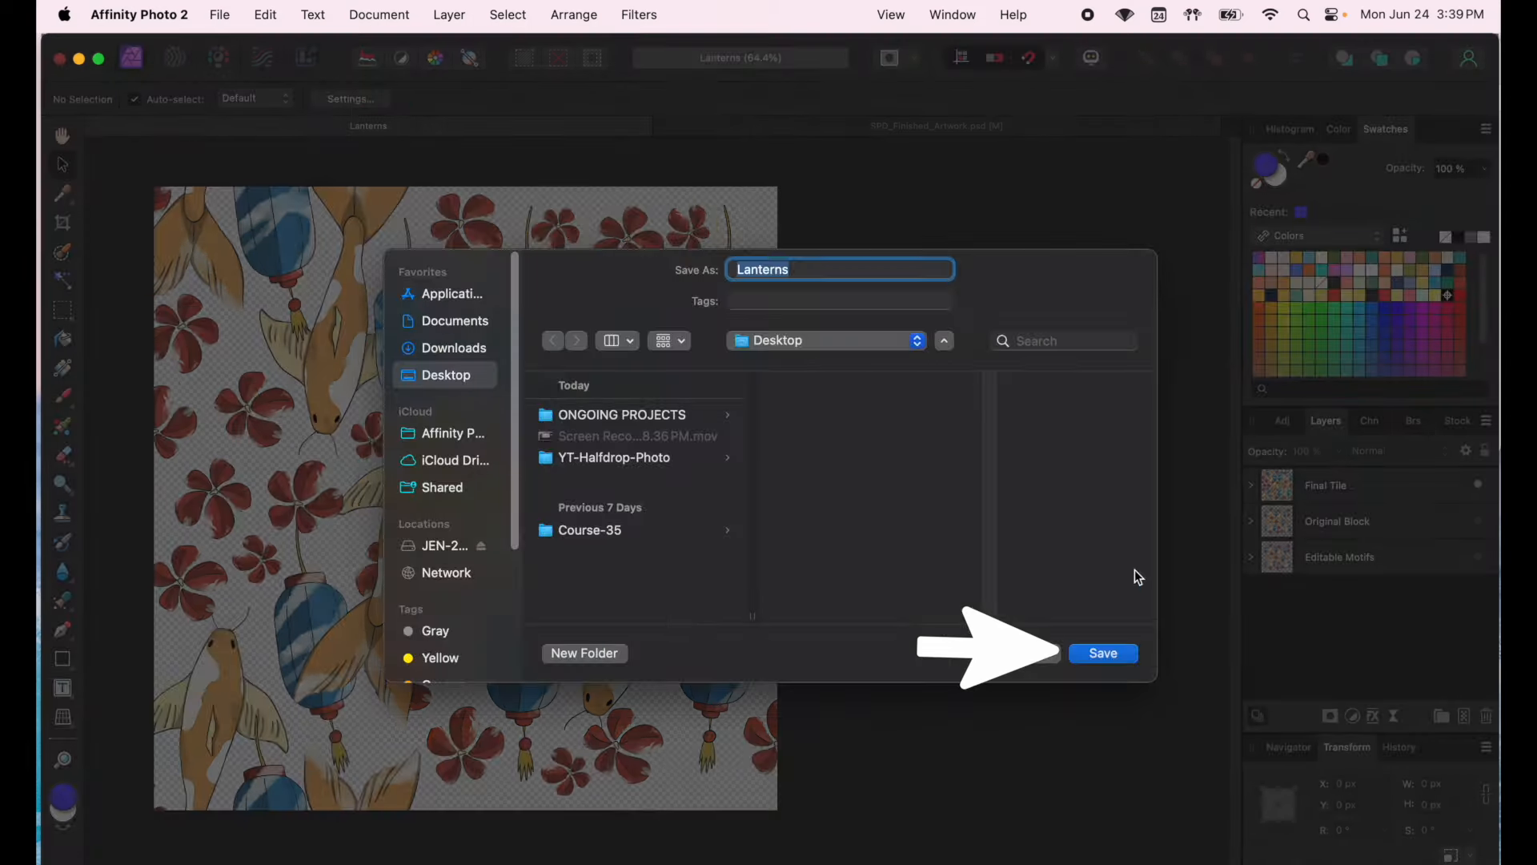
key("Right")
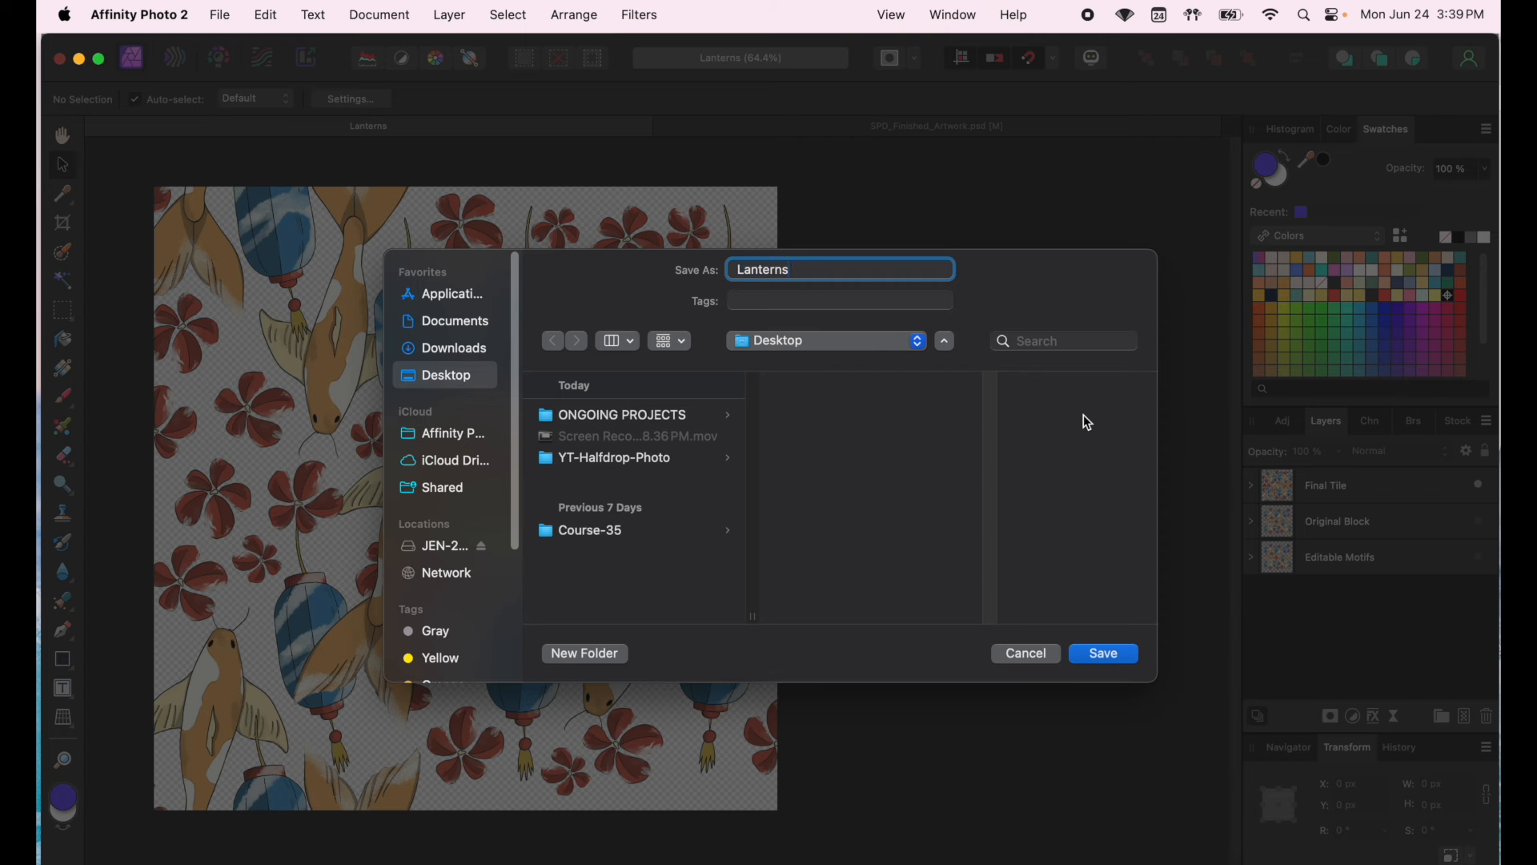
type("-tiles")
left_click(591, 458)
left_click(1105, 655)
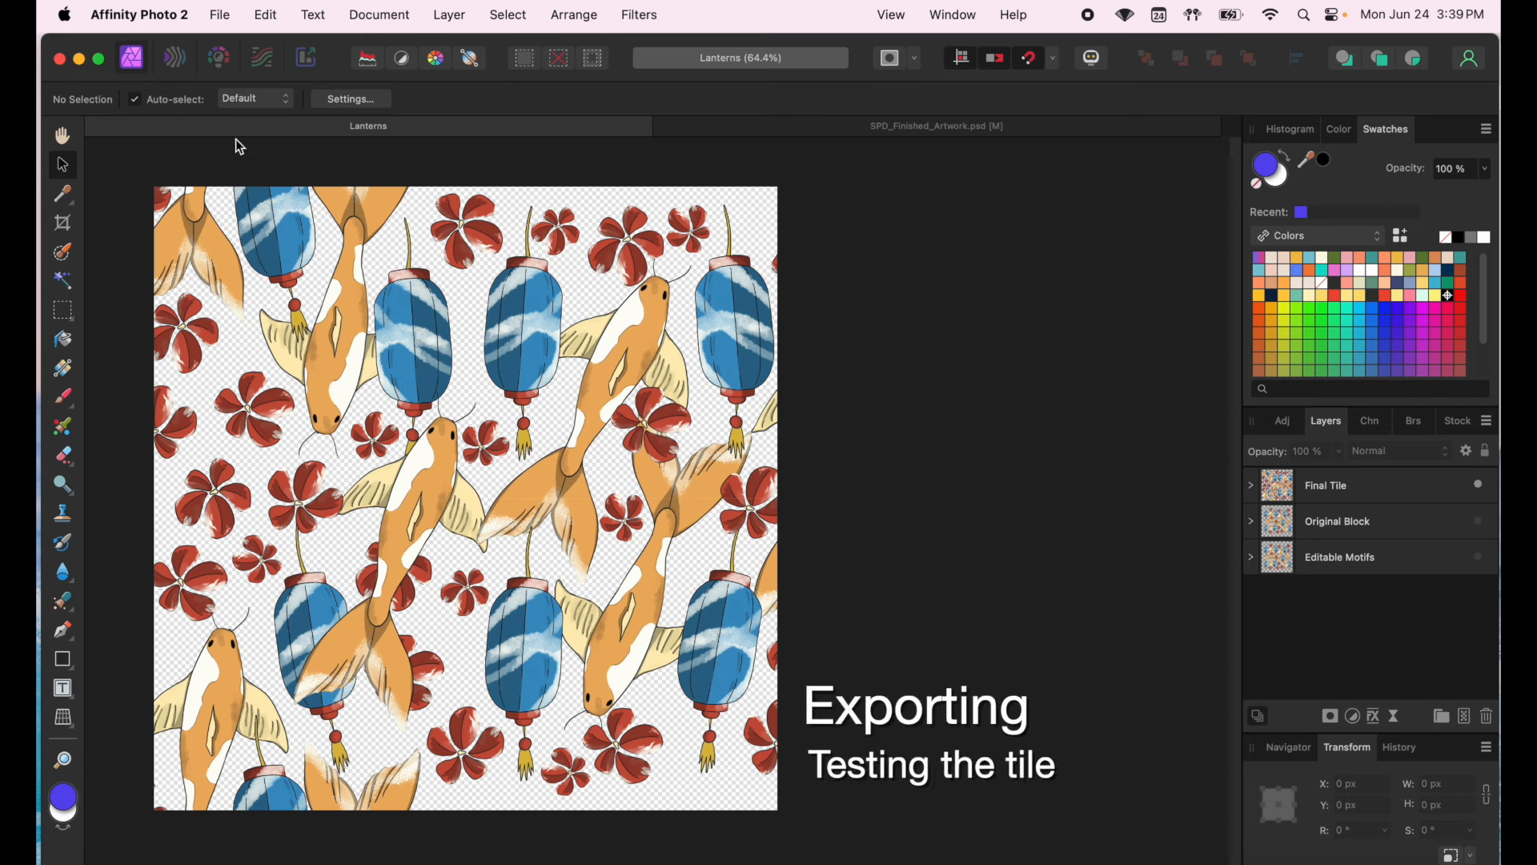
- Begin a new document with page width and height both set to 4000 px
left_click(221, 14)
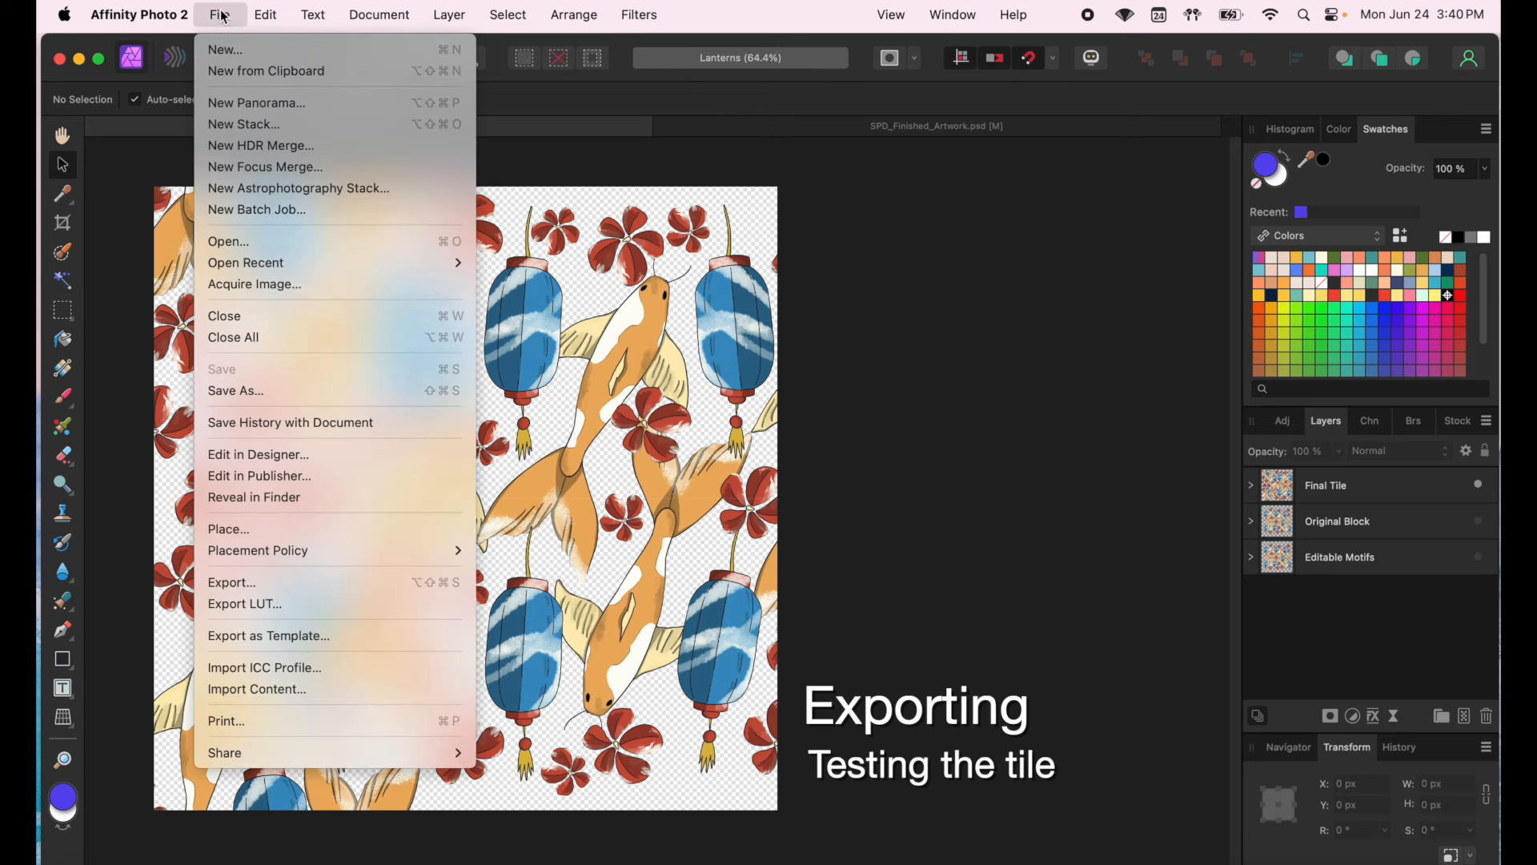
left_click(227, 50)
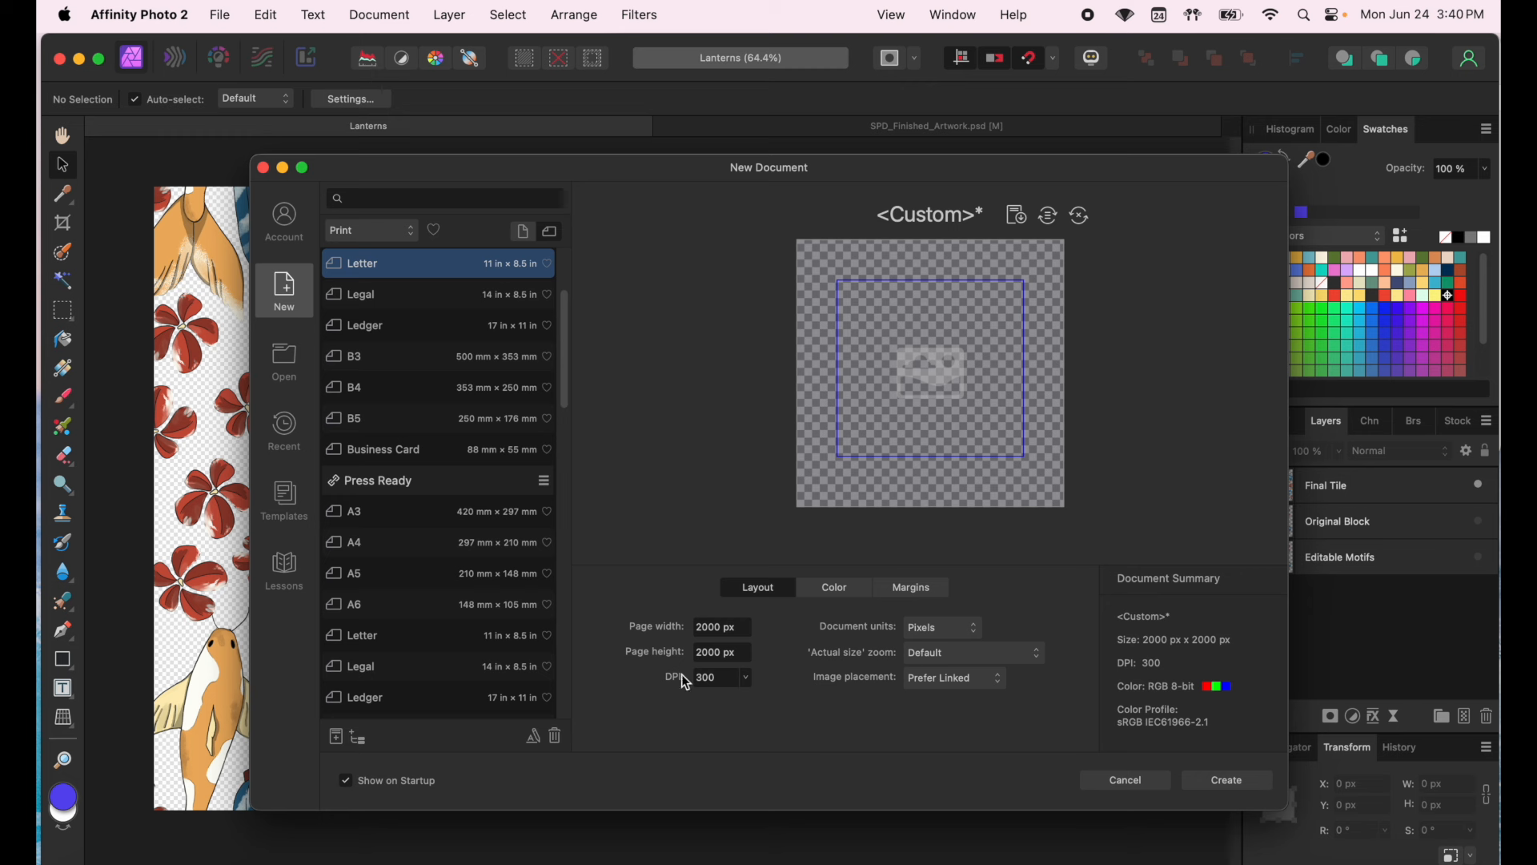
left_click(695, 629)
type("4000")
left_click(696, 654)
left_click(703, 654)
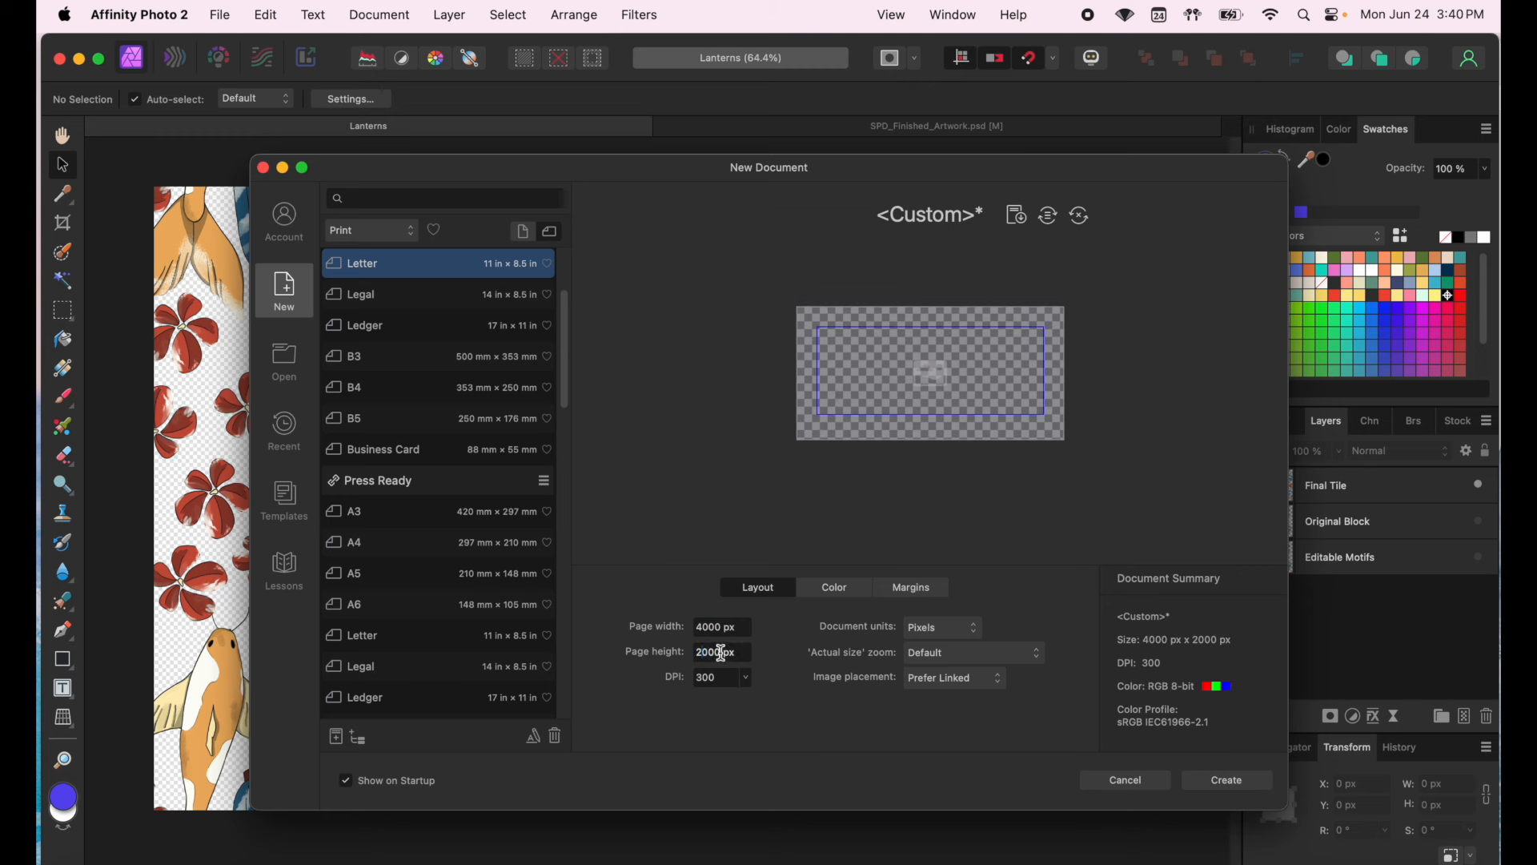
key("BackSpace")
type("4")
key("Tab")
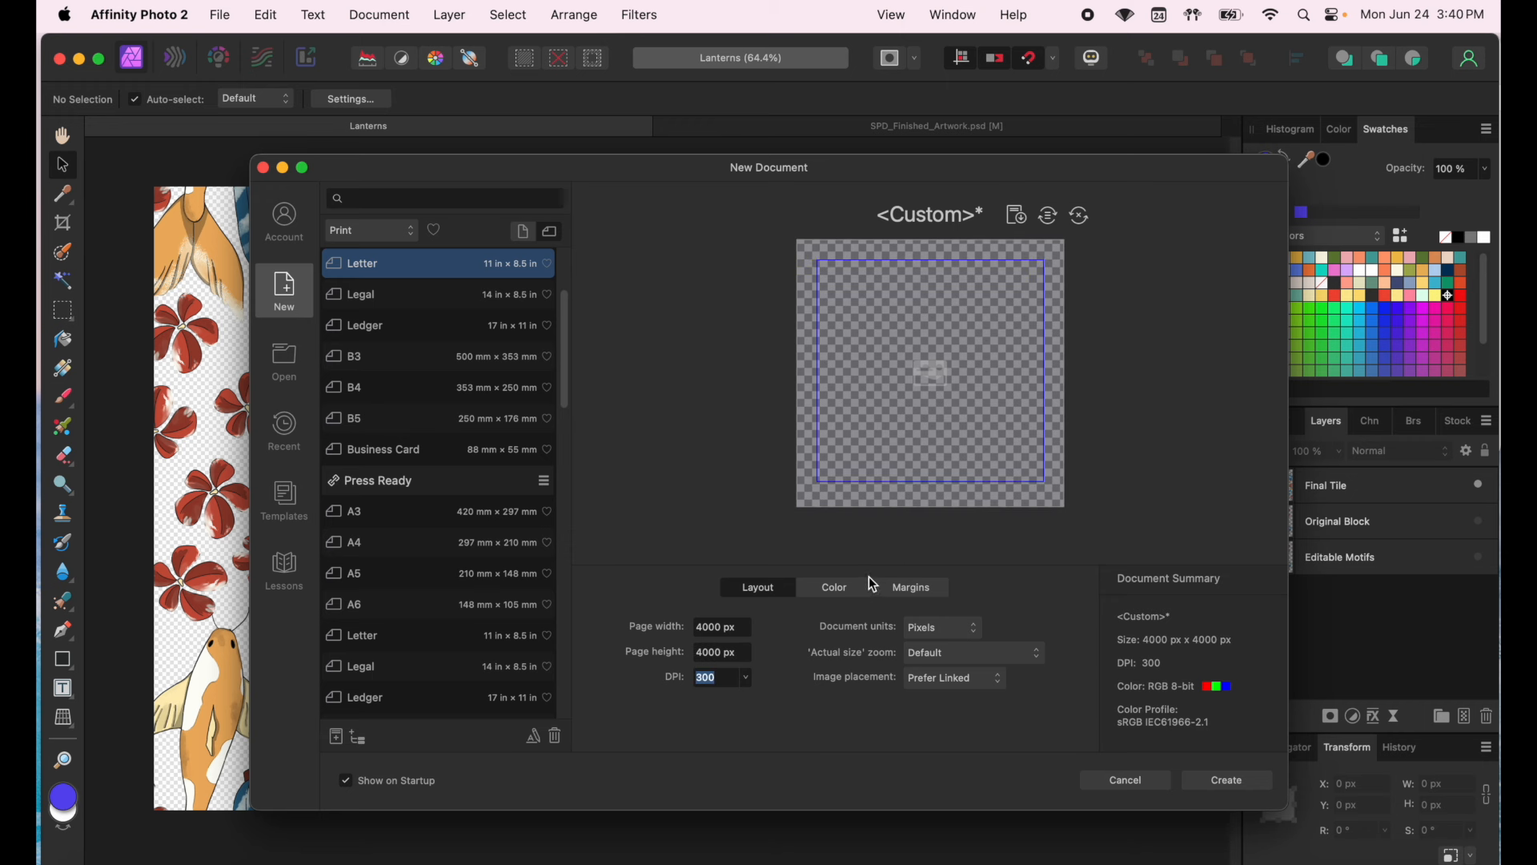
- Turn off the transparent background for the new document and create it
left_click(870, 587)
left_click(730, 679)
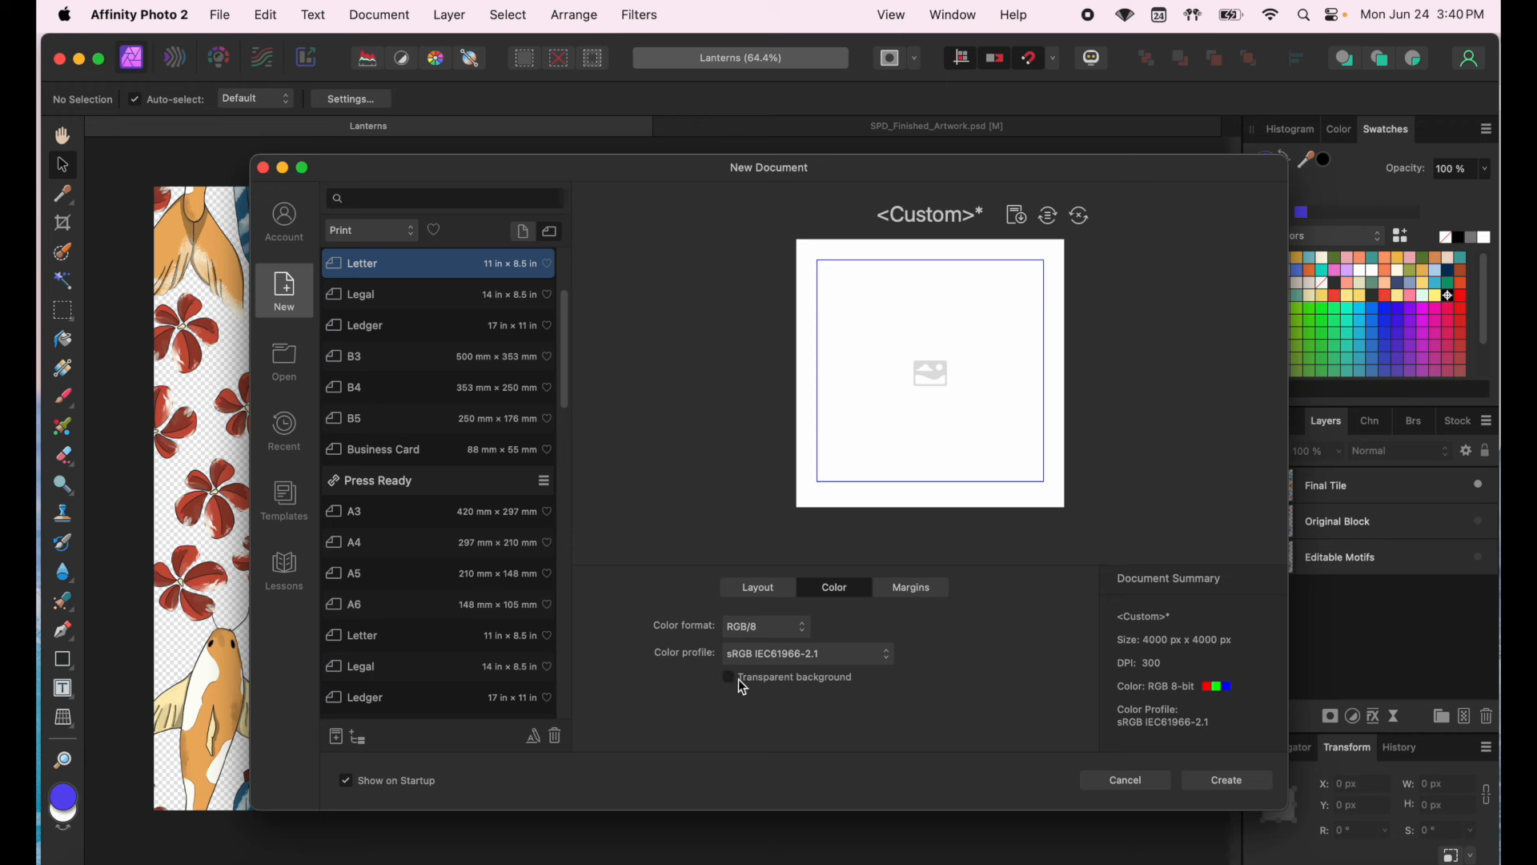
left_click(773, 593)
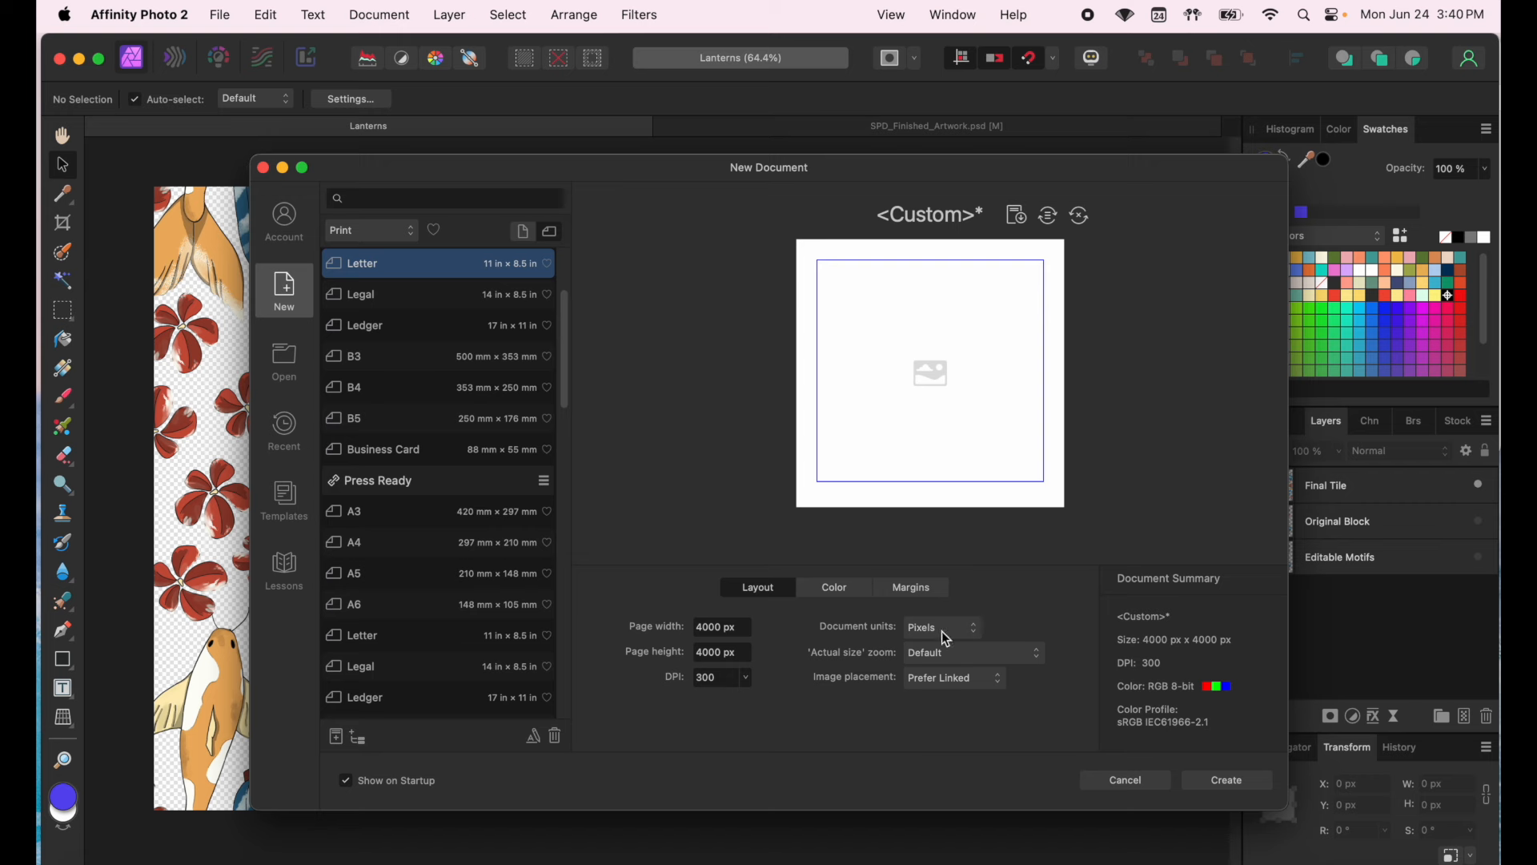
left_click(1222, 780)
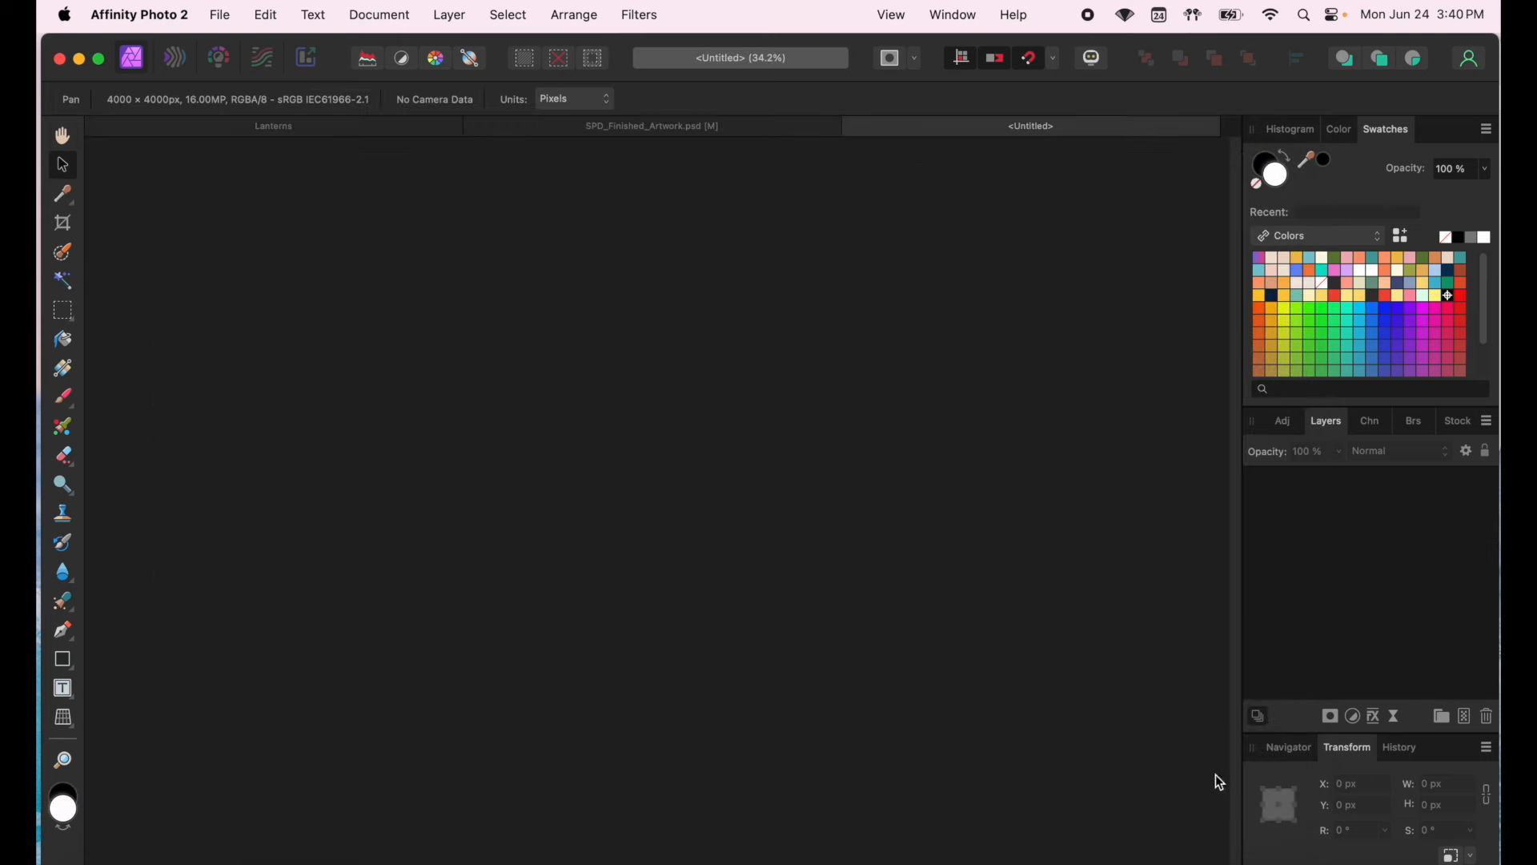
left_click(220, 14)
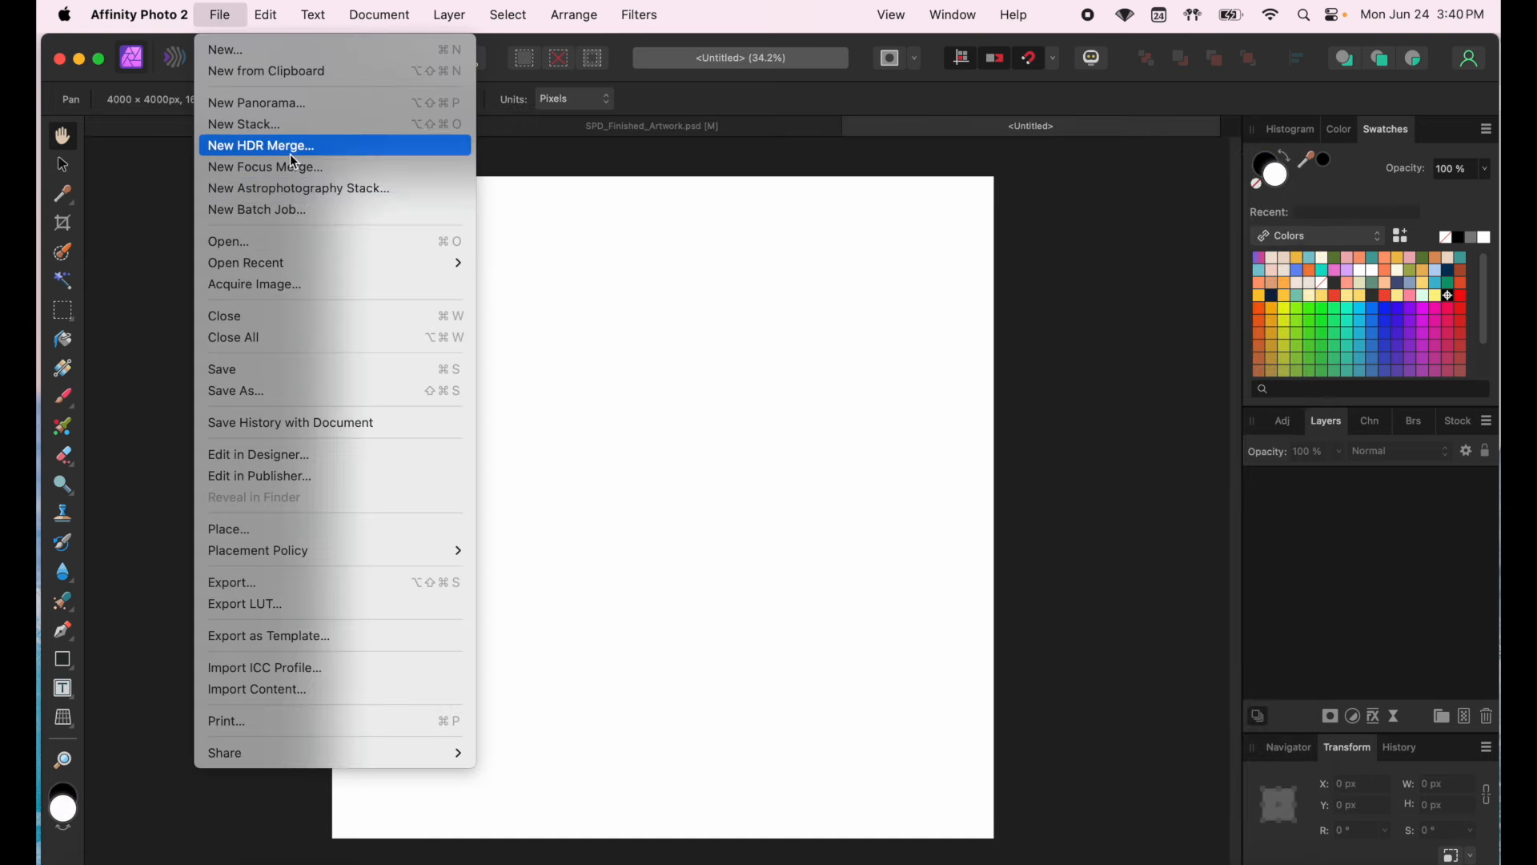
left_click(232, 529)
key("Escape")
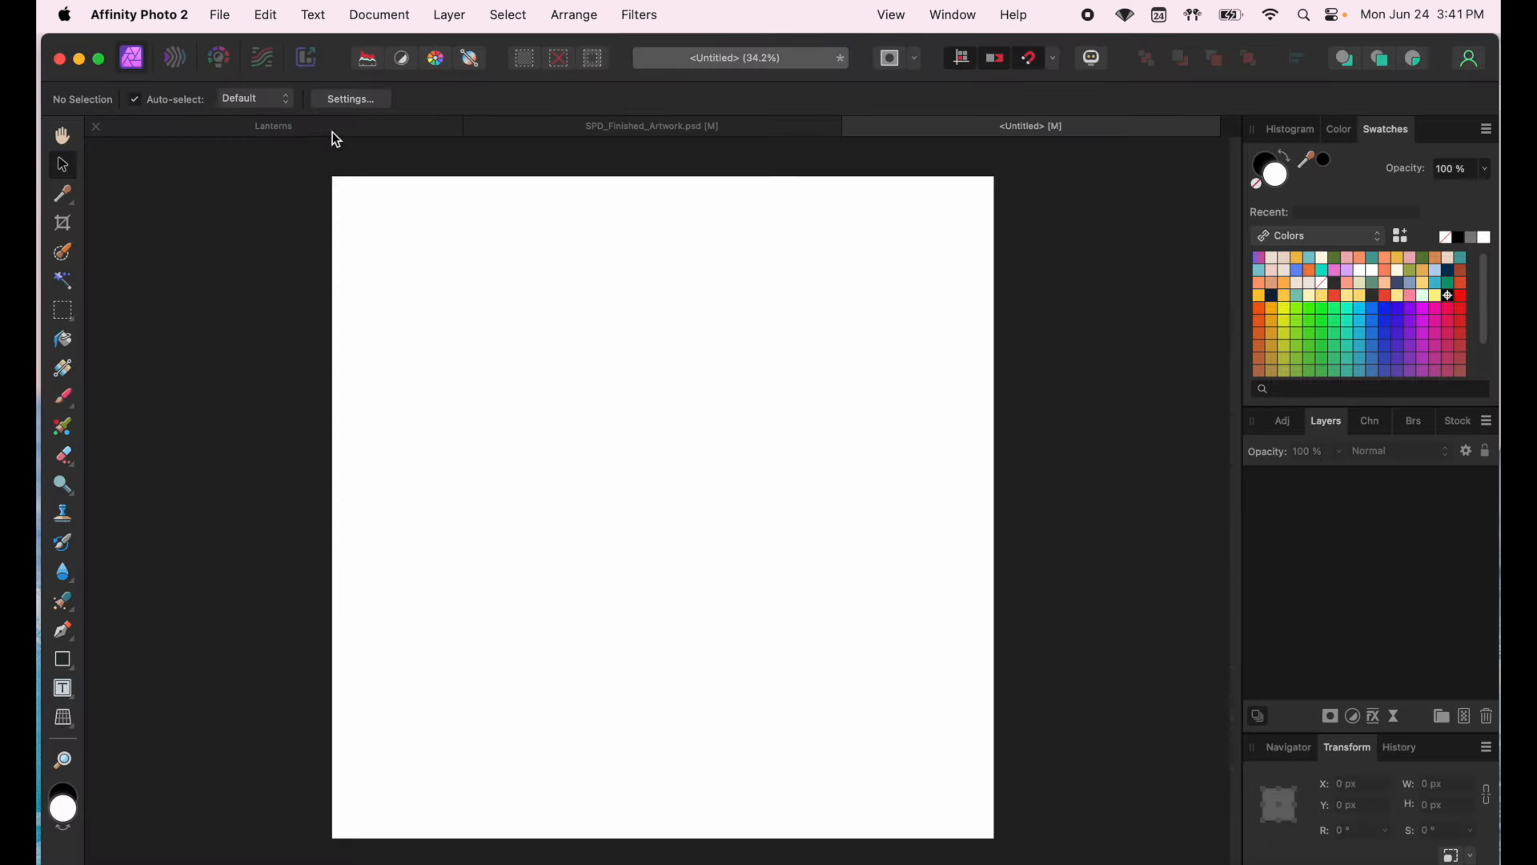